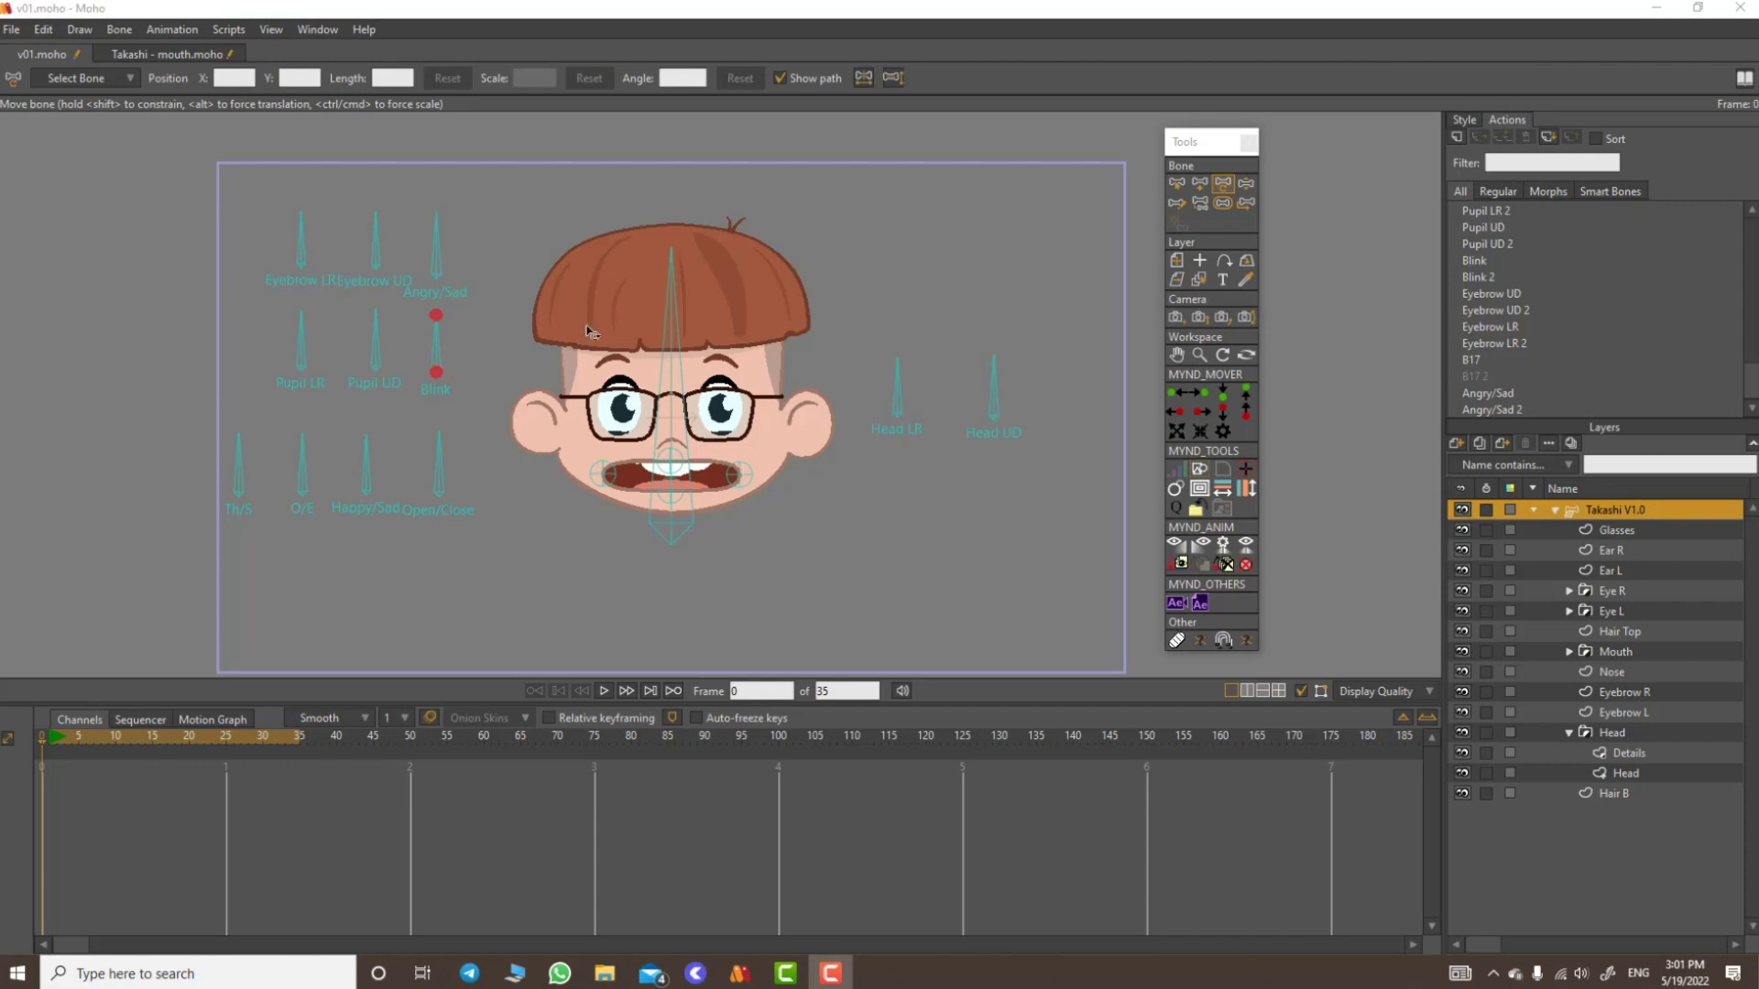
Step: At frame 1, turn the head to face left by rotating the Head LR control bone to about 171 degrees
click(1247, 184)
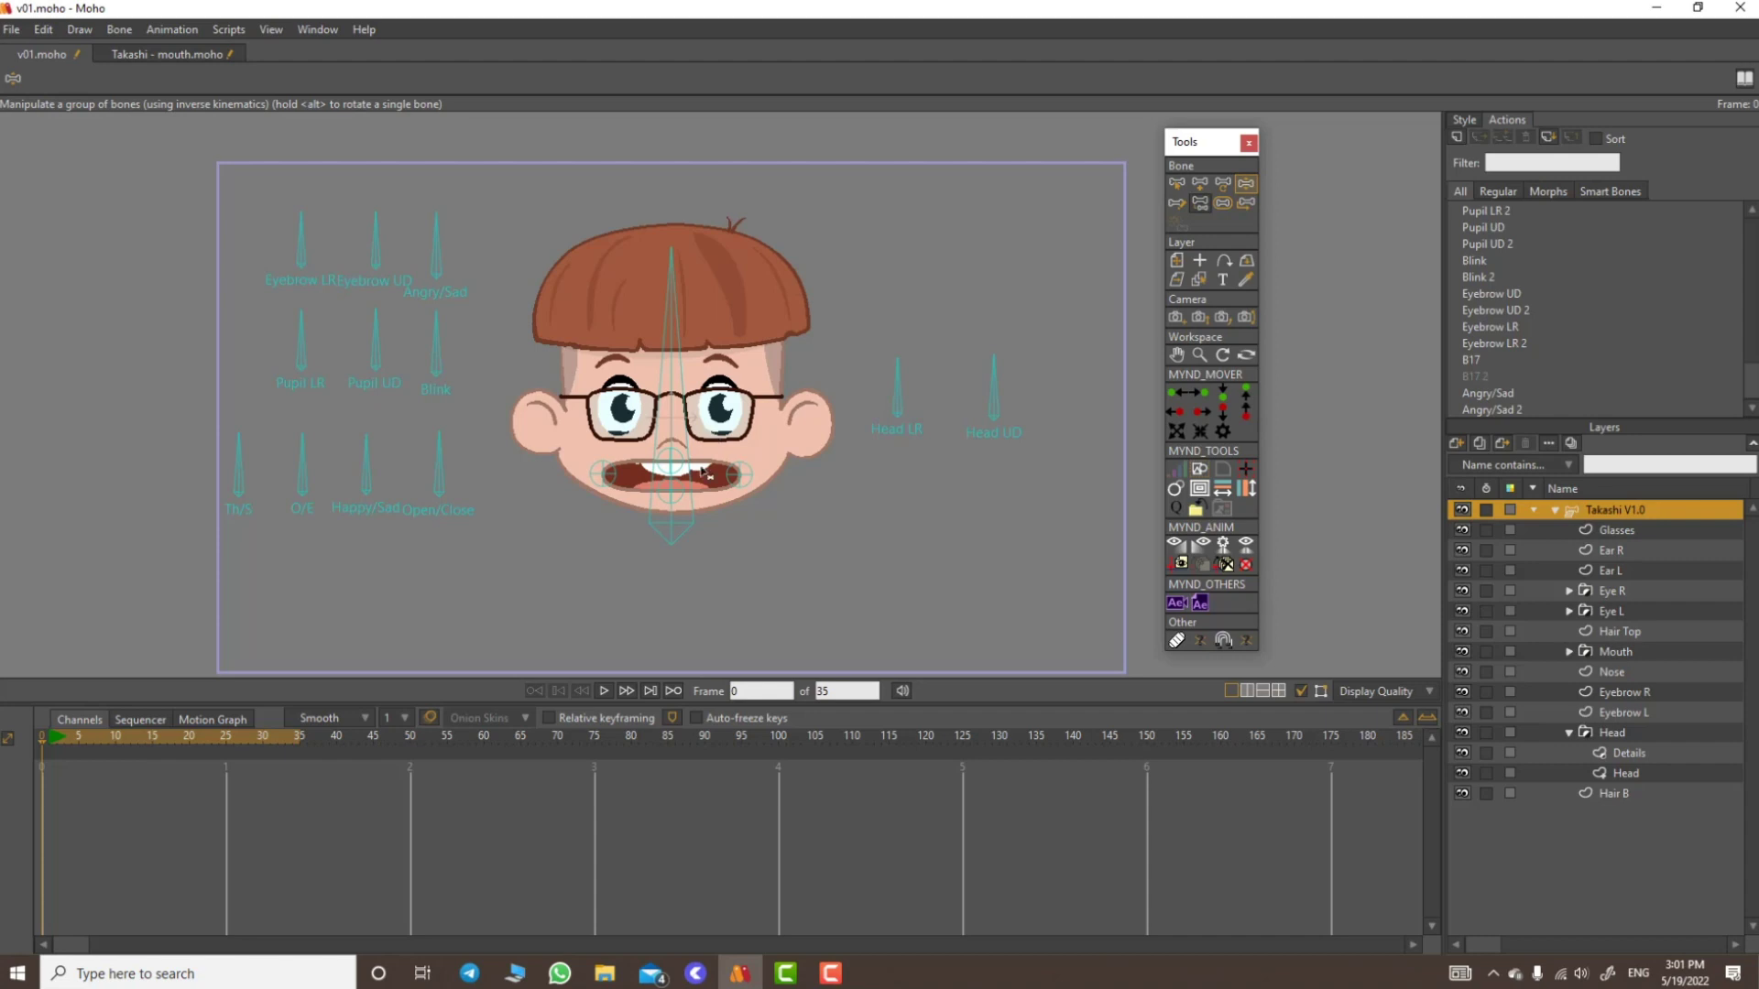
click(48, 736)
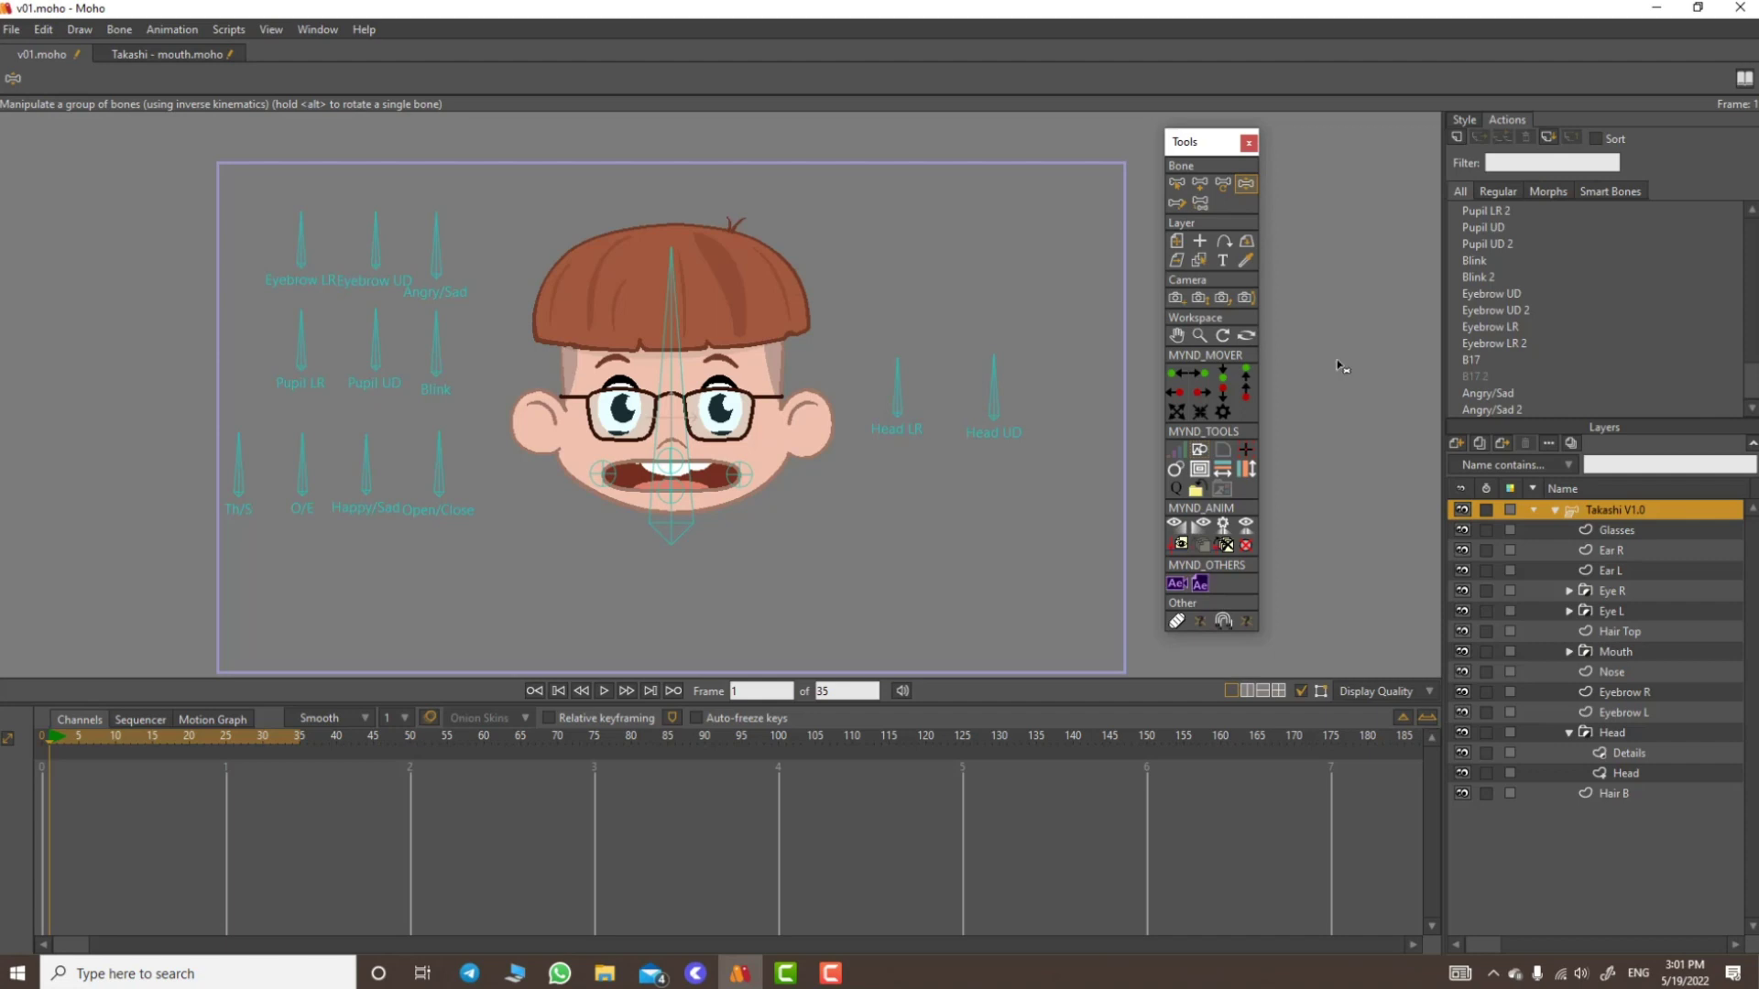
click(1199, 337)
drag(718, 339, 769, 392)
scroll(805, 392, up, 1)
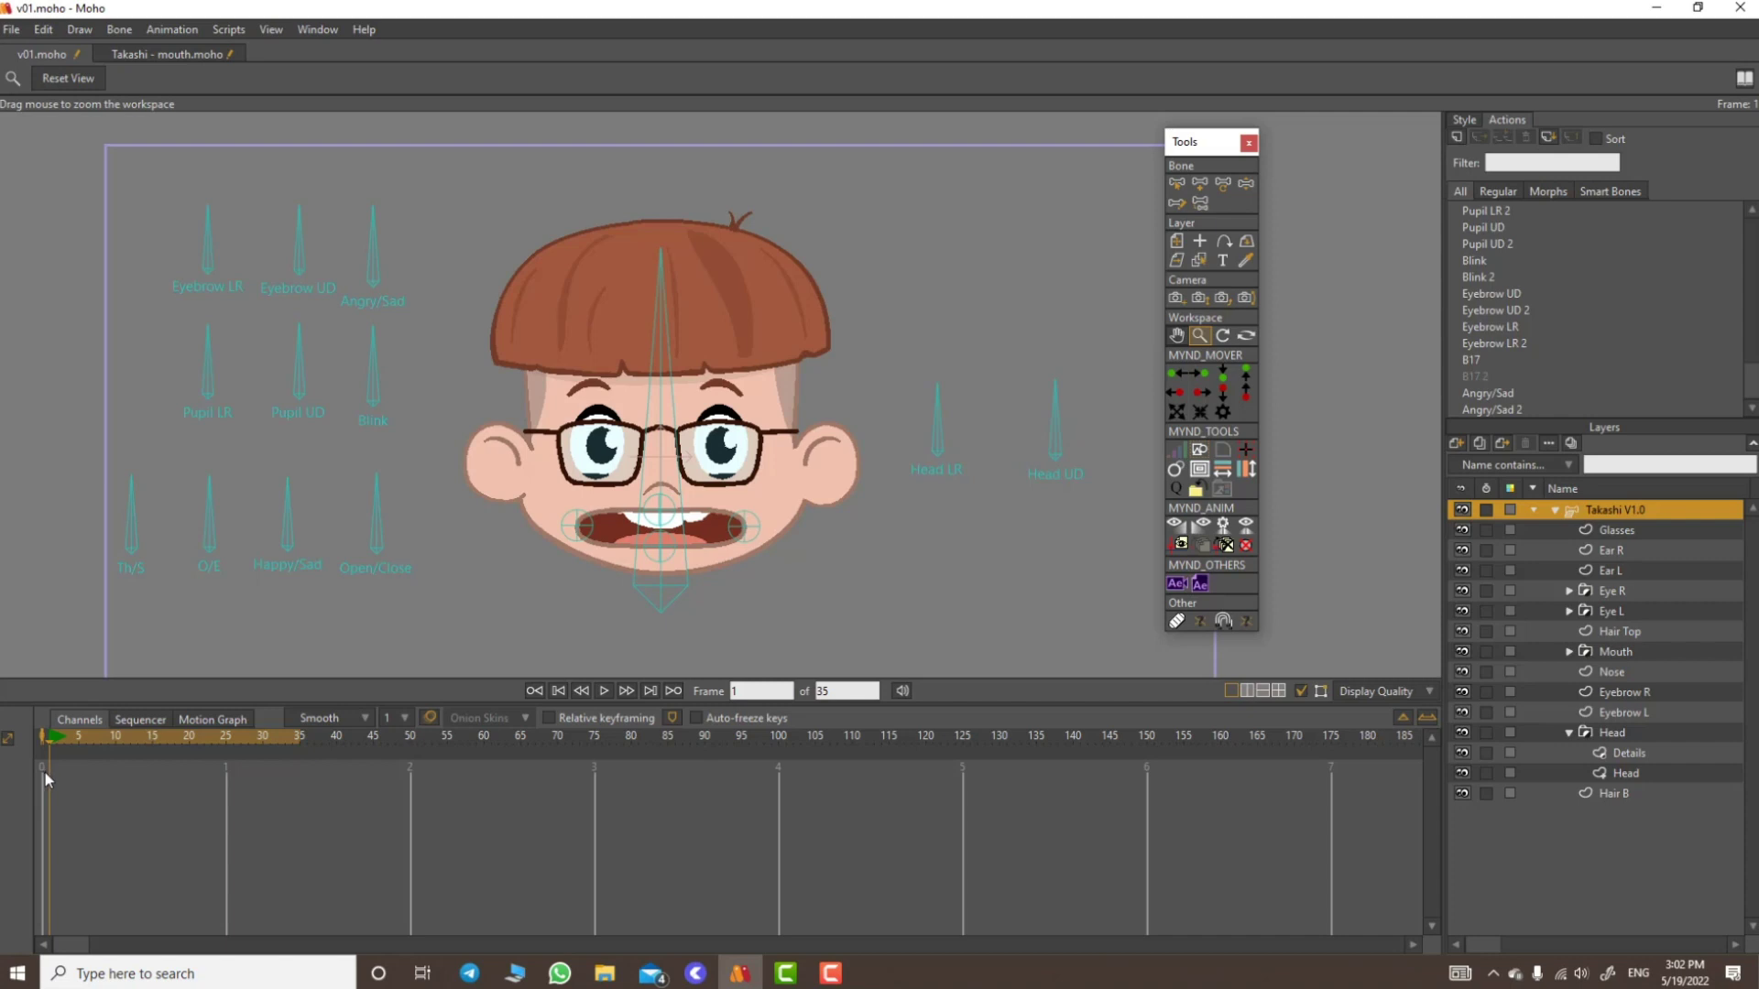
click(1245, 183)
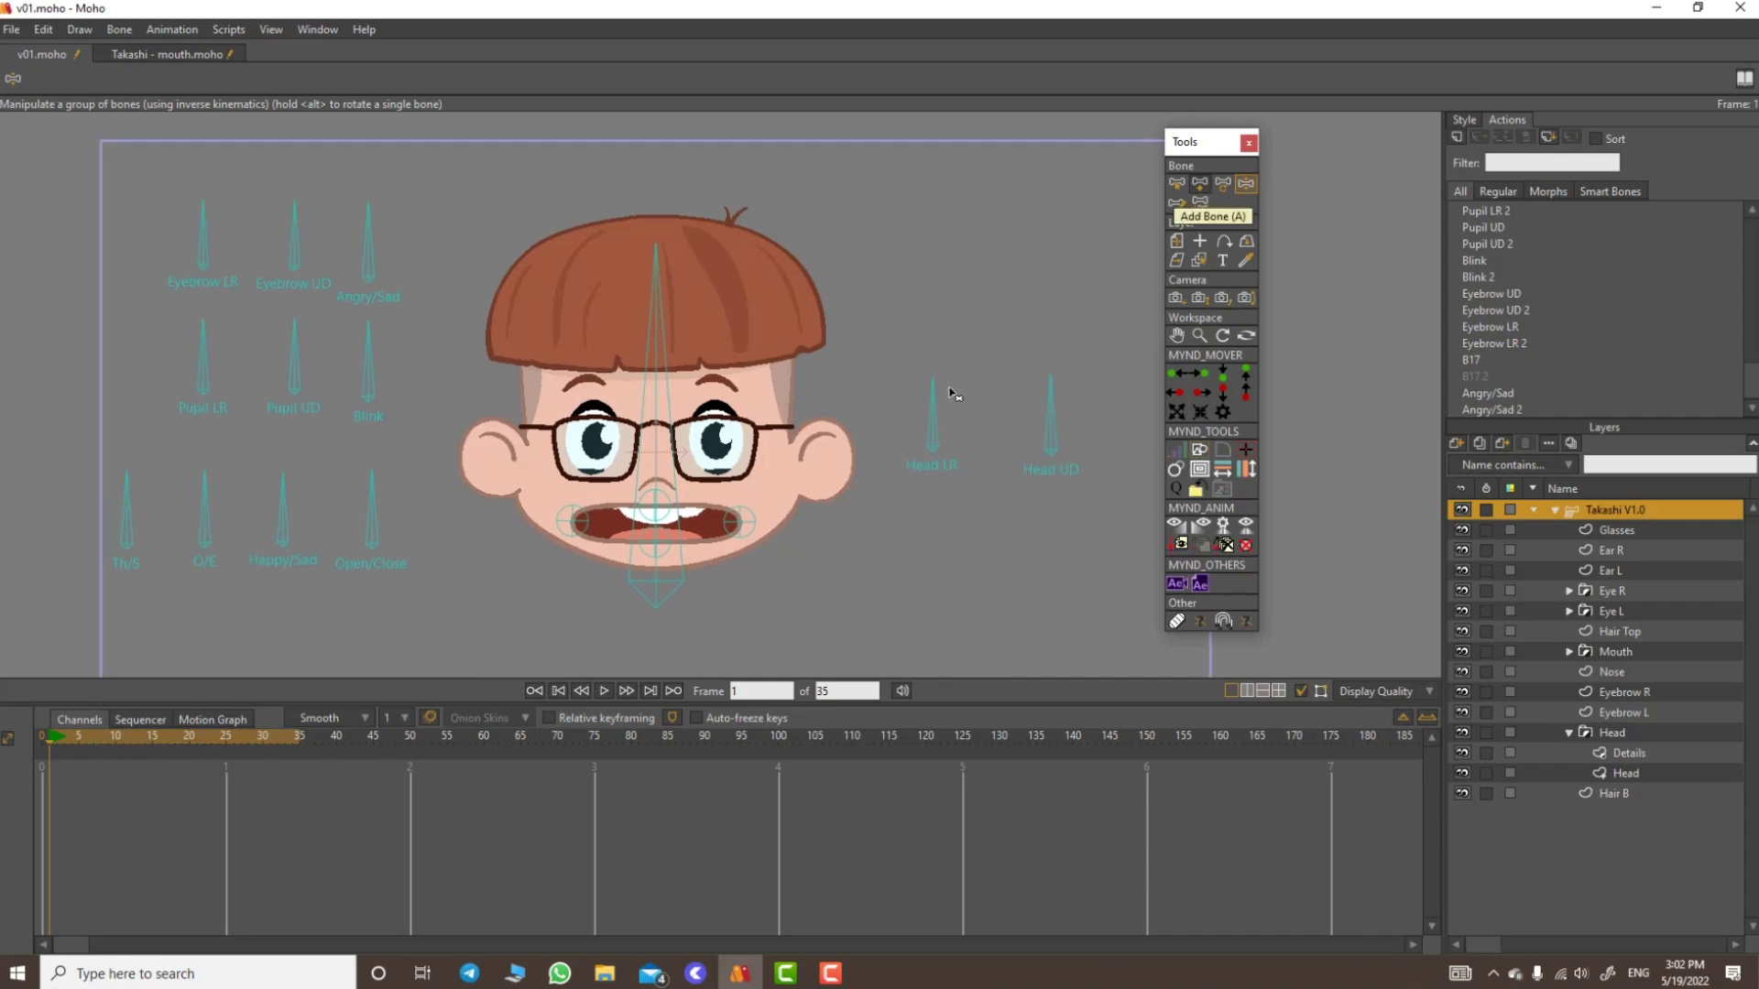
drag(933, 389, 864, 439)
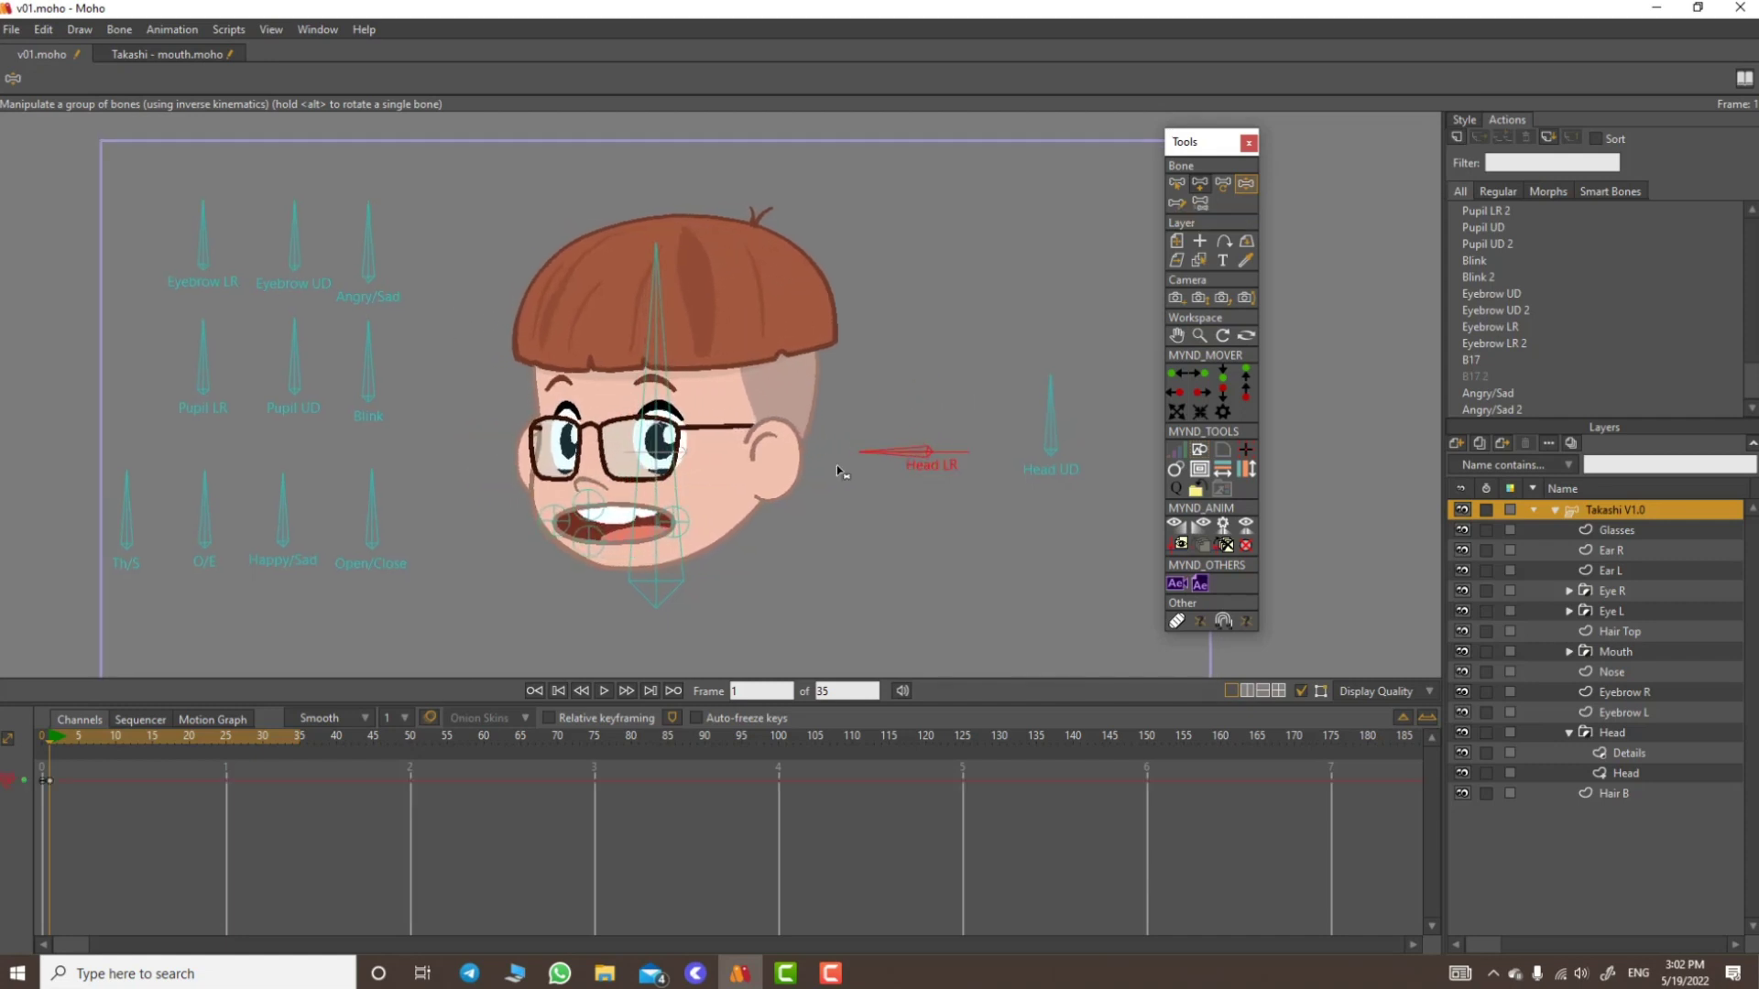
click(1223, 184)
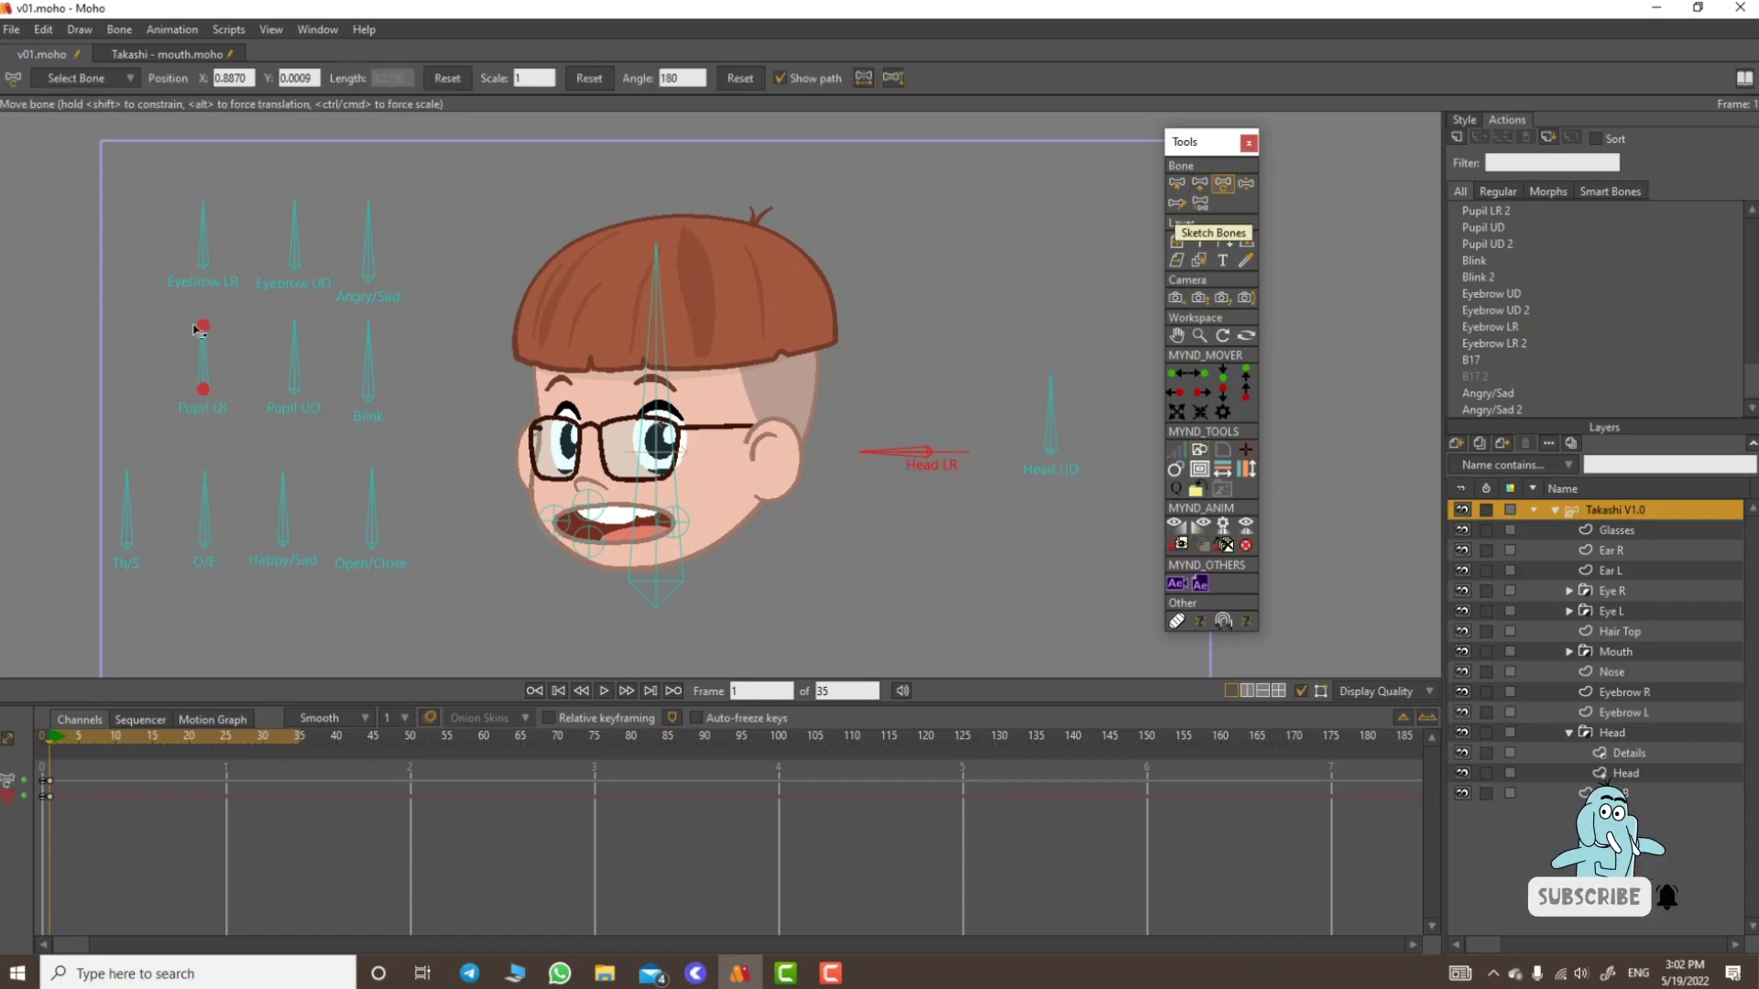
mouse_move(902, 449)
mouse_down()
mouse_move(894, 461)
mouse_move(889, 437)
mouse_up()
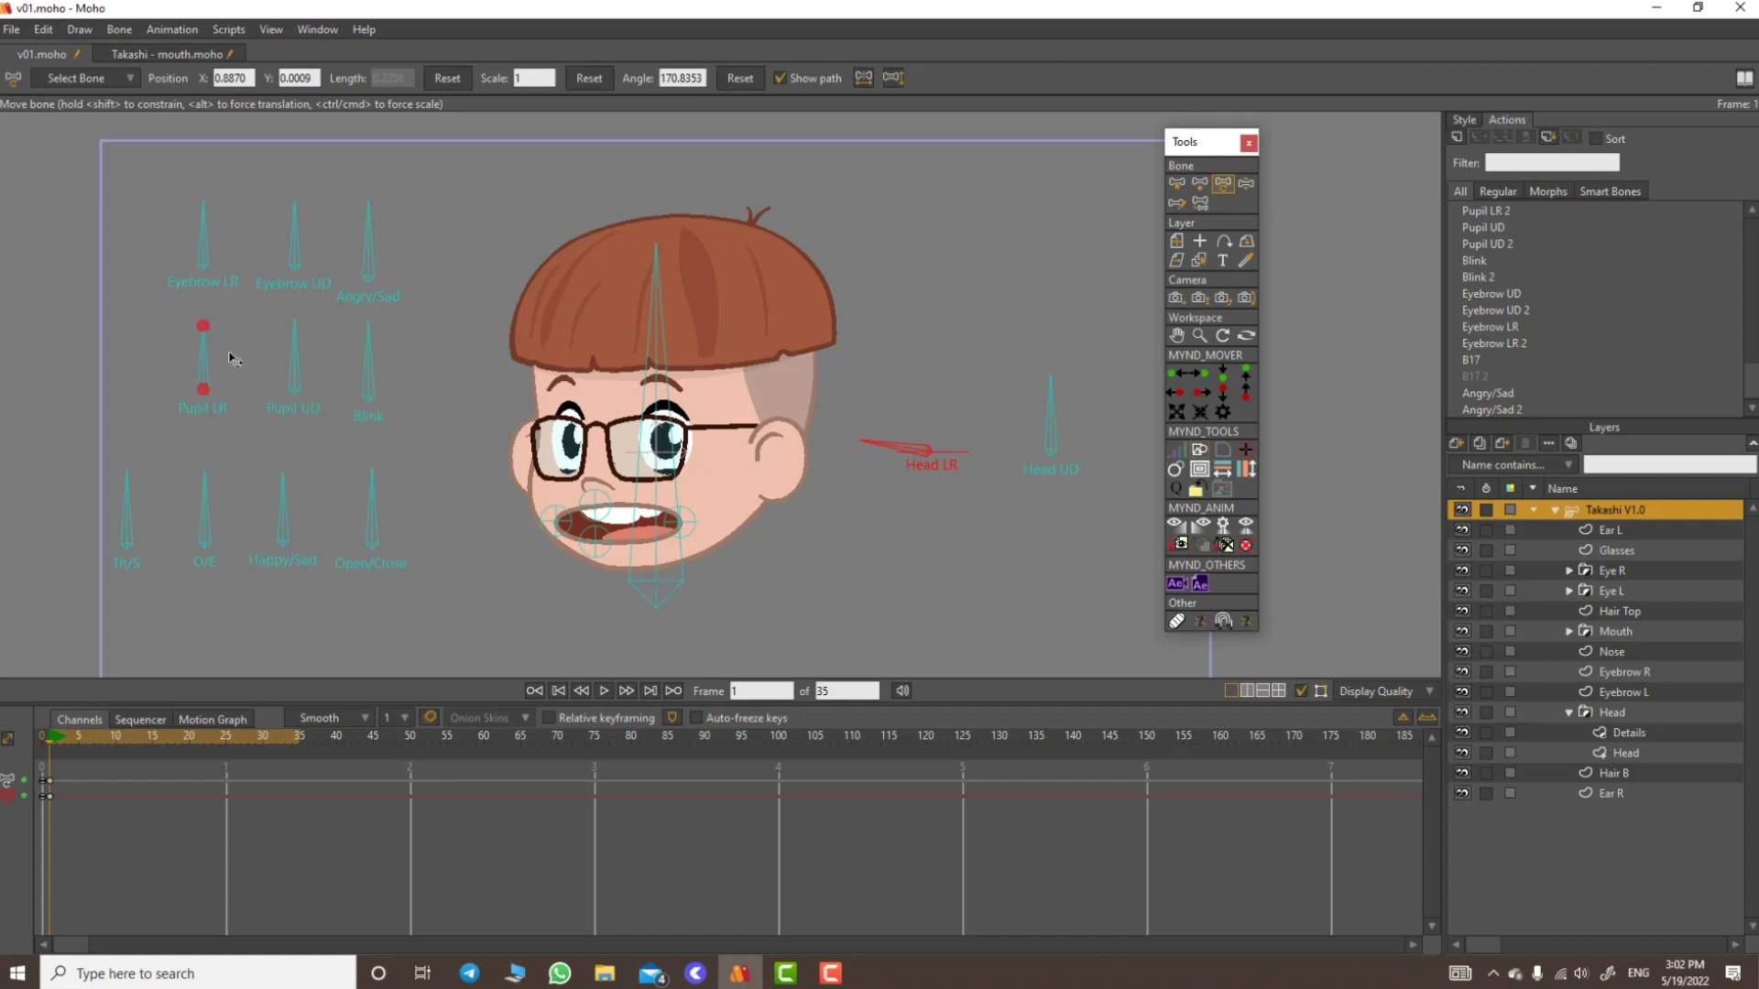
Step: Shift the pupils and eyebrows left, rotating the Pupil LR bone to about 118 degrees and the Eyebrow LR bone to about 103 degrees
drag(229, 357, 211, 366)
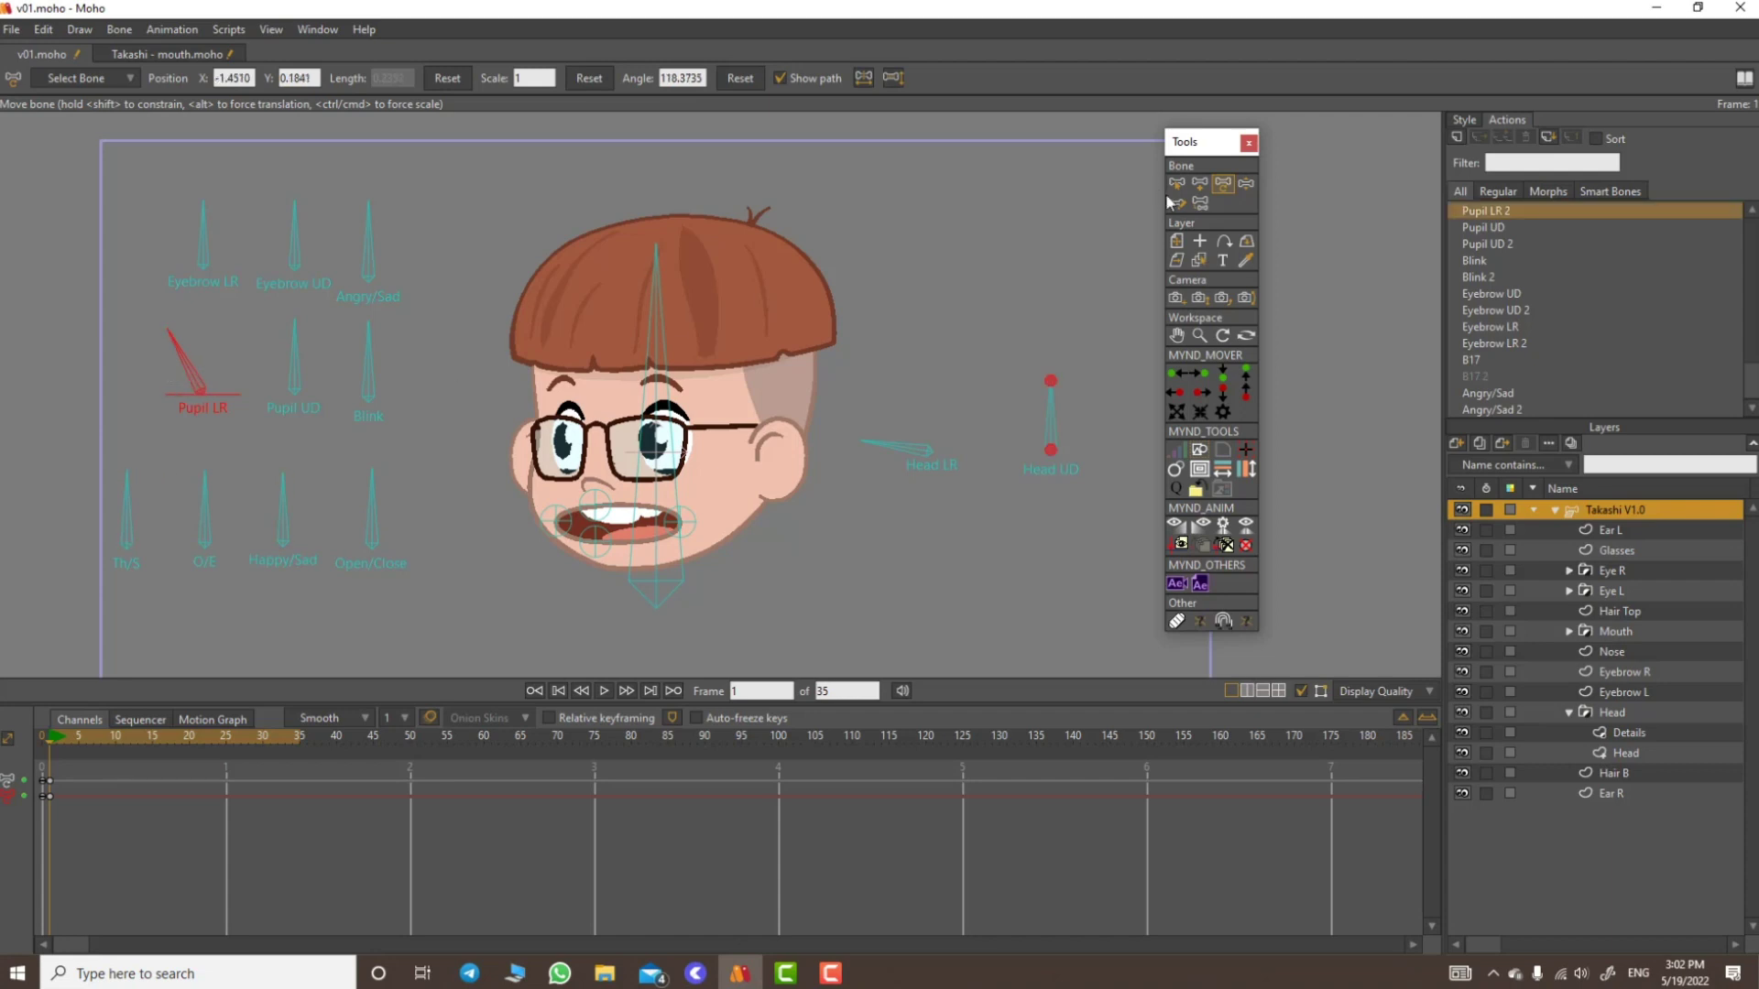
click(1248, 185)
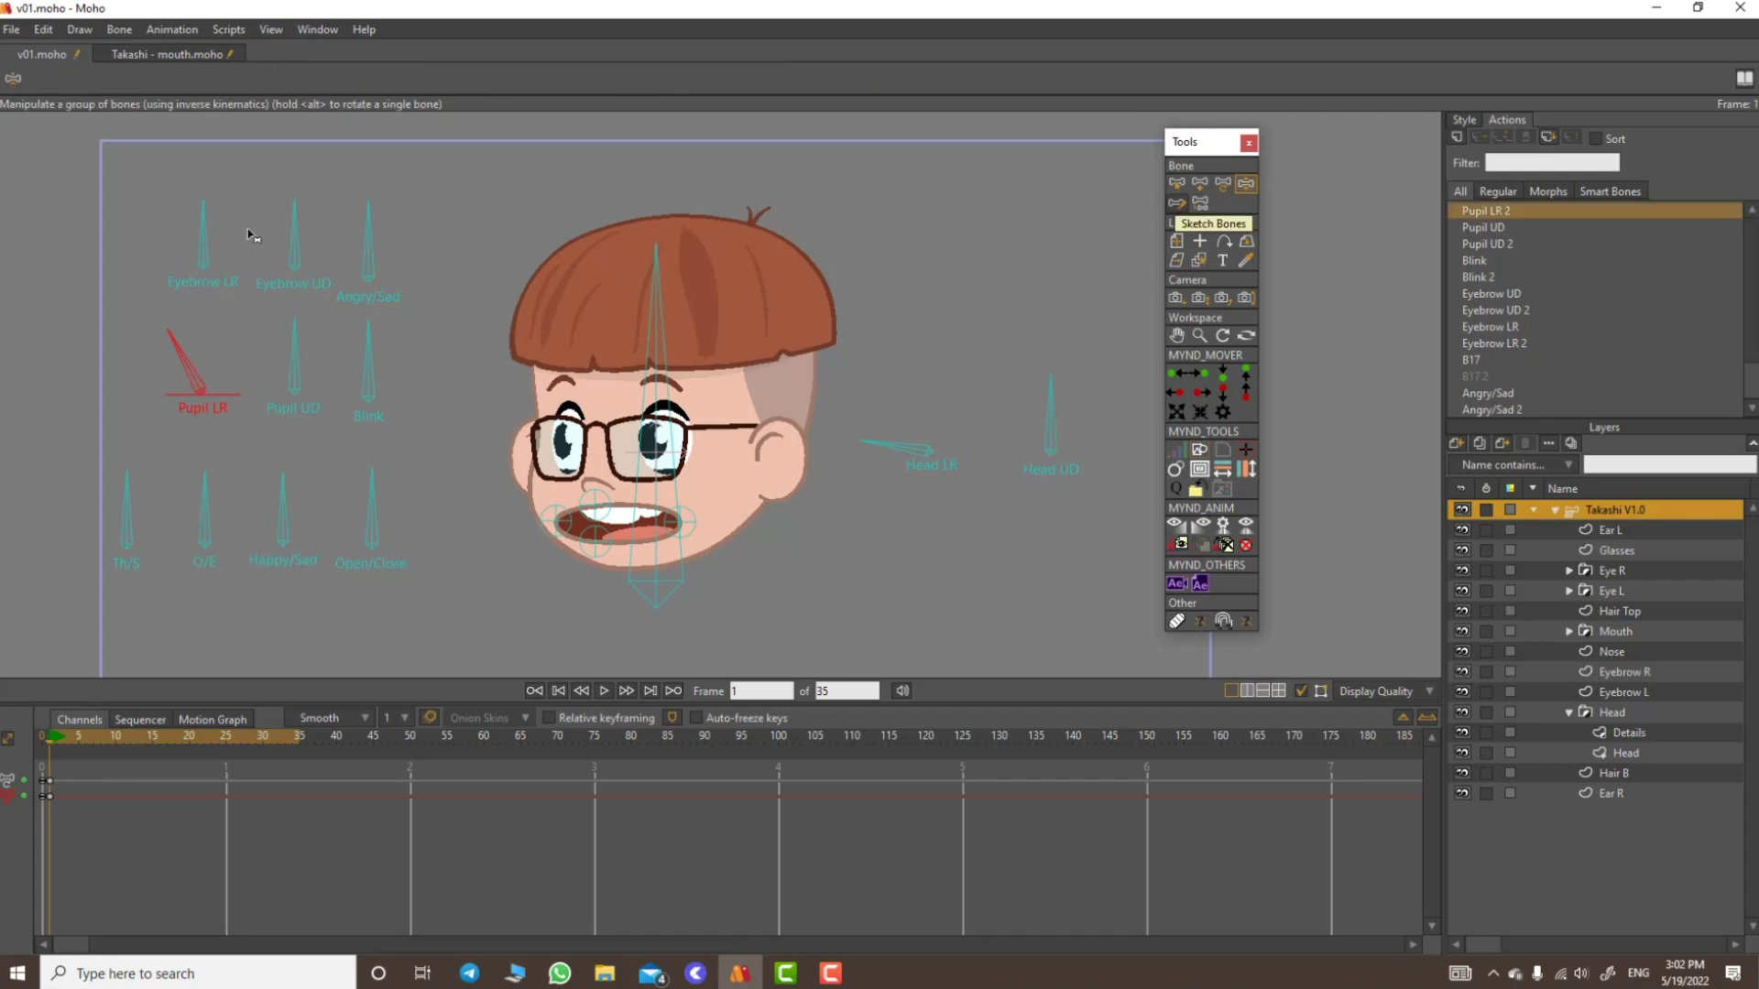
drag(220, 236, 211, 240)
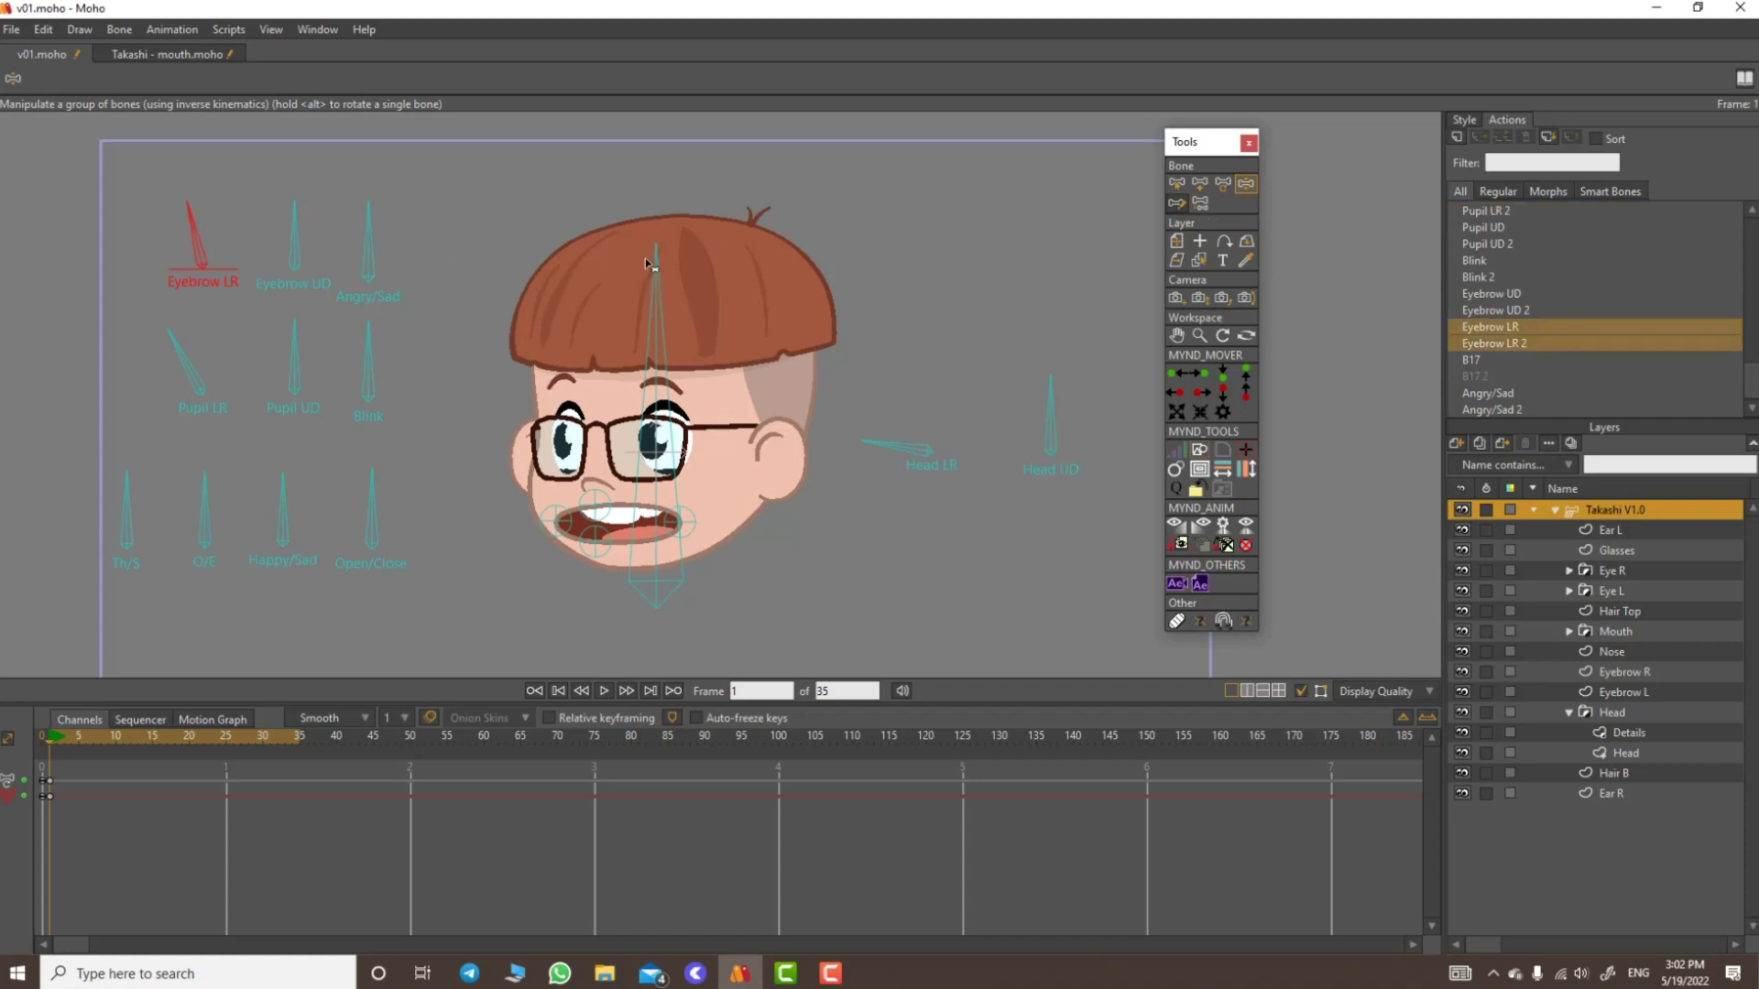
Step: Tilt the main head bone slightly to the right and close the mouth by rotating the Open/Close bone to 180 degrees
key(t)
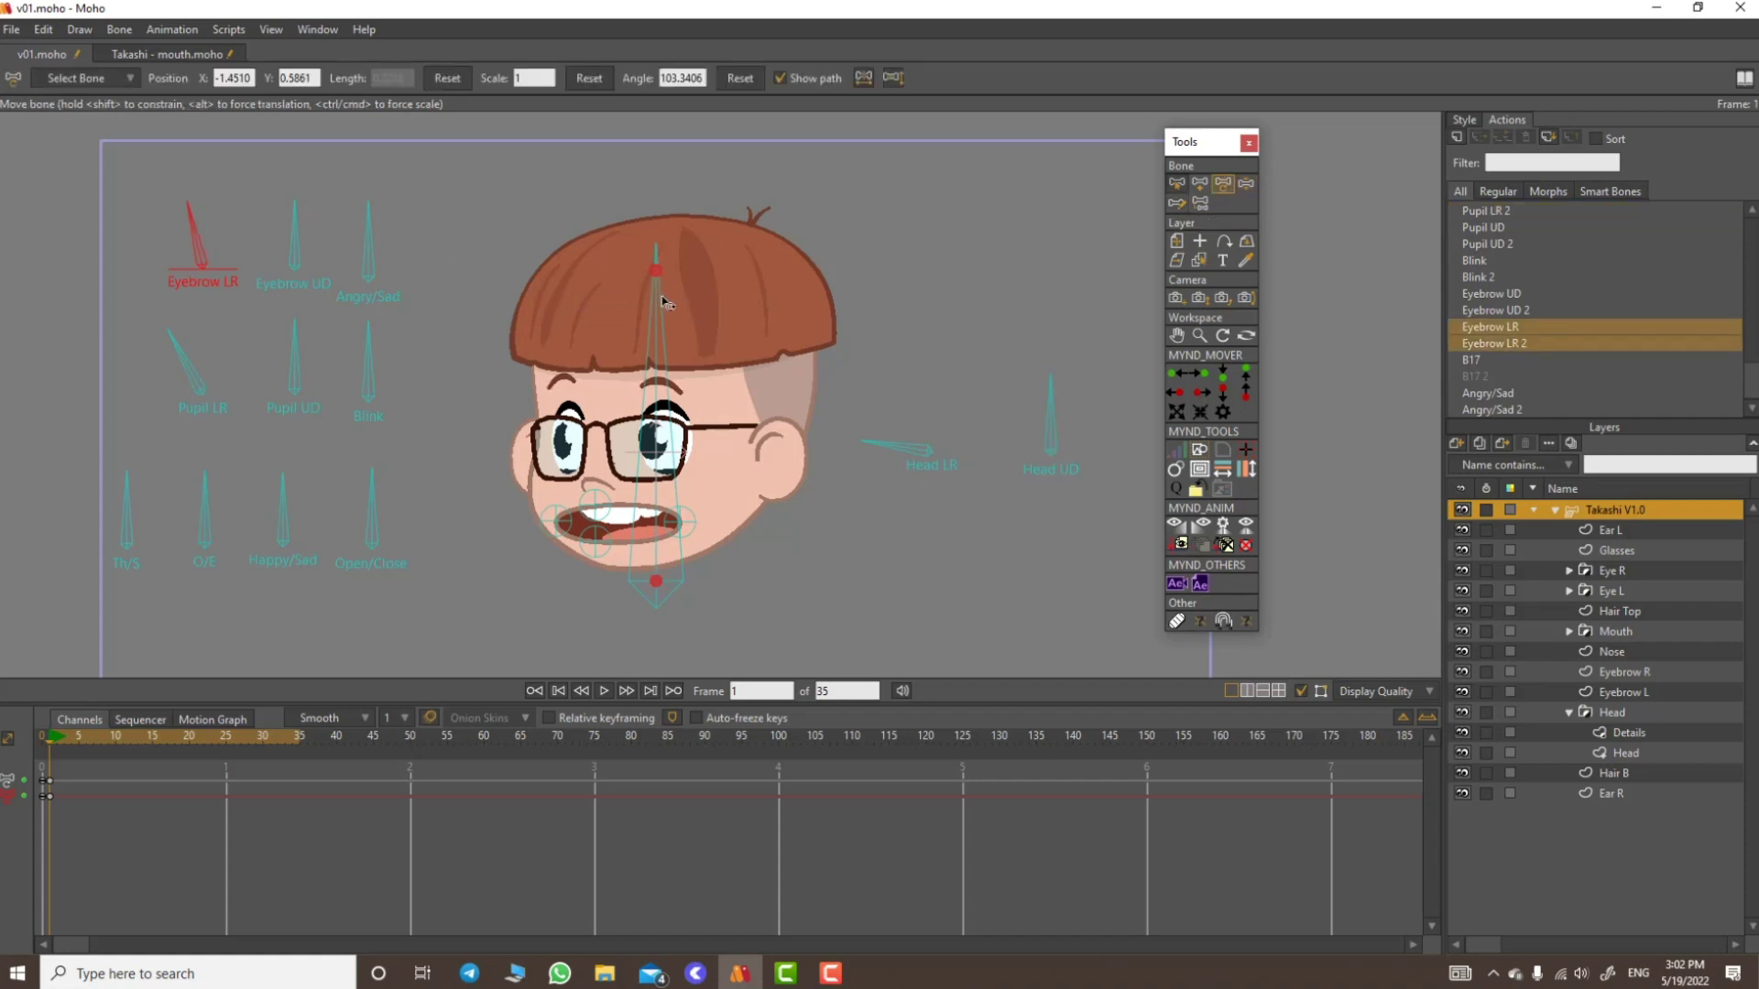
drag(666, 302, 678, 305)
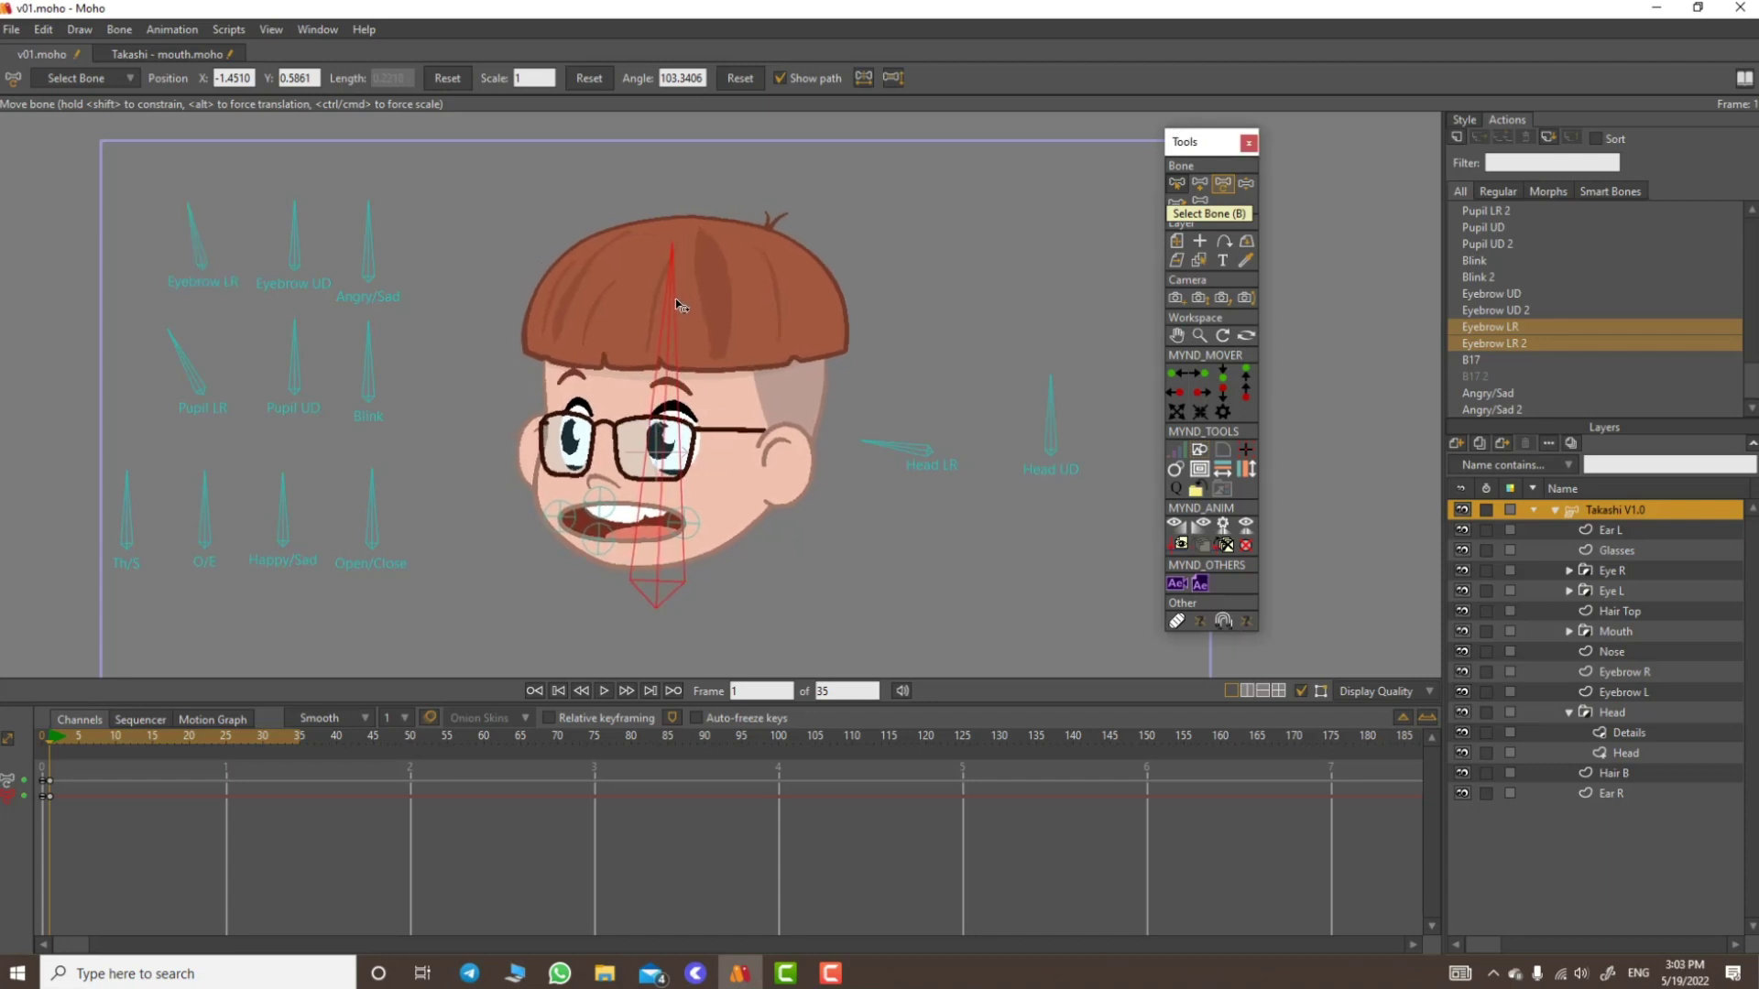
click(138, 427)
drag(365, 538, 331, 552)
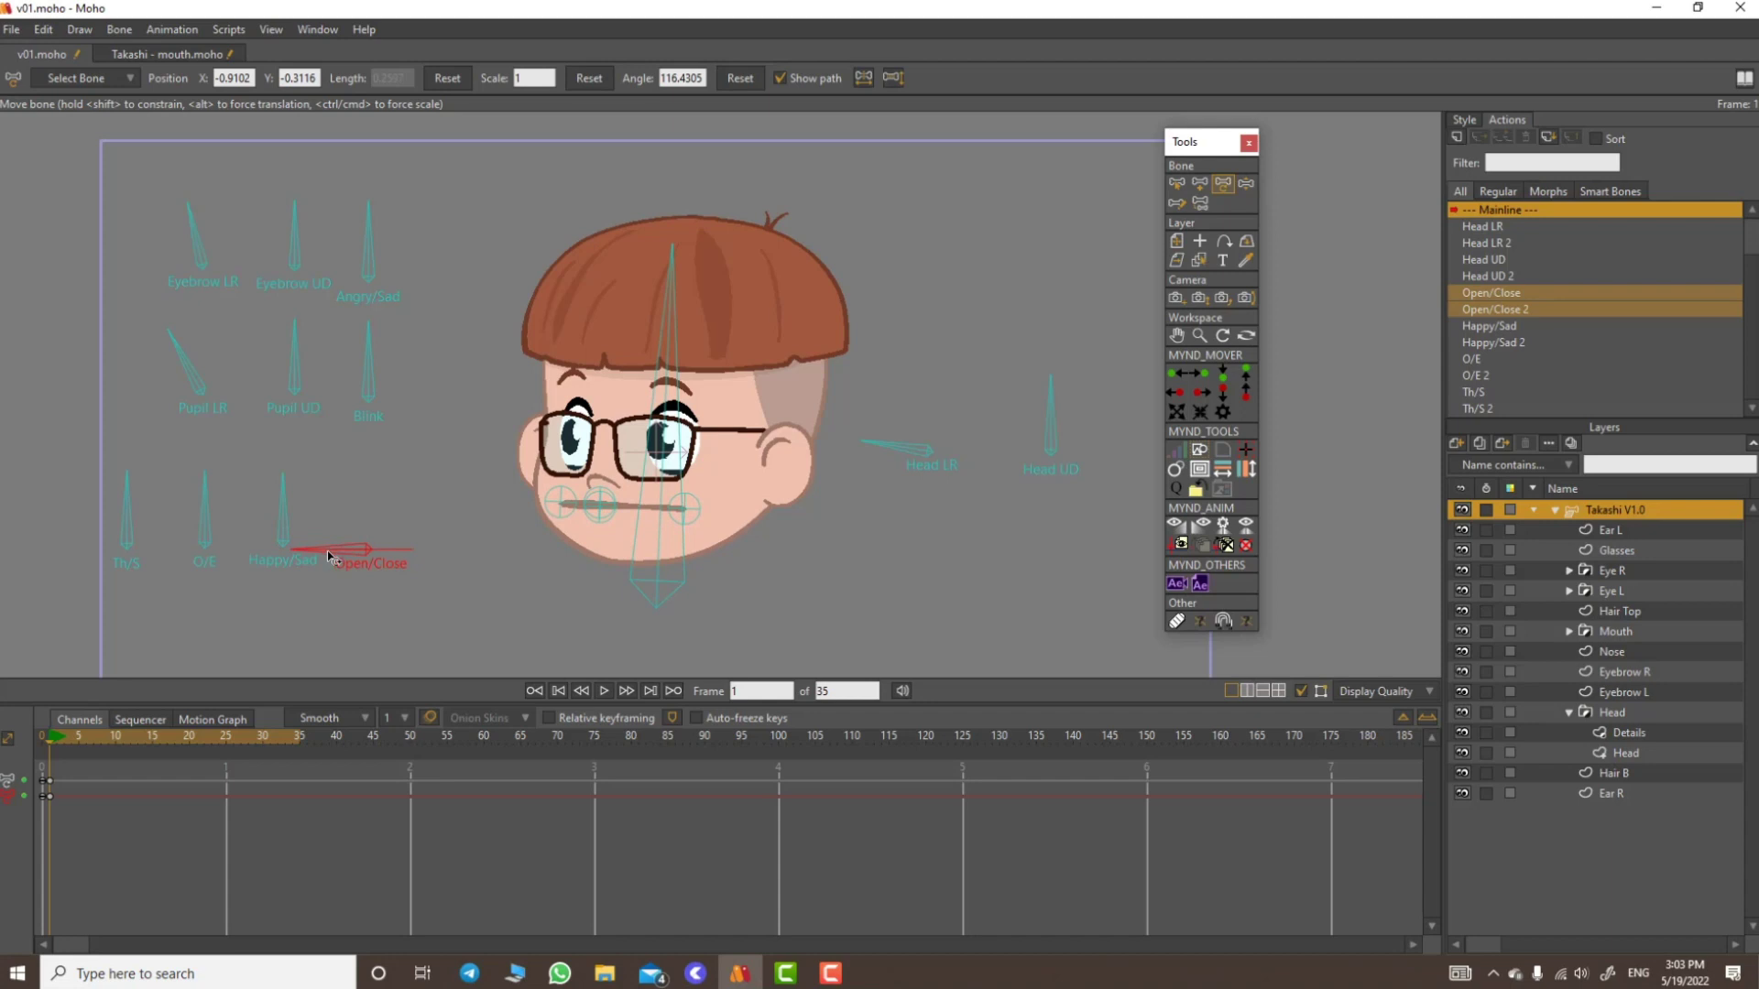
Step: Reposition the mouth's corner and lip bones to shape a narrow, slightly open smile that rises toward the near cheek
click(1199, 336)
drag(642, 526, 985, 440)
click(1221, 182)
click(1223, 188)
click(515, 466)
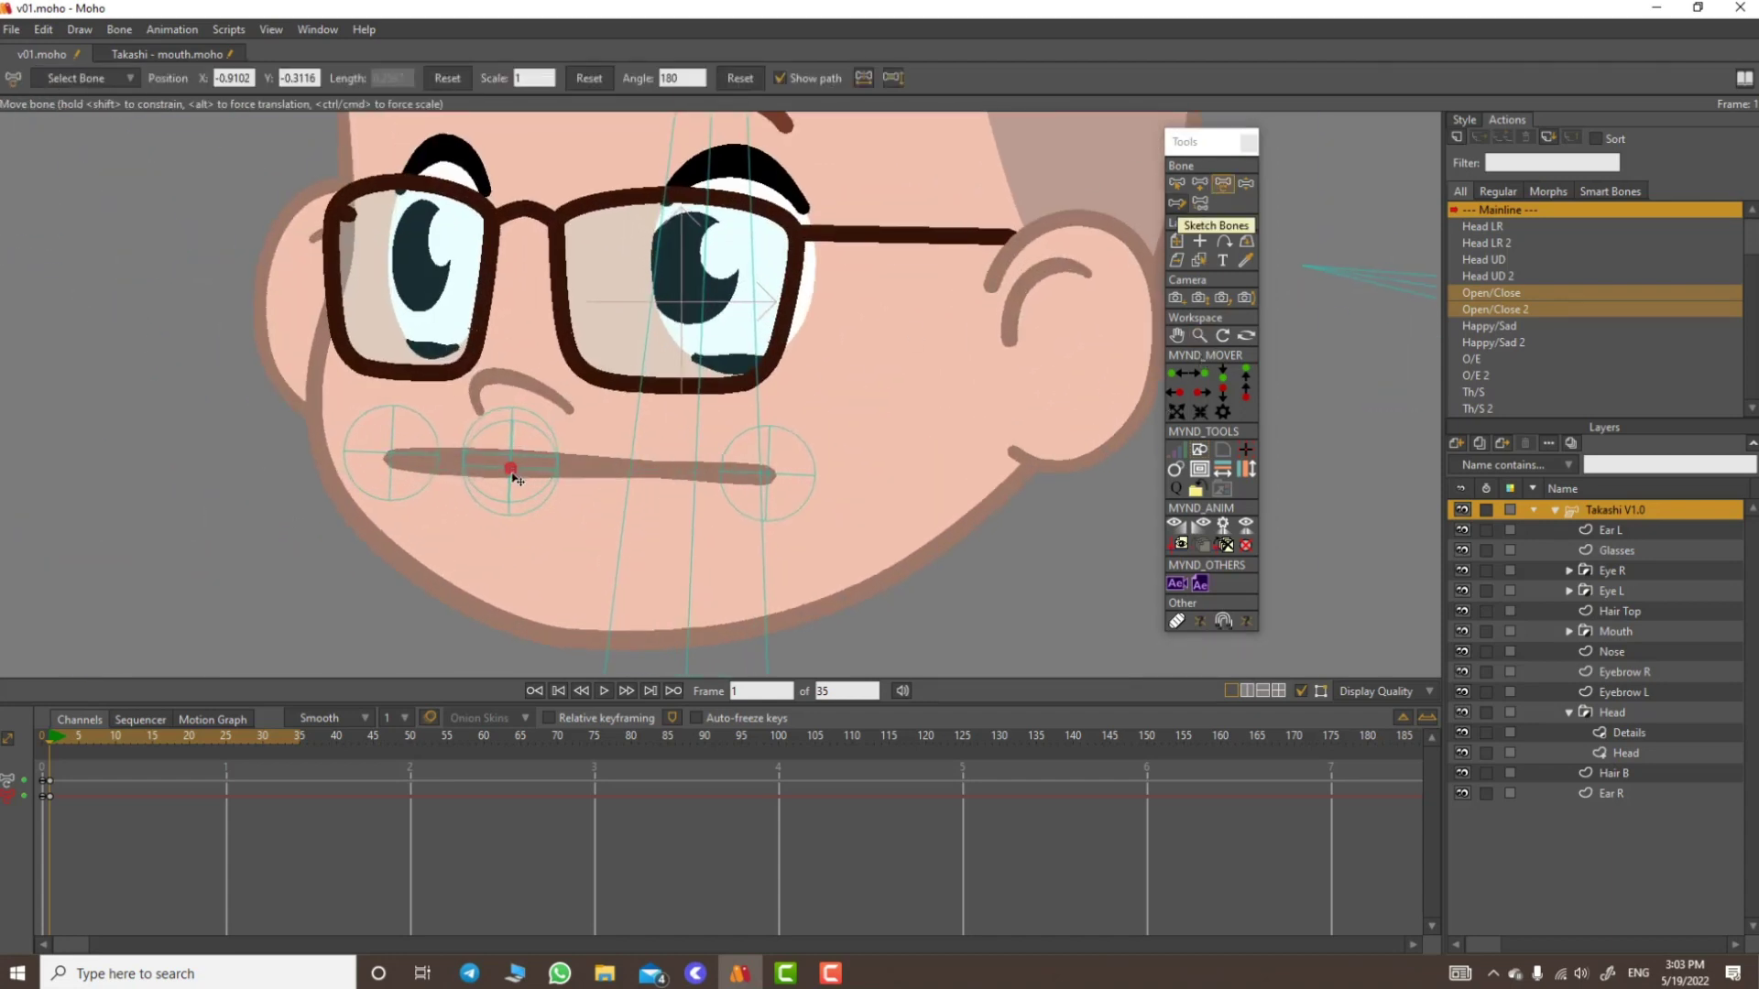
drag(520, 468, 525, 477)
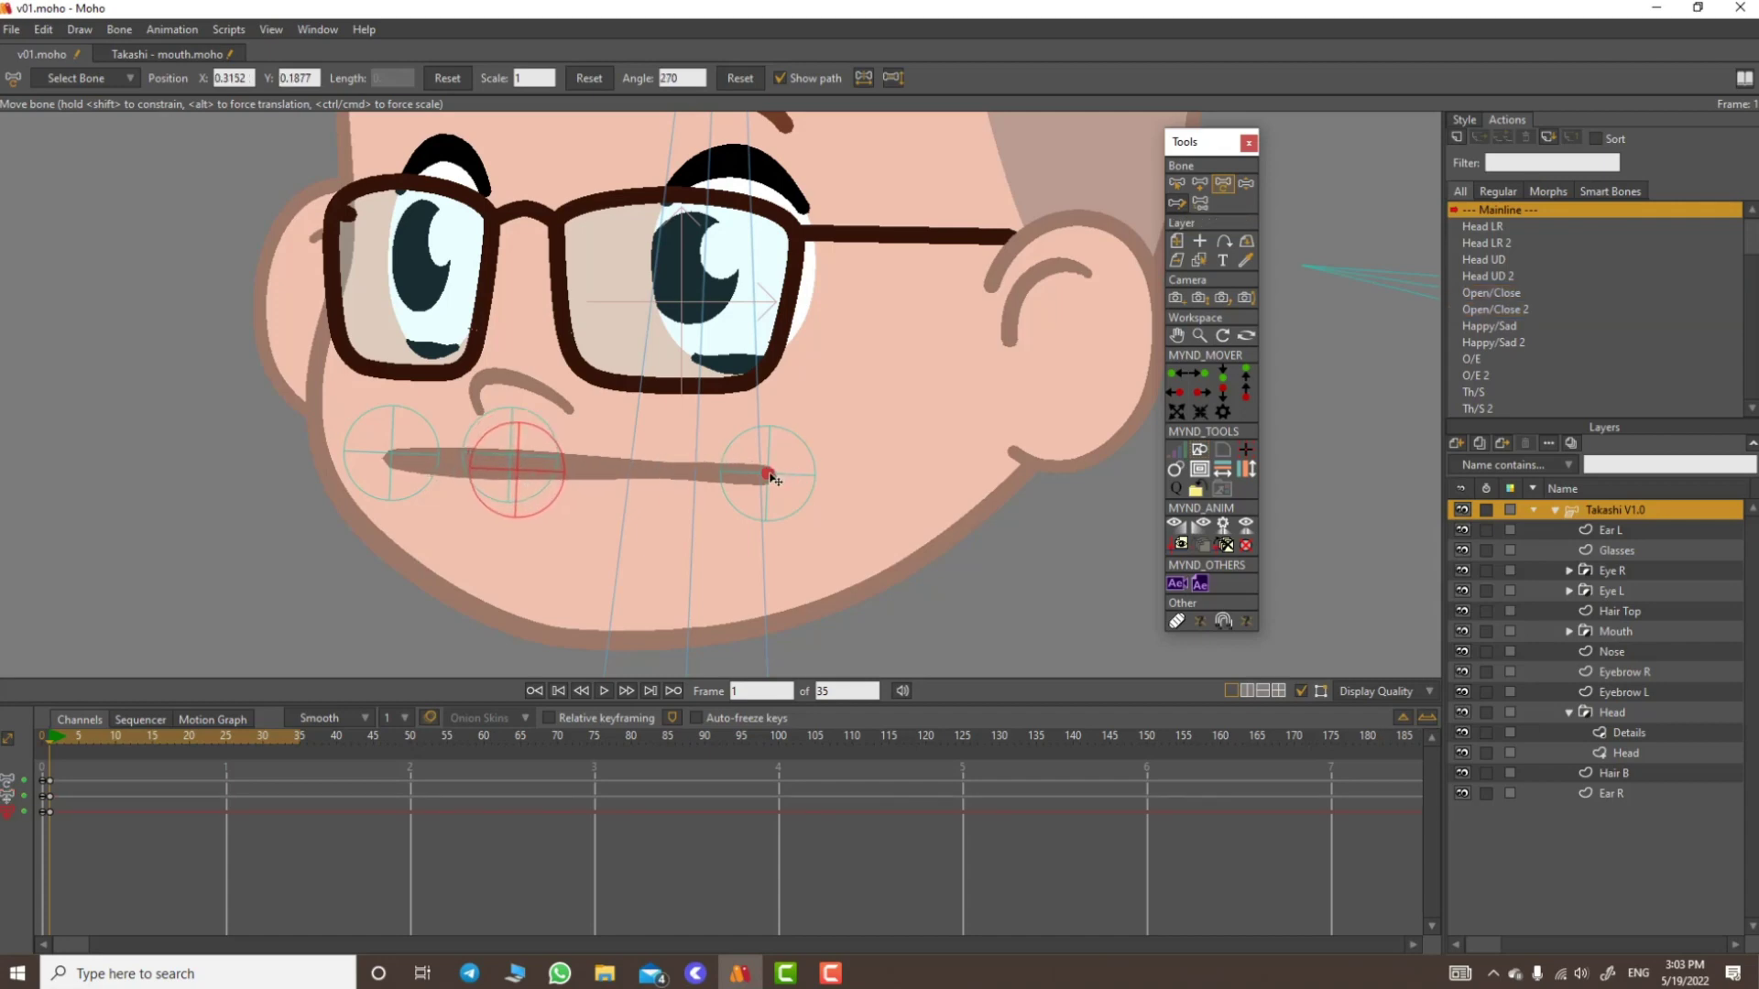
drag(785, 472, 714, 464)
drag(511, 469, 495, 426)
drag(392, 455, 409, 463)
drag(810, 444, 832, 342)
Step: Refine the eyebrow expression by rotating the Eyebrow LR bone a little further left and swinging the Angry/Sad bone left
click(1199, 336)
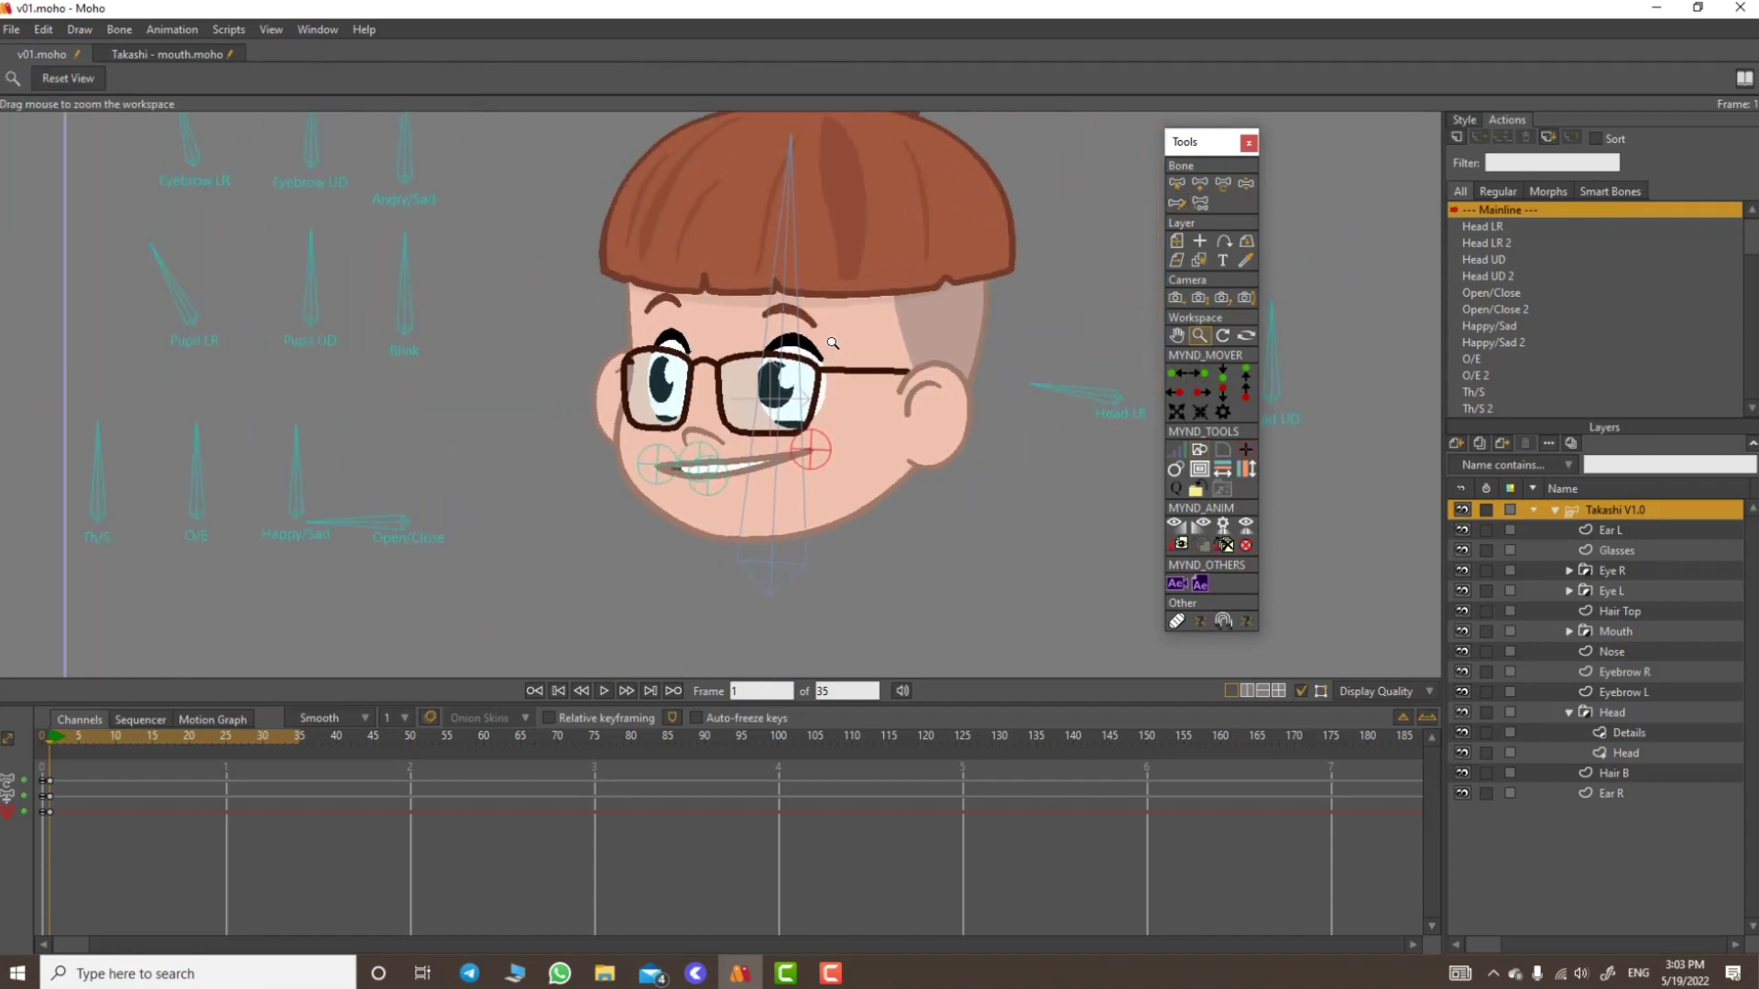
click(1246, 183)
drag(206, 149, 194, 145)
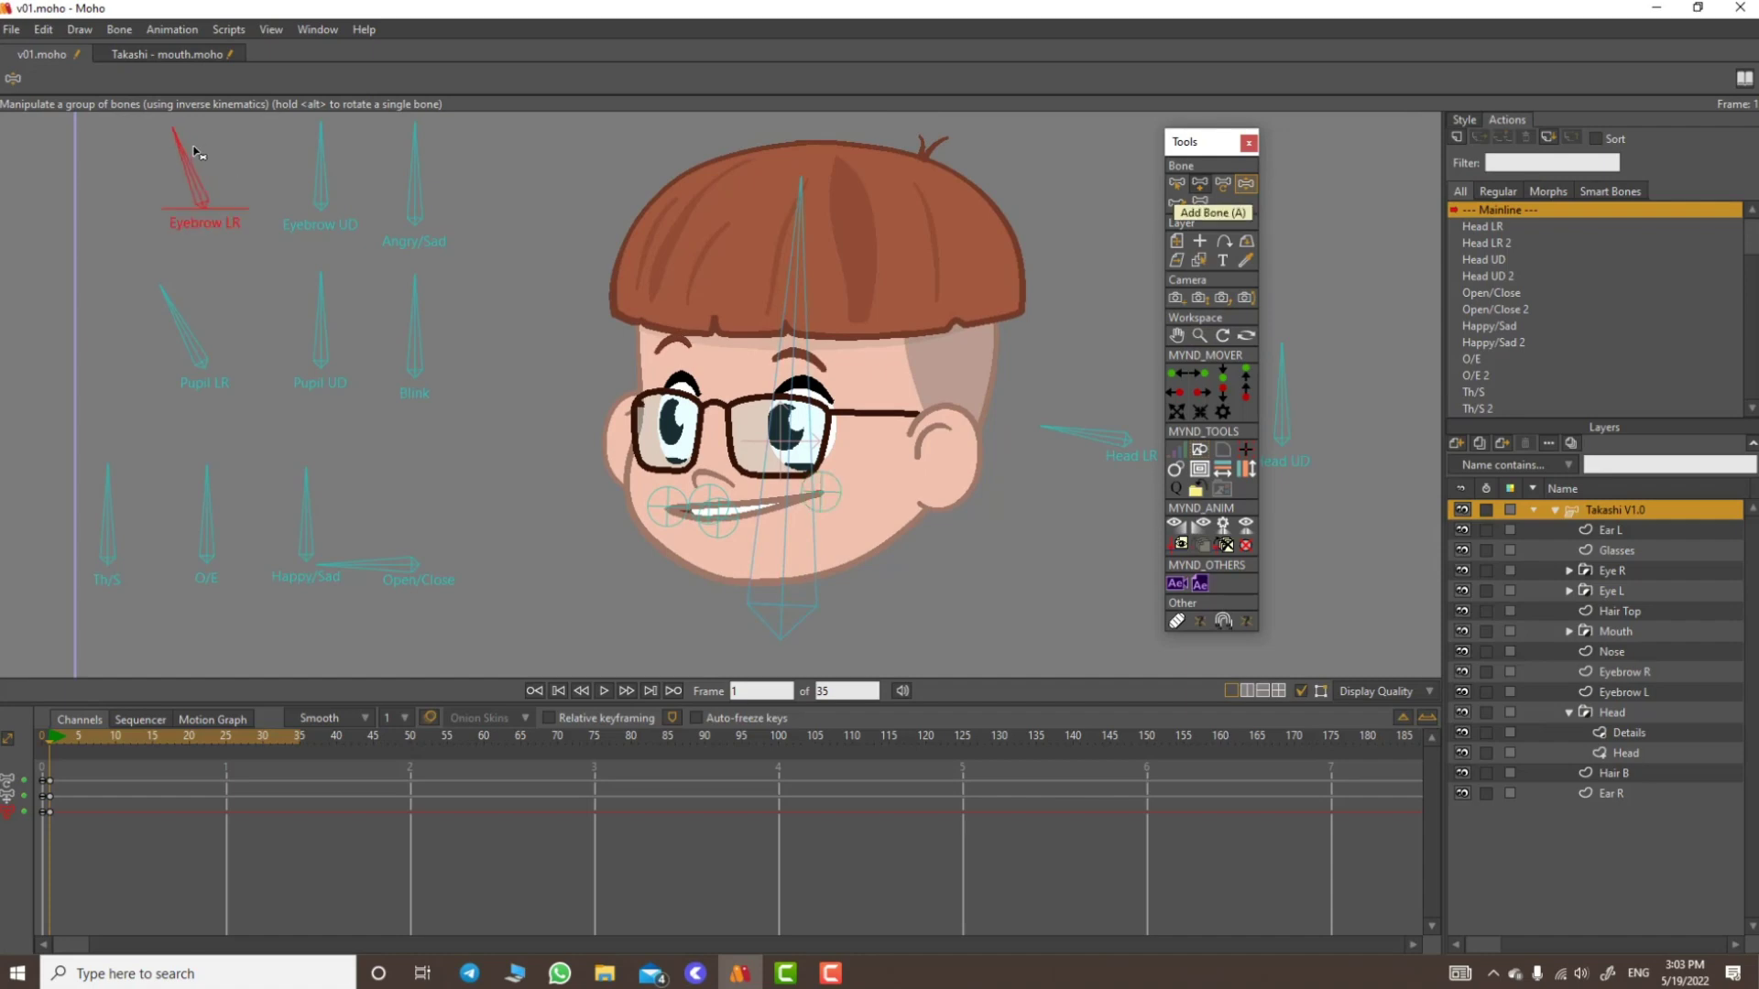
mouse_move(415, 145)
mouse_down()
mouse_move(381, 145)
mouse_move(384, 129)
mouse_up()
drag(869, 346, 847, 338)
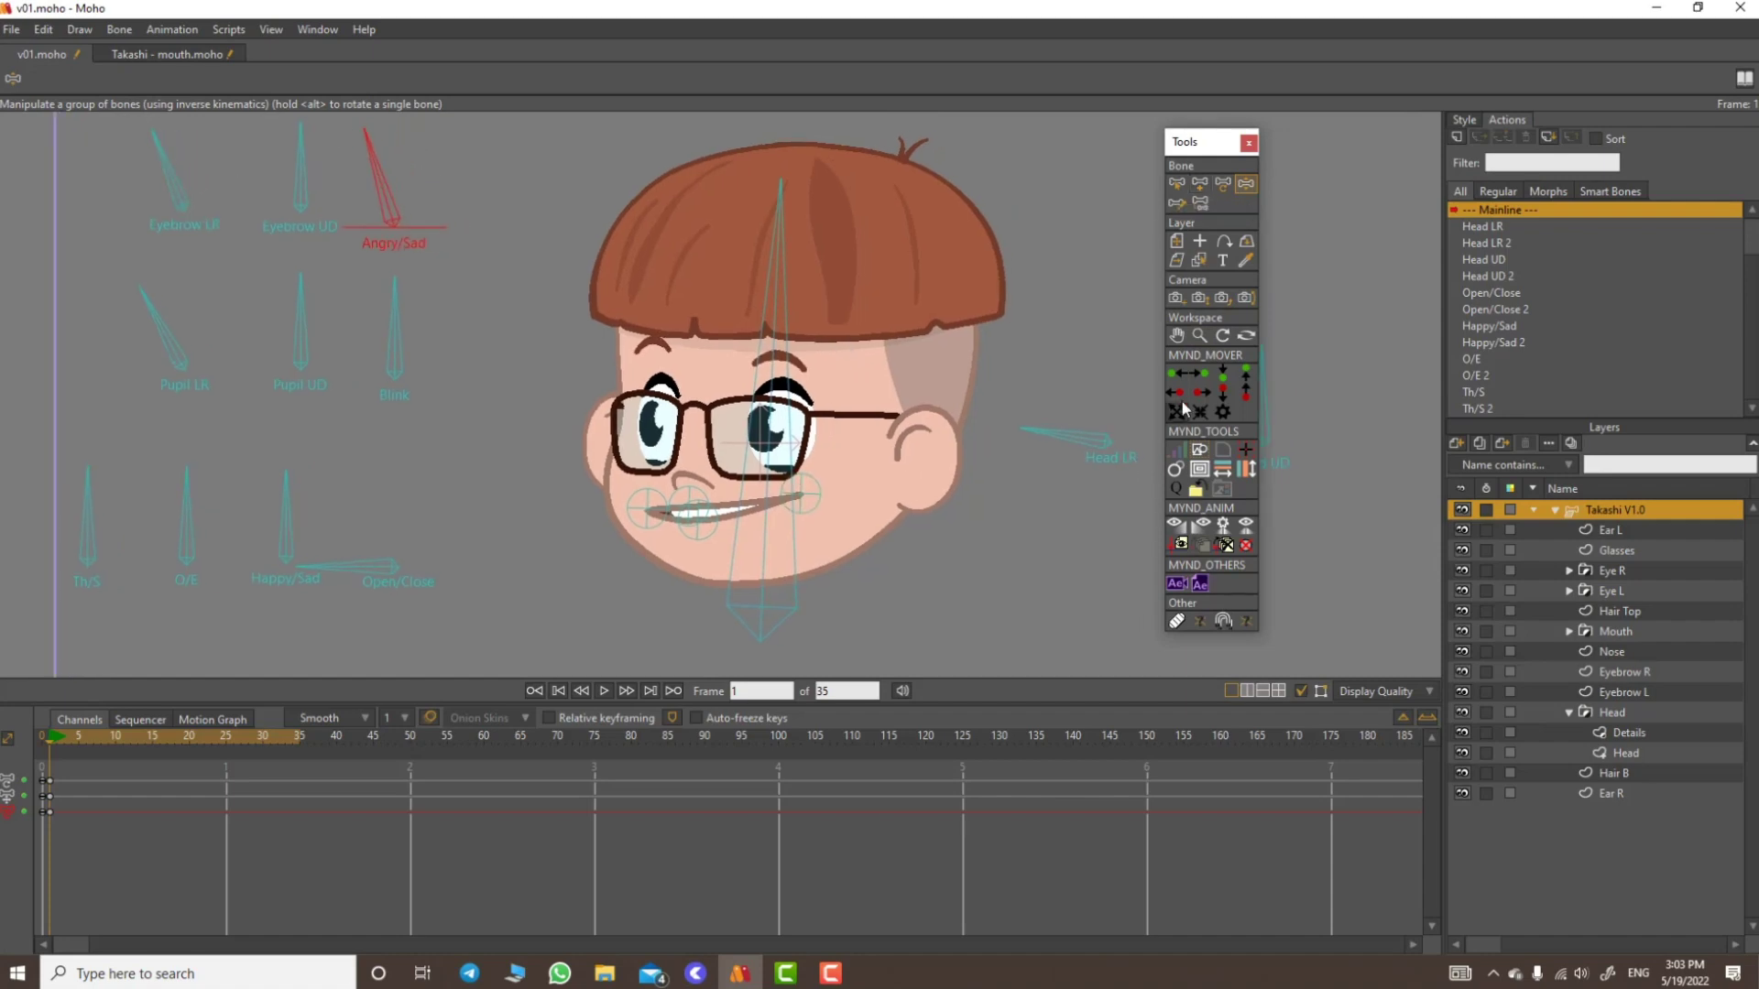
Step: Freeze the whole pose at frame 1 so every bone channel is keyed
click(1199, 335)
drag(916, 403, 815, 368)
drag(739, 403, 681, 457)
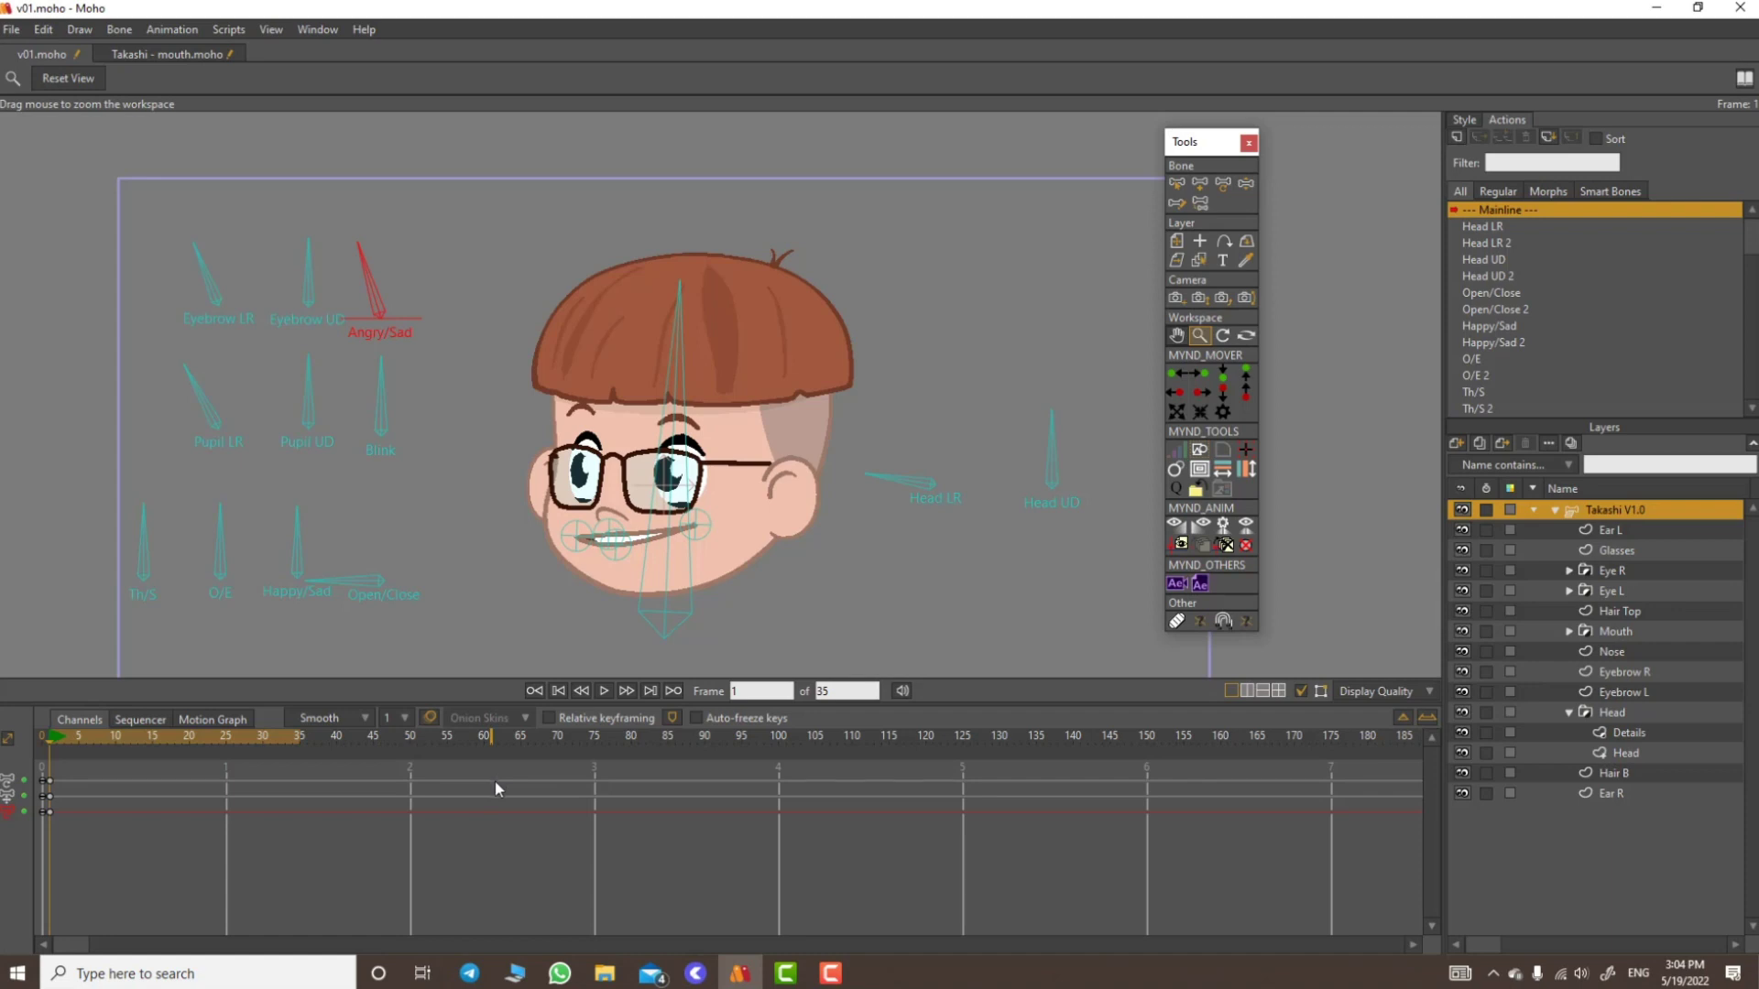
key(ctrl+f)
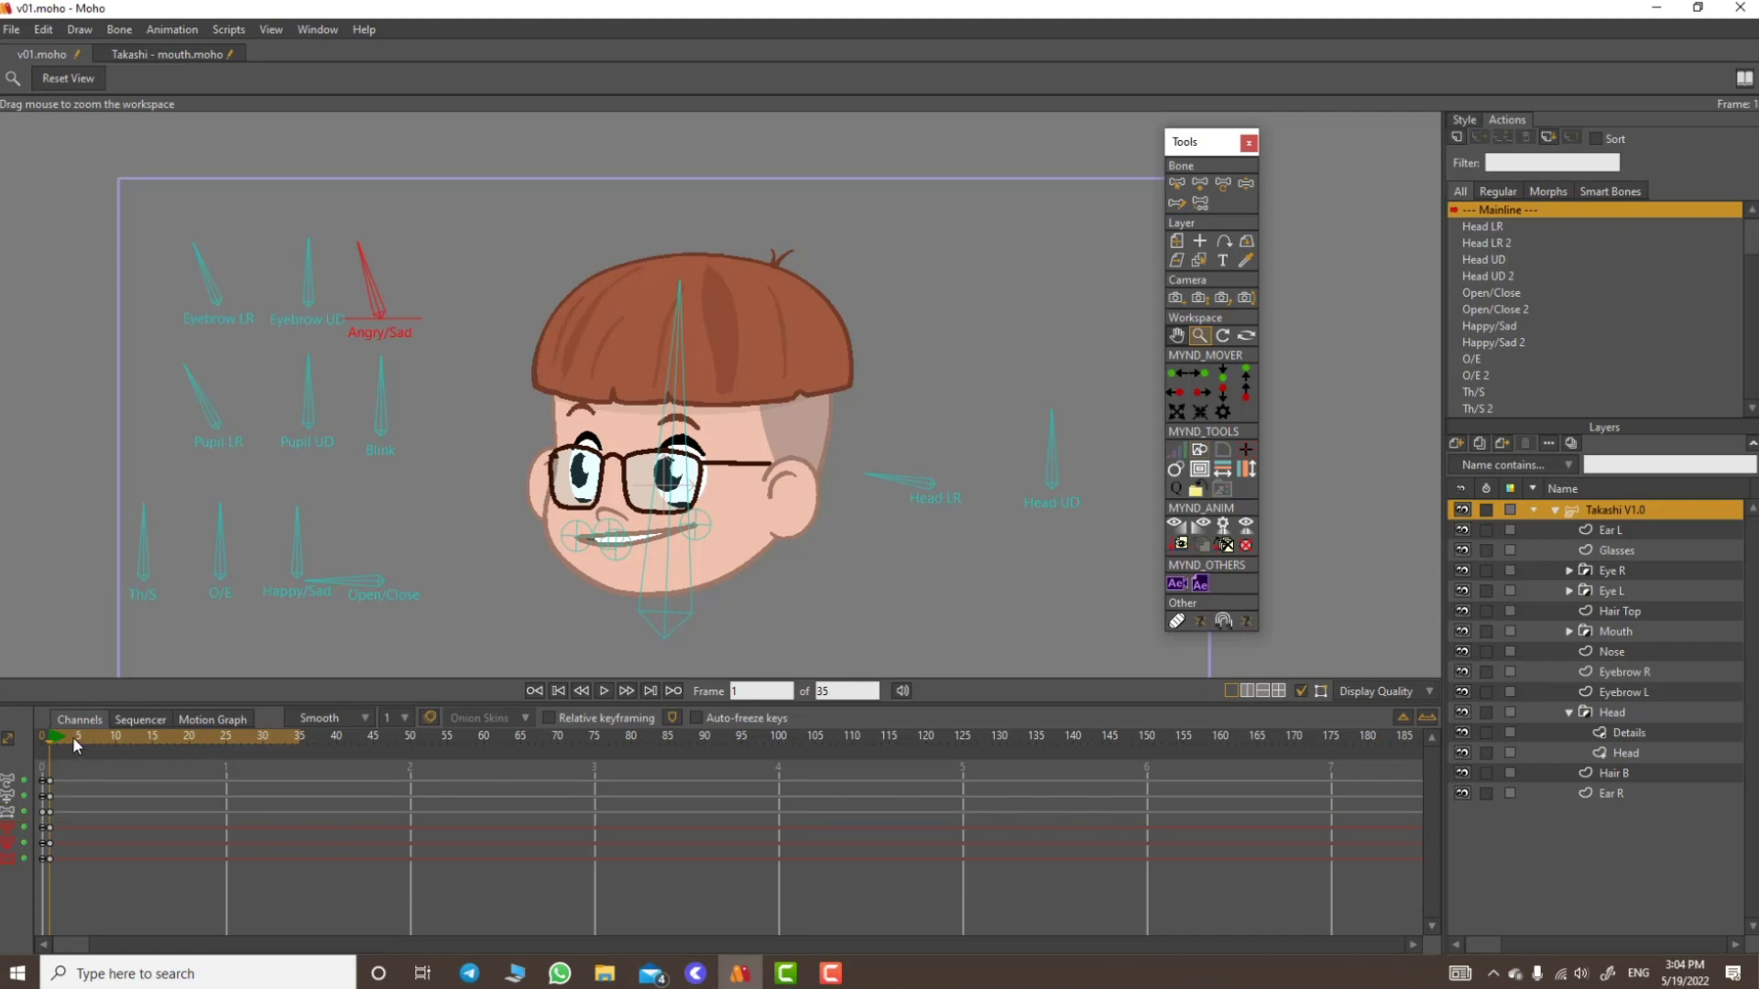
Step: At frame 25, turn the head to face right with the Head LR bone and tilt the main head bone to about 94 degrees
drag(73, 736, 223, 777)
click(1247, 185)
drag(872, 392, 706, 394)
drag(711, 471, 850, 485)
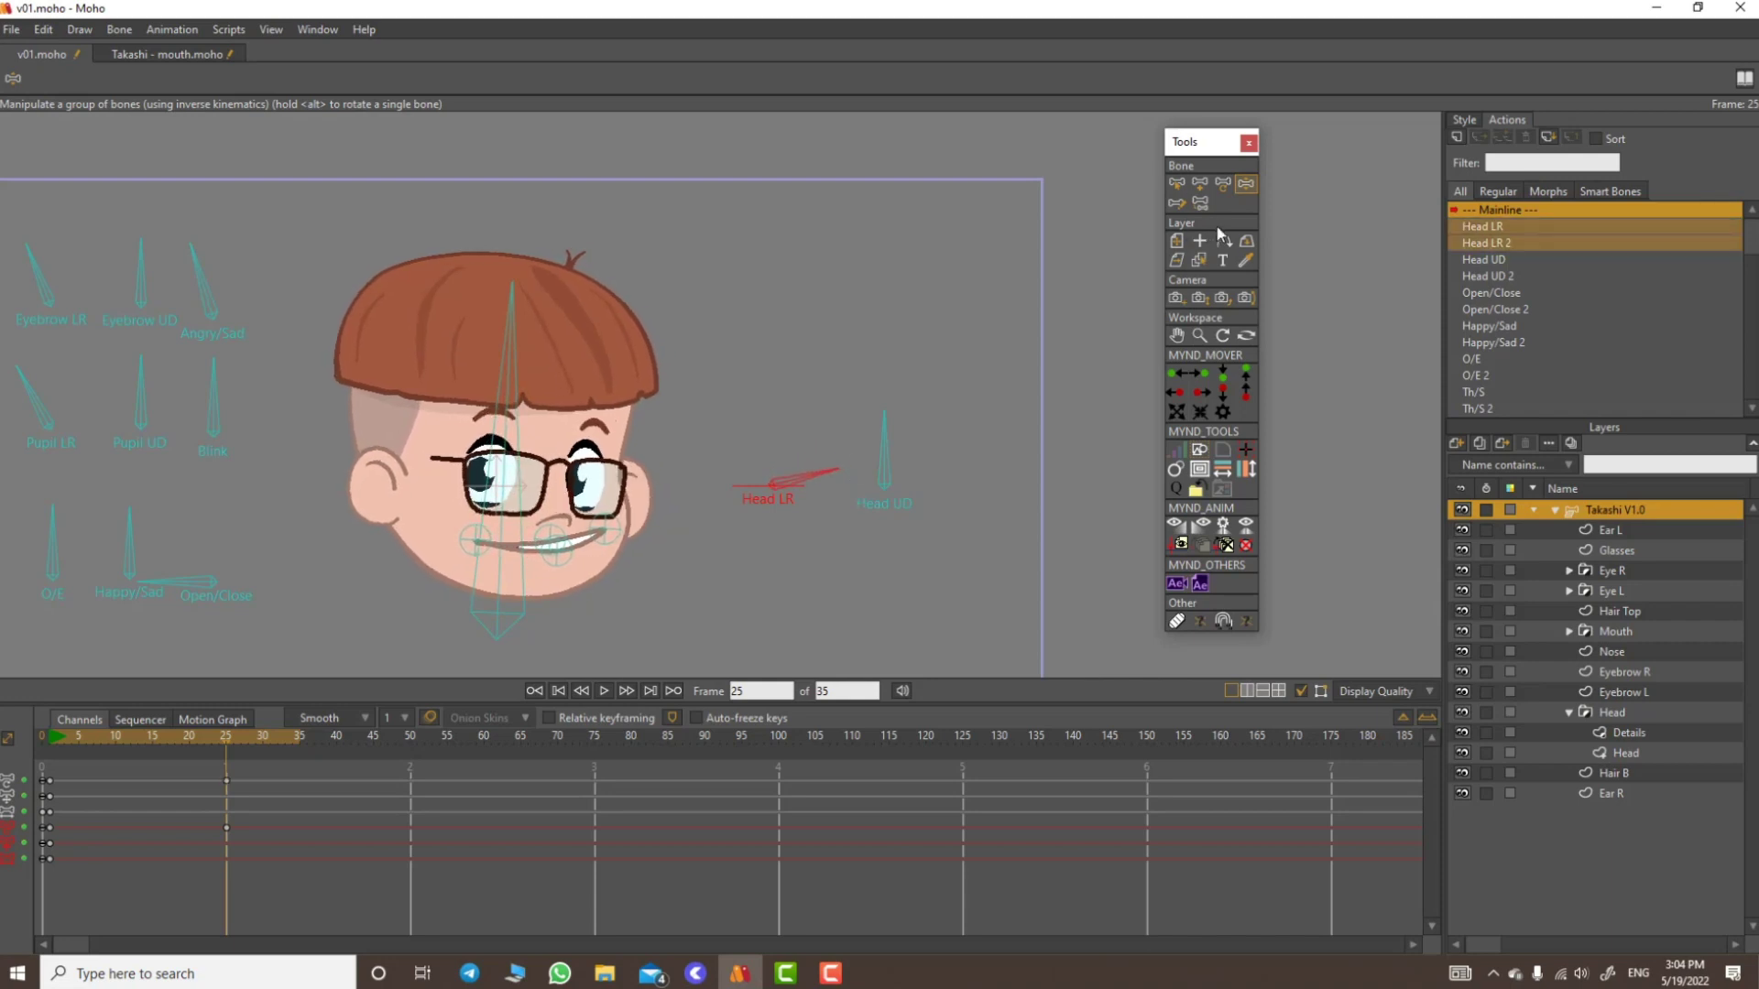
click(1223, 183)
drag(529, 362, 495, 361)
drag(389, 479, 532, 457)
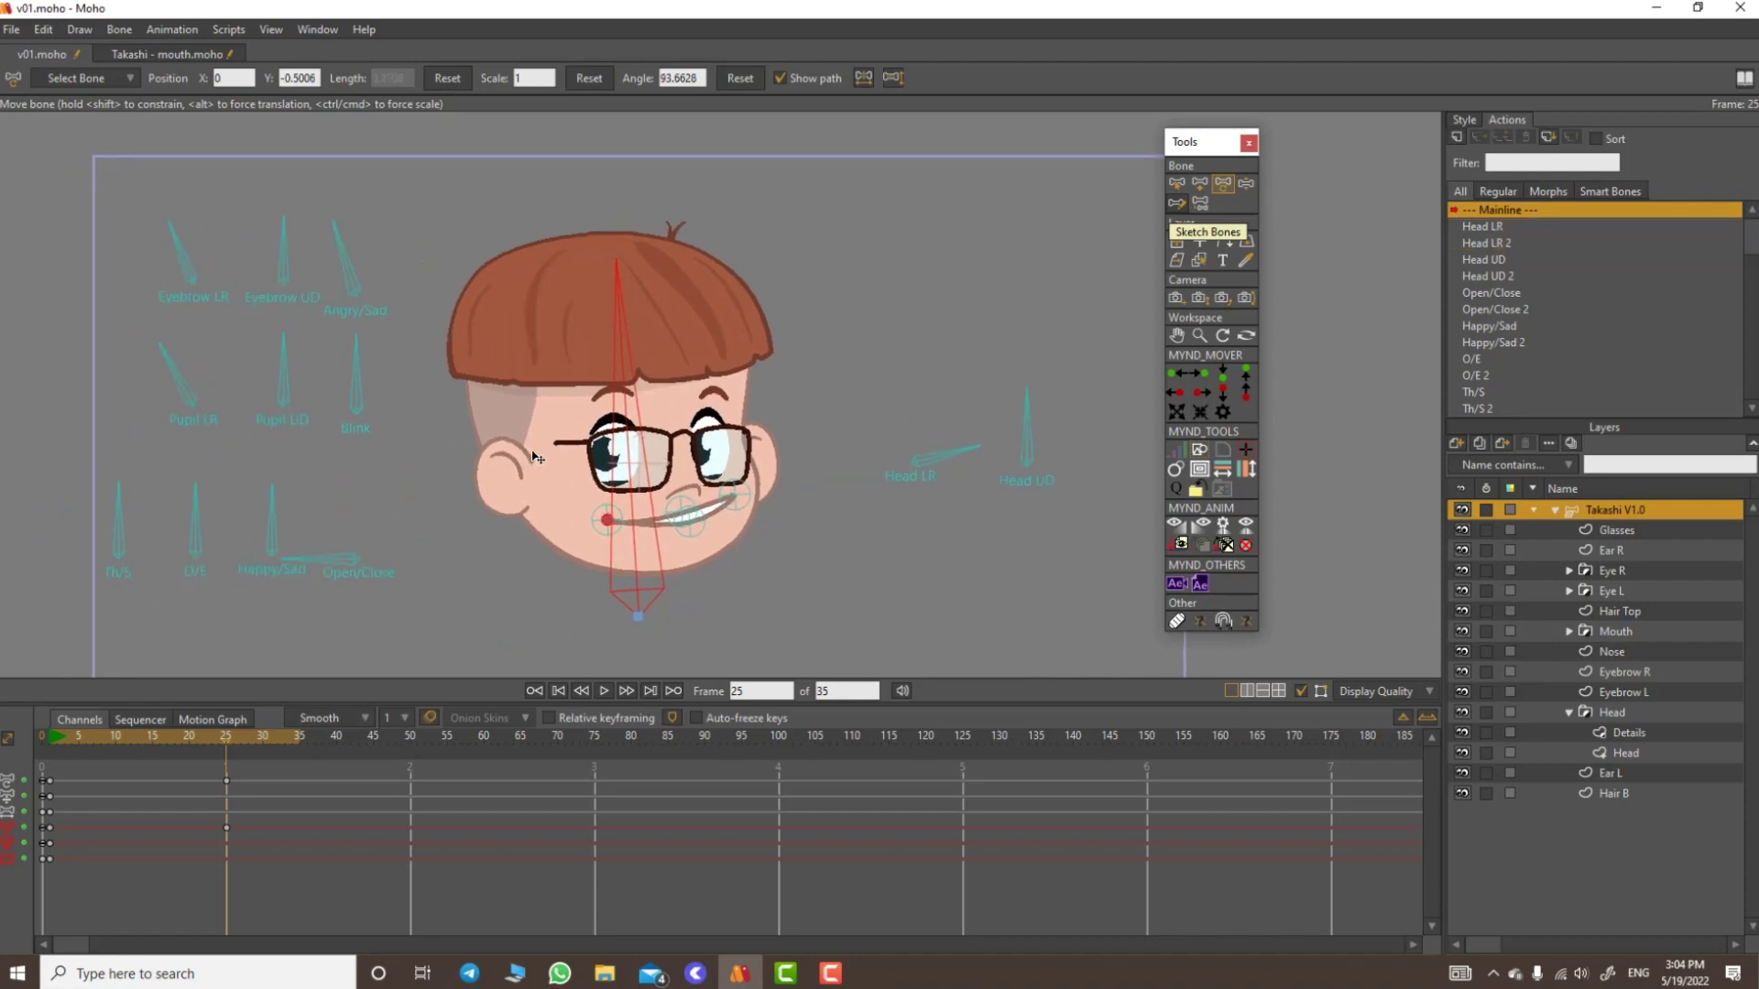
Step: Shift the gaze and eyebrows right, rotating the Pupil LR bone to about 57 degrees and the Eyebrow LR bone slightly right of vertical
drag(186, 380, 240, 374)
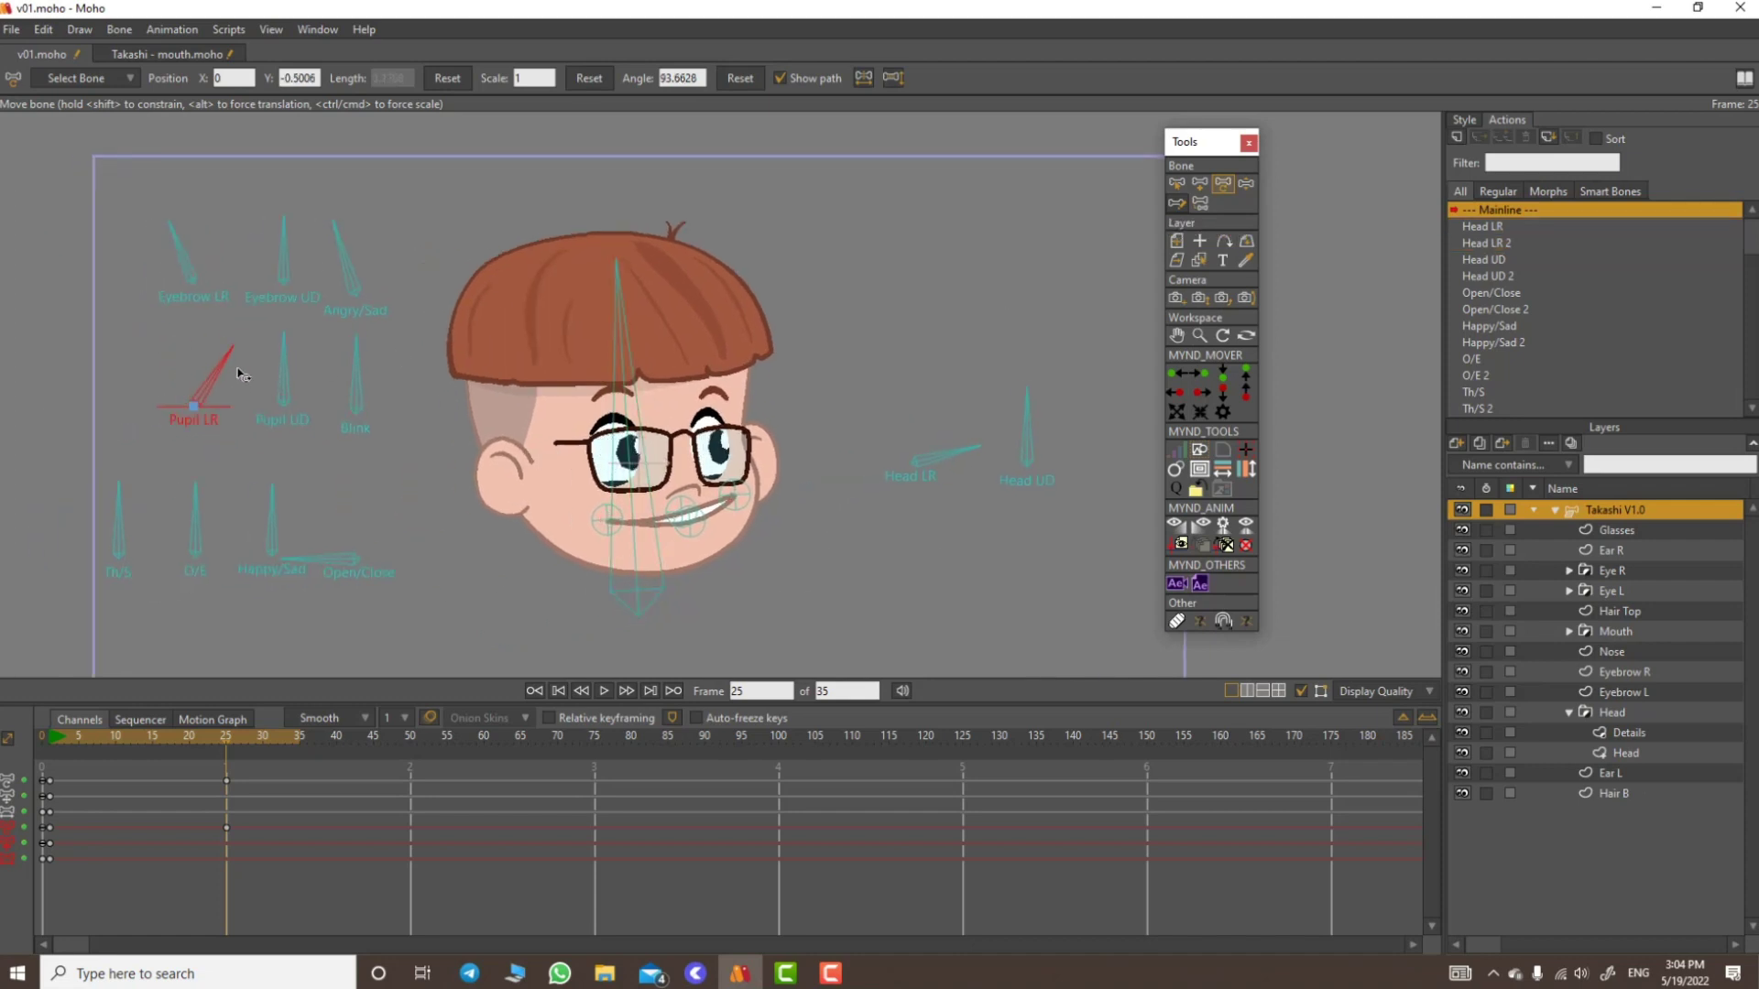
drag(186, 258, 211, 254)
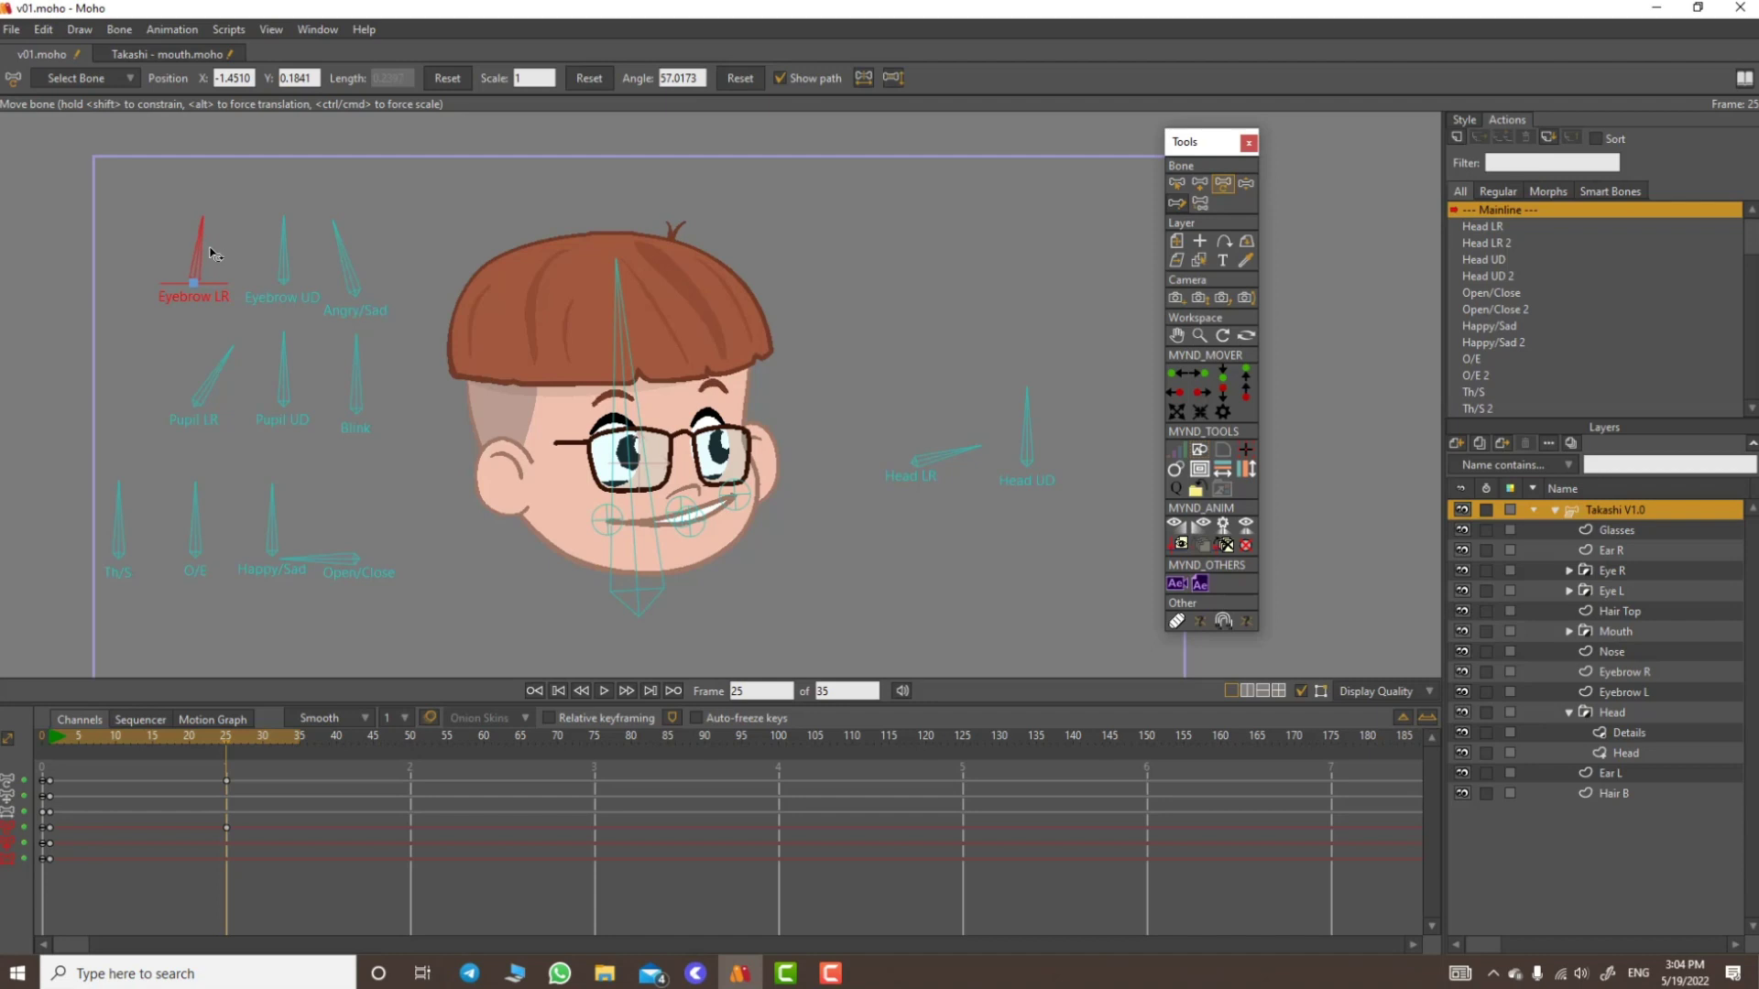
Step: Select all four mouth bones and reset their position at frame 25
click(1198, 336)
drag(753, 544, 880, 540)
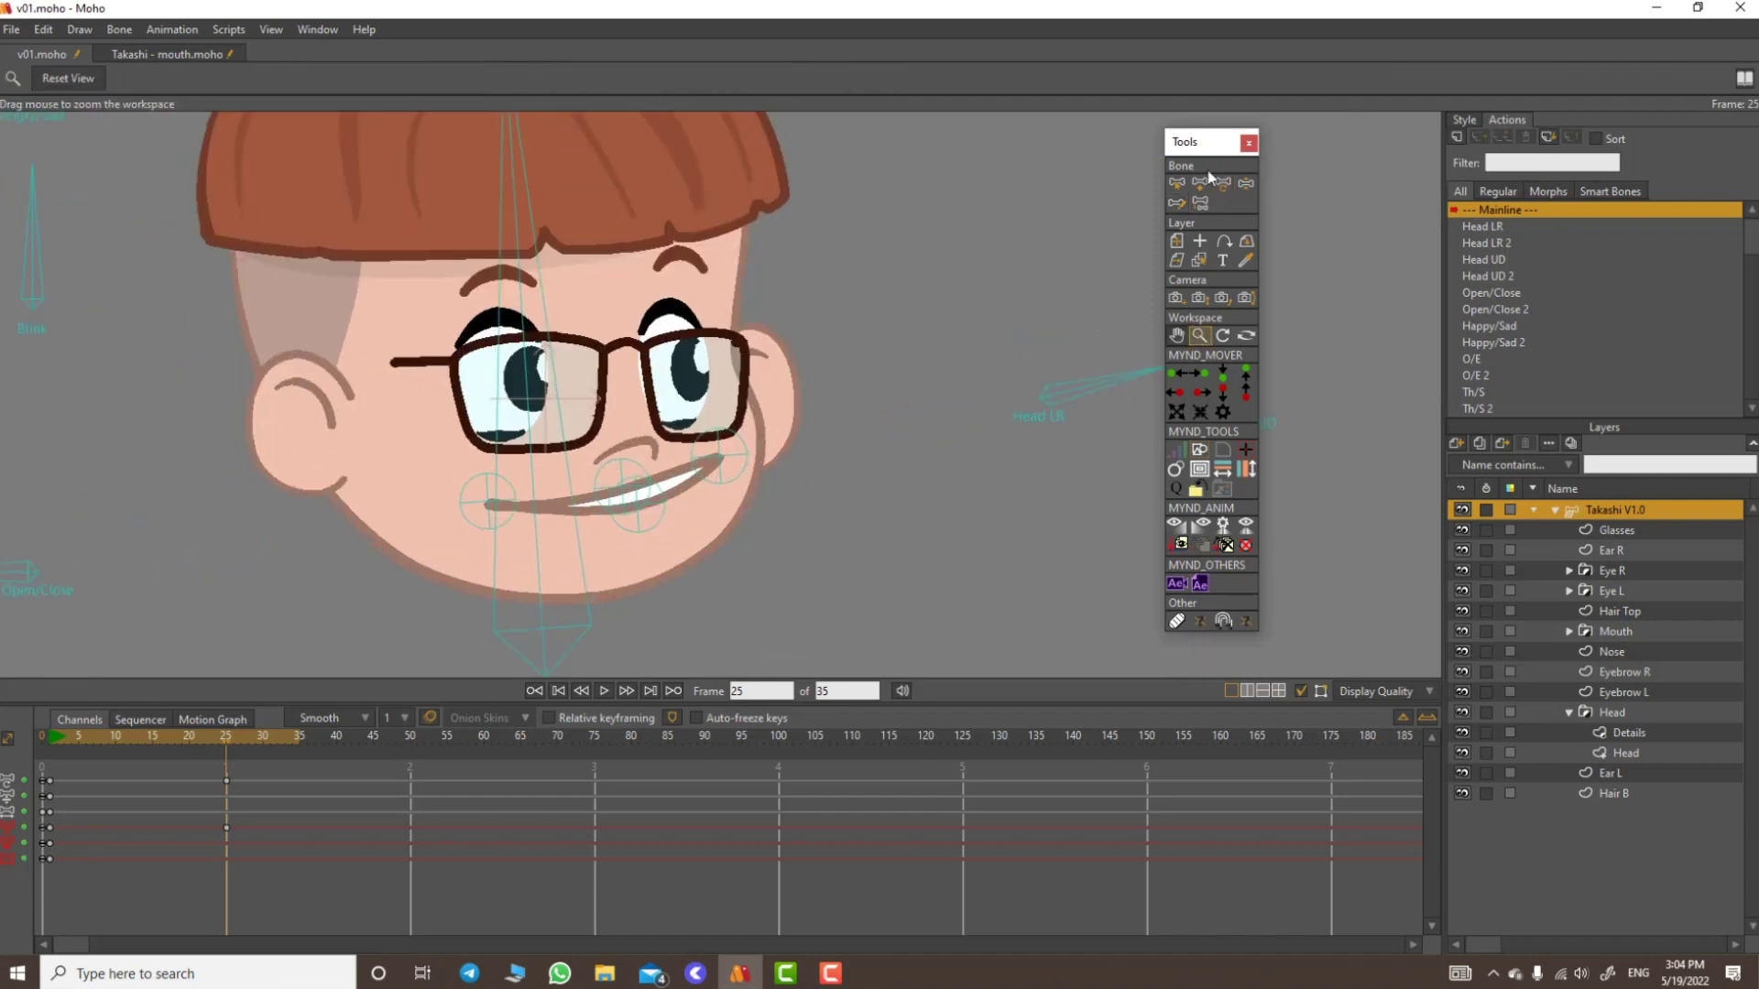
click(1176, 183)
click(722, 458)
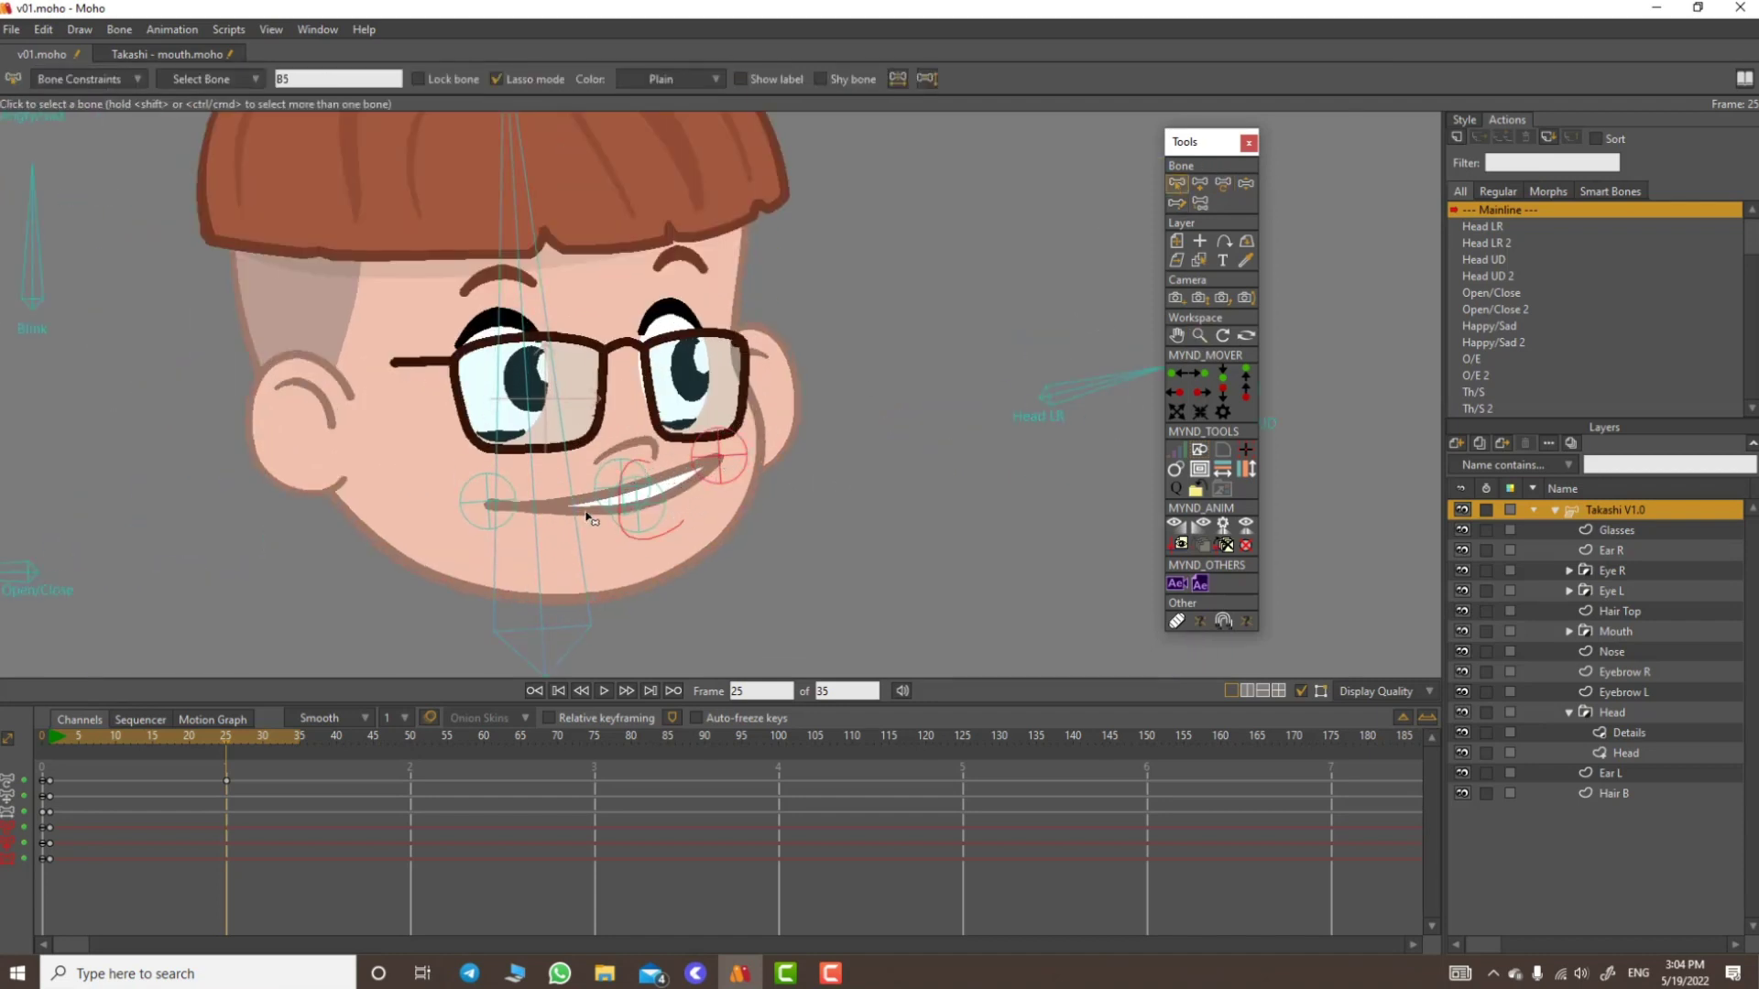
drag(648, 463, 683, 522)
shift+click(483, 495)
click(1219, 186)
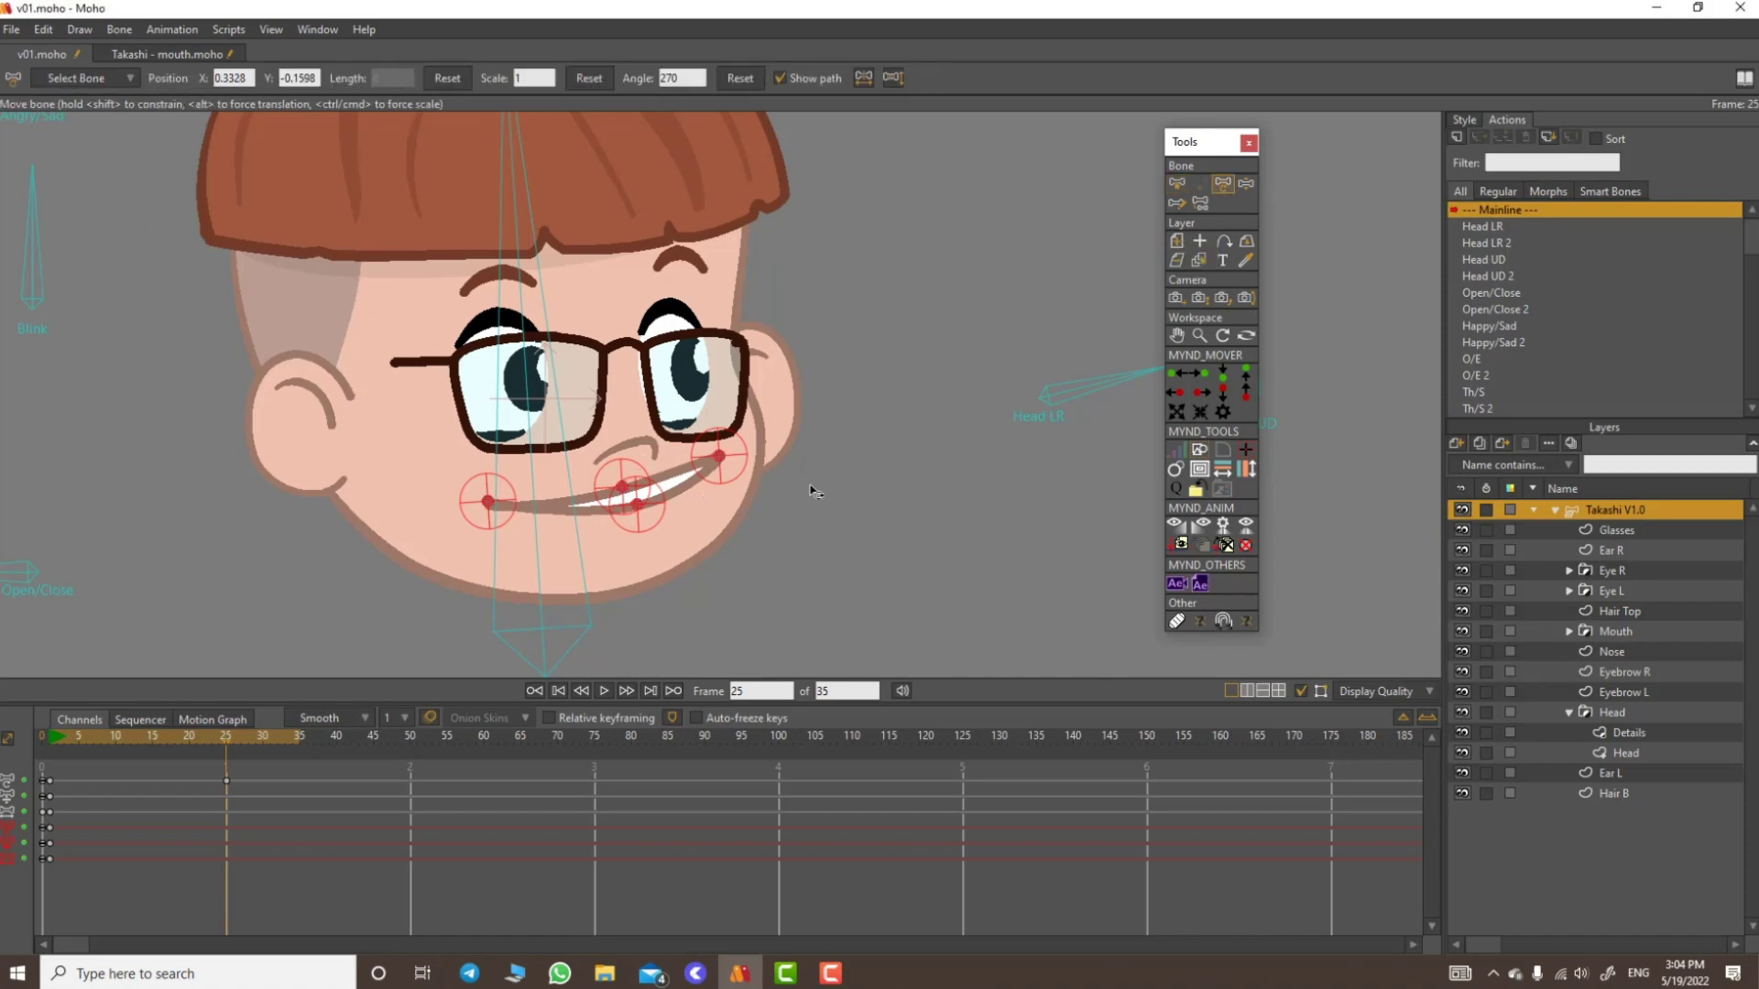
drag(814, 491, 905, 508)
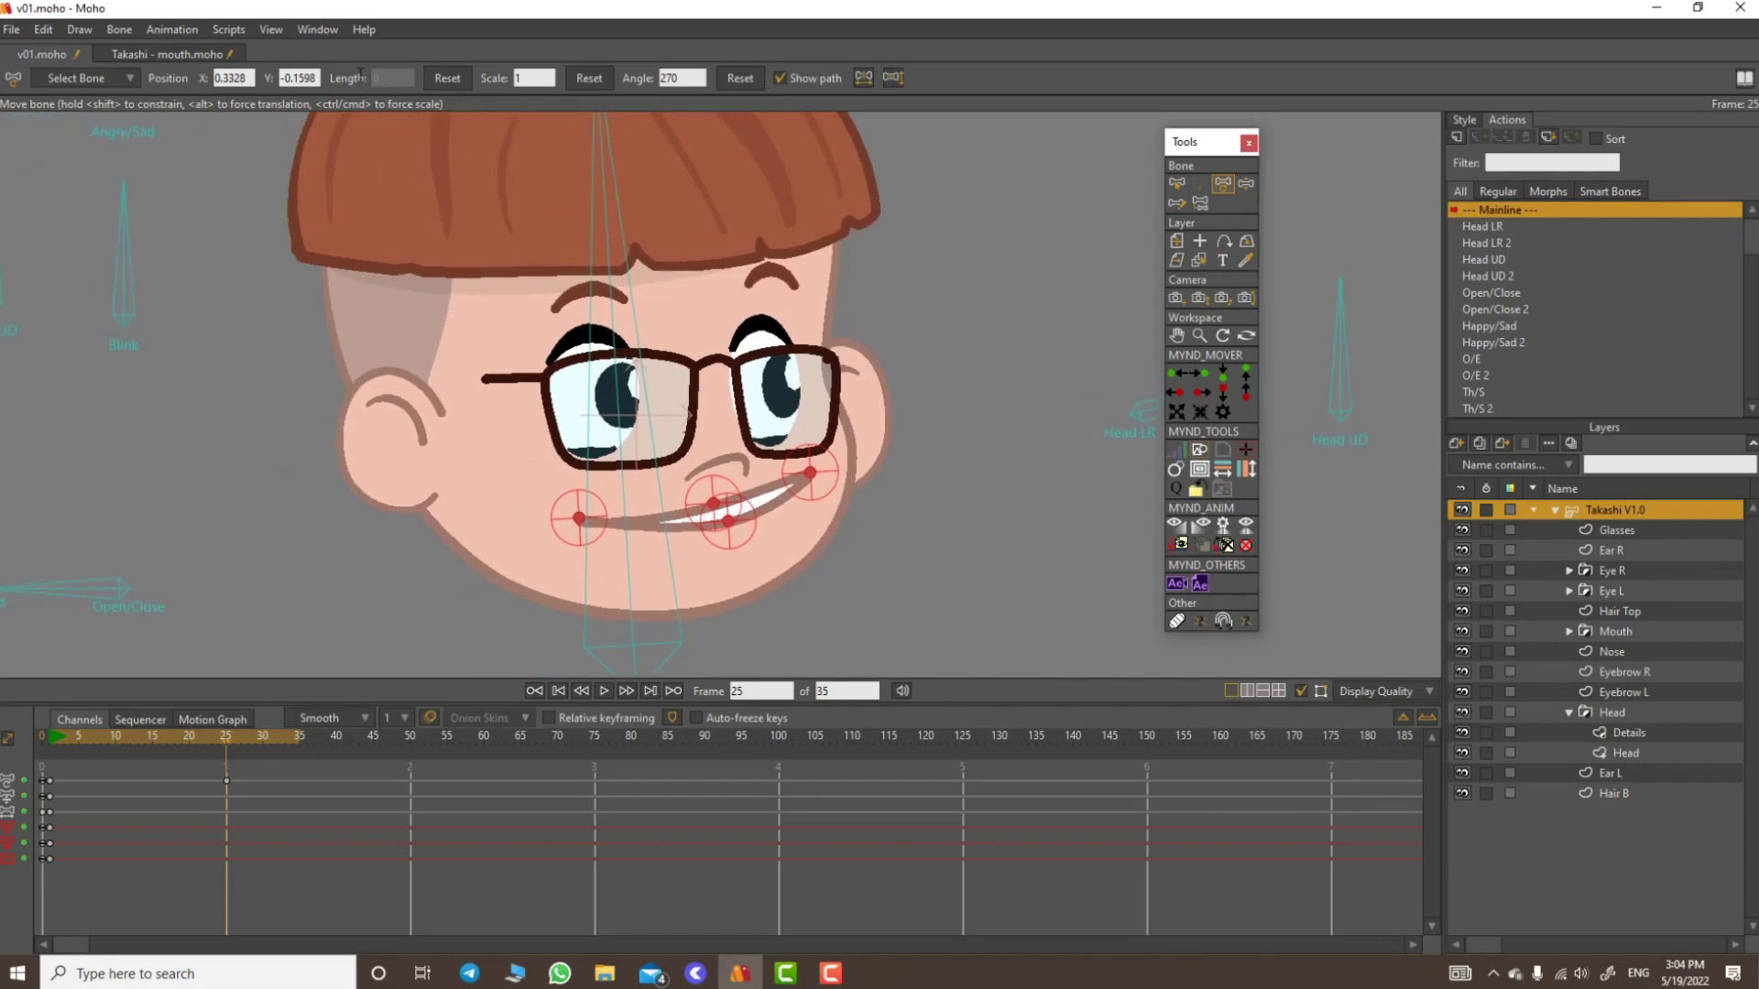
click(447, 78)
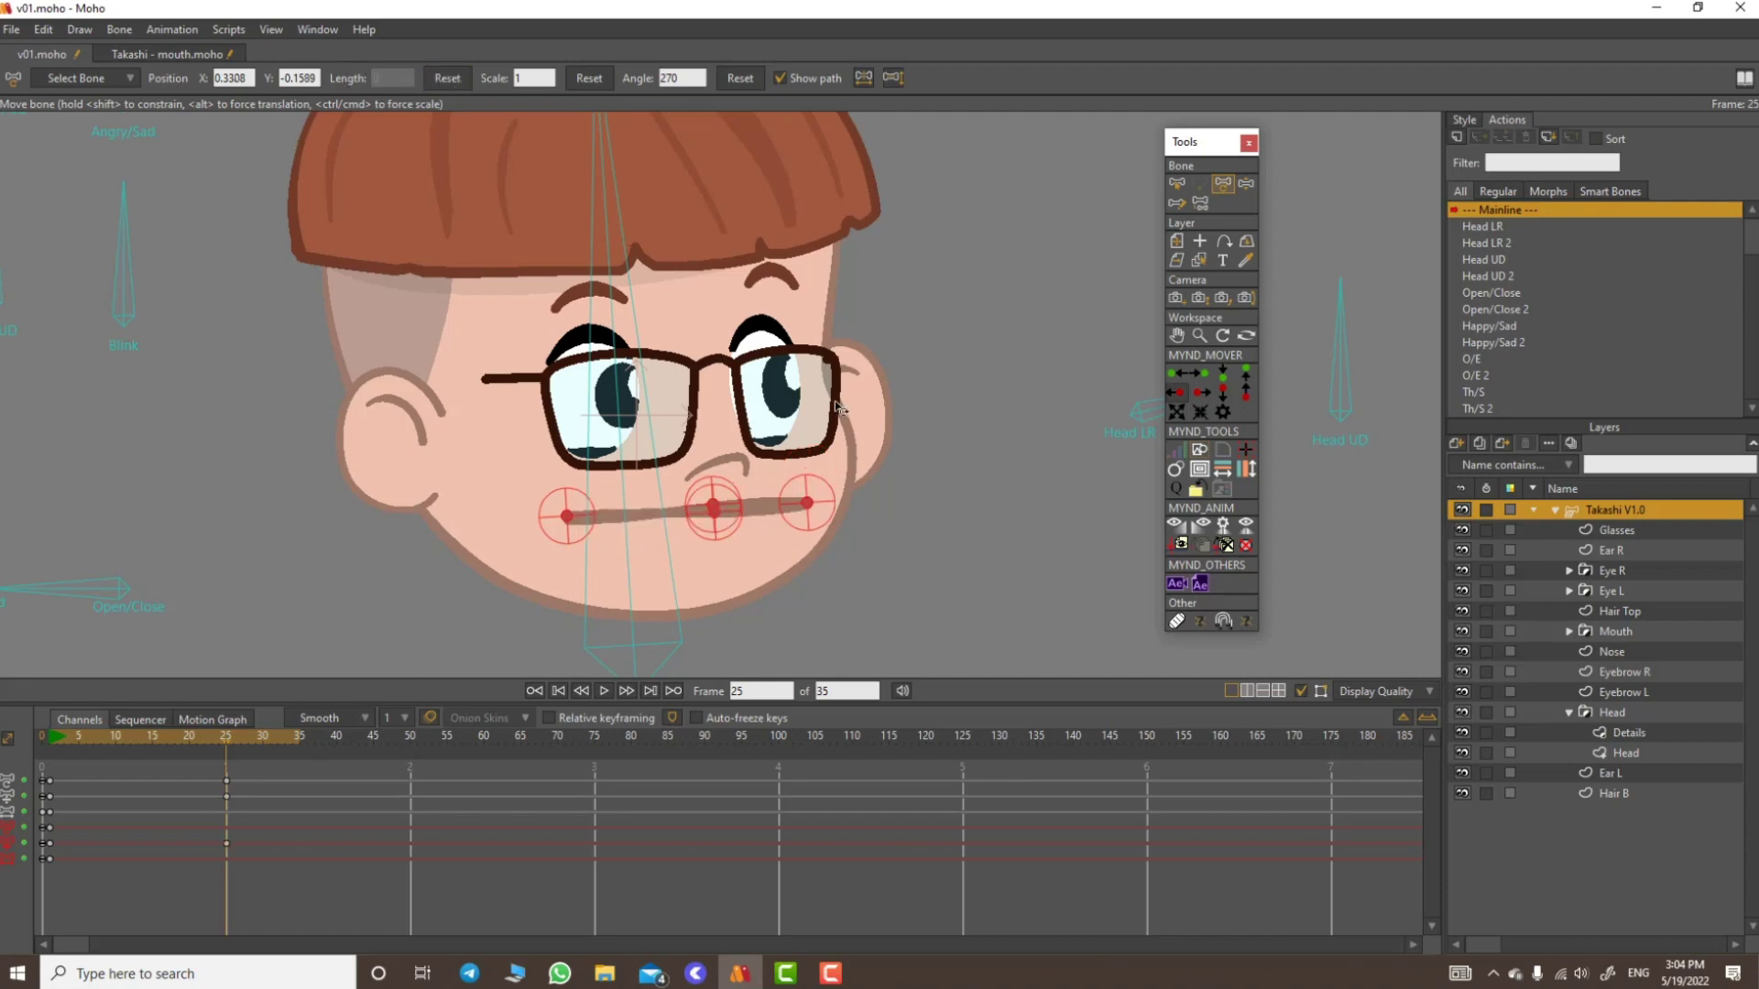
Step: Rotate the Happy/Sad bone left for a smile and open the mouth slightly with the Open/Close bone at about 165 degrees
drag(835, 403, 1155, 403)
click(1245, 184)
drag(295, 500, 266, 471)
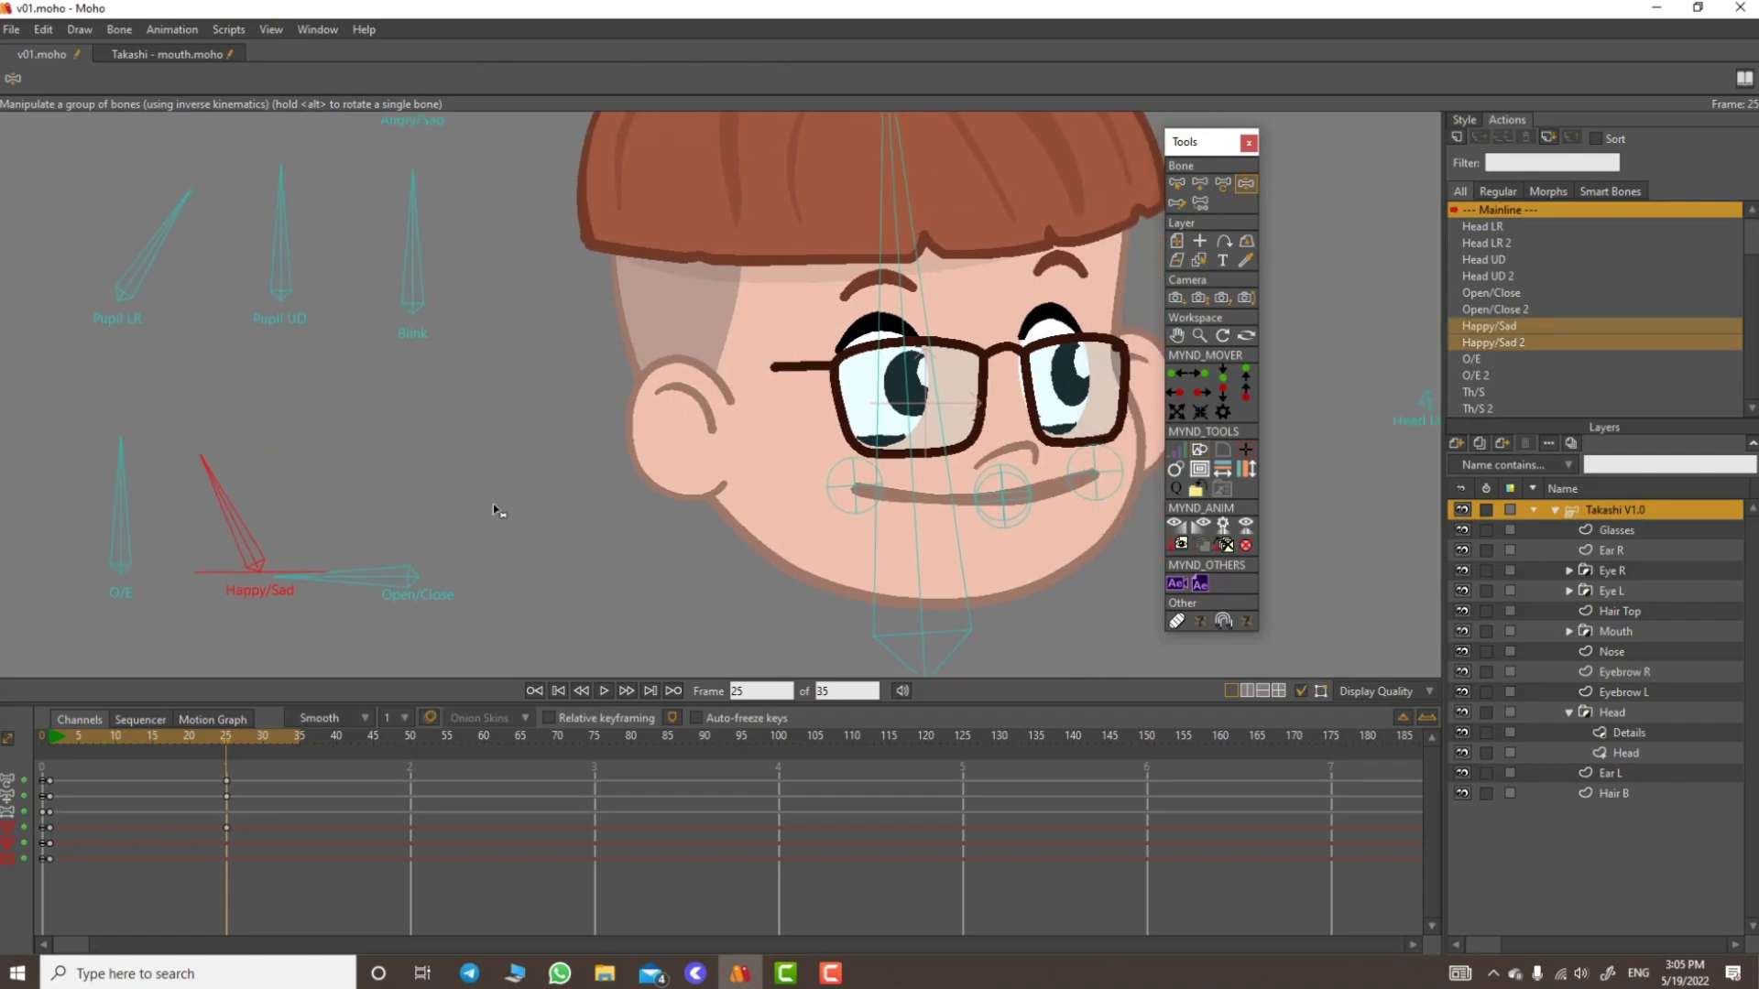
drag(369, 578, 365, 563)
drag(889, 421, 672, 426)
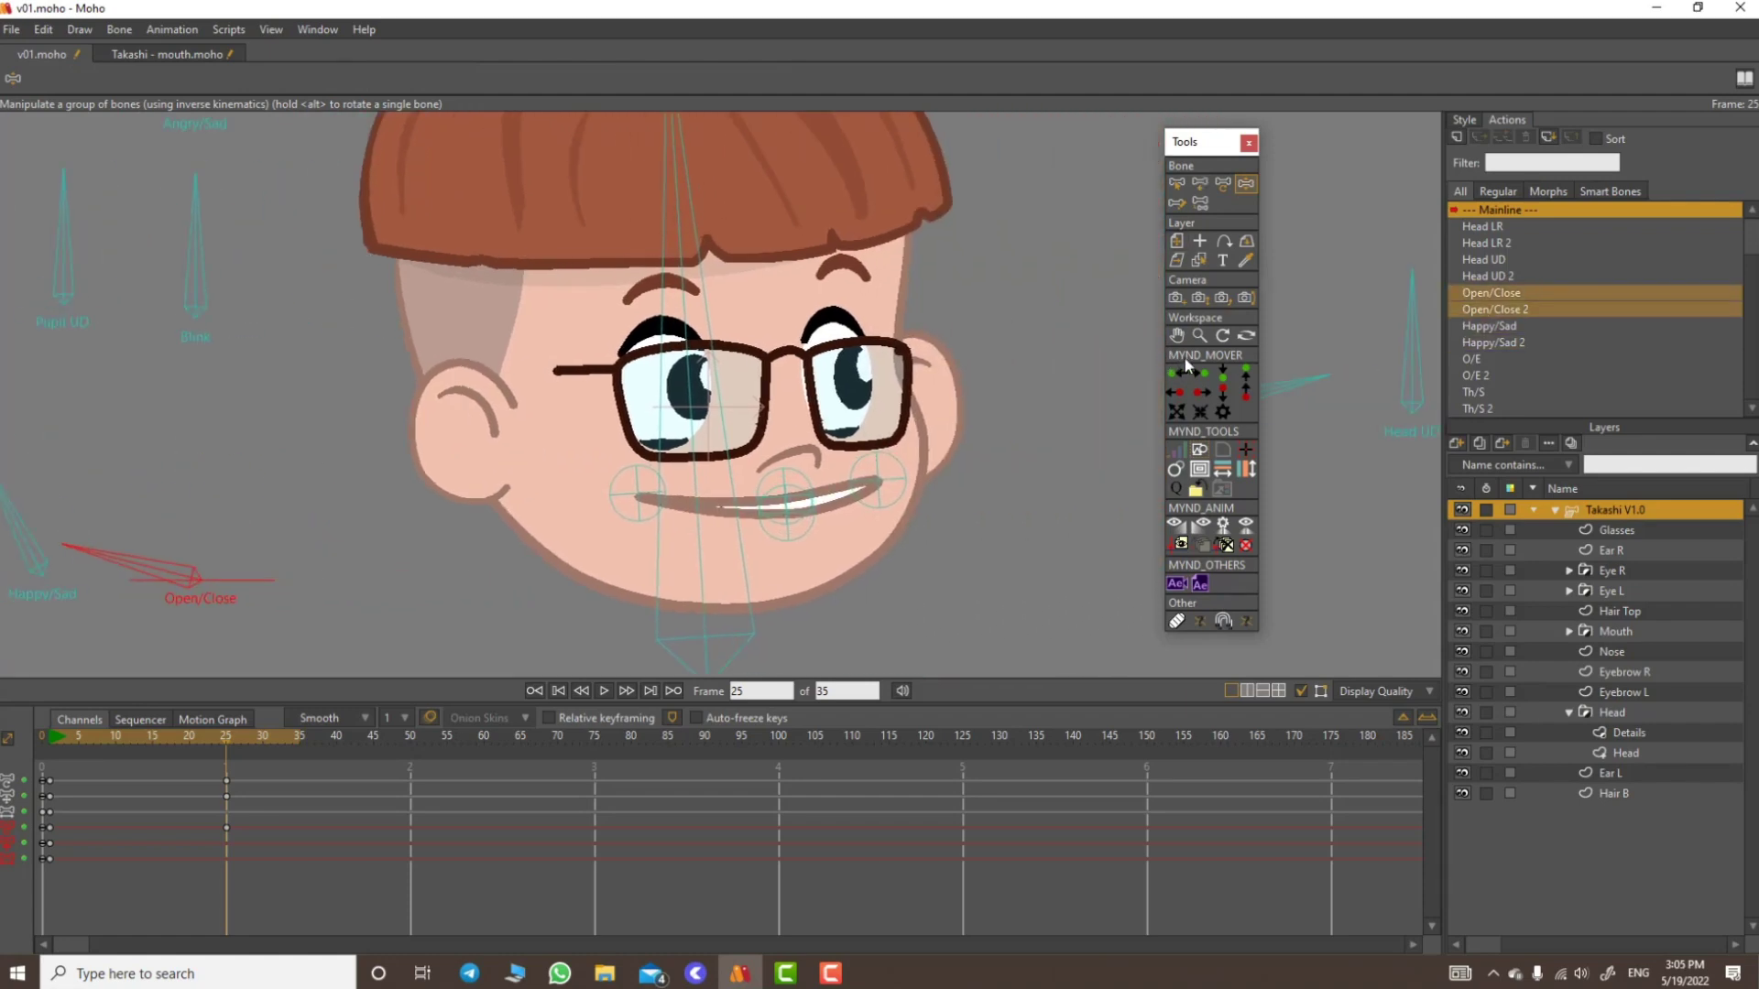
Step: Adjust the mouth's corner and lip bones at frame 25 to form an open smile with the near corner raised
click(1199, 336)
drag(801, 451, 1185, 353)
click(1222, 184)
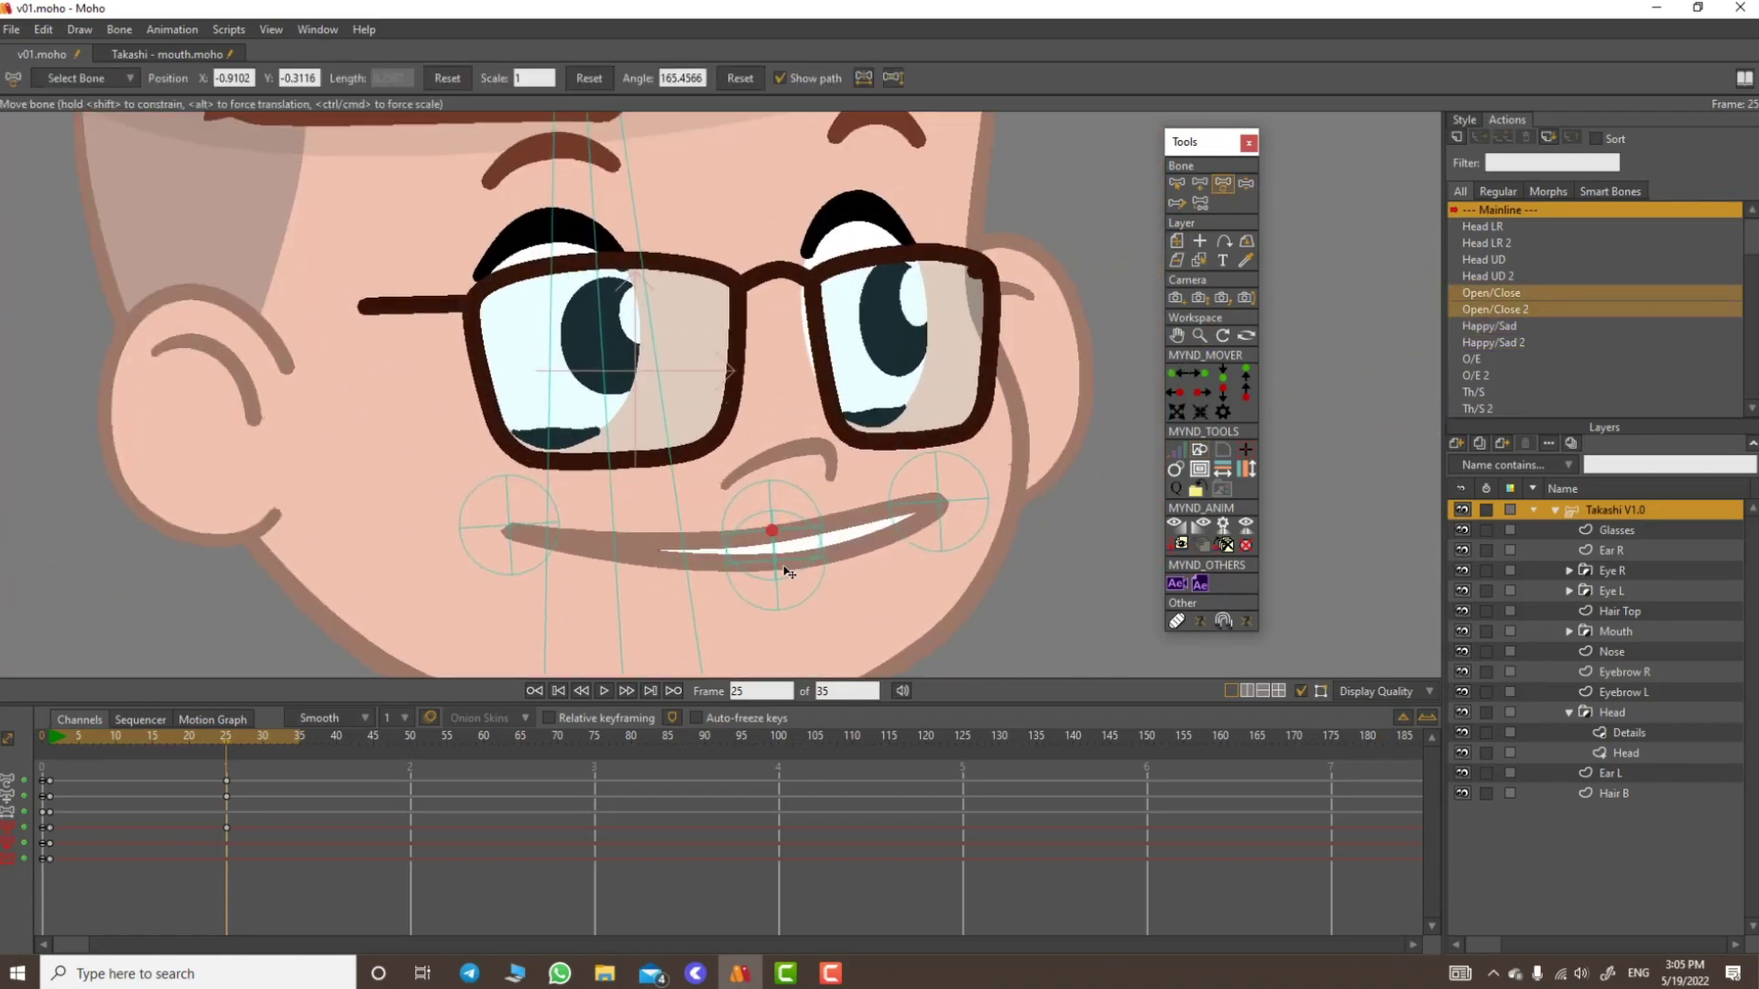
drag(773, 559, 746, 578)
drag(931, 507, 906, 544)
drag(770, 527, 770, 540)
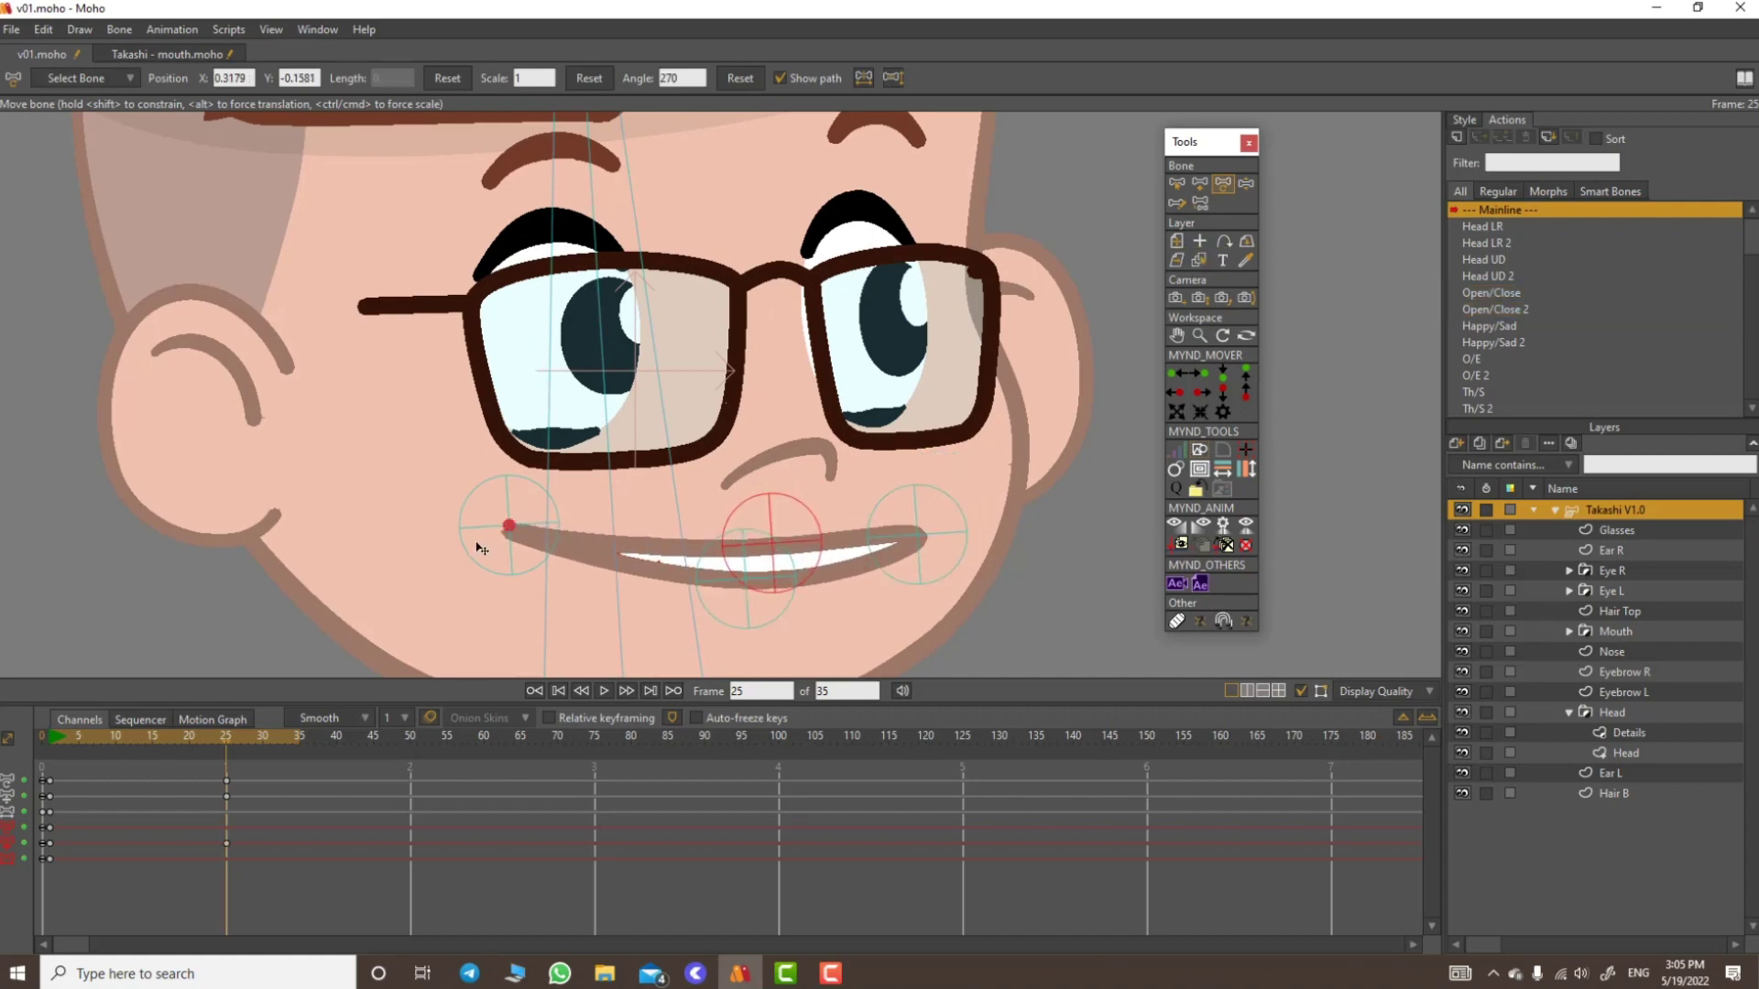
drag(507, 528, 493, 478)
drag(924, 542, 915, 544)
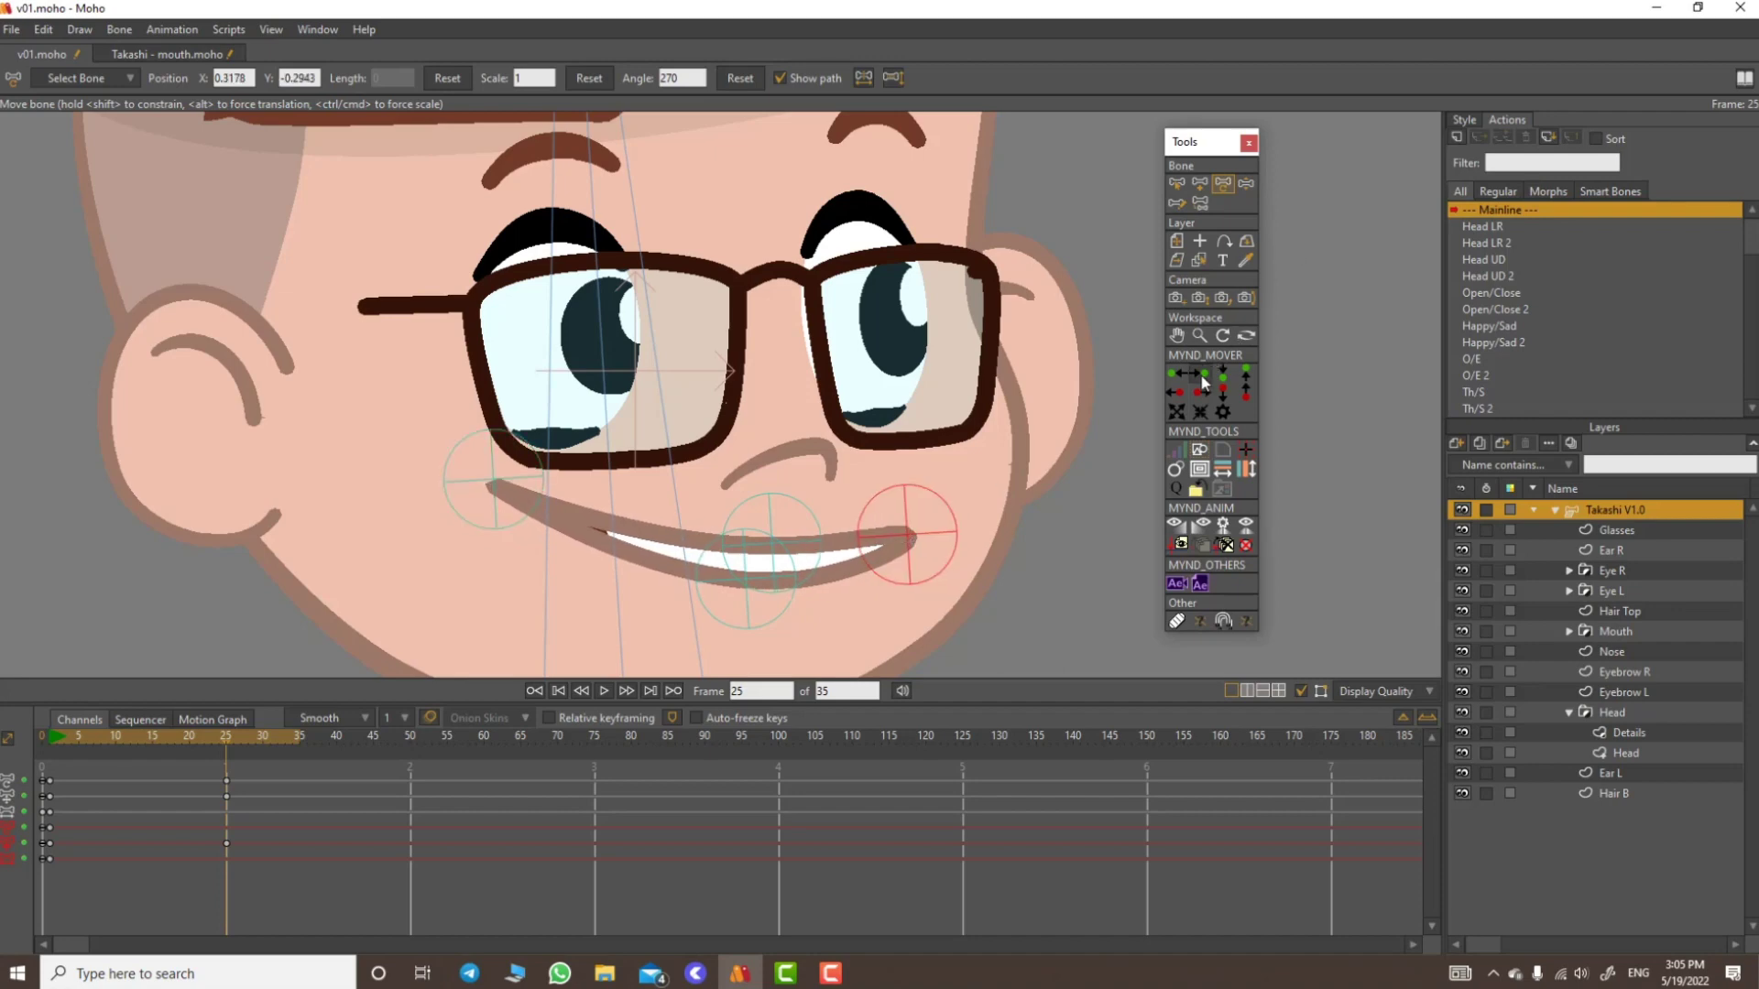
click(1199, 336)
drag(907, 339, 455, 334)
drag(836, 278, 733, 363)
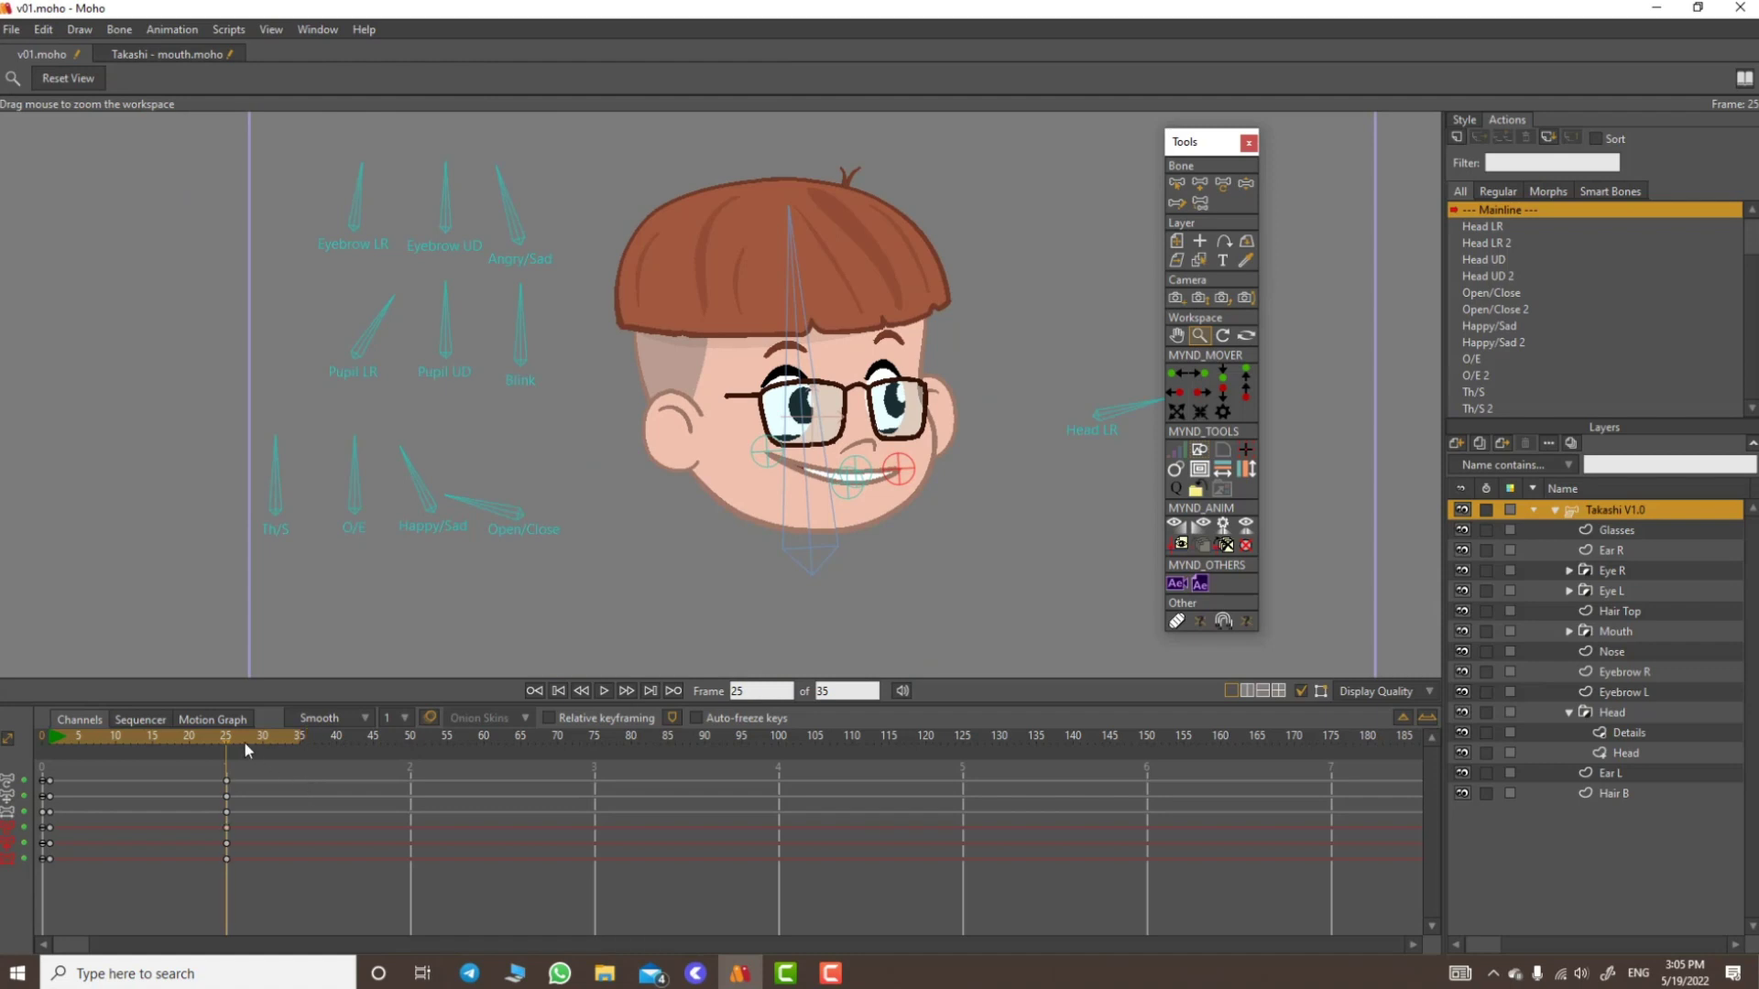
Step: Set the keyframes at frame 25 and frame 1 to Step interpolation
drag(244, 740, 197, 813)
drag(199, 746, 224, 860)
click(114, 772)
right_click(223, 859)
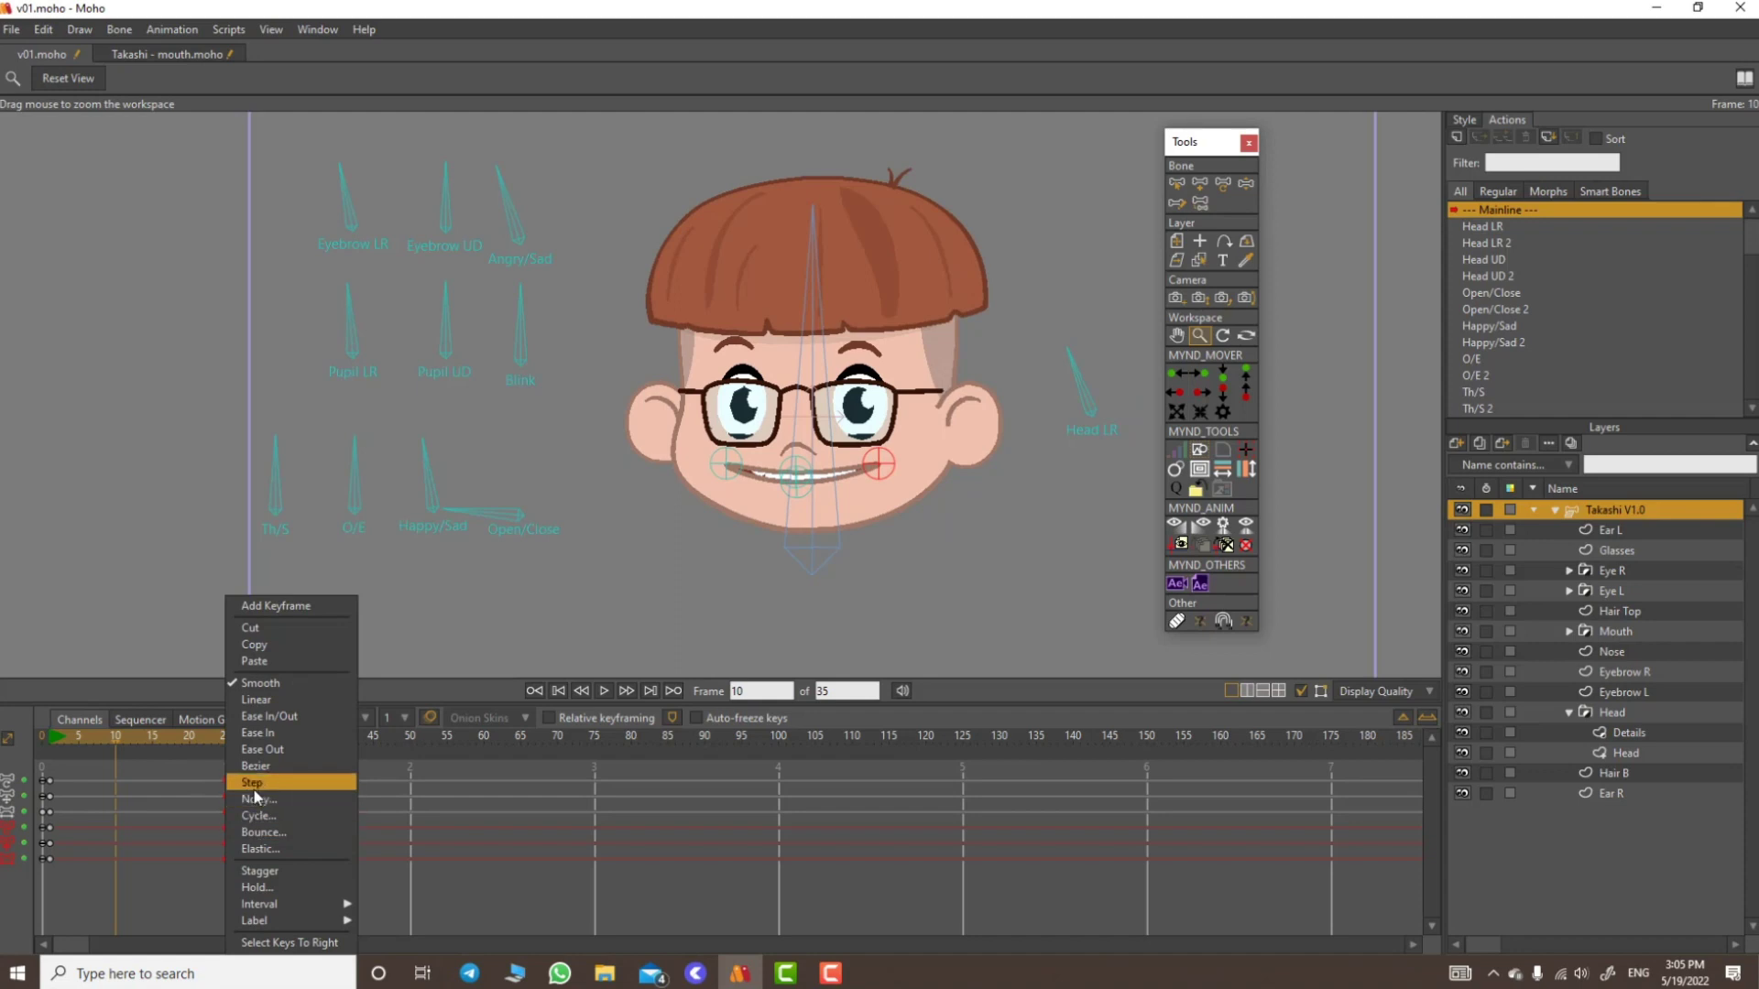
click(238, 778)
drag(227, 737, 211, 735)
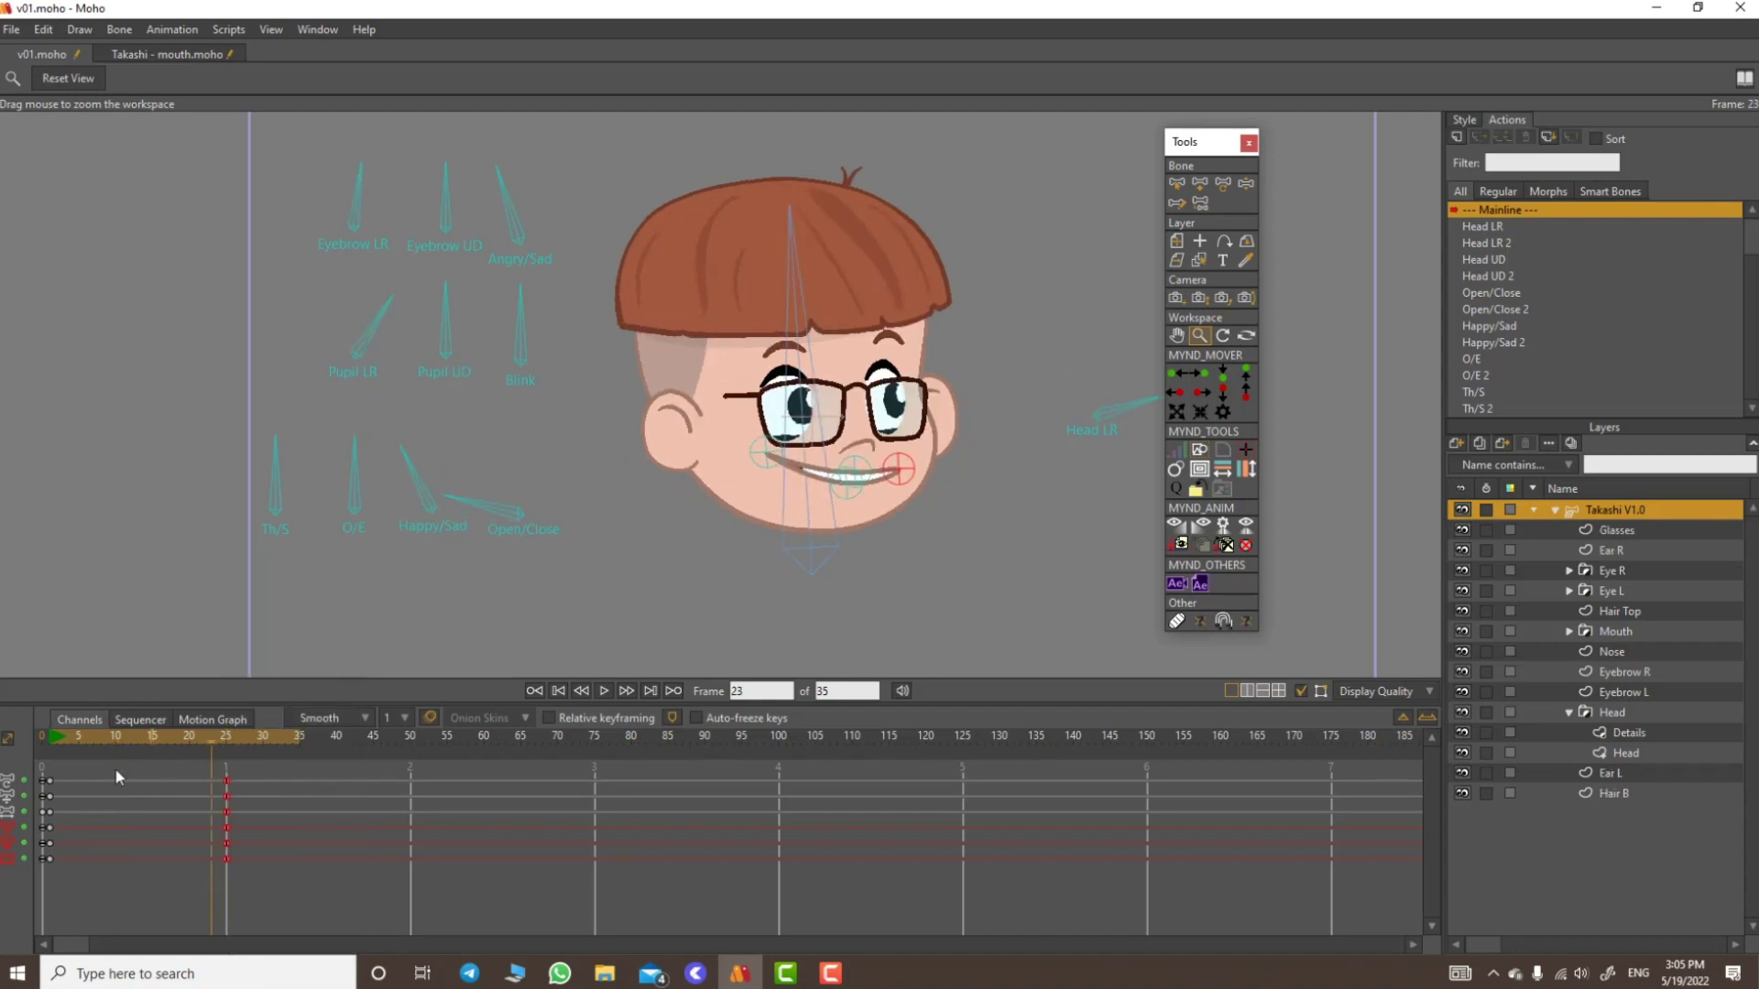
drag(48, 854, 47, 855)
right_click(47, 855)
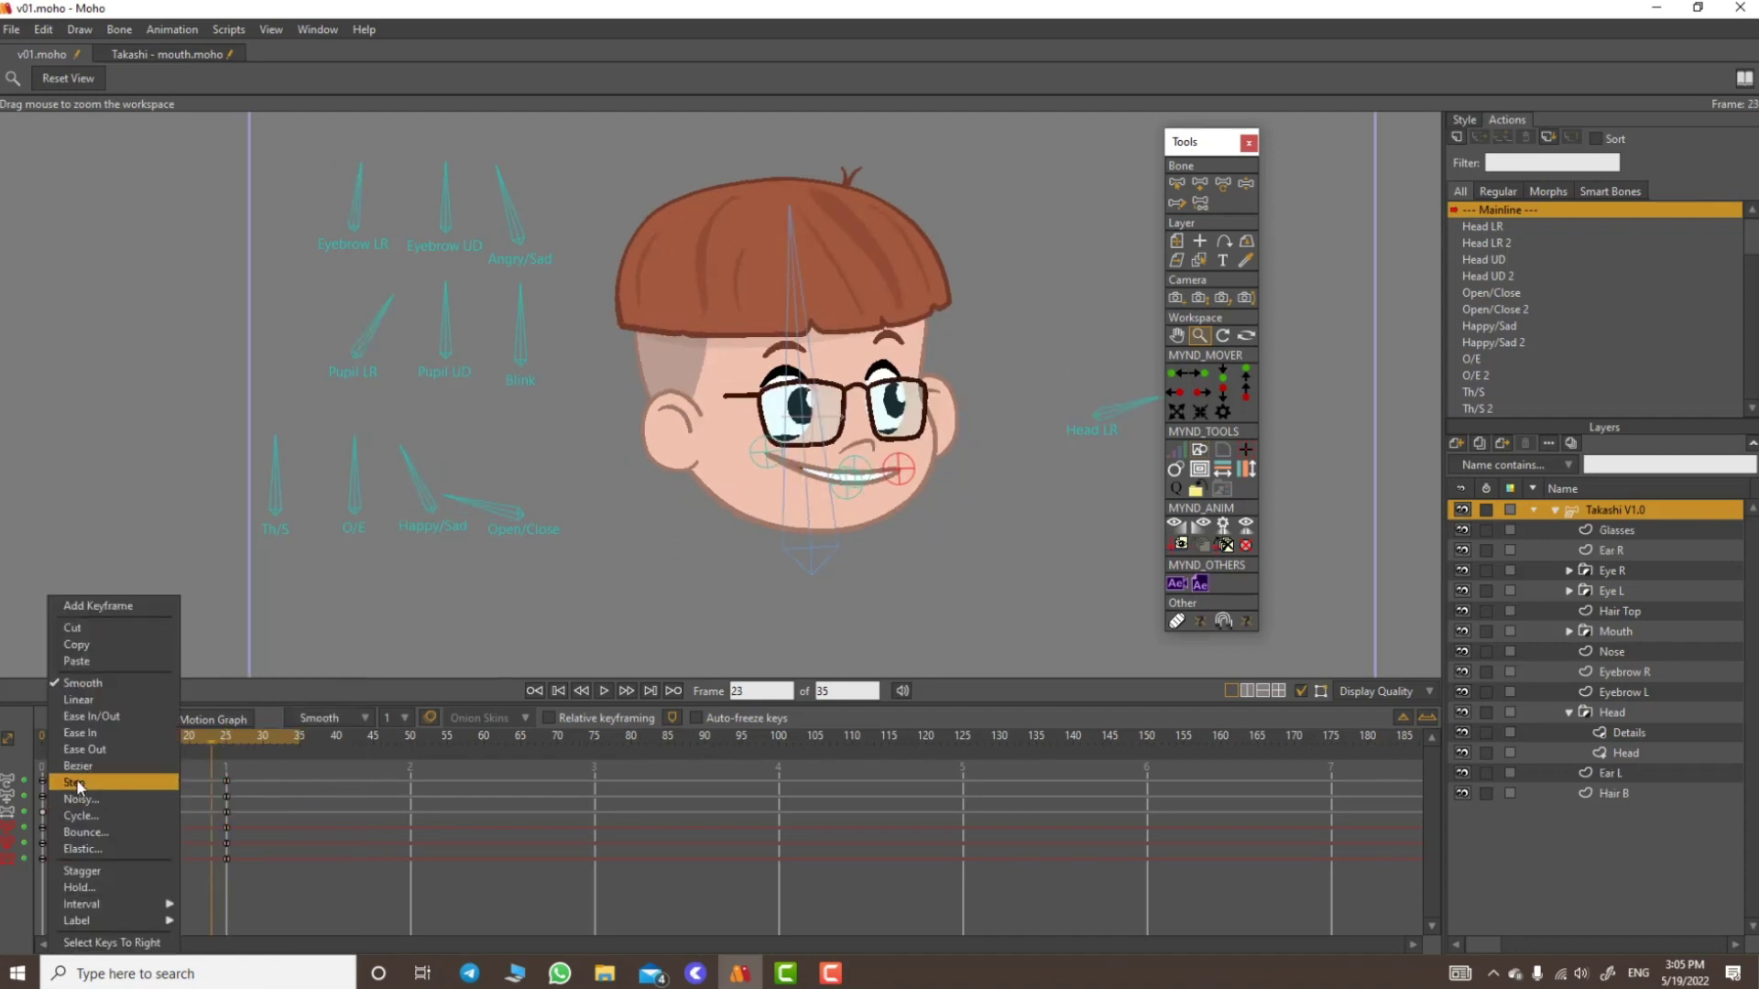
Step: Set all keyframes at frames 1 and 25 to Smooth interpolation and scrub through the turn
drag(239, 740, 53, 871)
drag(246, 777, 50, 860)
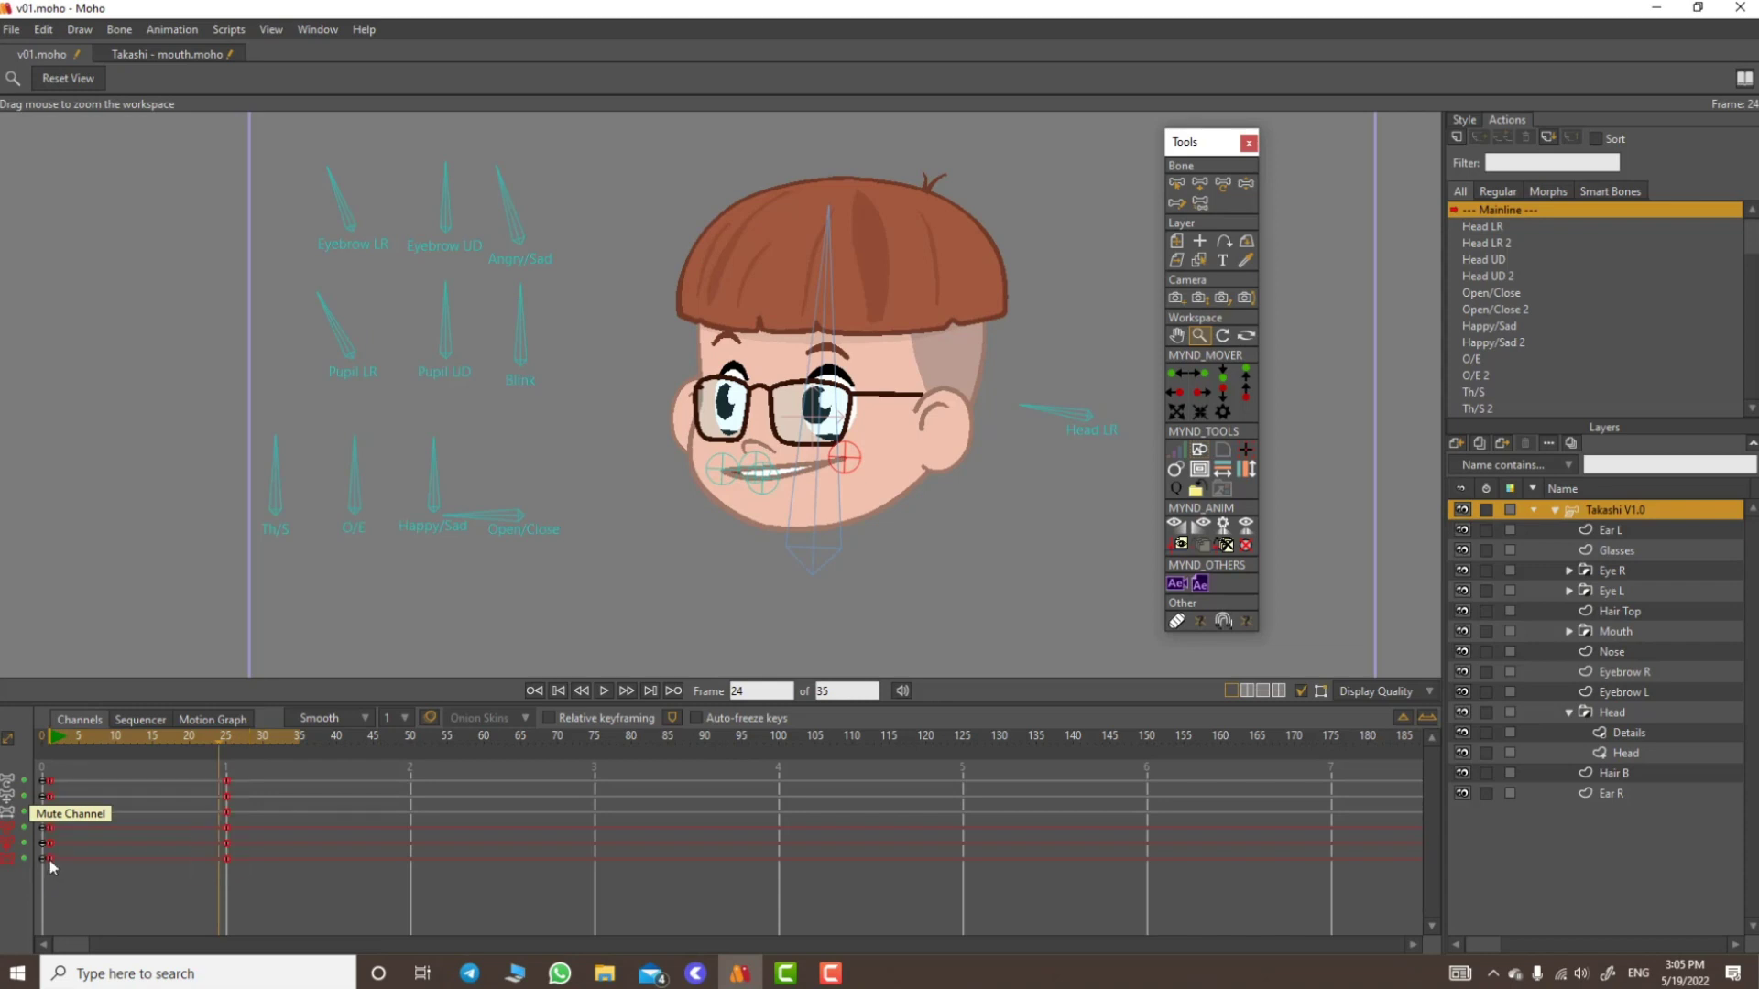
right_click(49, 860)
click(101, 685)
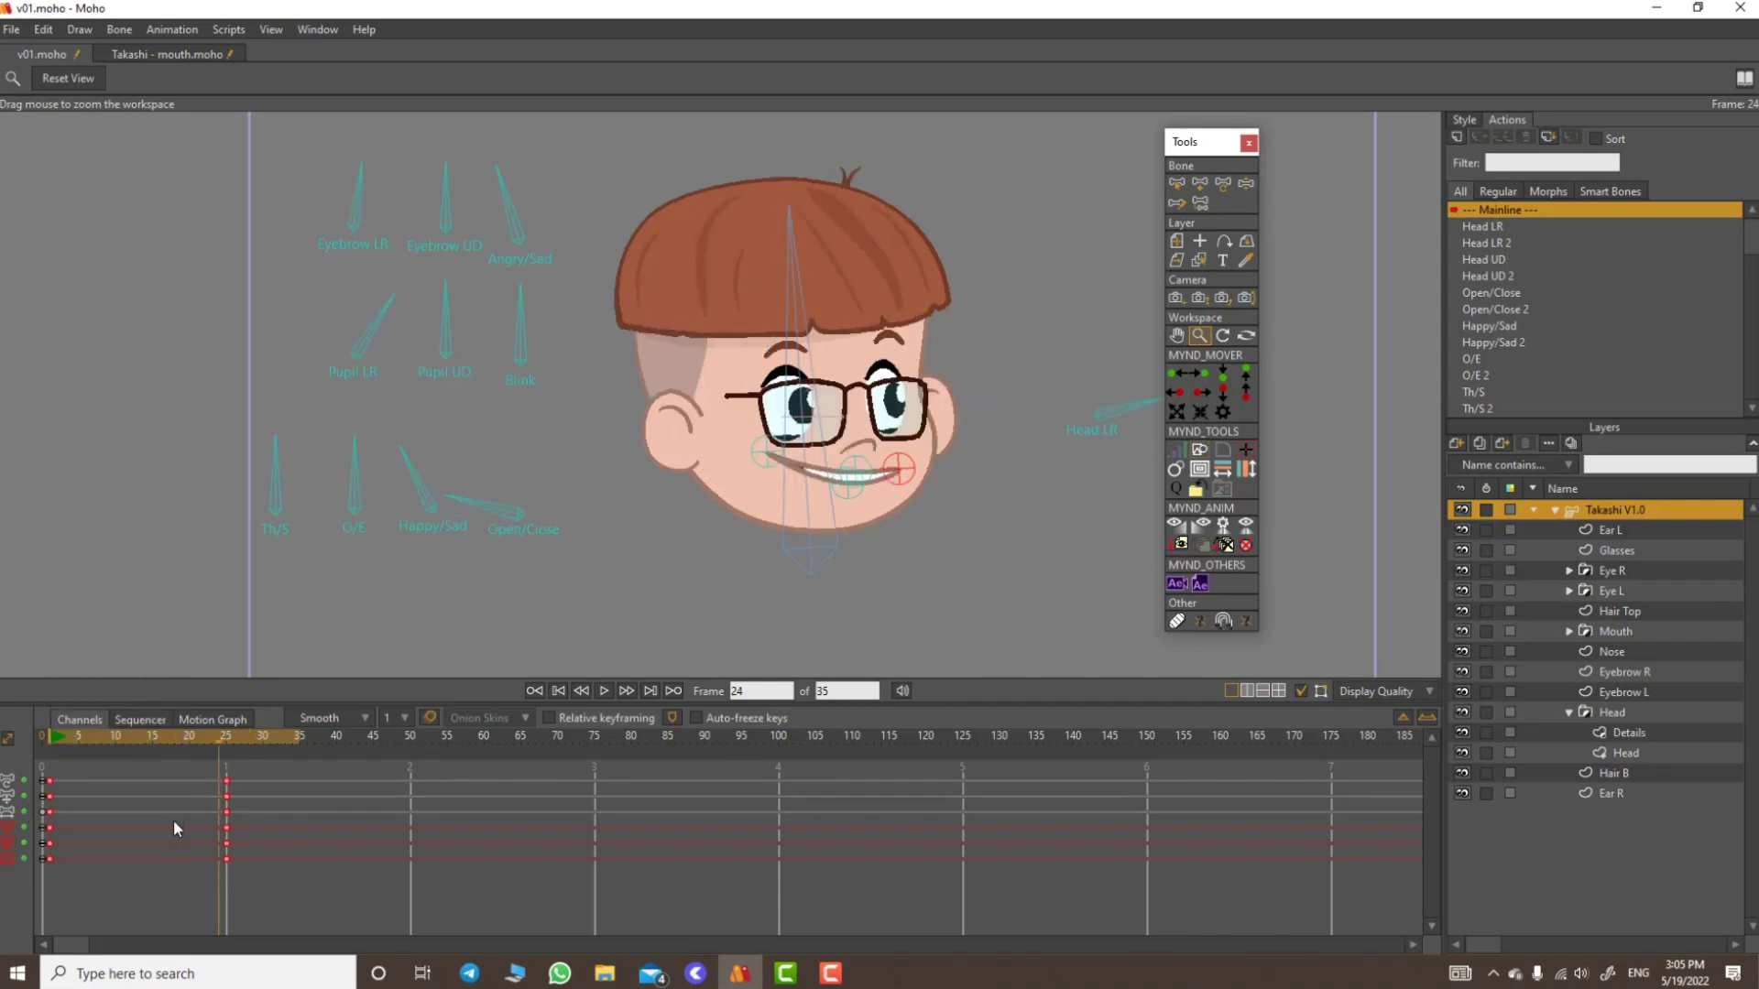
click(191, 795)
drag(202, 734, 140, 757)
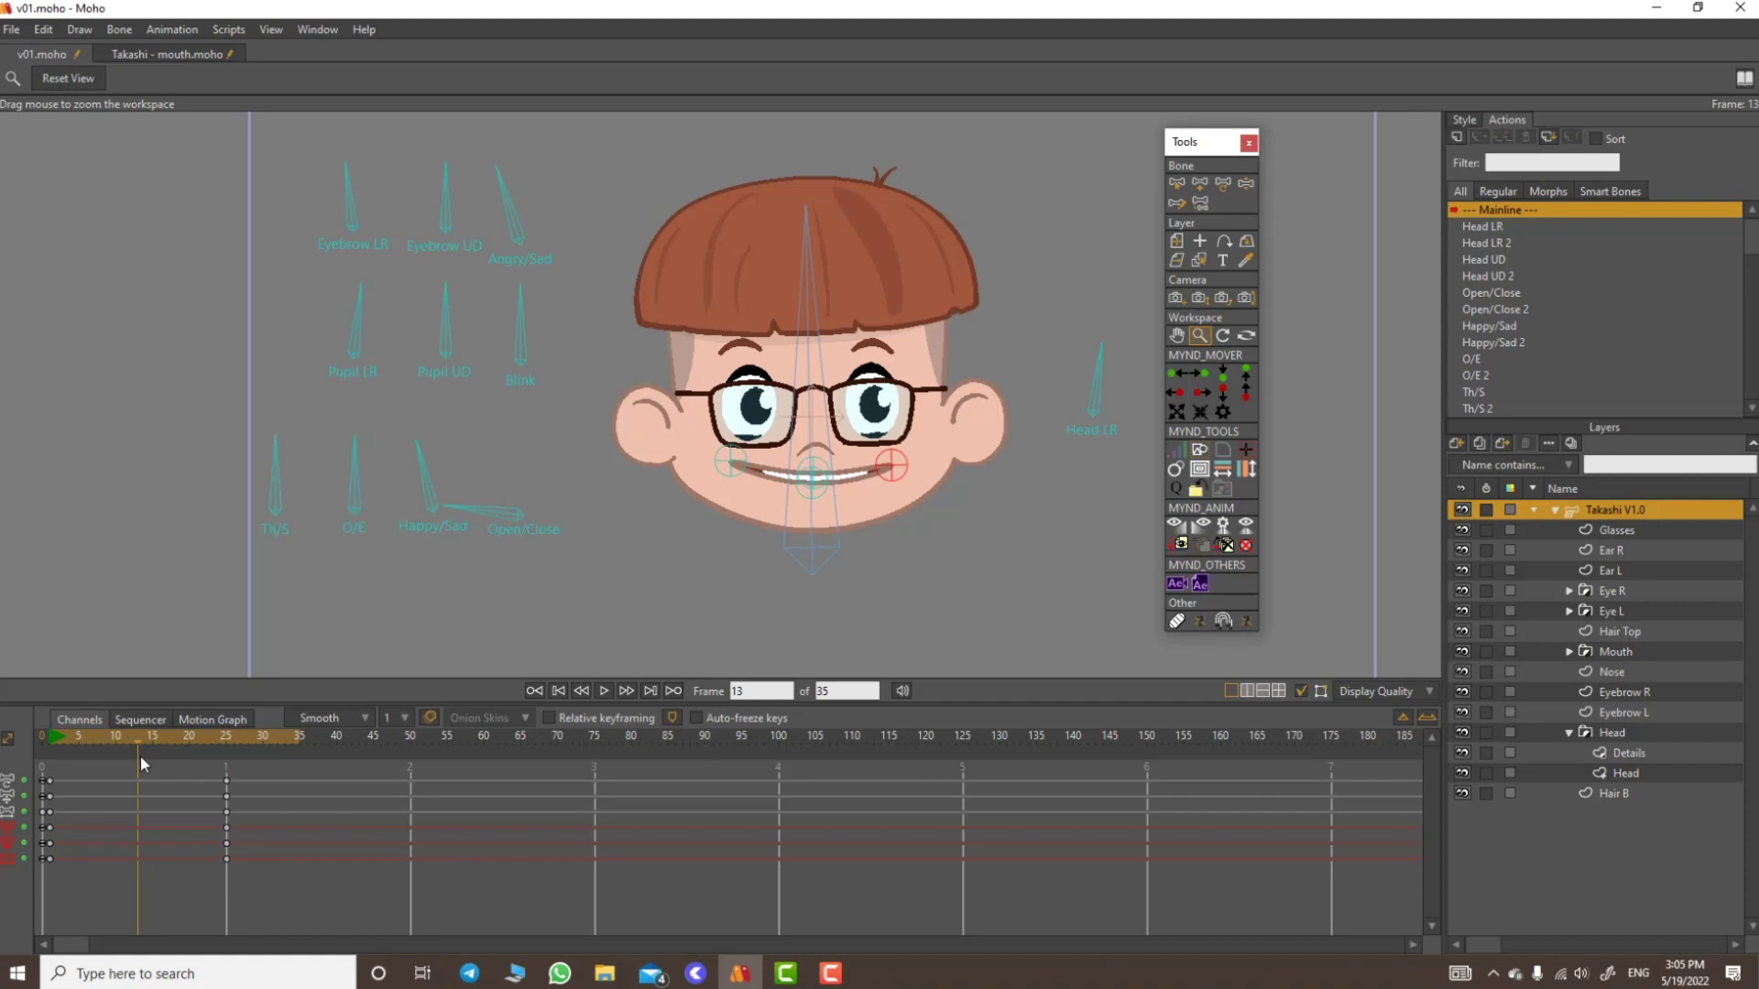
Step: At frame 13, midway through the turn, rotate the Head UD bone far to the left to dip the head downward
click(48, 735)
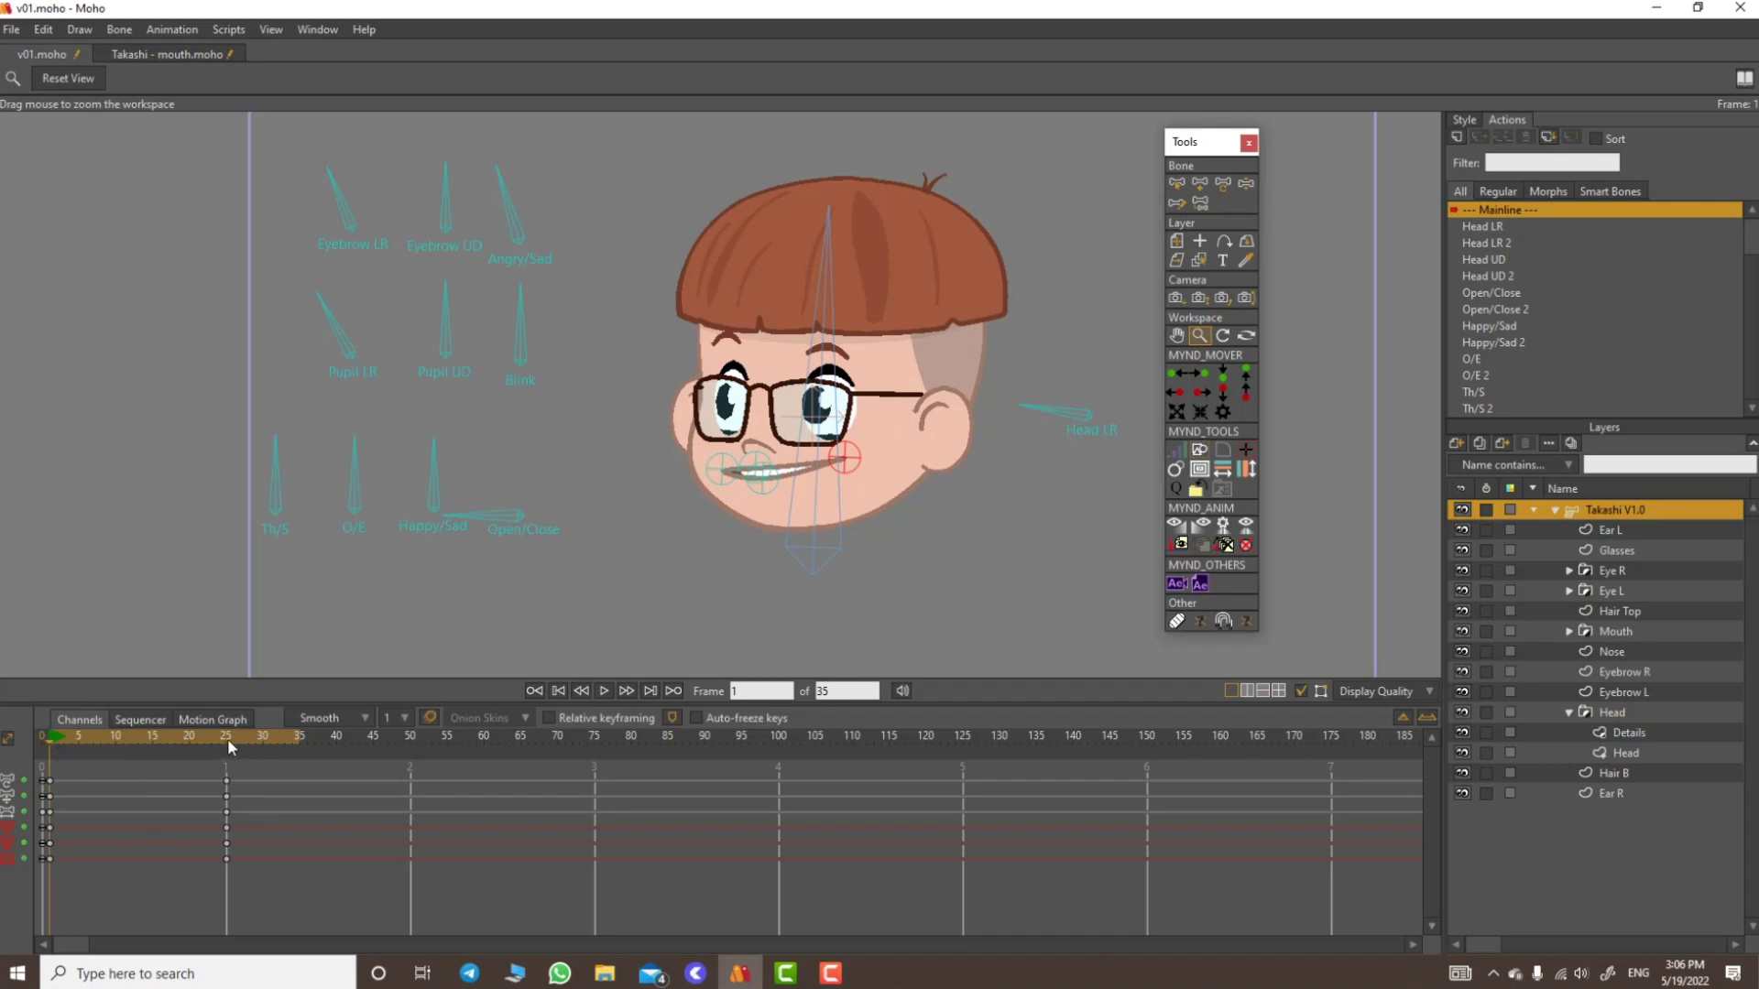
drag(223, 739, 145, 746)
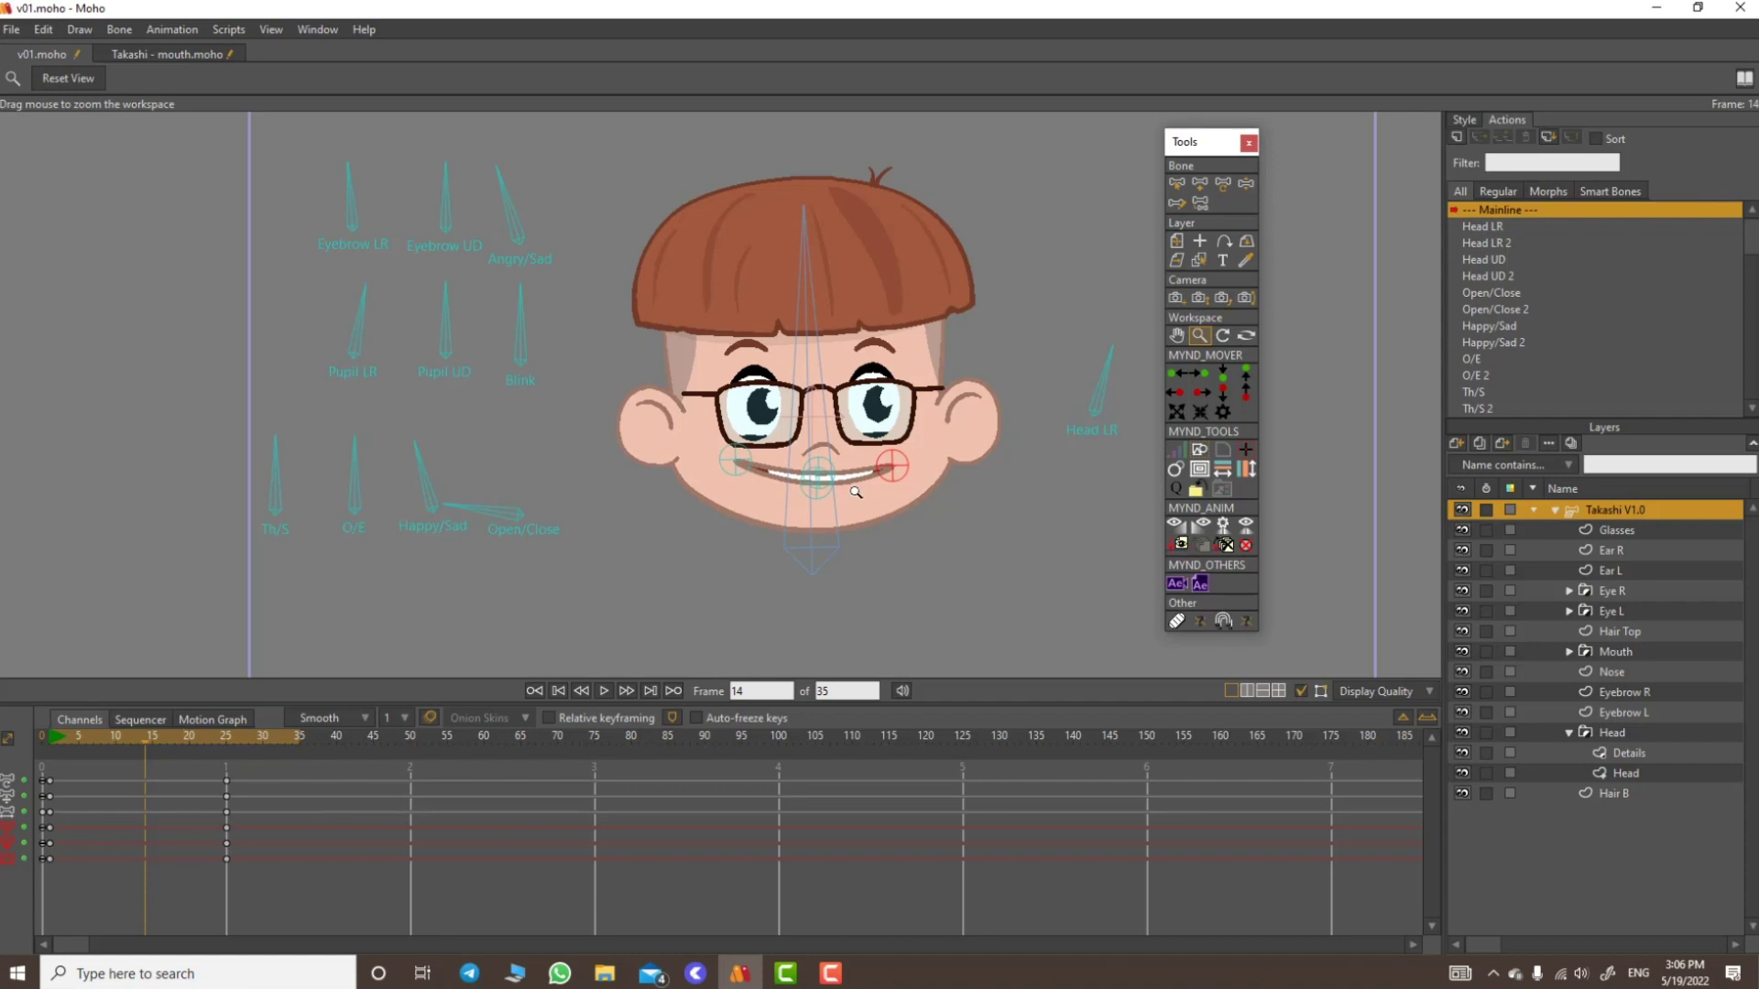
click(138, 739)
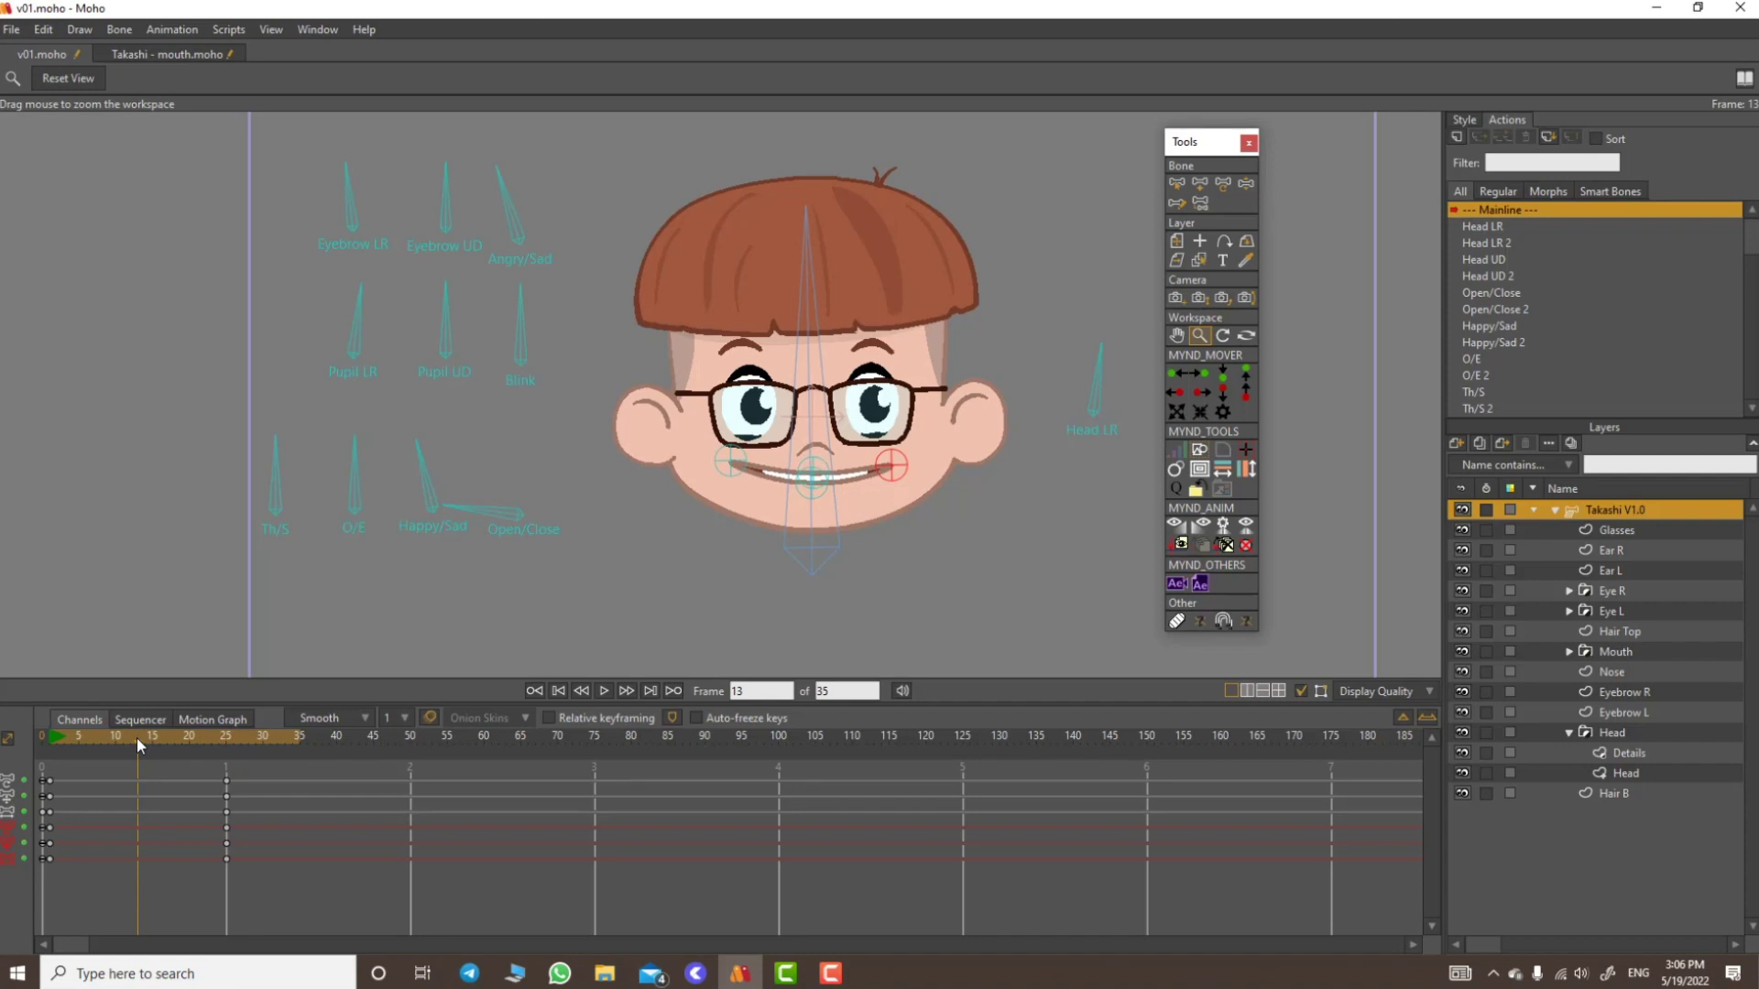
mouse_move(136, 738)
mouse_down()
mouse_move(81, 757)
mouse_move(140, 760)
mouse_up()
drag(869, 344, 802, 379)
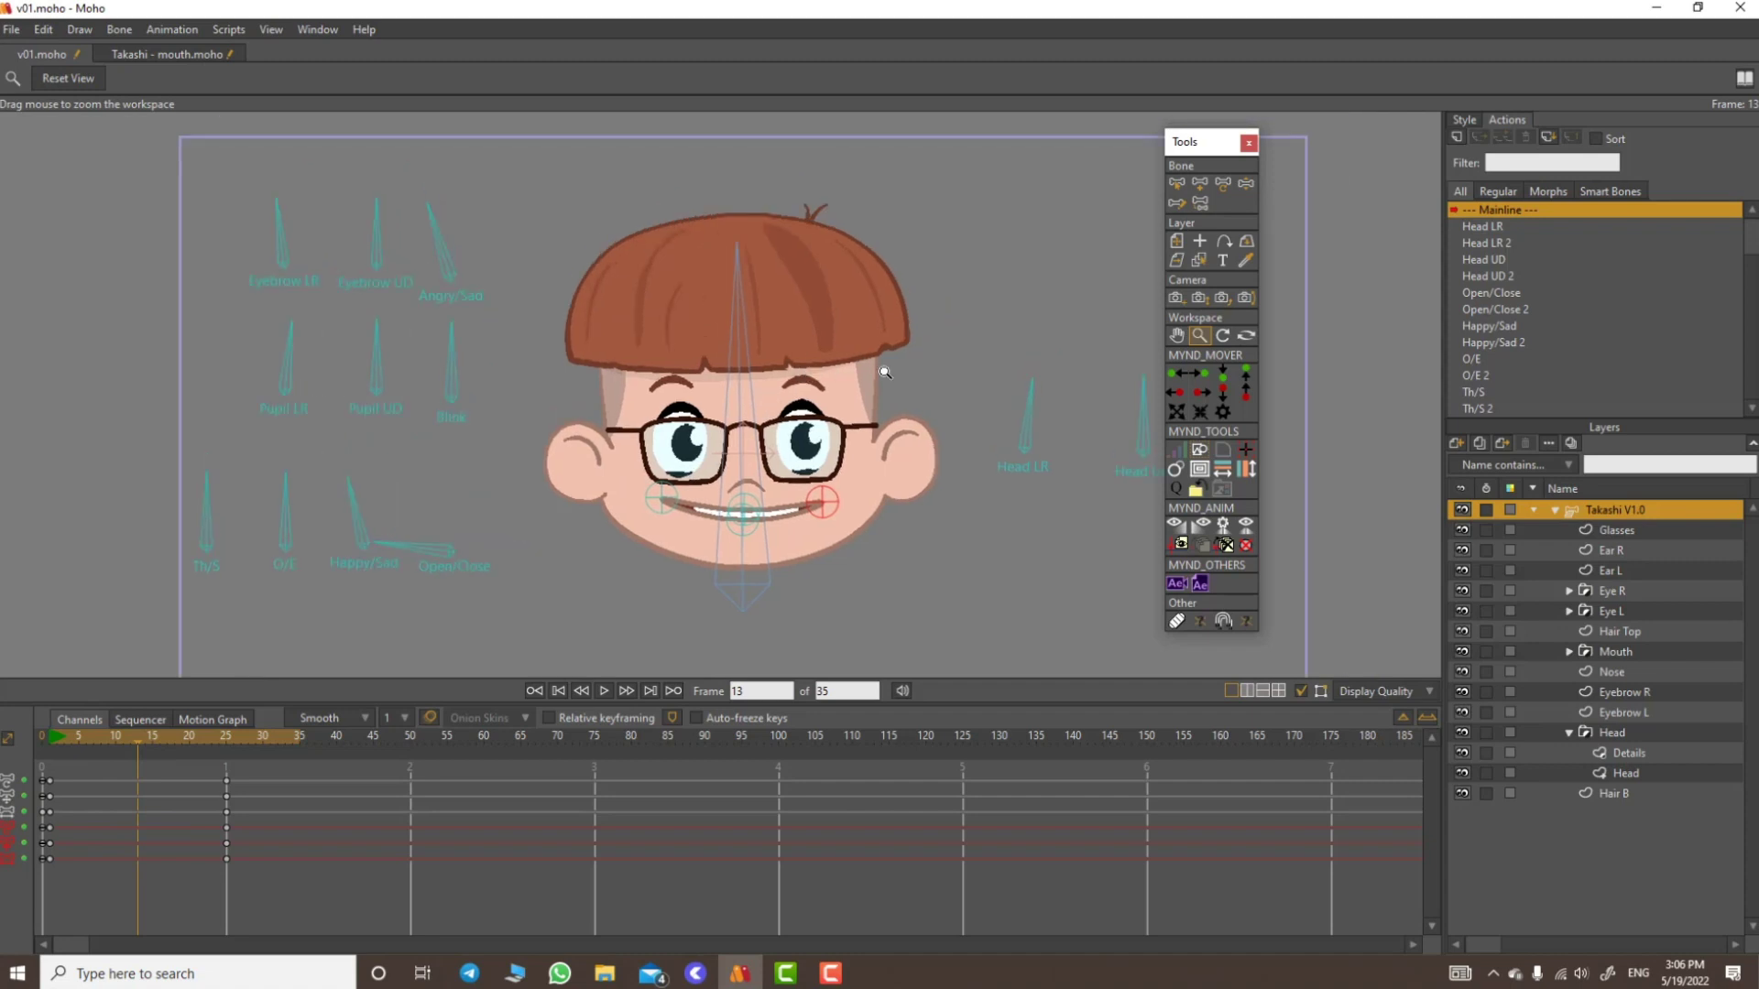
mouse_move(925, 365)
mouse_down()
mouse_move(871, 371)
mouse_move(906, 367)
mouse_up()
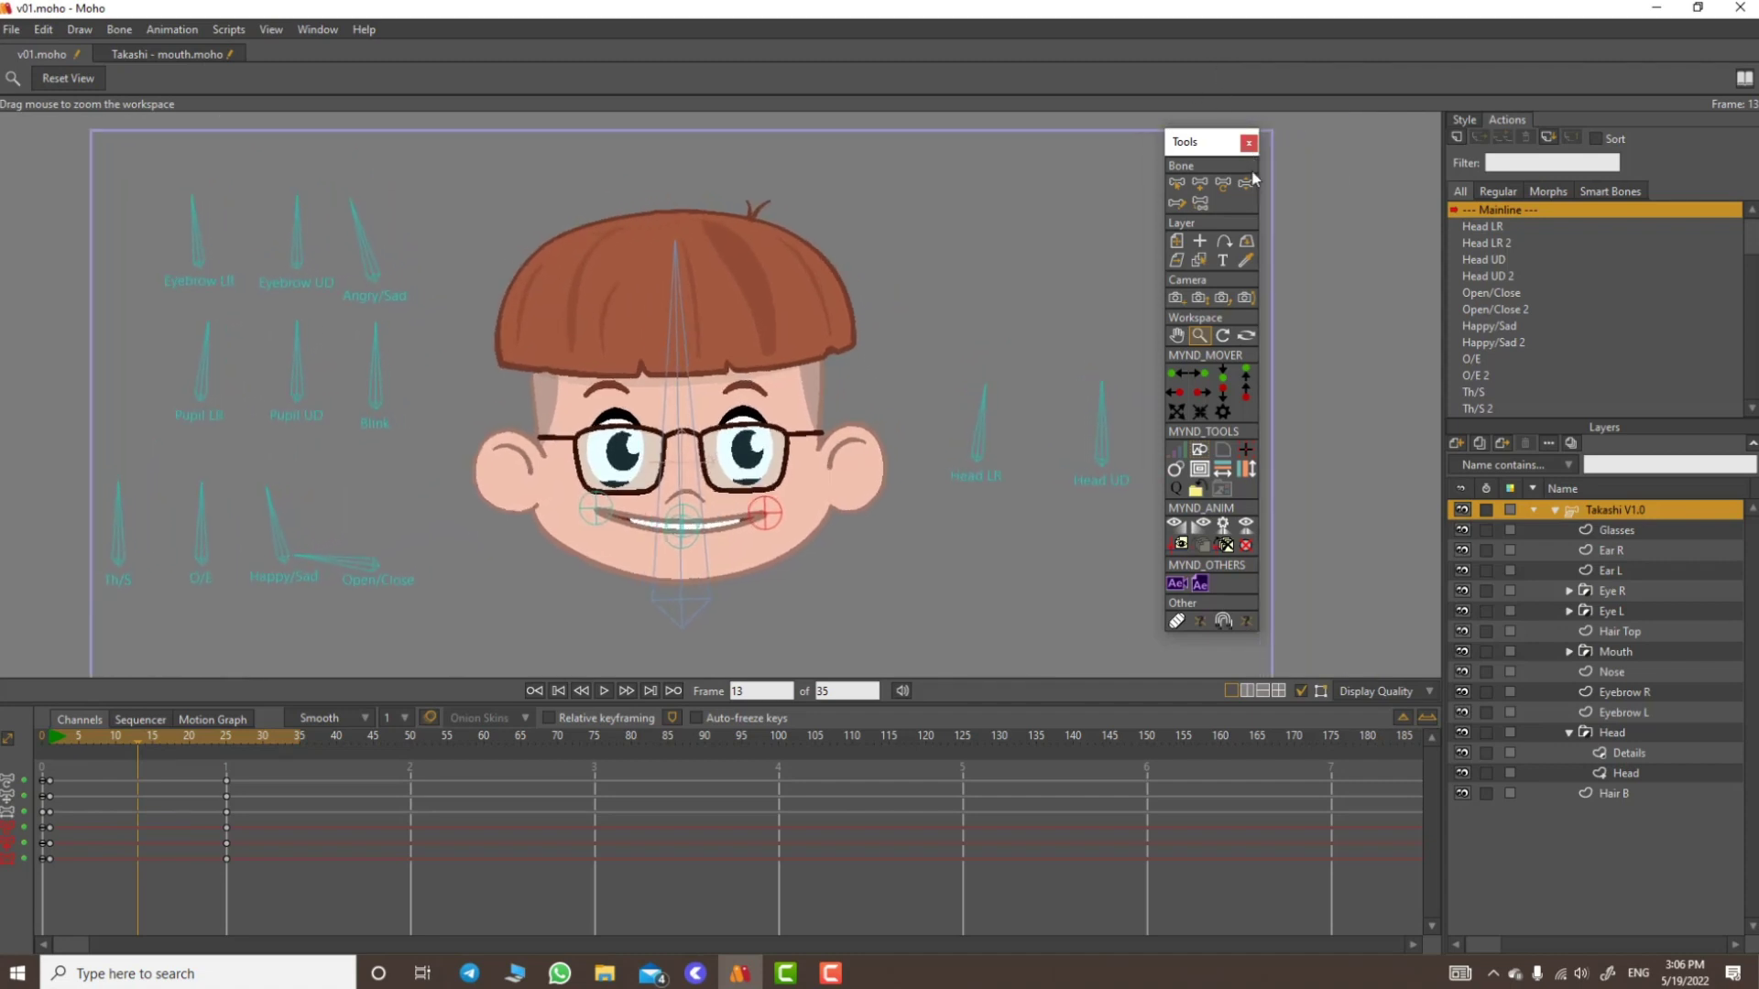
click(1246, 184)
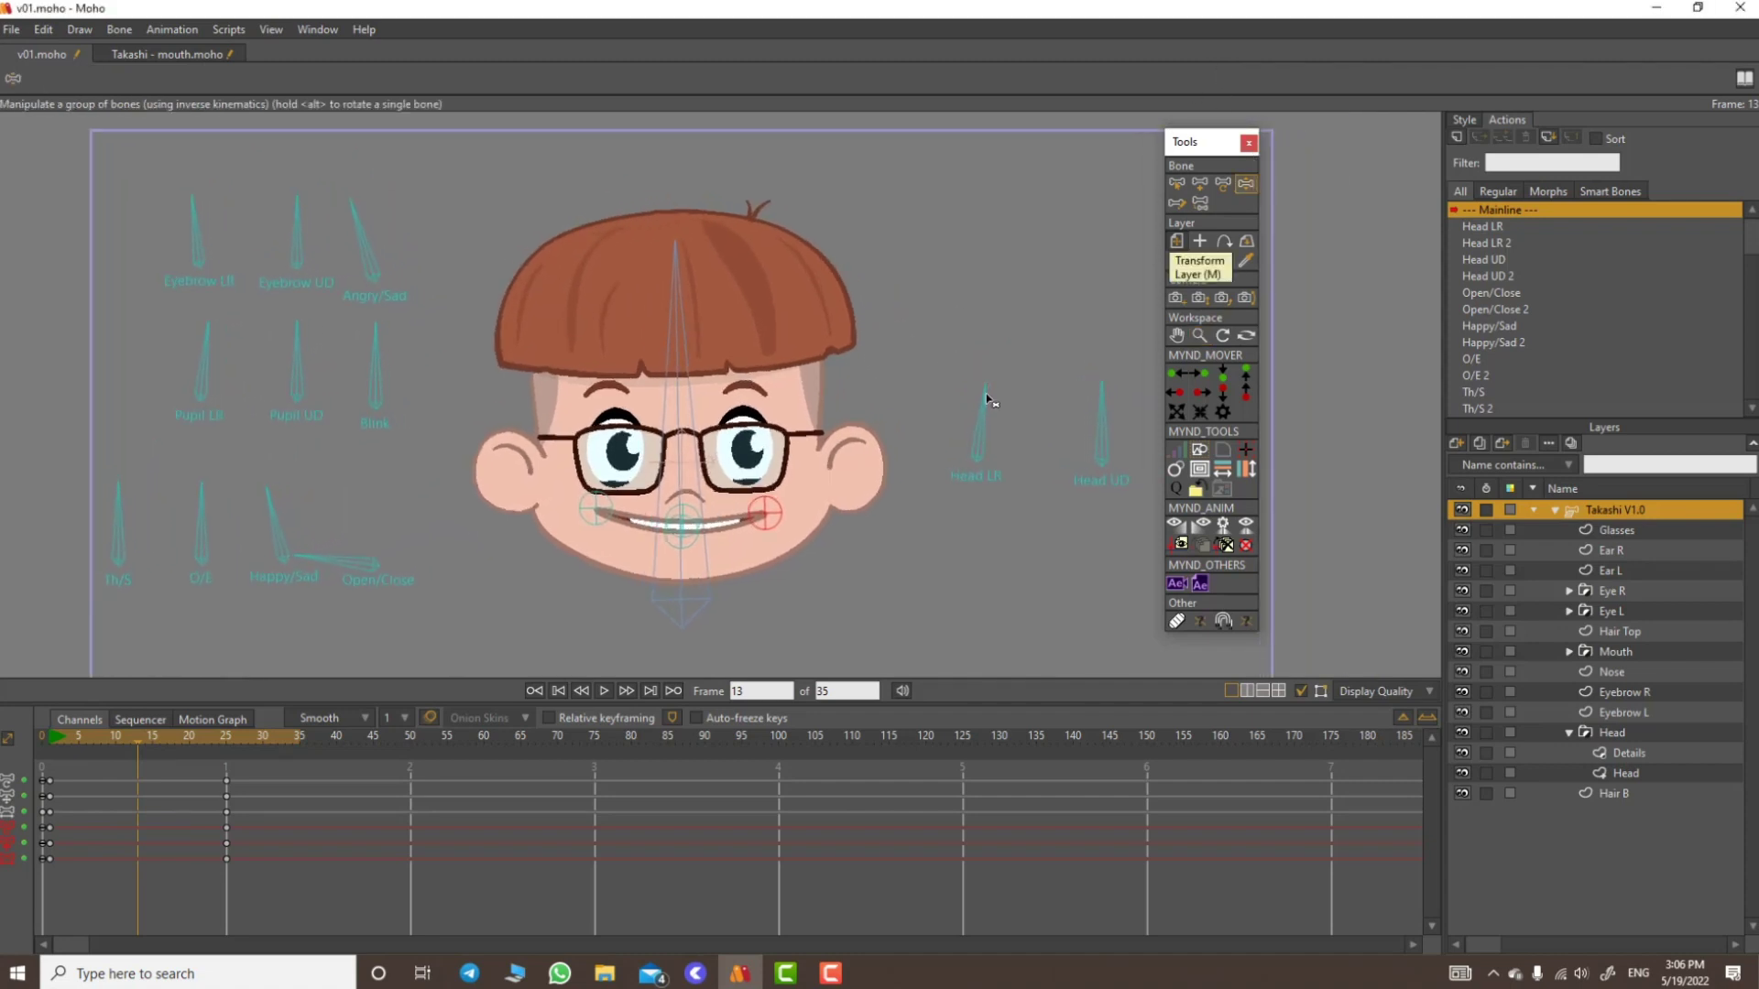
drag(1107, 403, 998, 439)
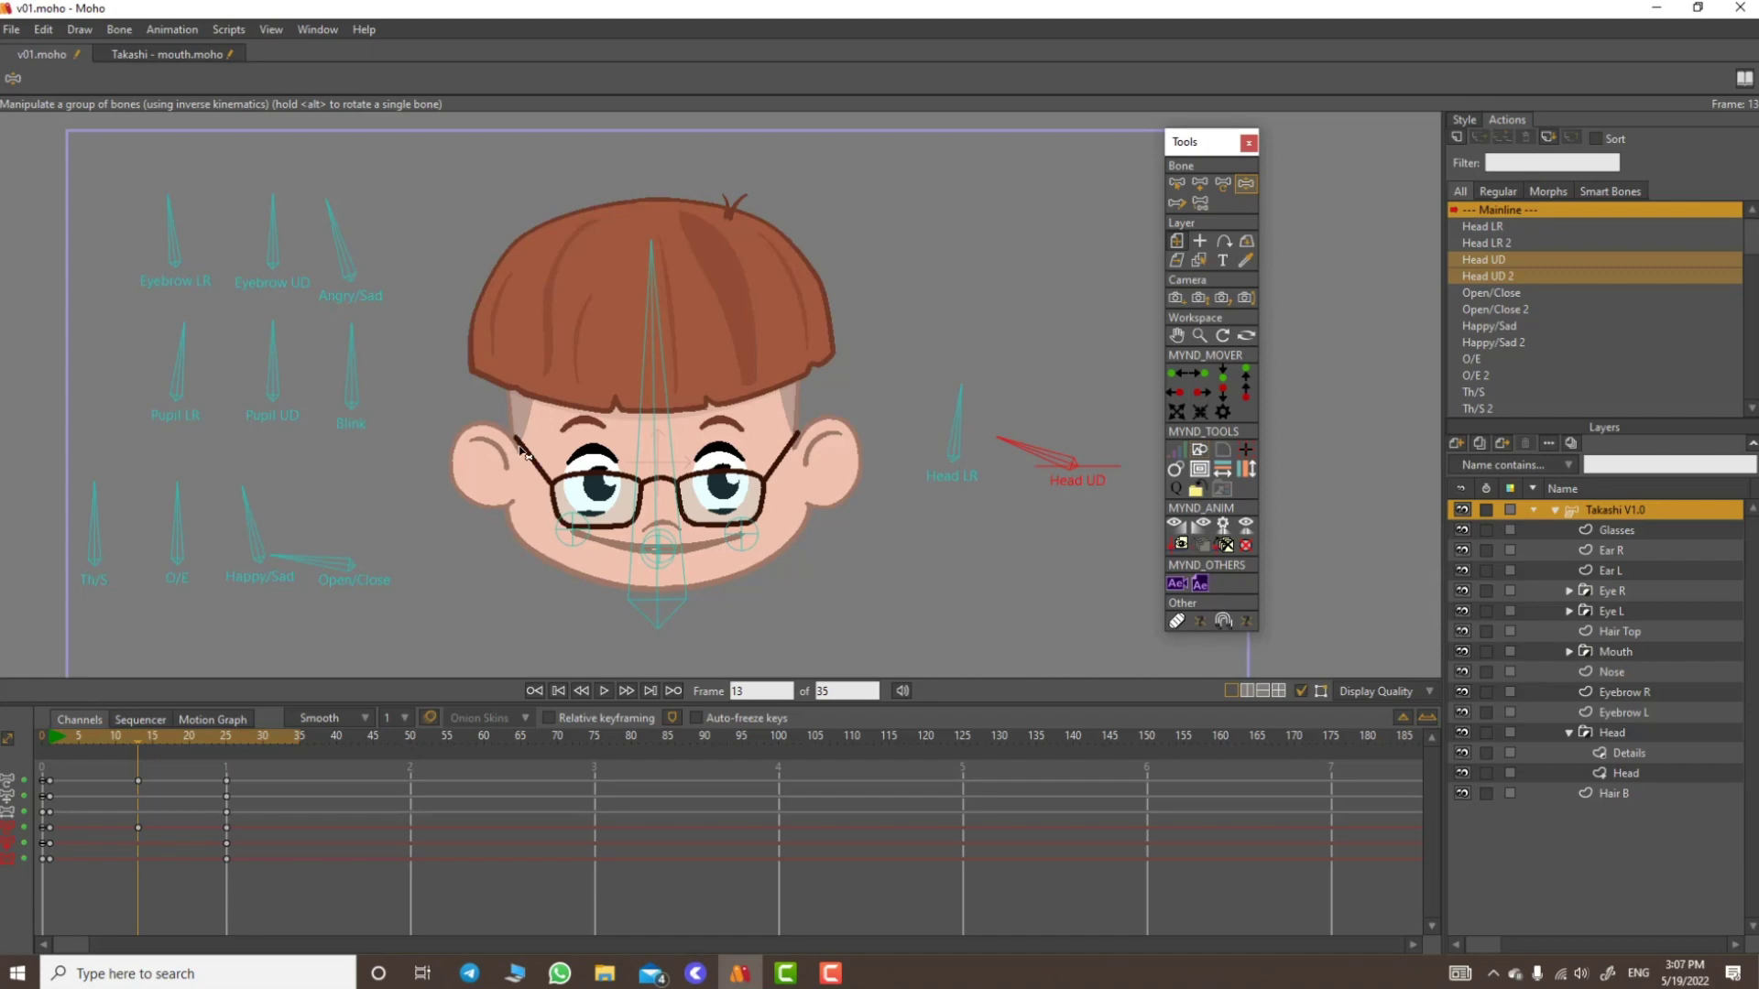
drag(125, 751, 140, 797)
drag(1003, 439, 1024, 424)
drag(317, 736, 248, 754)
drag(151, 785, 140, 800)
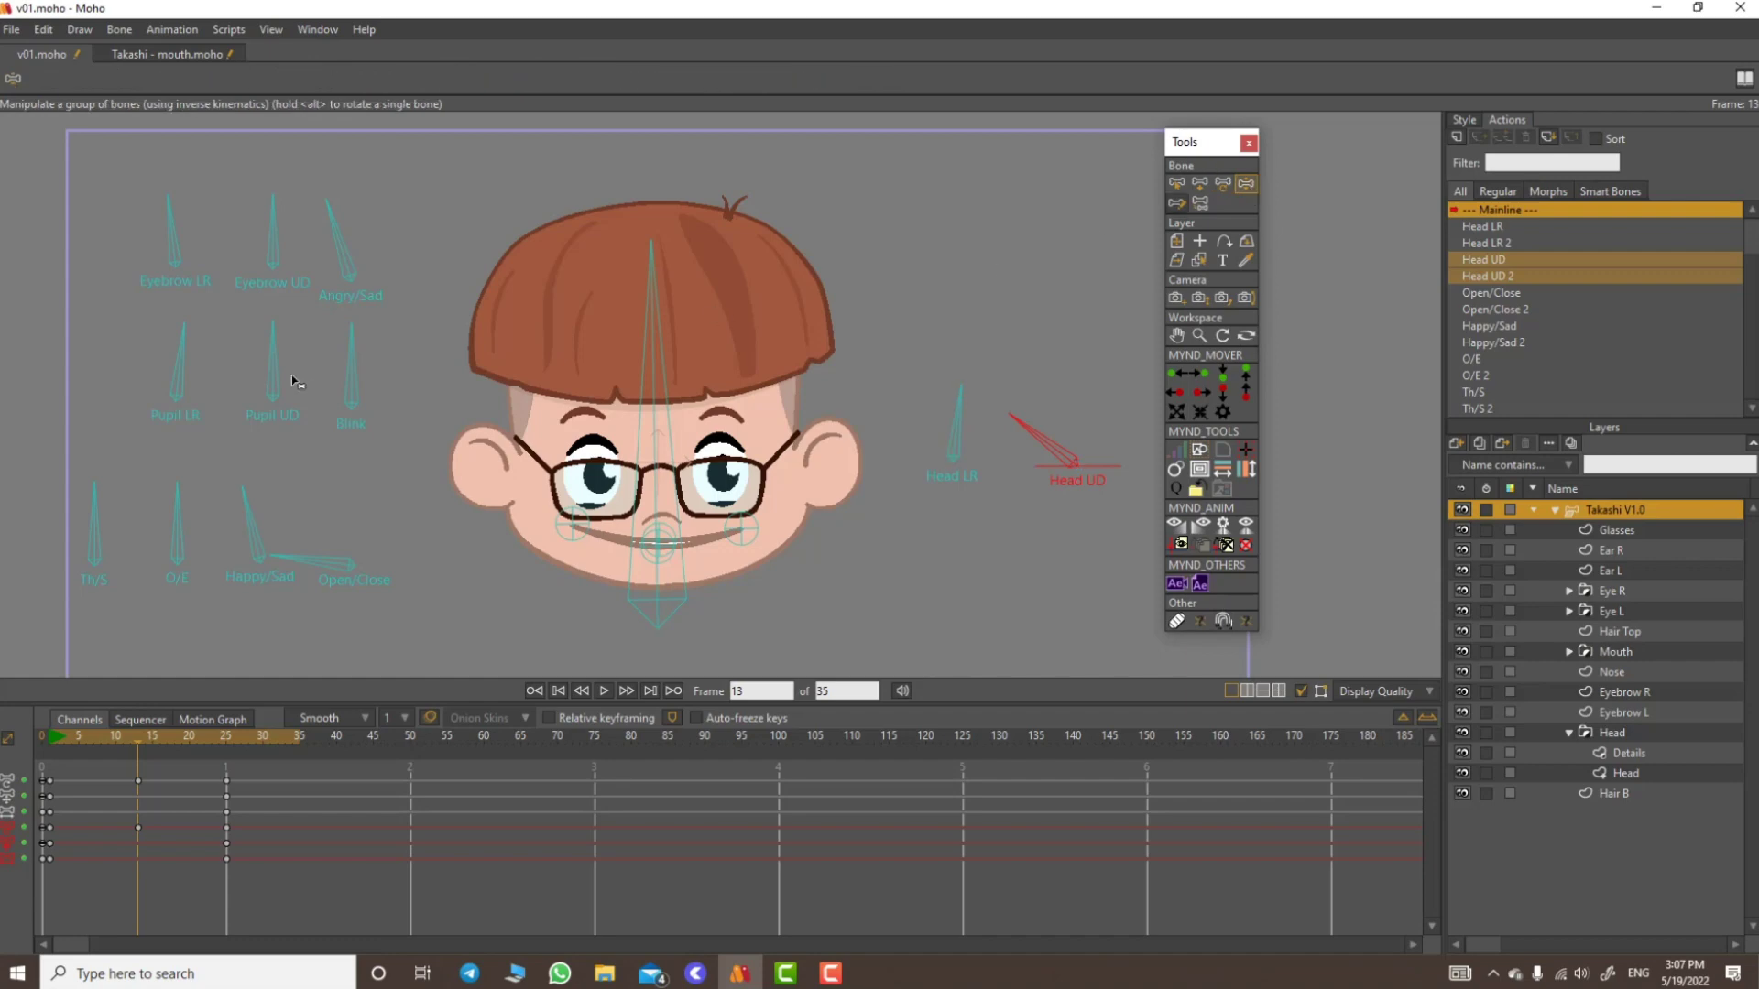
Step: Close the eyes at frame 13 by rotating the Blink bone to 180 degrees, and squash the main head bone to about 0.93 scale
drag(381, 366, 293, 404)
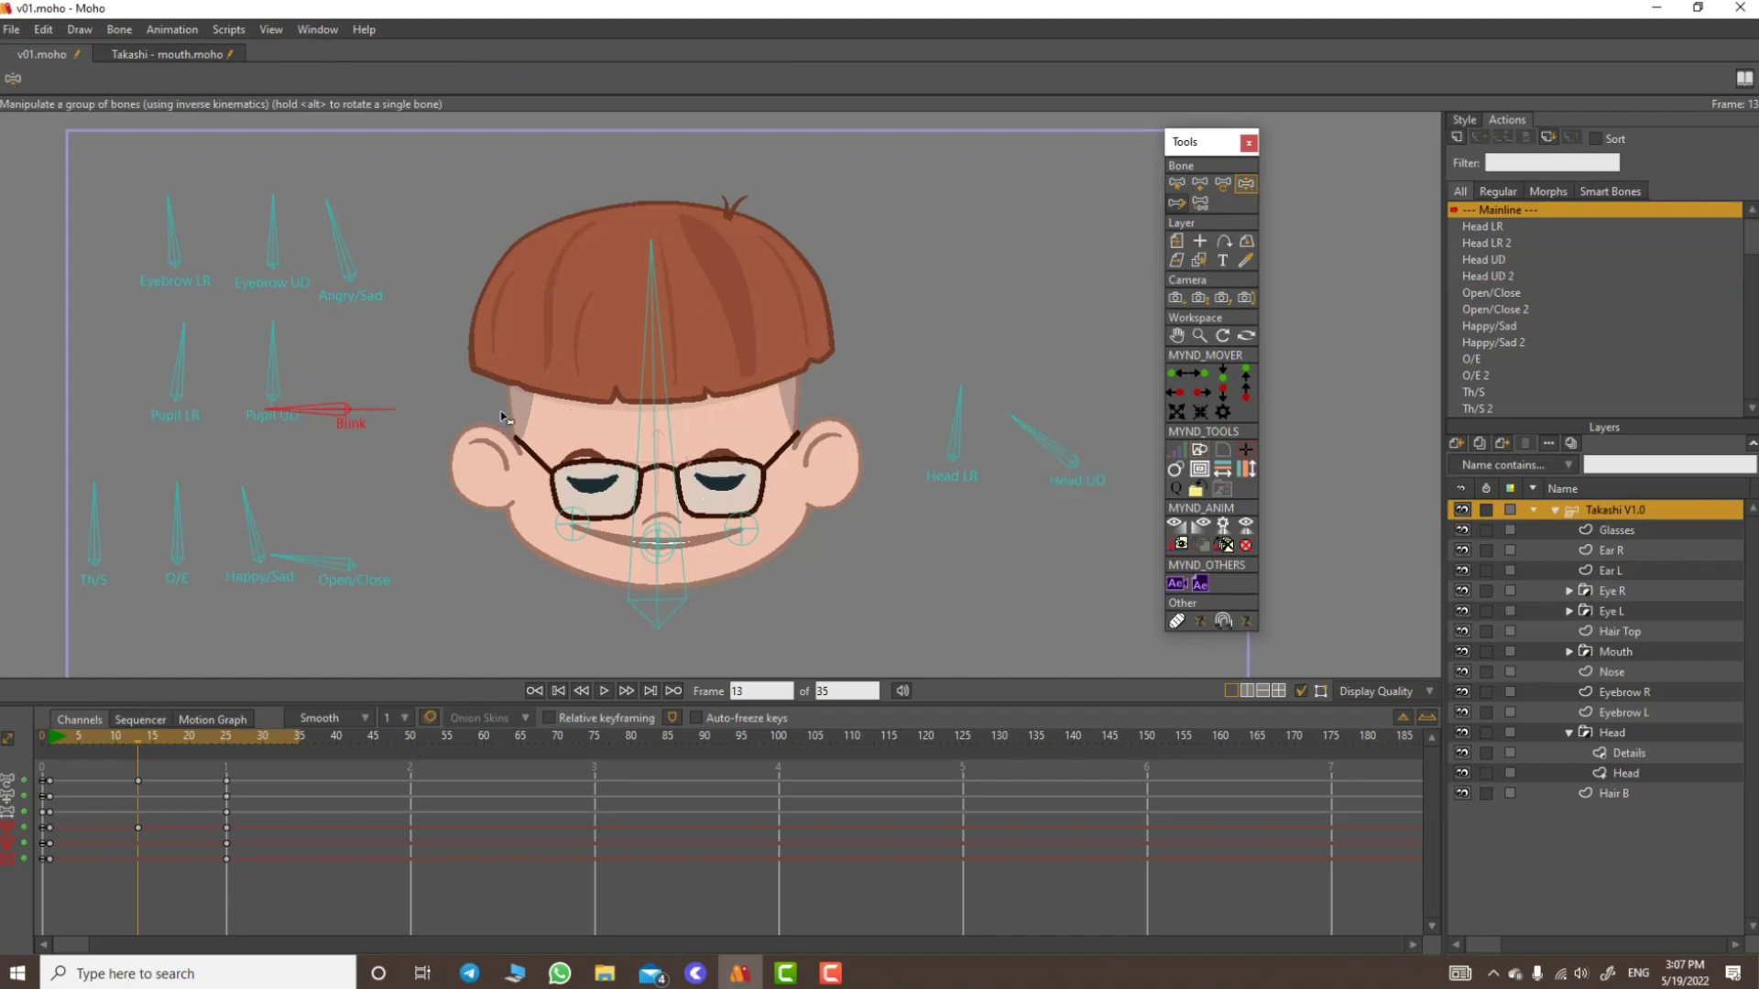
click(1223, 183)
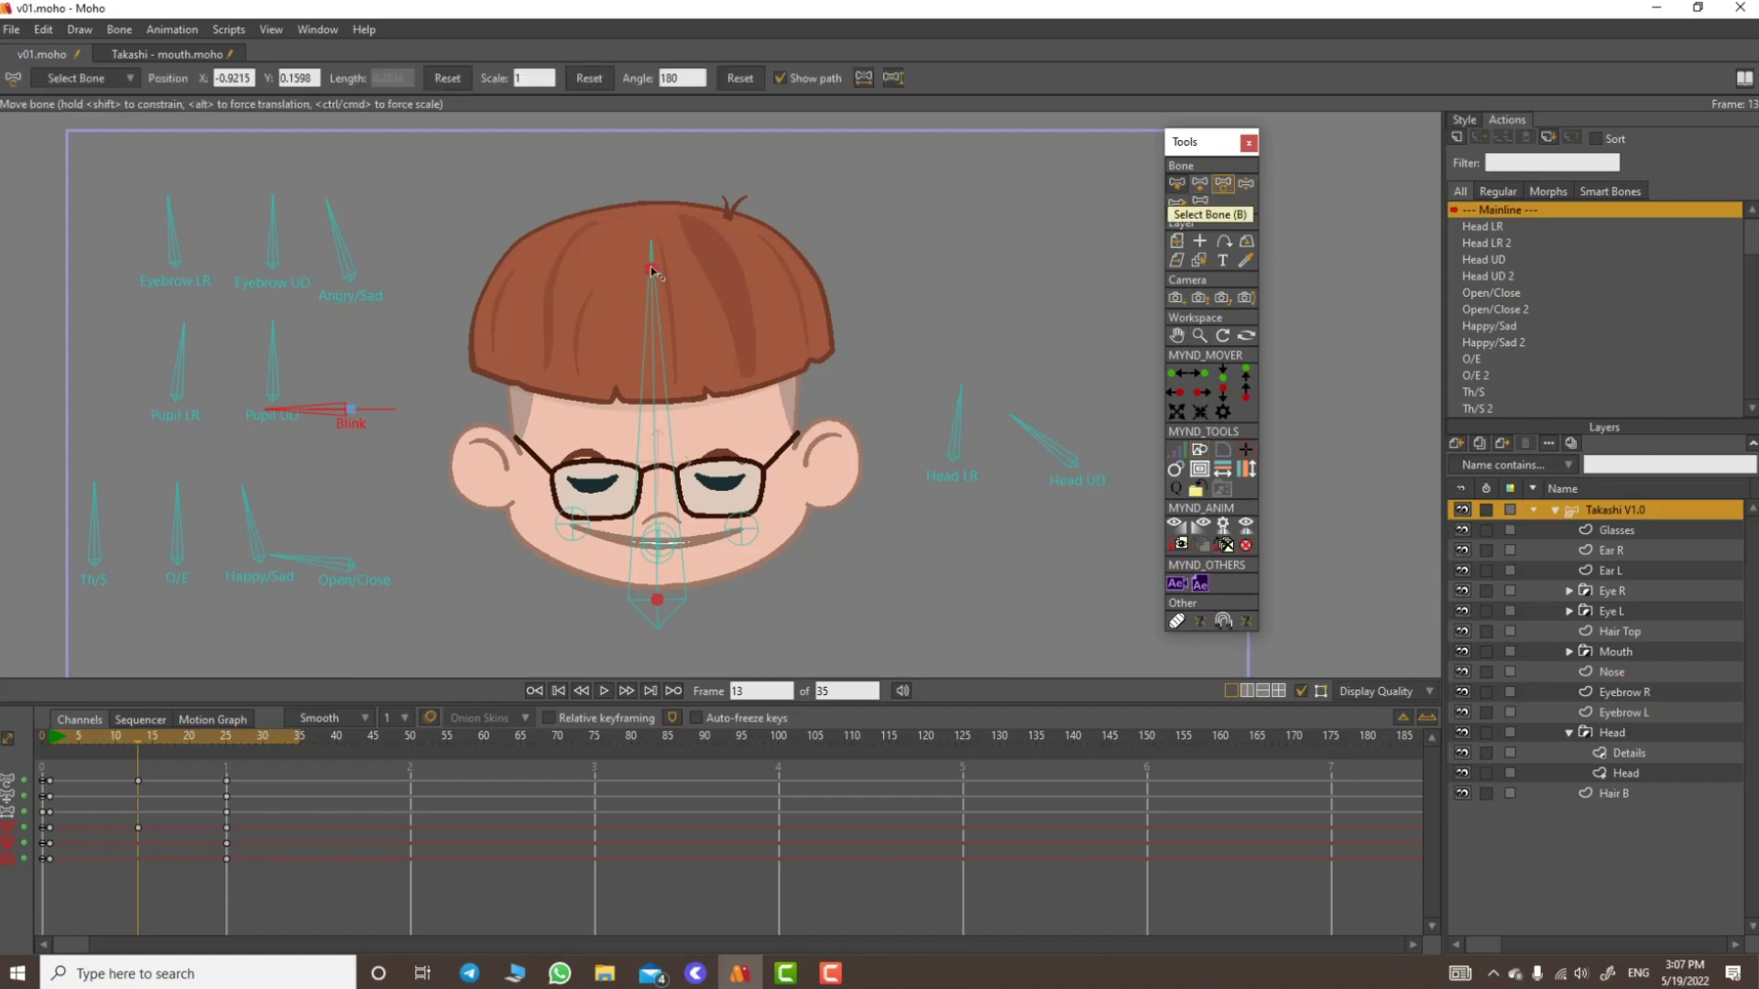
drag(650, 270, 645, 271)
drag(129, 734, 134, 811)
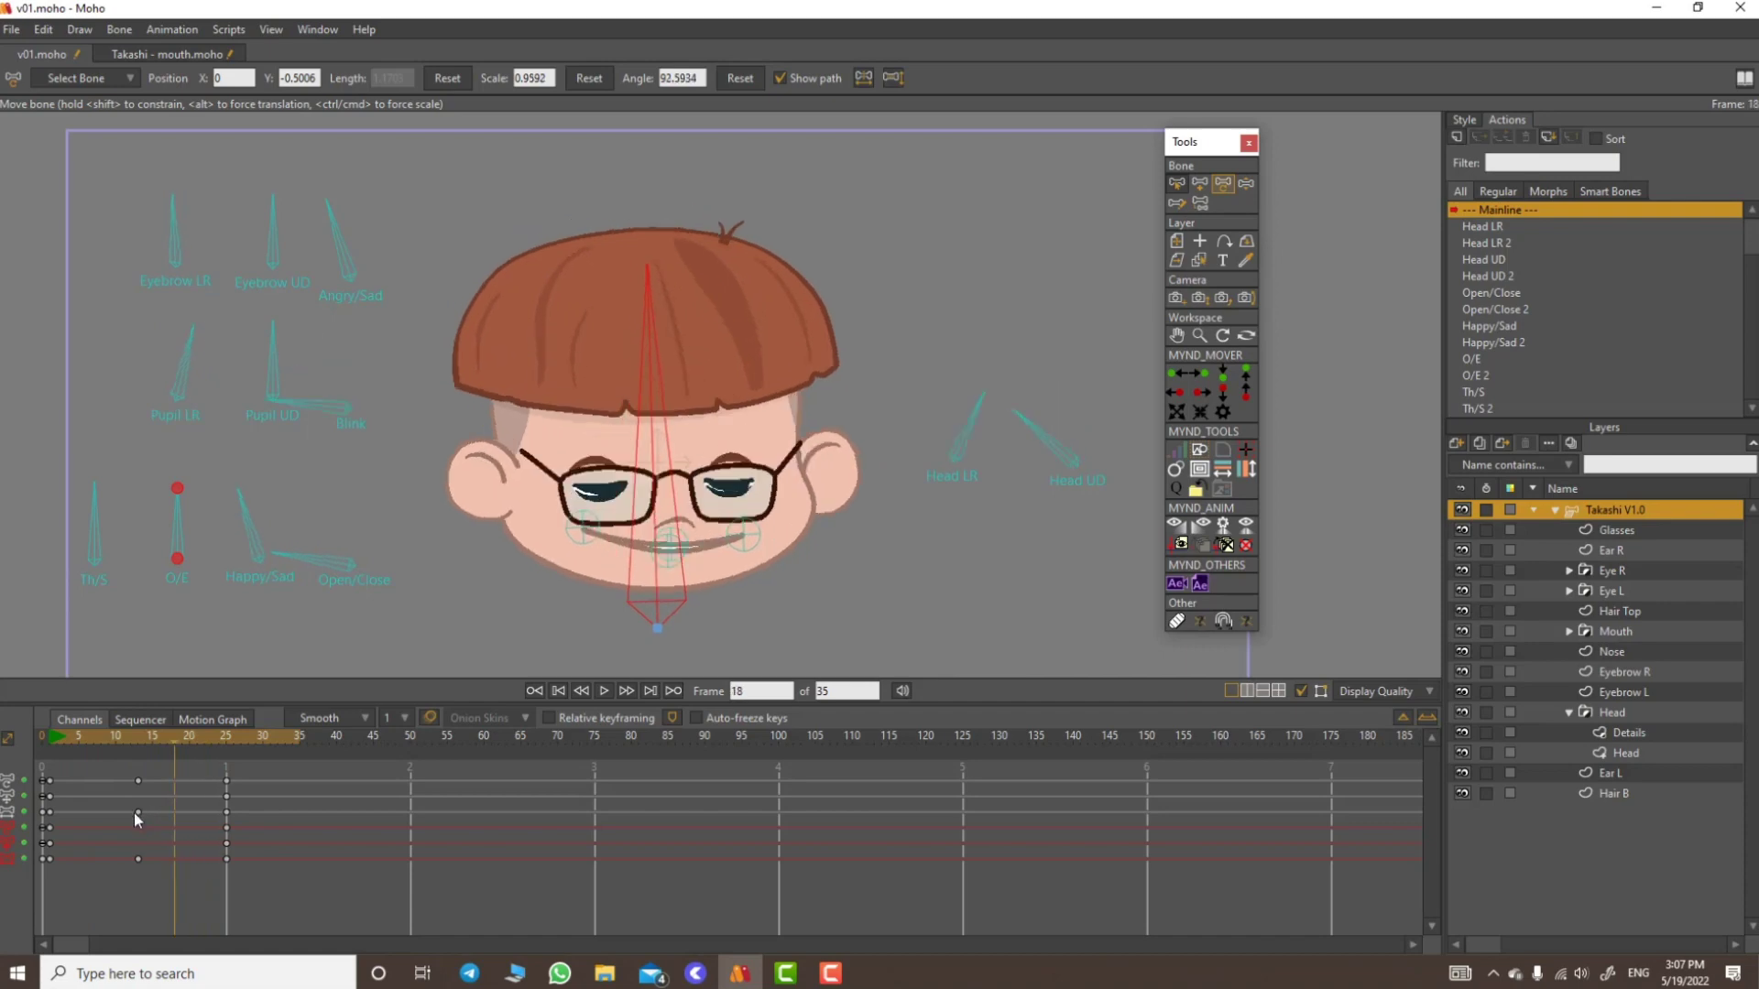
Step: Rotate the Angry/Sad bone far to the left at frame 13 to reshape the eyebrows
click(1199, 337)
drag(579, 397, 845, 406)
drag(845, 407, 790, 361)
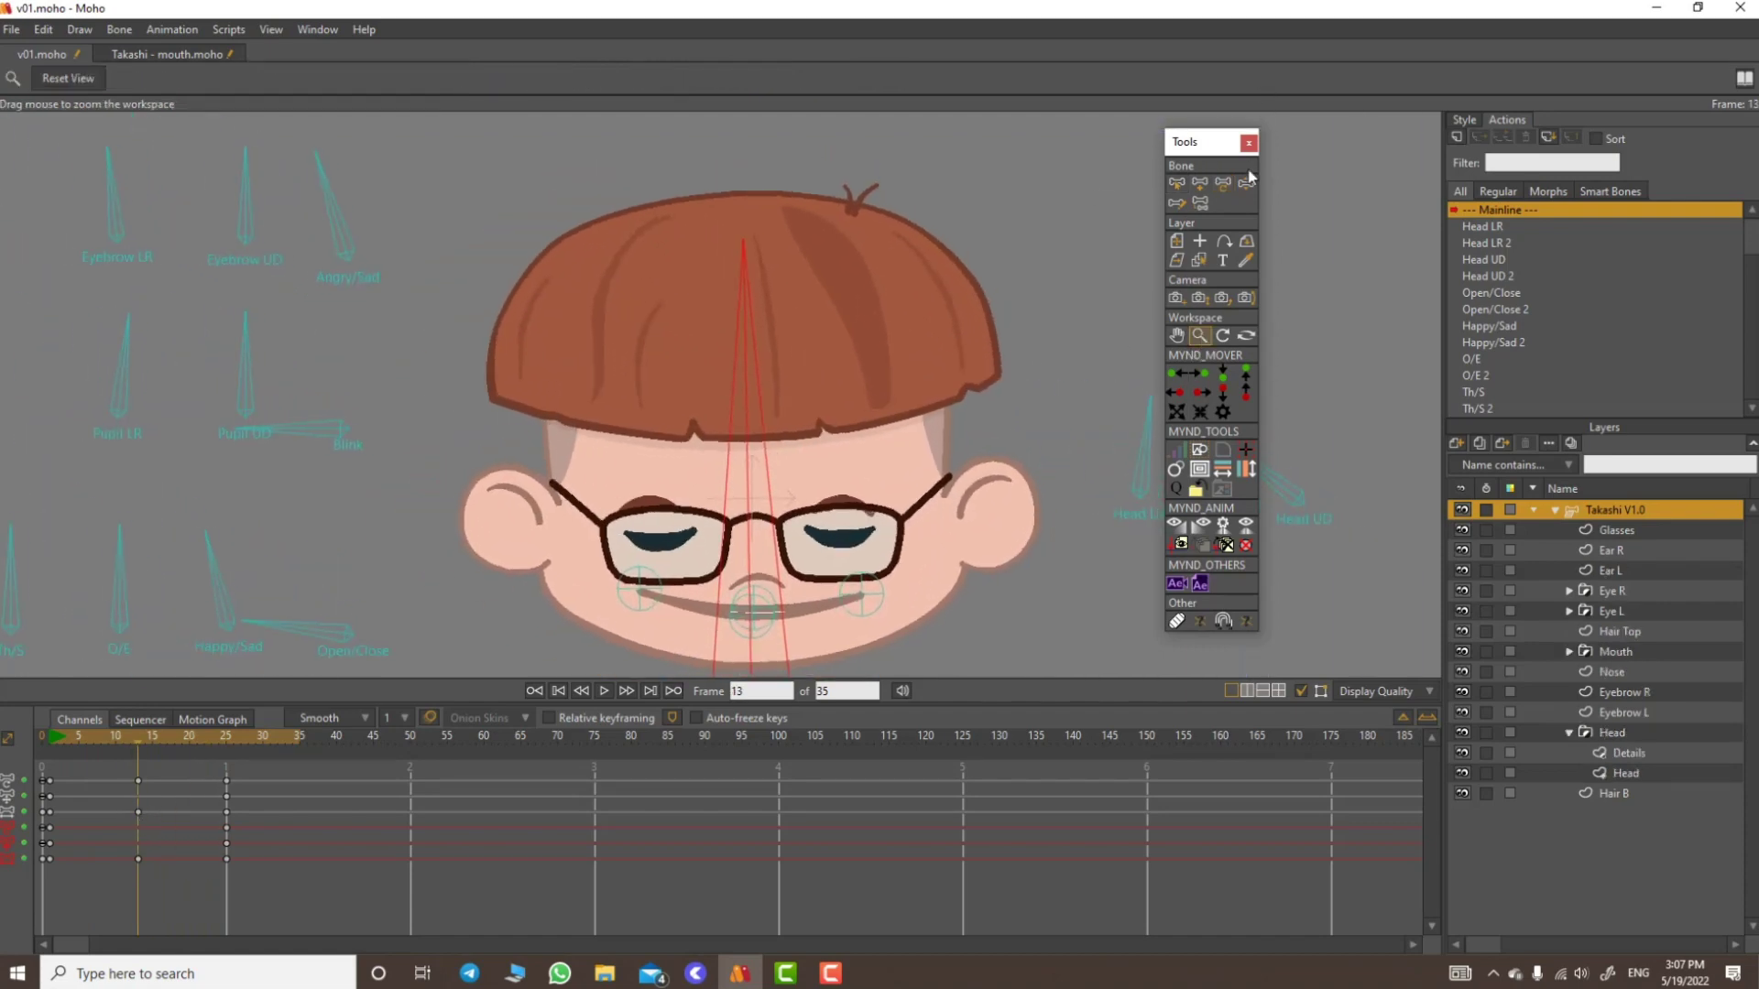
click(1246, 183)
drag(333, 184, 285, 224)
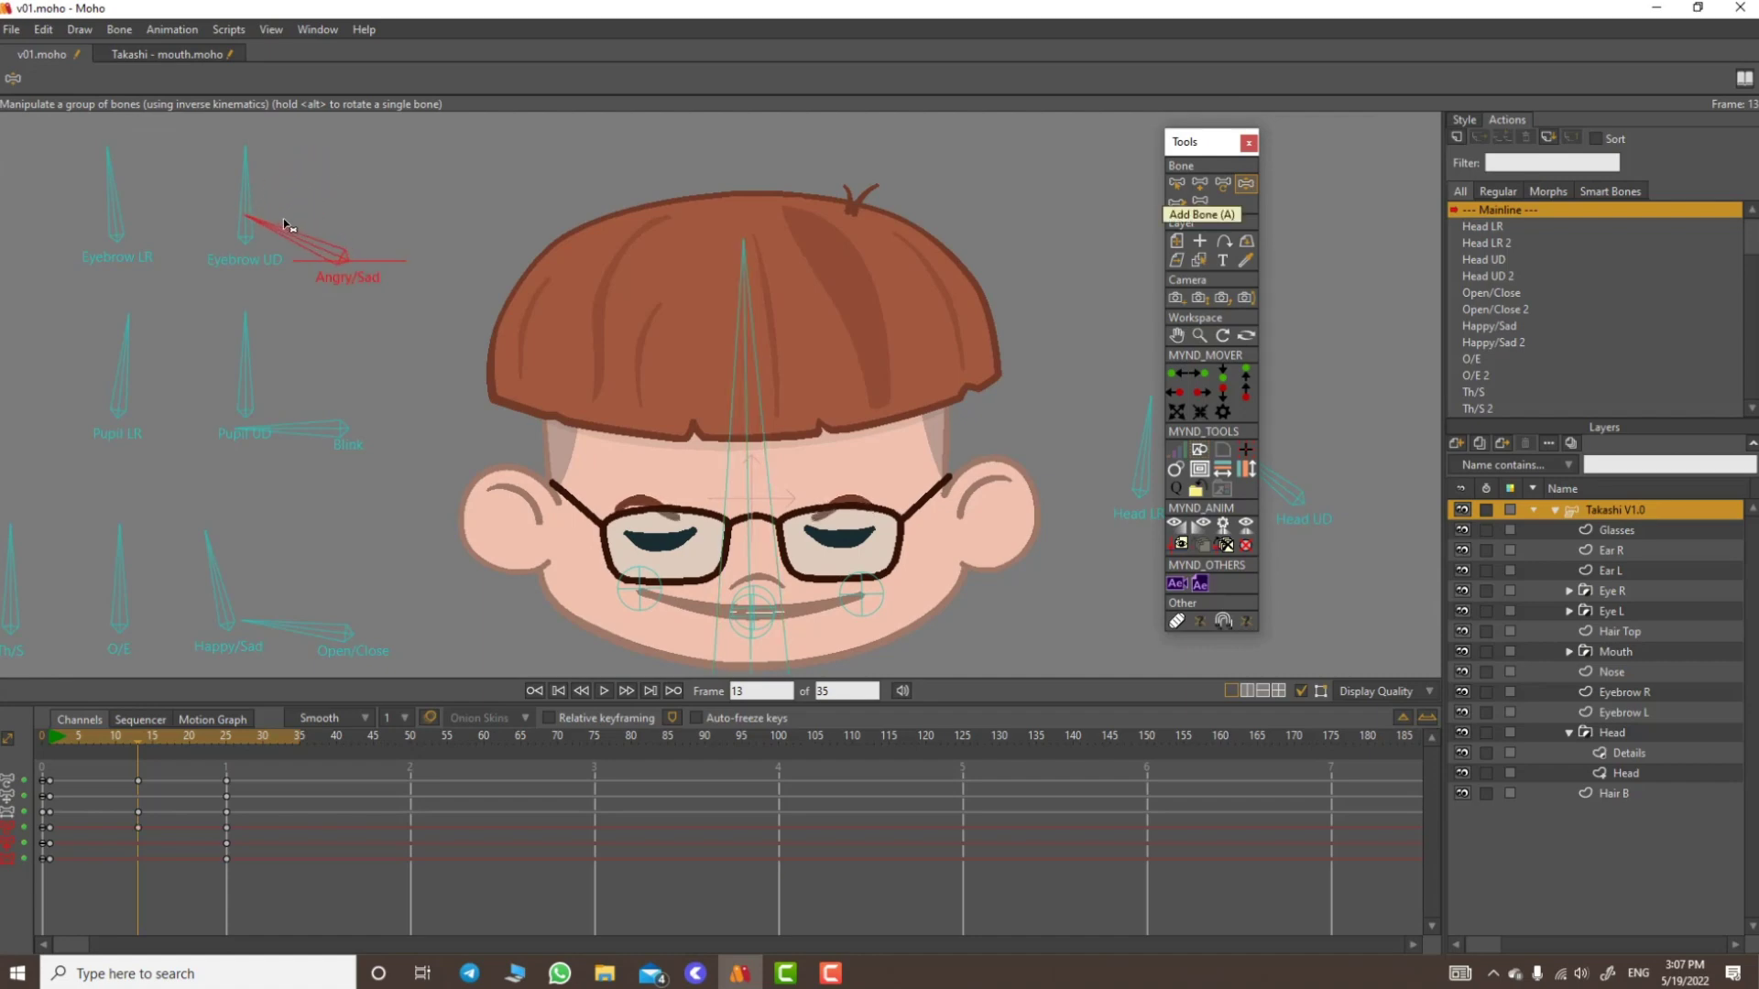
Step: Close the mouth fully at frame 13 by rotating the Open/Close bone to horizontal
click(1176, 183)
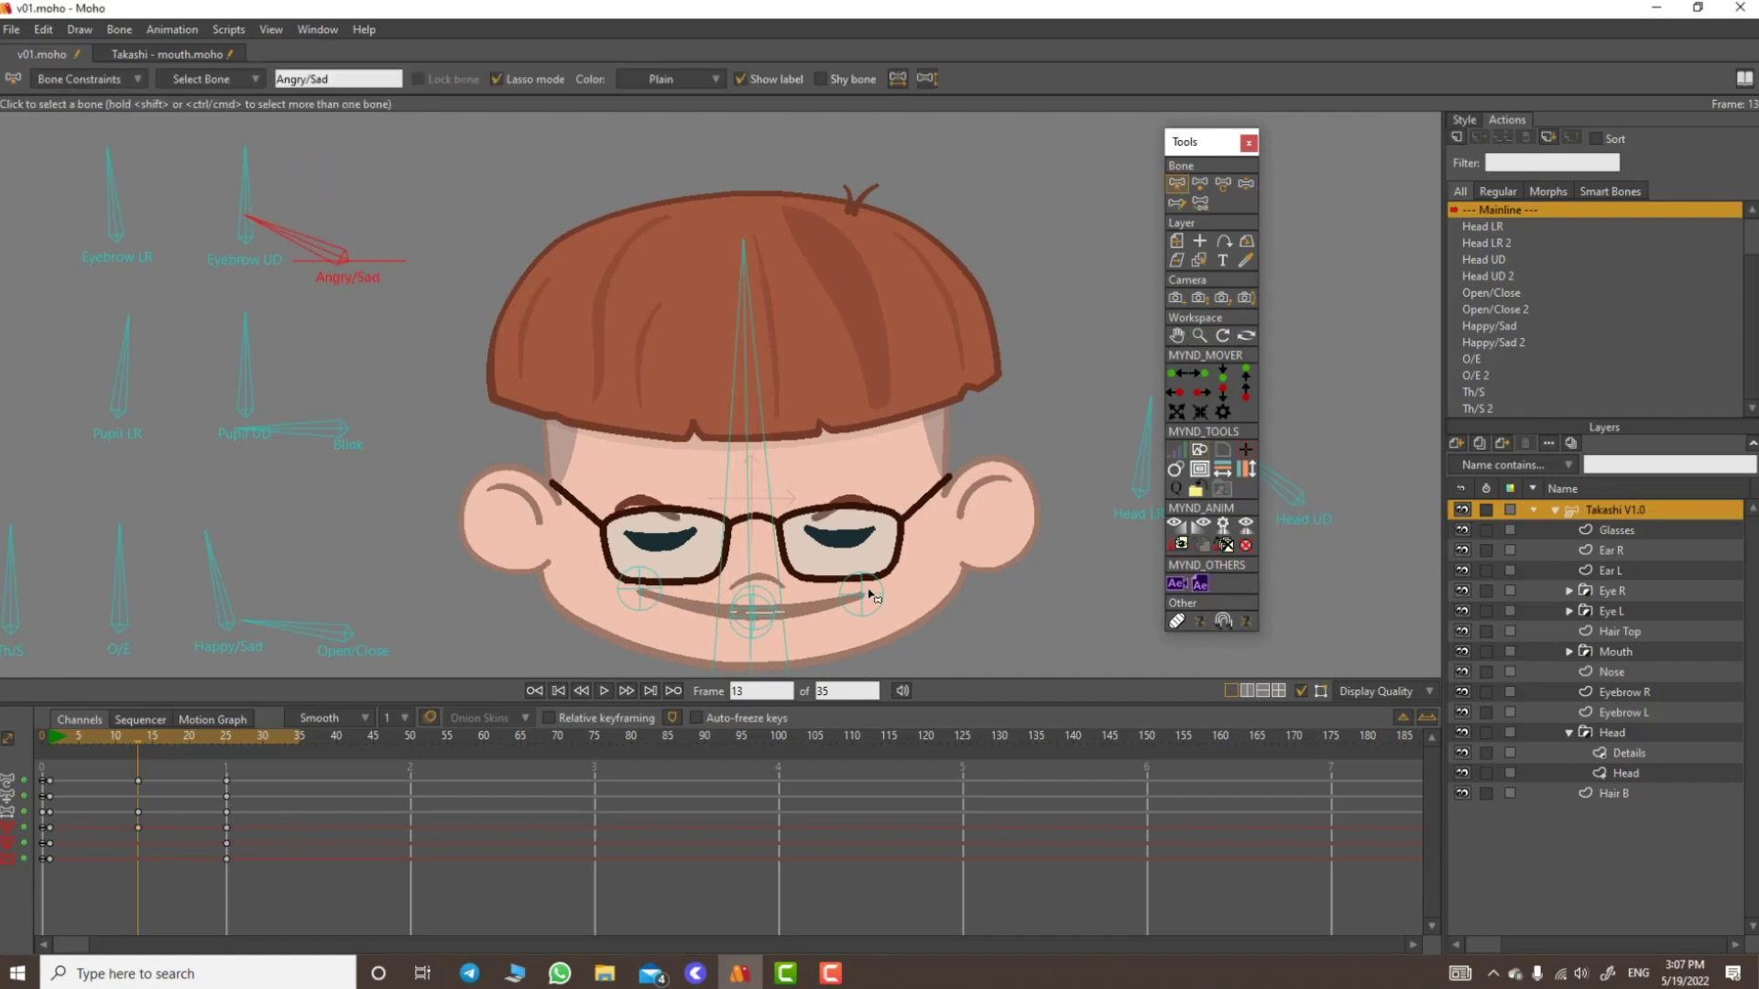
click(862, 593)
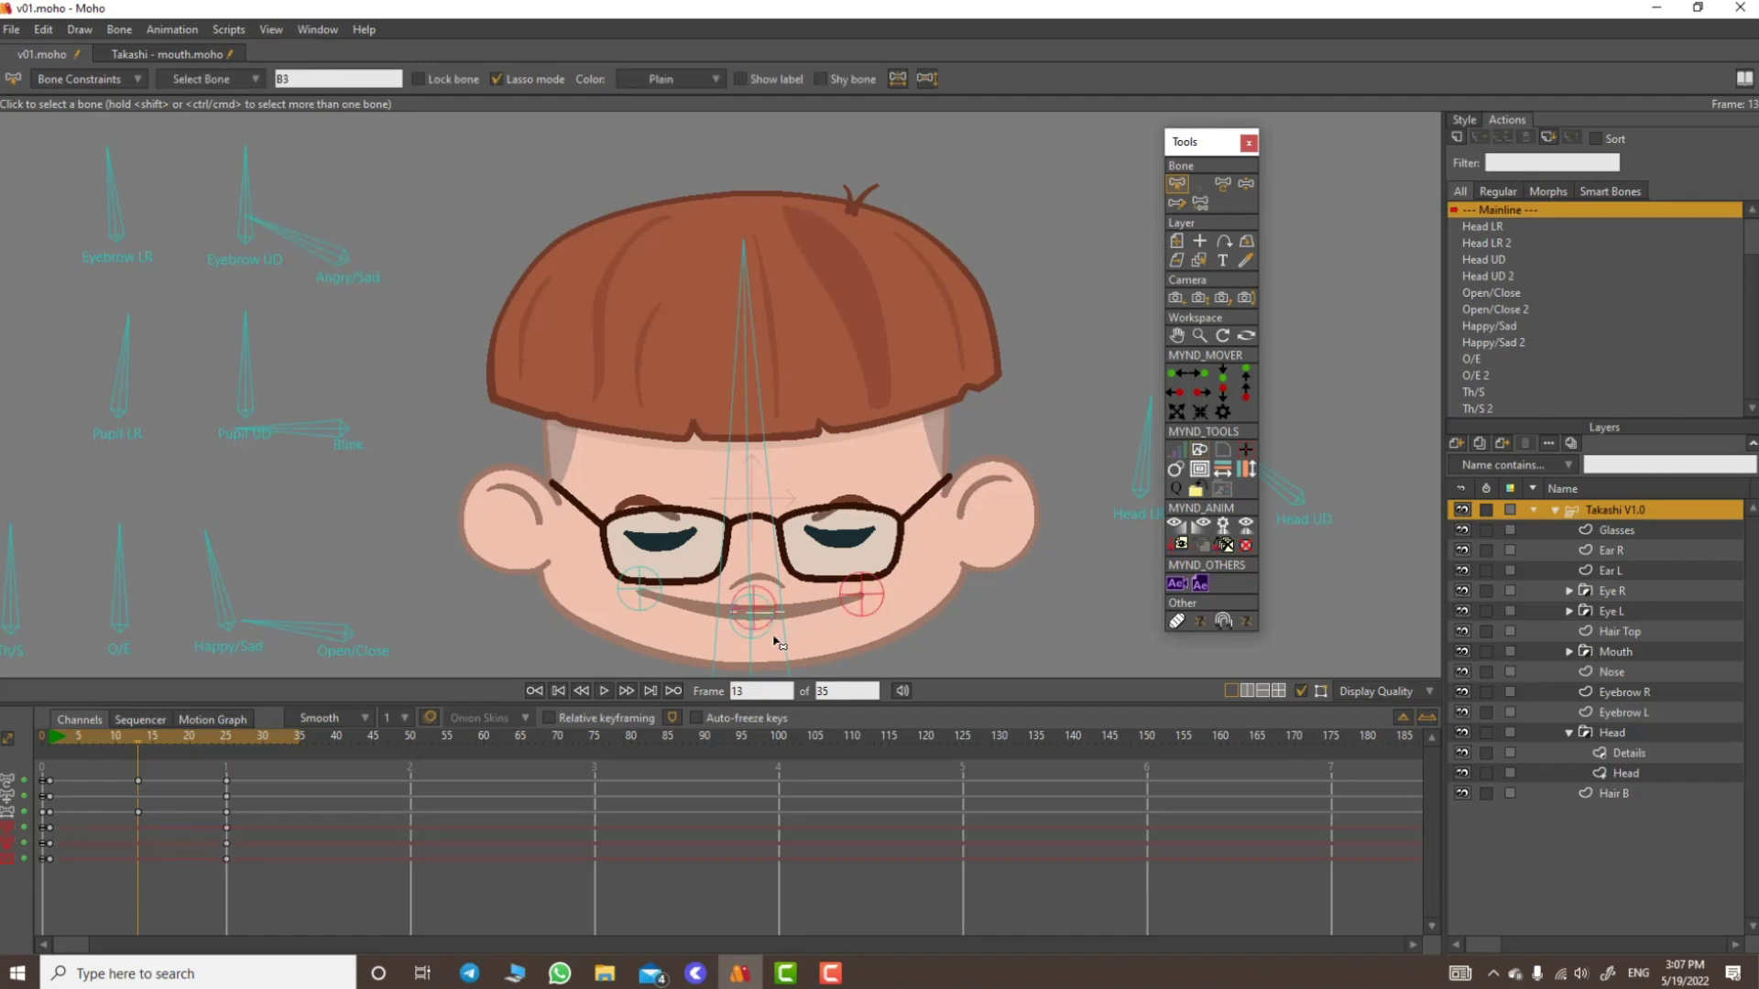
shift+click(772, 630)
shift+click(660, 597)
click(1224, 184)
key(z)
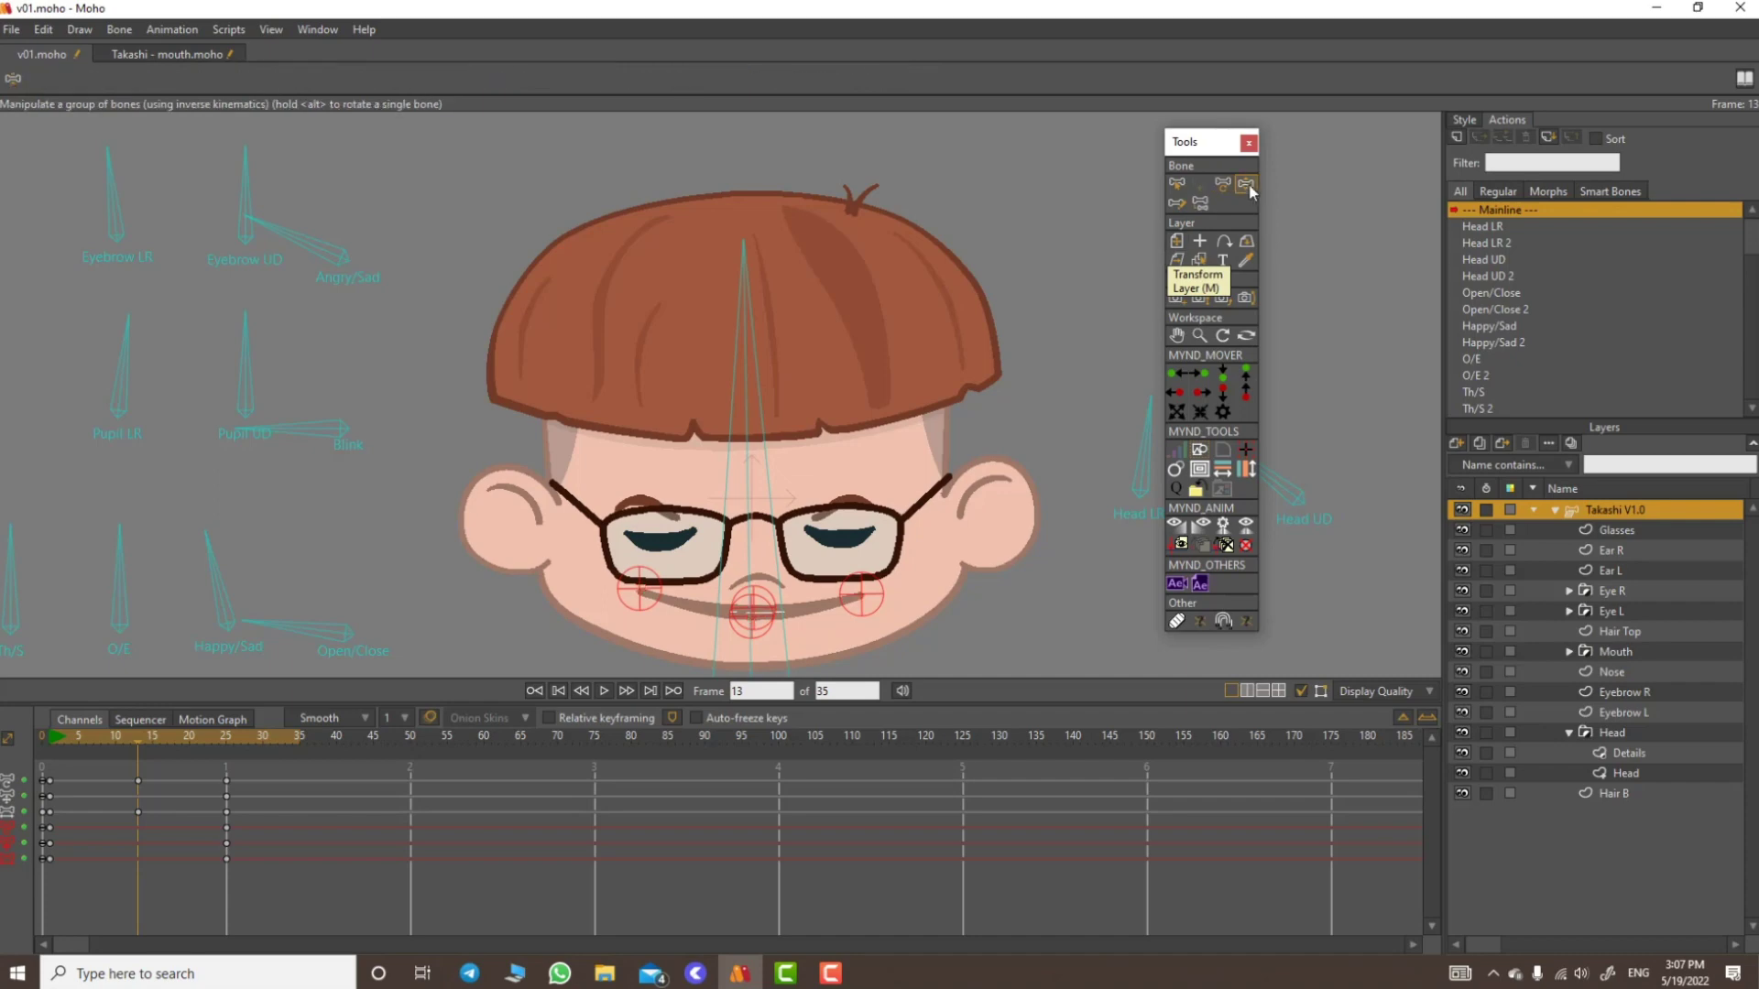
click(313, 593)
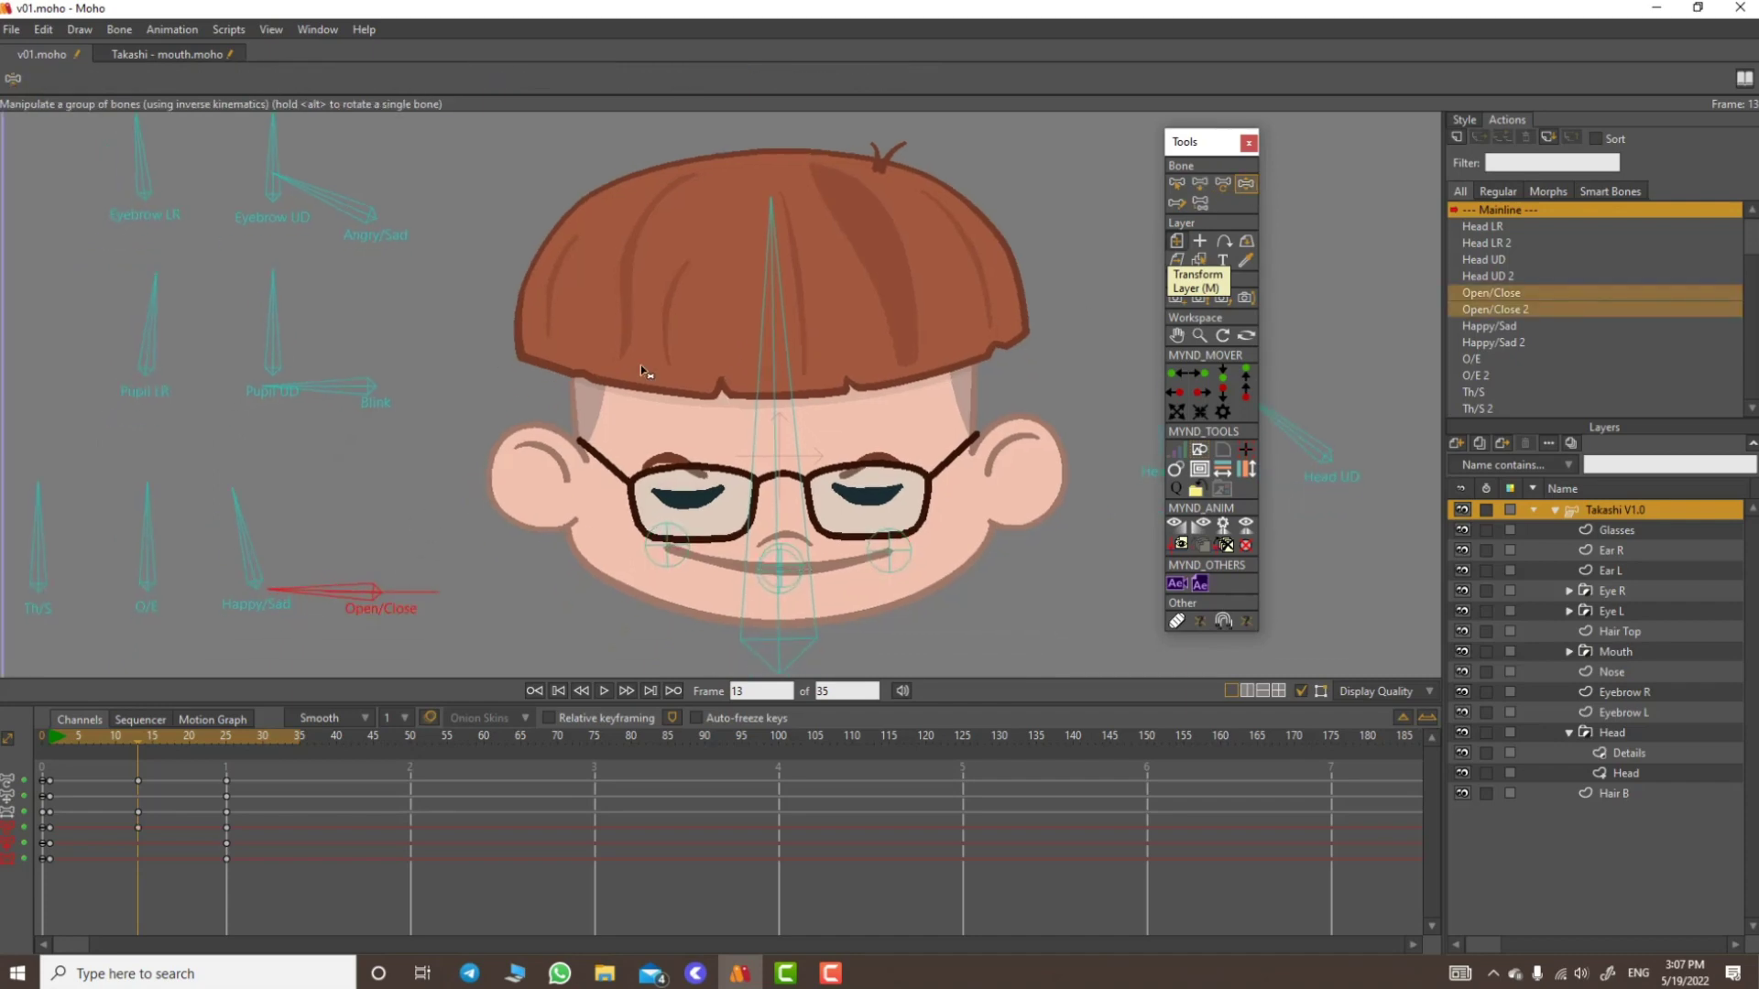
Step: Select all the mouth bones and move them up slightly at frame 13
click(1176, 183)
click(825, 560)
shift+click(779, 569)
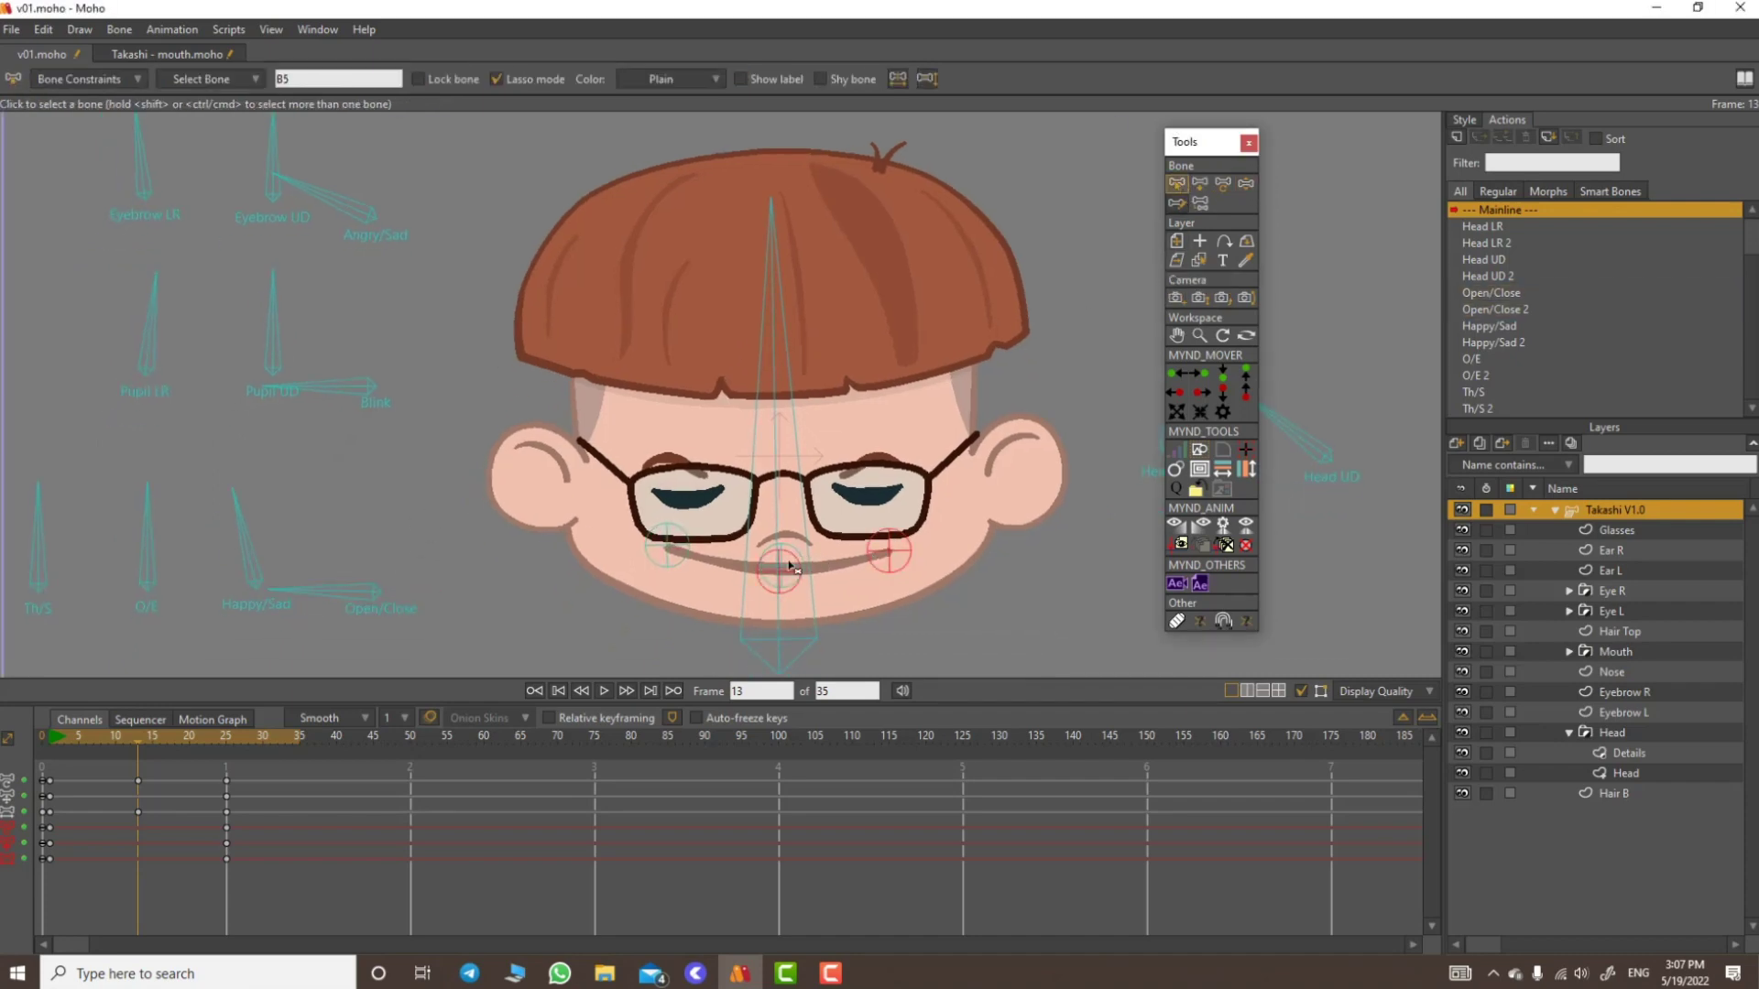
shift+click(667, 548)
click(1223, 183)
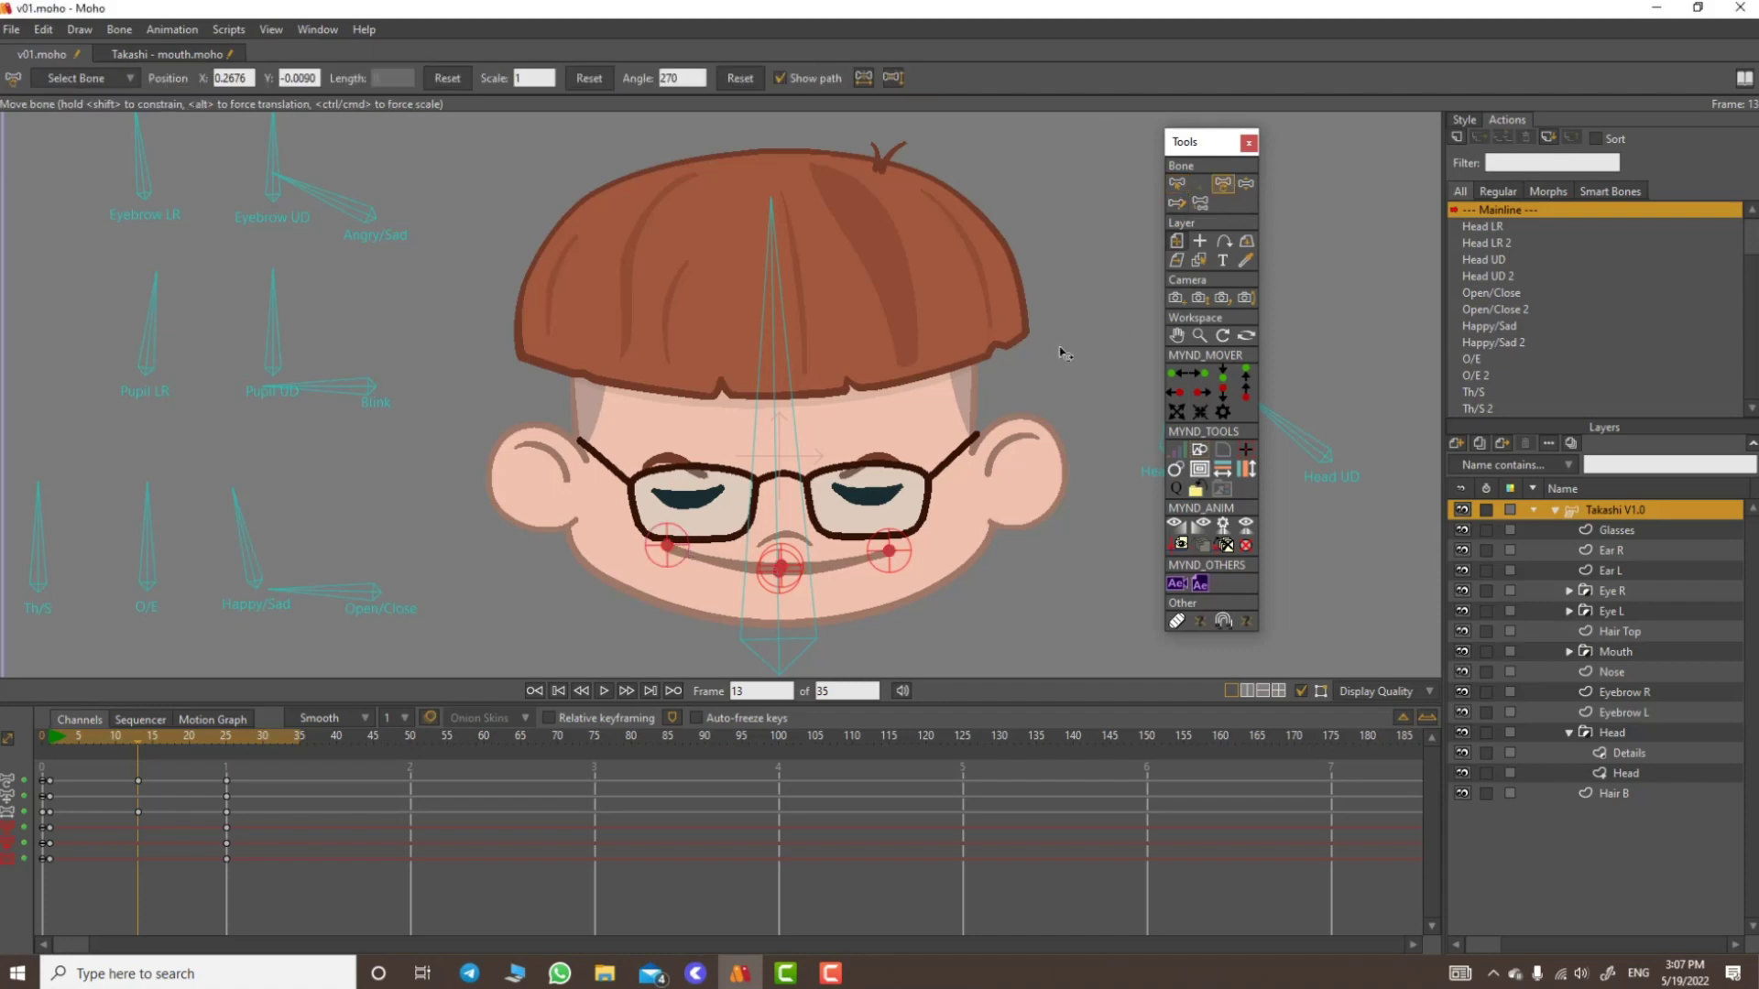
drag(896, 554, 894, 547)
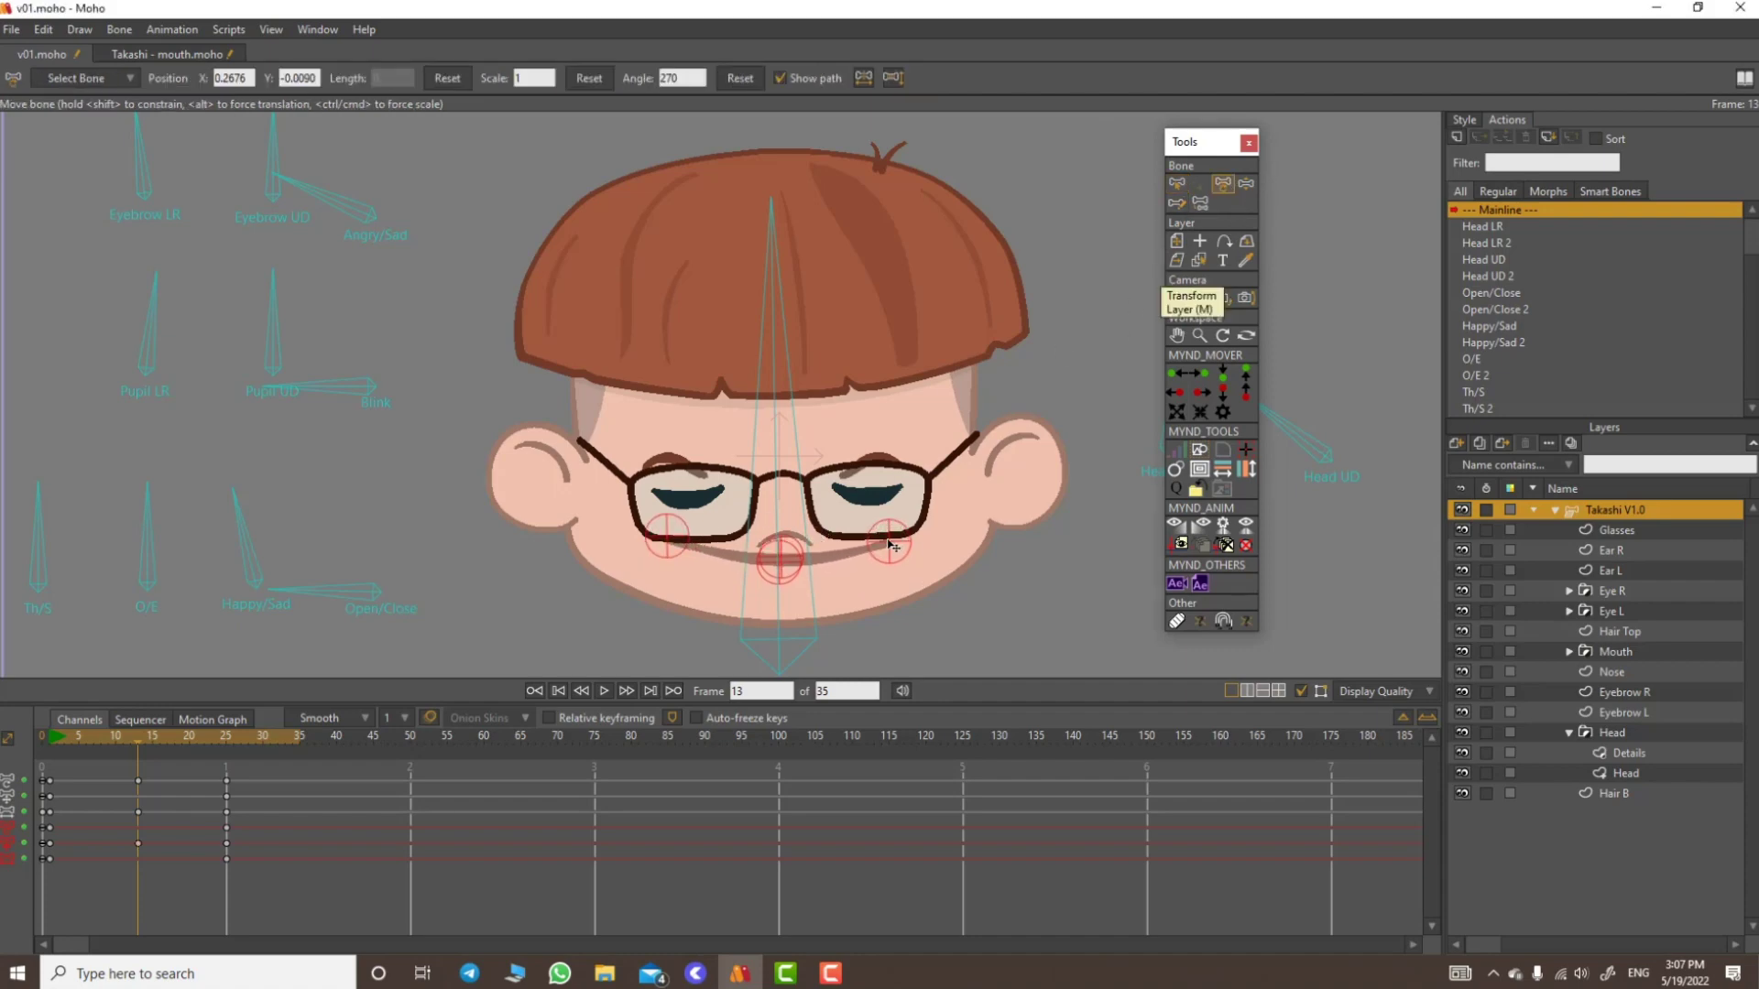
Step: Tilt the main head bone slightly left to about 95 degrees at frame 13, checking it against the poses at frames 1 and 25
click(1197, 336)
drag(1033, 359, 1064, 383)
click(1178, 182)
click(1303, 138)
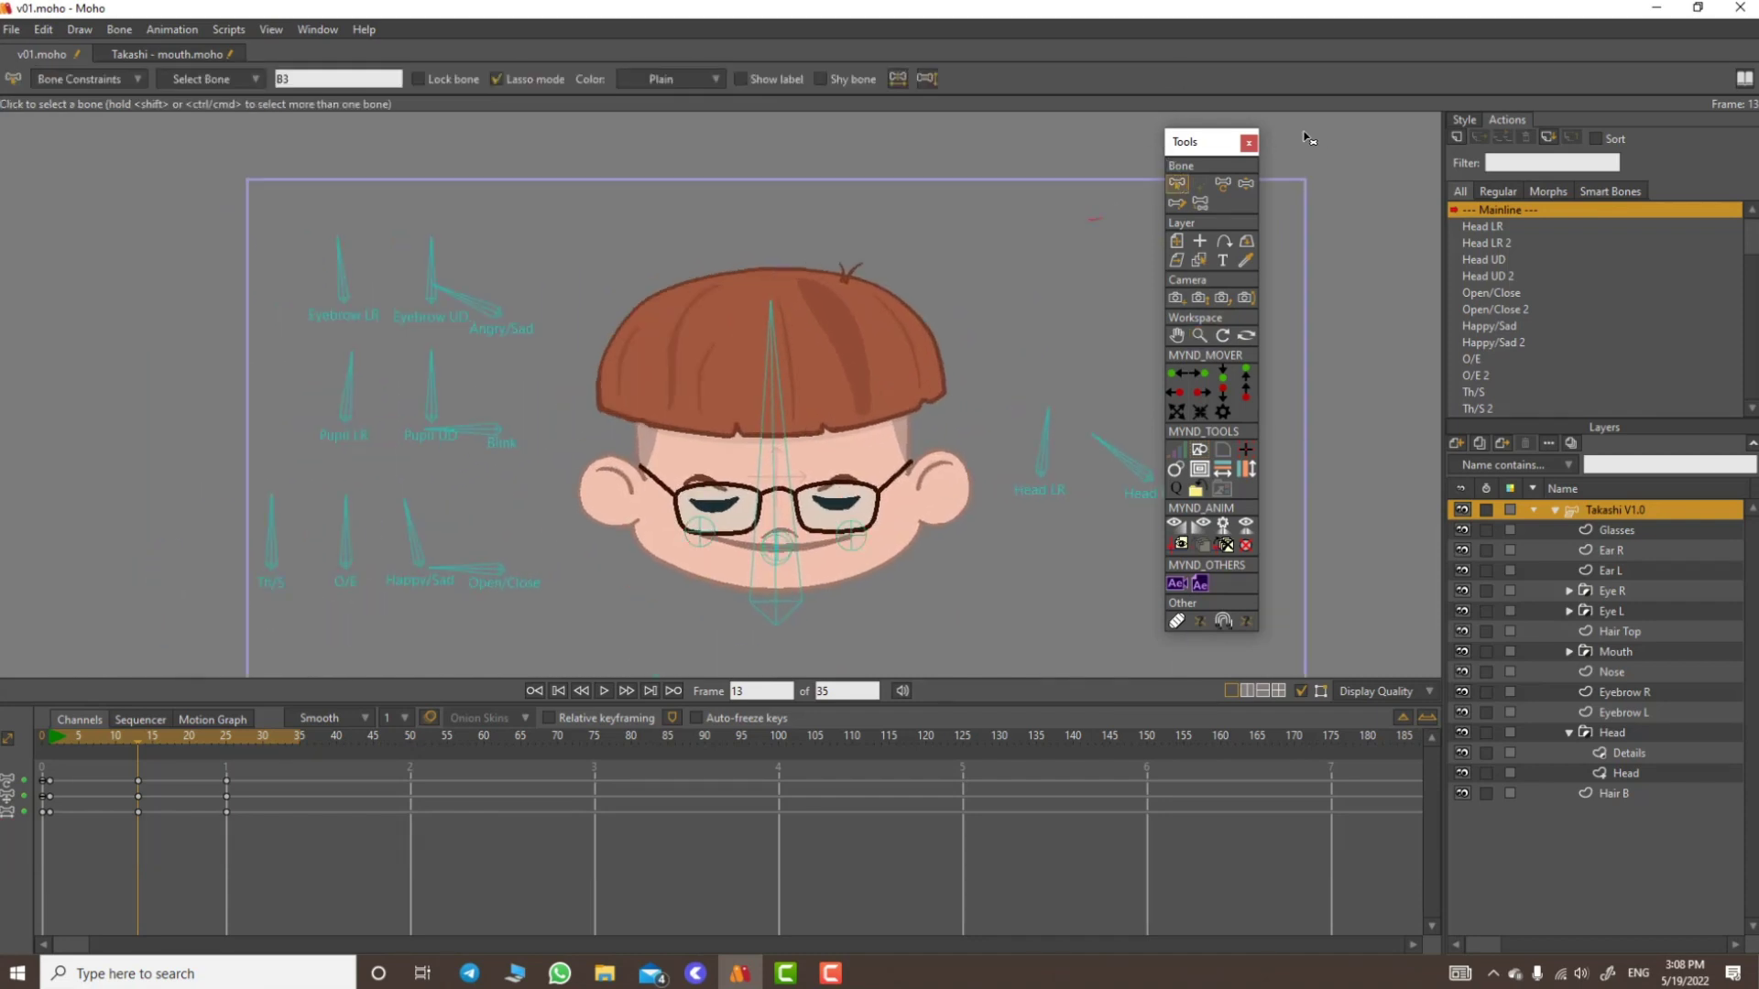
click(1245, 183)
drag(805, 321, 791, 324)
drag(58, 738, 203, 744)
drag(114, 779, 229, 799)
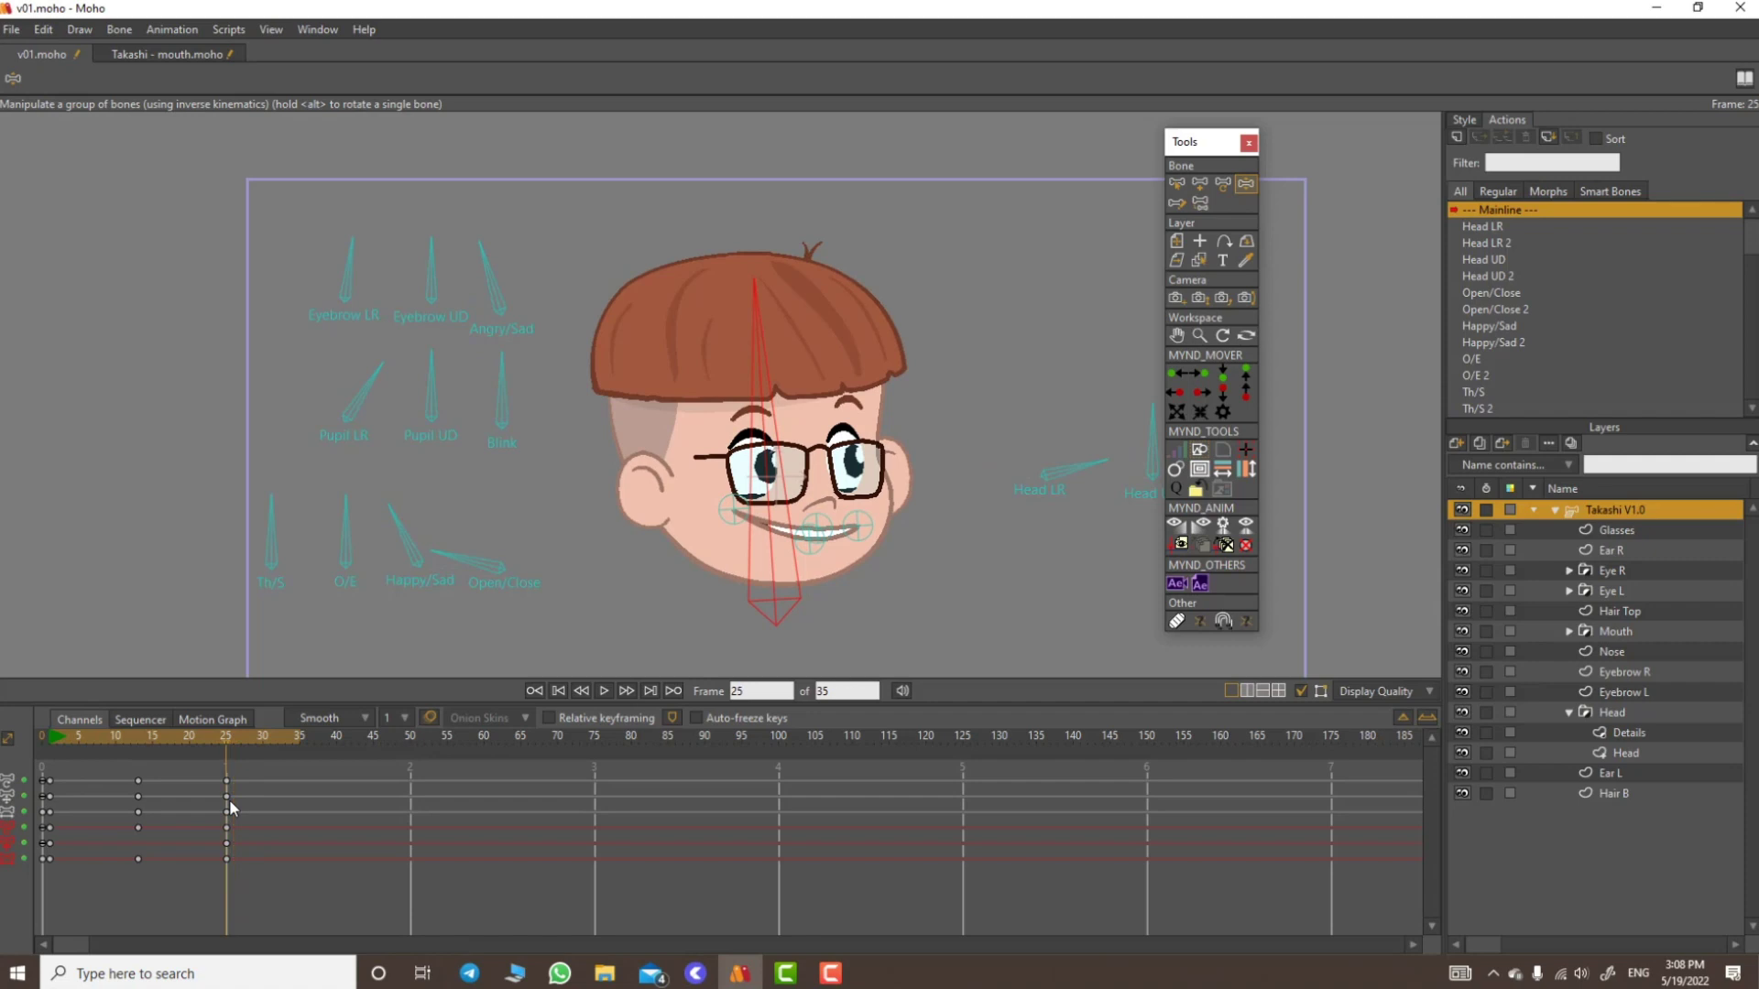
click(1222, 183)
click(50, 736)
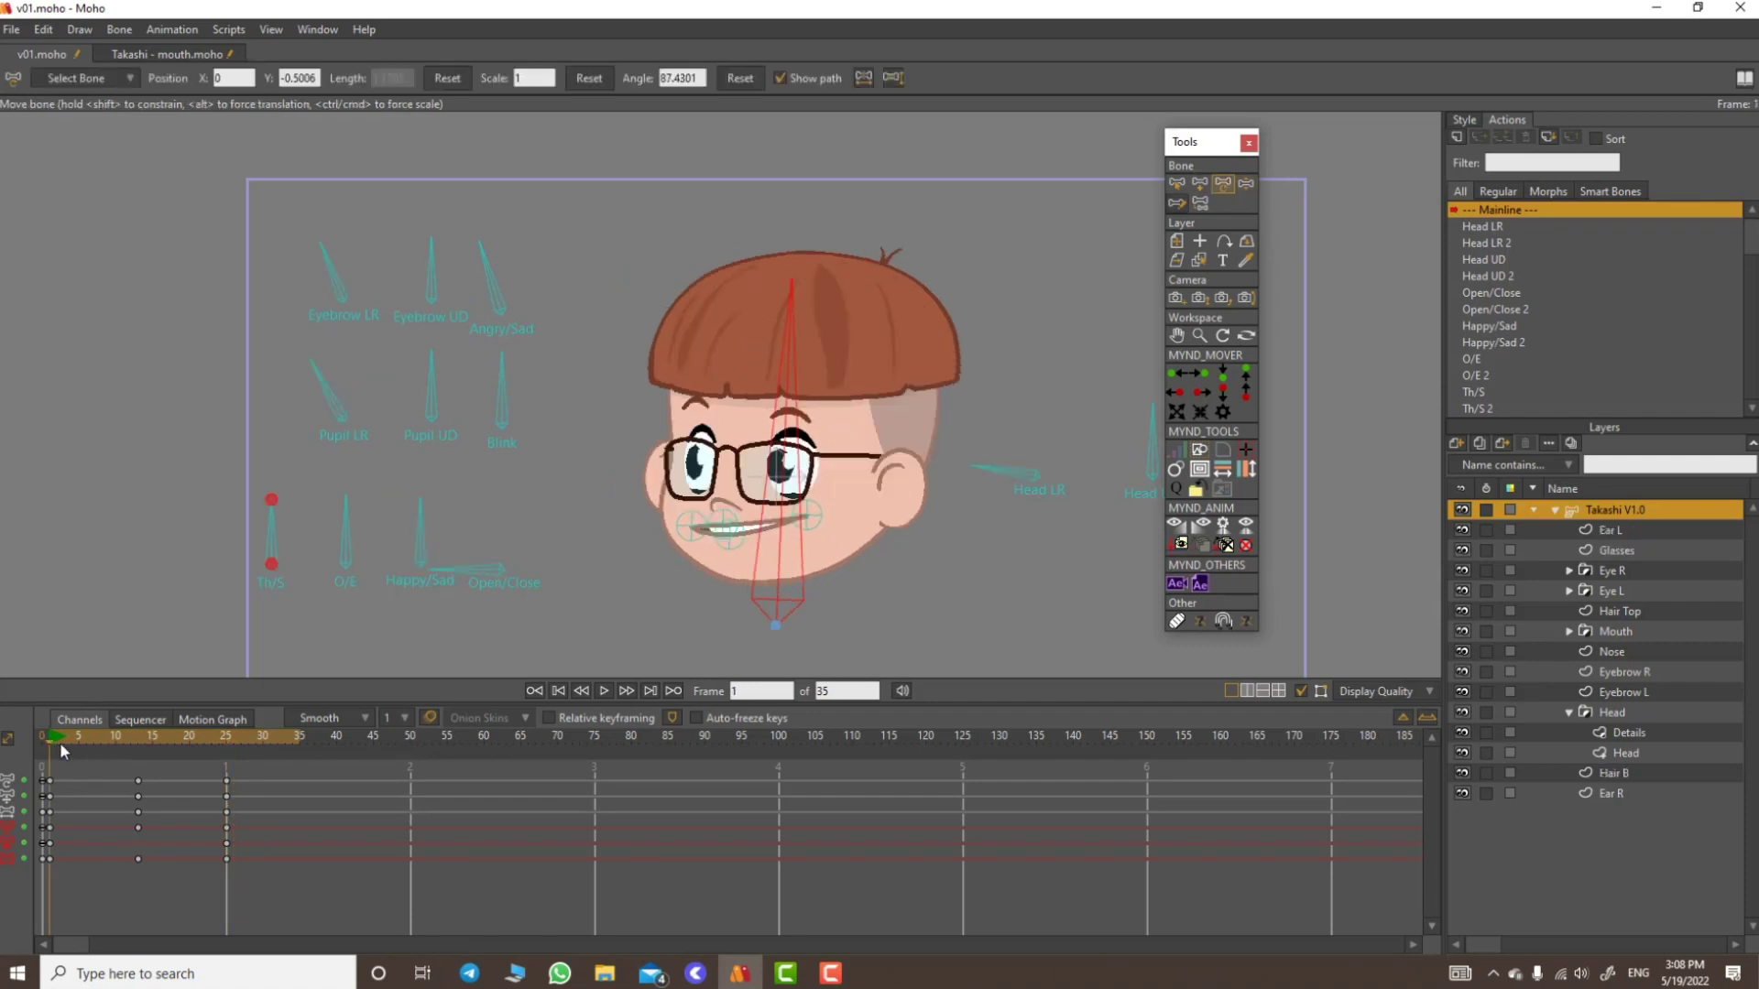
drag(59, 742, 138, 784)
drag(743, 365, 736, 363)
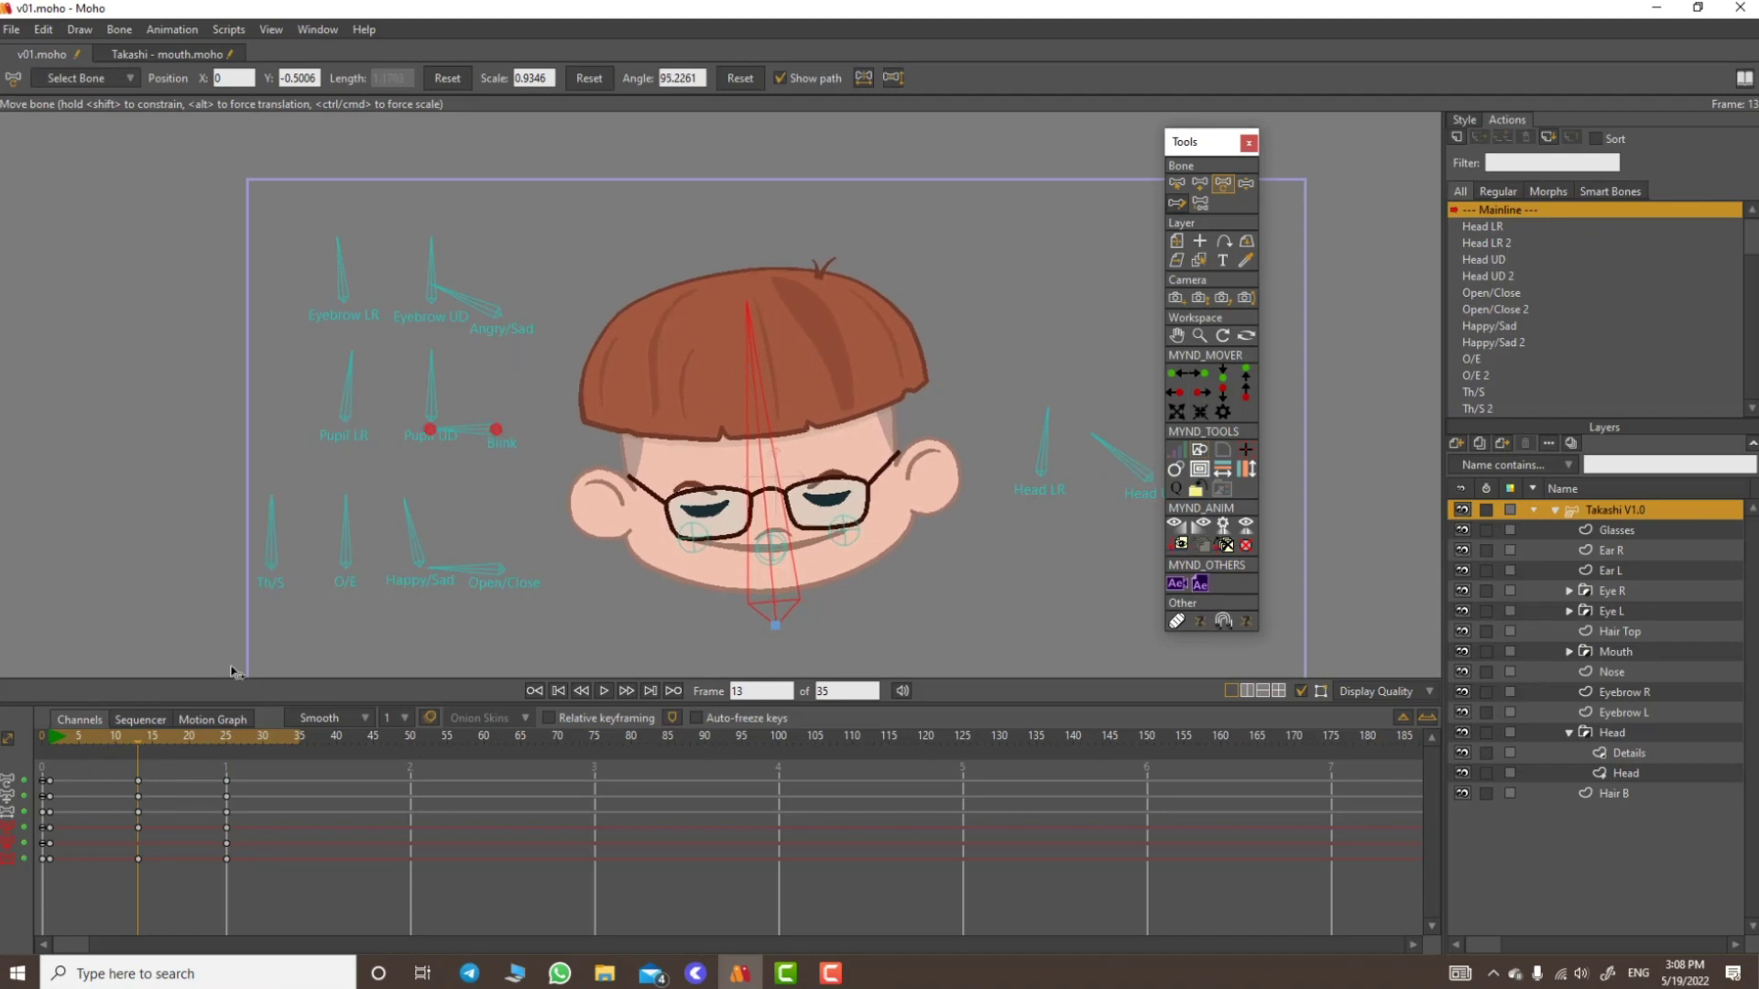
Step: Play back the head turn from the beginning to review the blink and the dip in the middle
click(62, 744)
key(space)
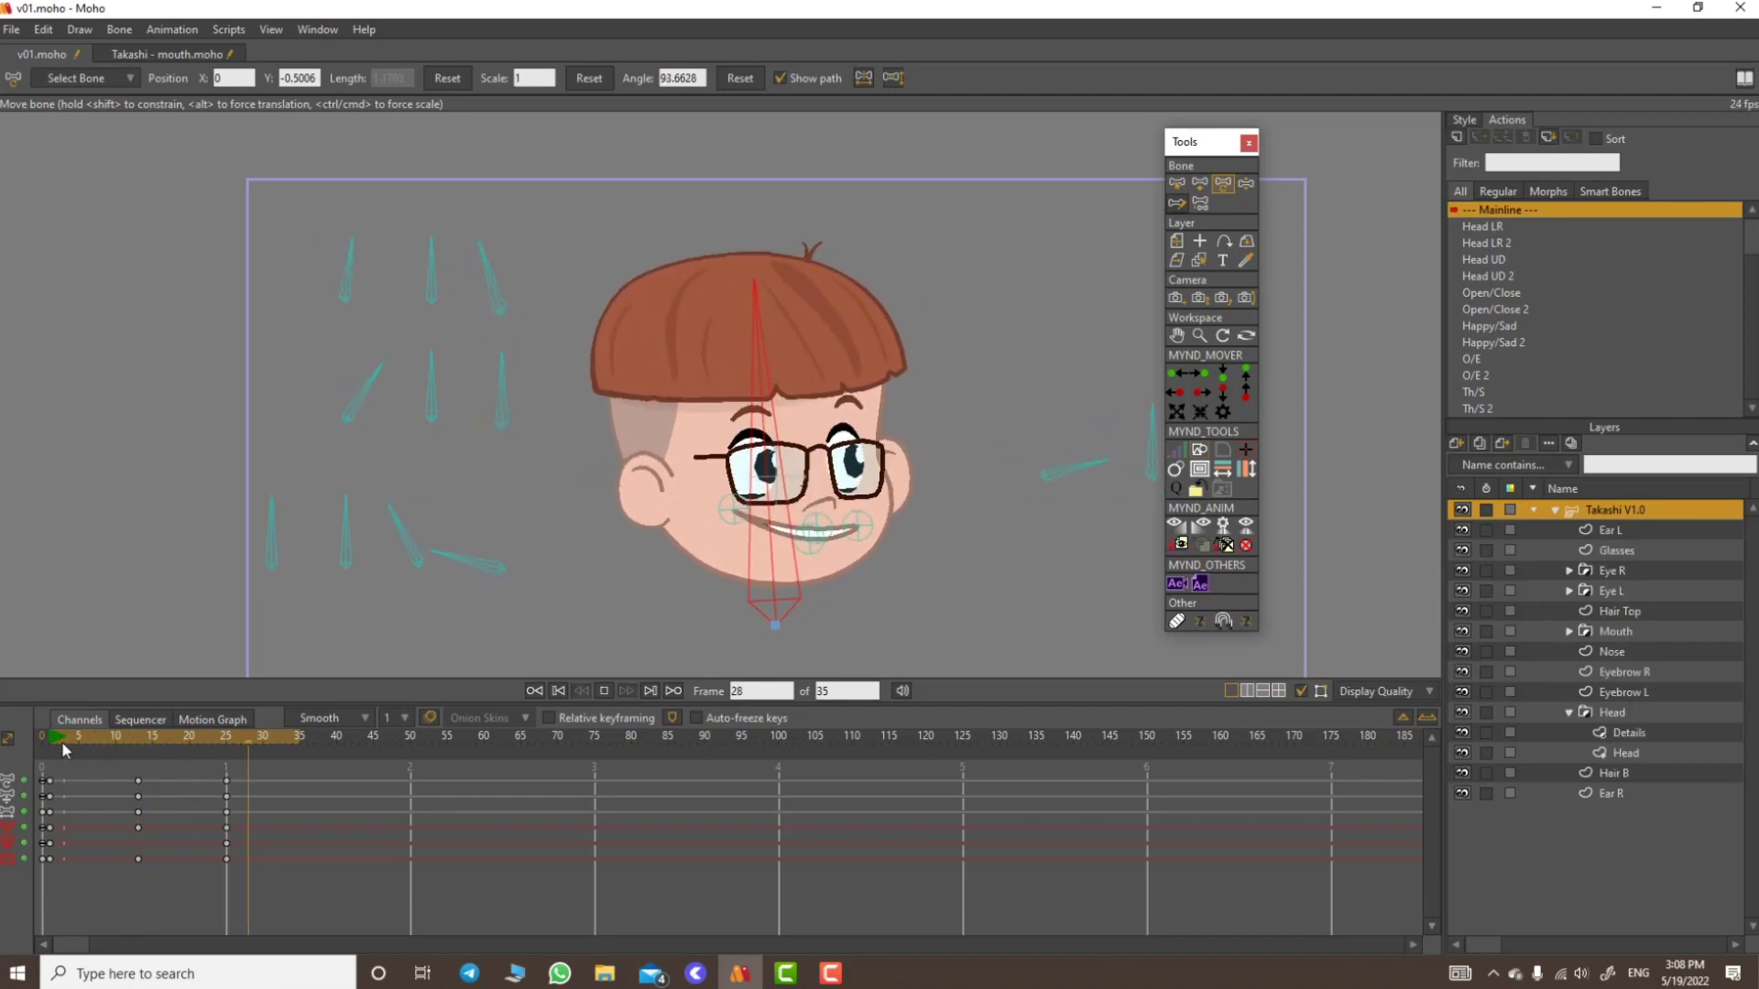
key(space)
key(space)
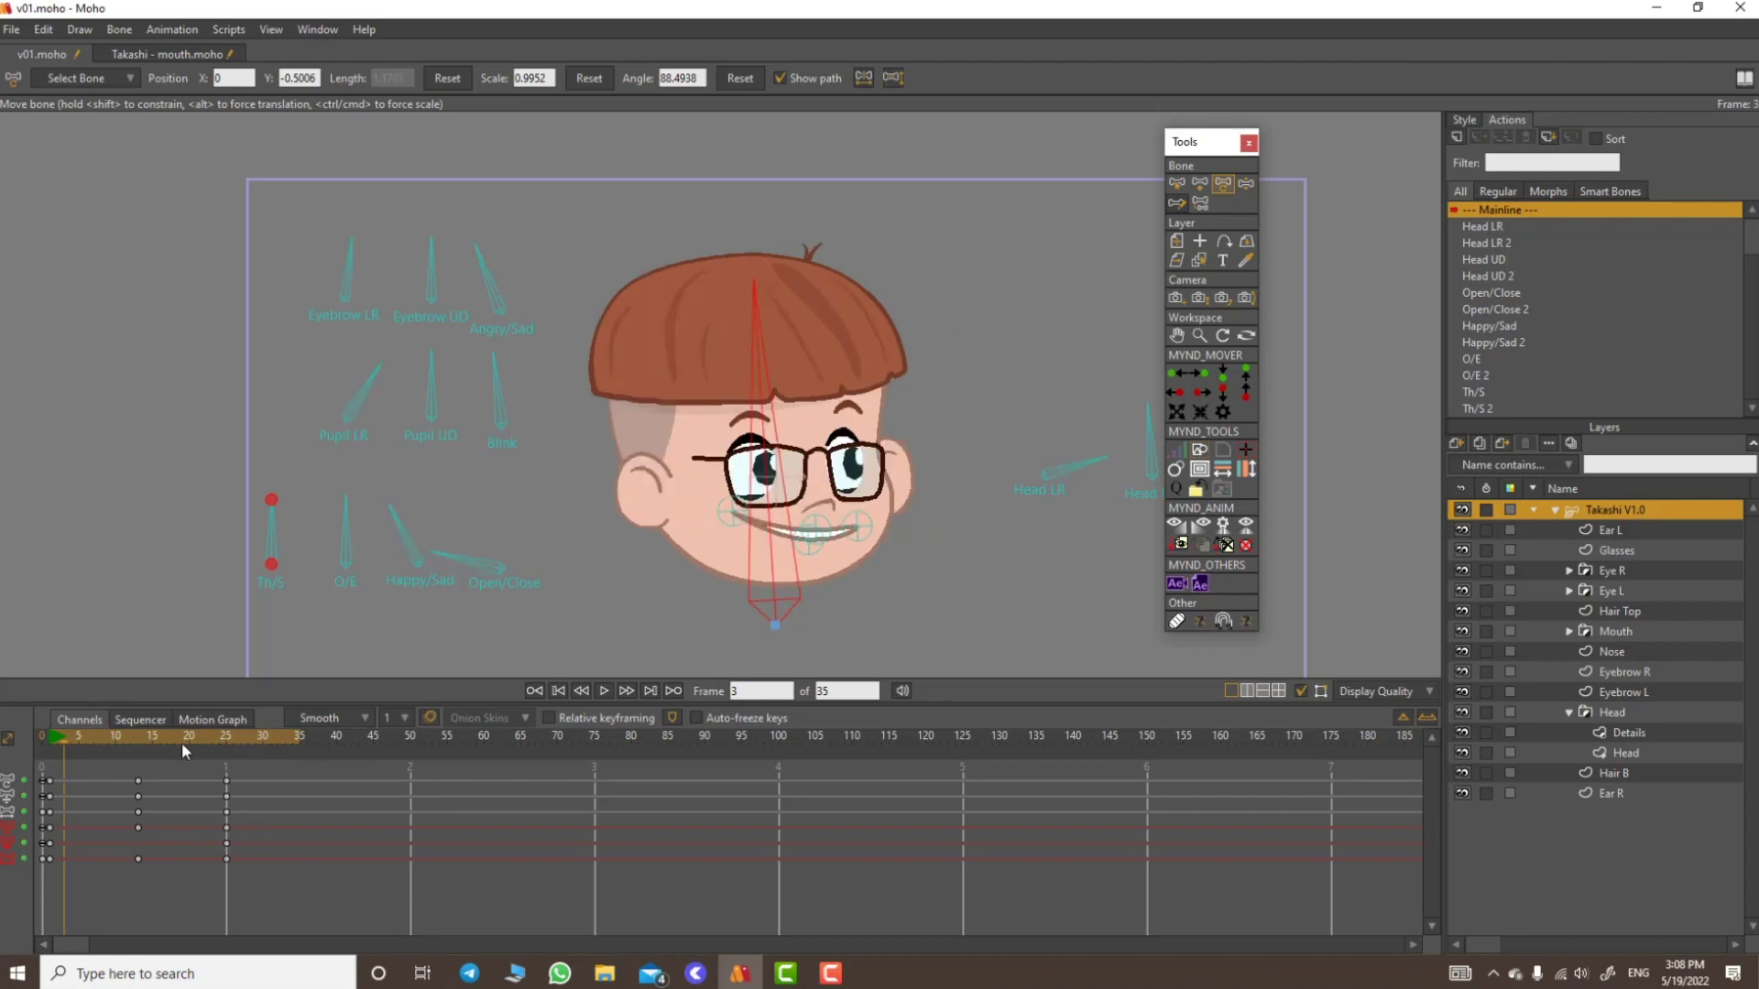
key(space)
Step: Copy all keyframes of the starting pose at frame 1 and paste them at frame 5 to hold the pose
mouse_move(140, 802)
mouse_down()
mouse_move(84, 806)
mouse_move(139, 806)
mouse_up()
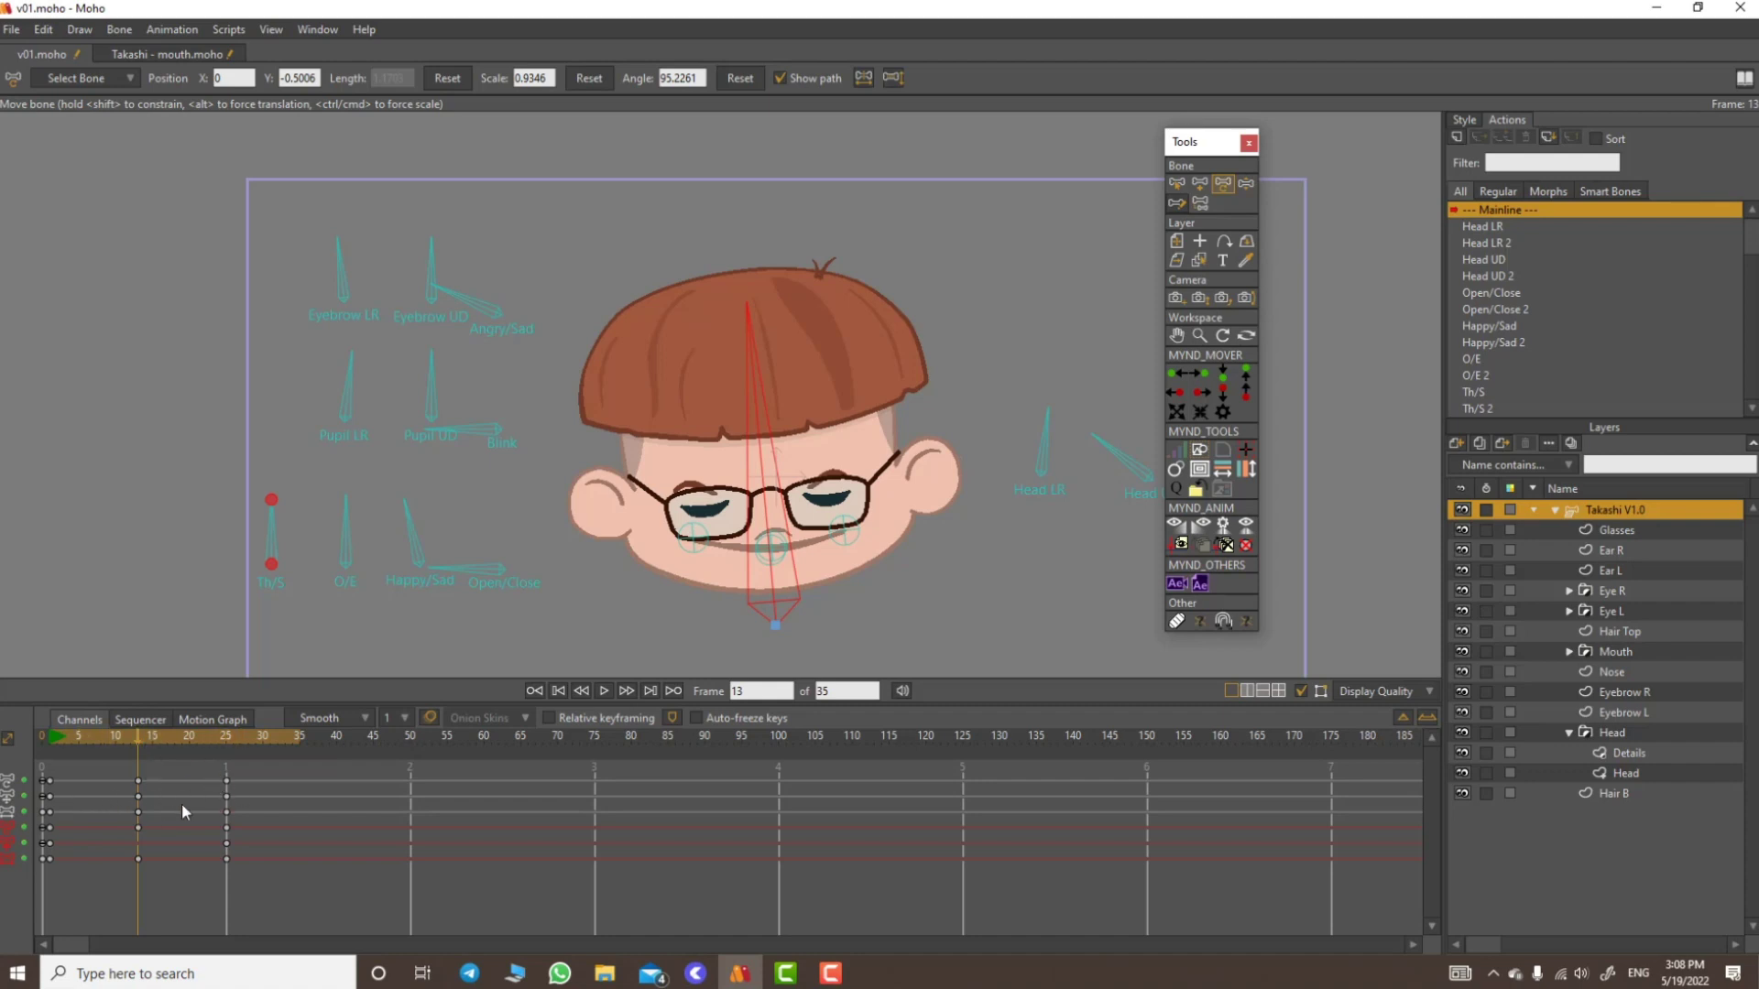
drag(142, 774, 139, 861)
drag(75, 782, 51, 866)
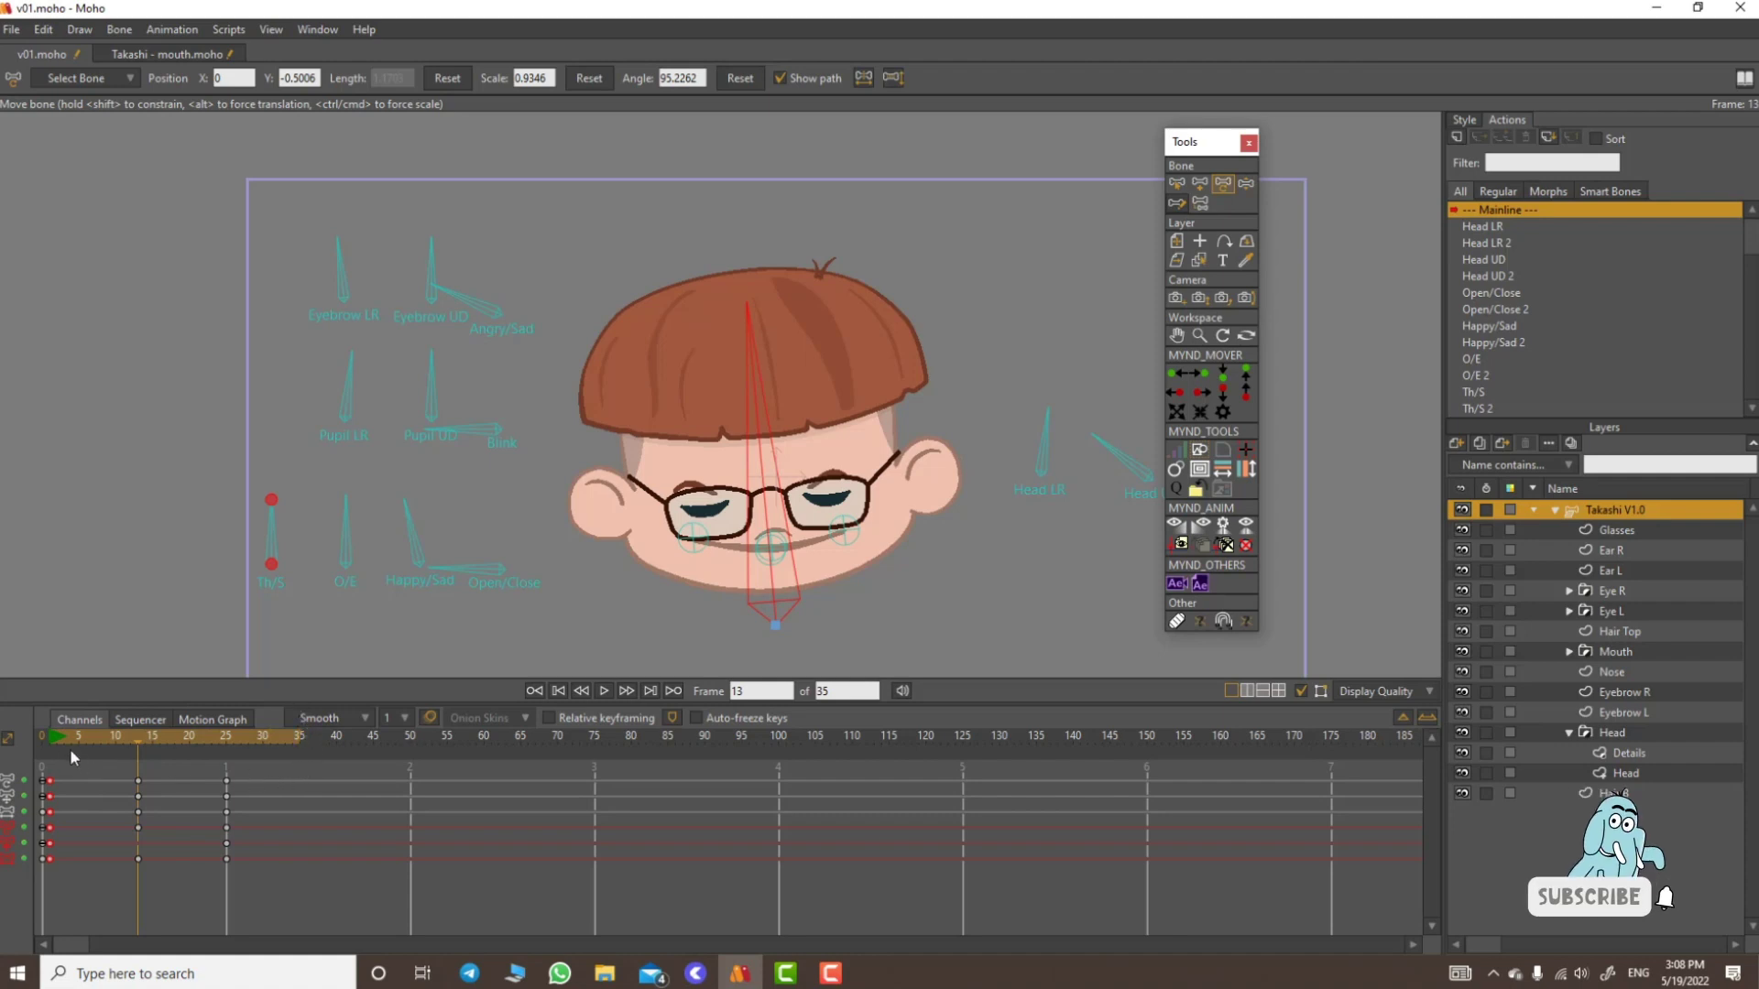
drag(57, 739, 76, 747)
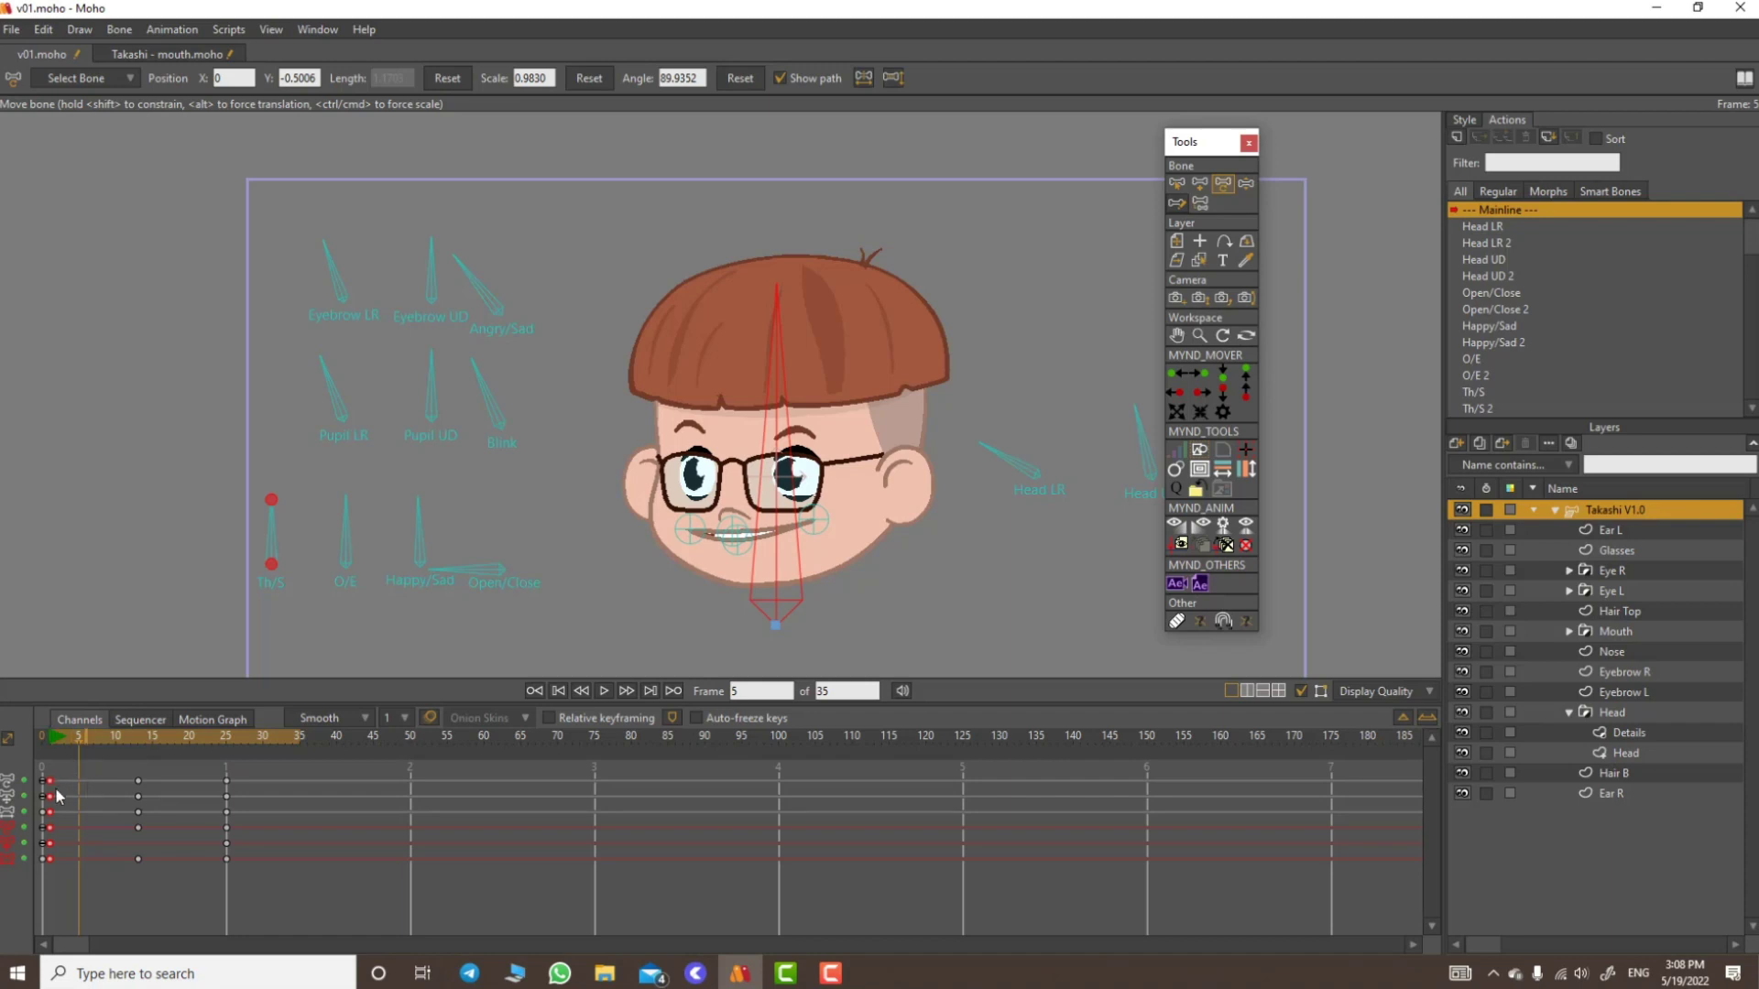
mouse_move(53, 787)
mouse_down()
mouse_move(84, 783)
mouse_move(57, 774)
mouse_up()
drag(53, 848, 71, 885)
key(ctrl+v)
Step: Move the dipped blinking pose's keyframes from frame 13 to frame 15
drag(57, 739, 148, 855)
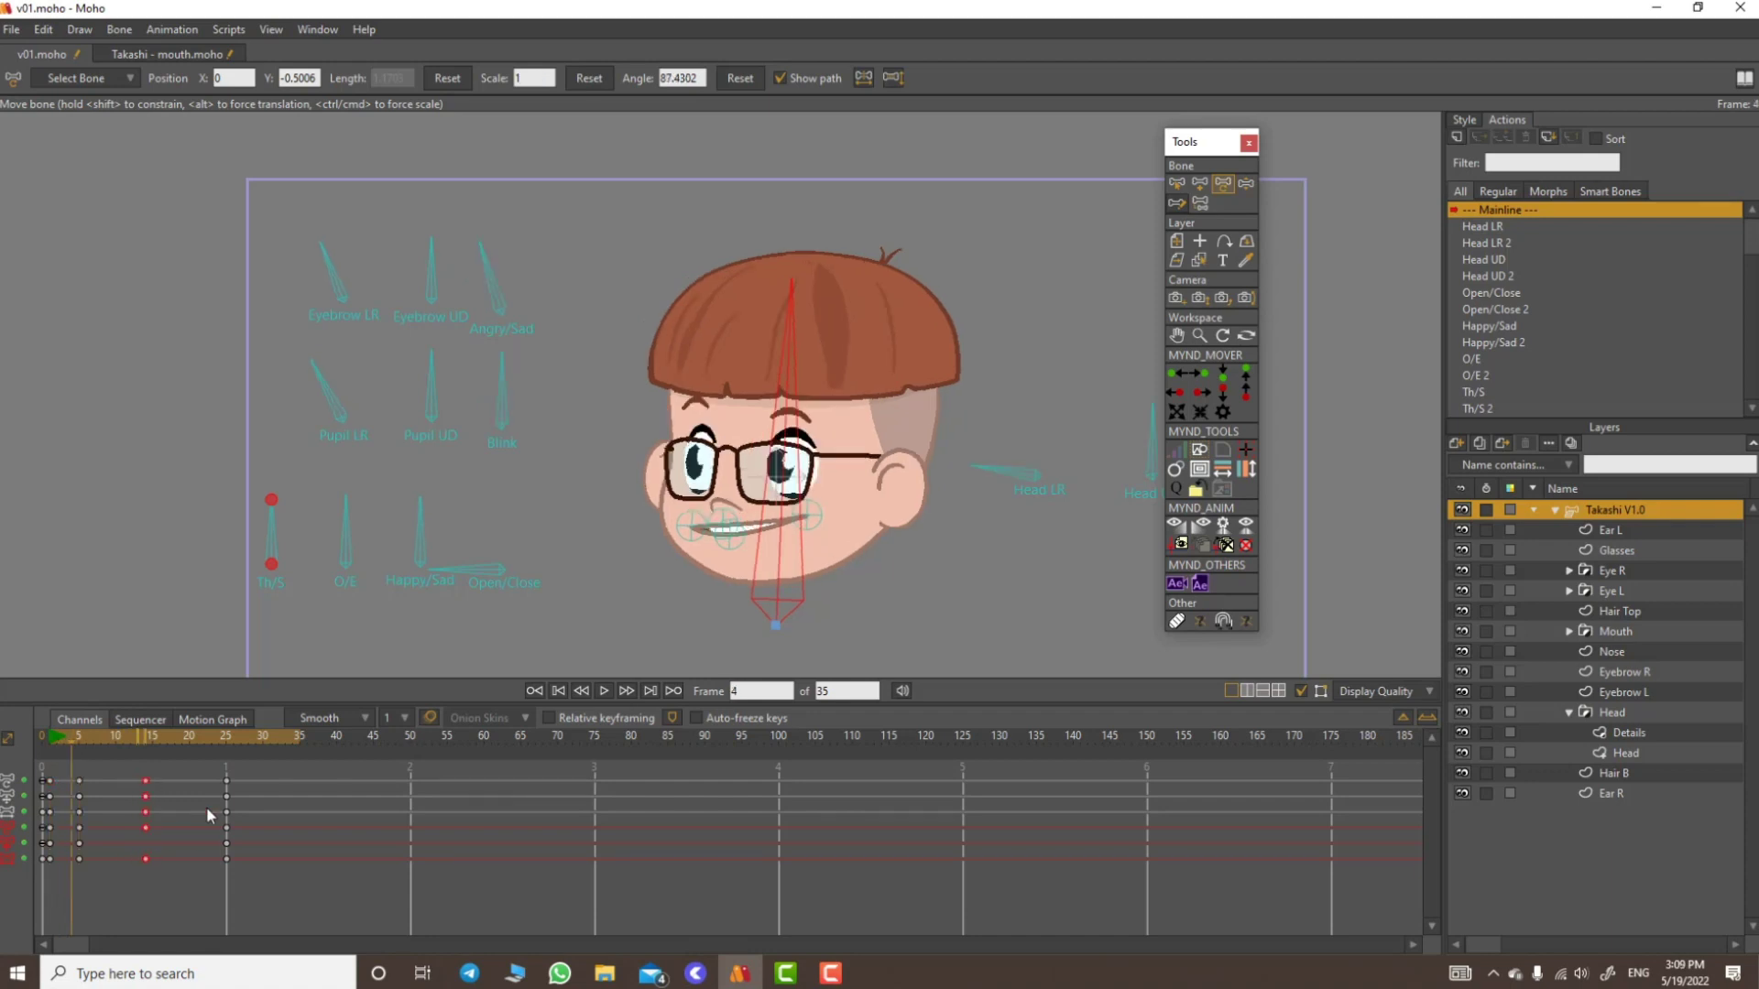
drag(156, 783, 164, 795)
drag(48, 733, 123, 784)
Step: Play back the retimed head turn and inspect the motion between frames 5 and 15
drag(262, 786, 68, 876)
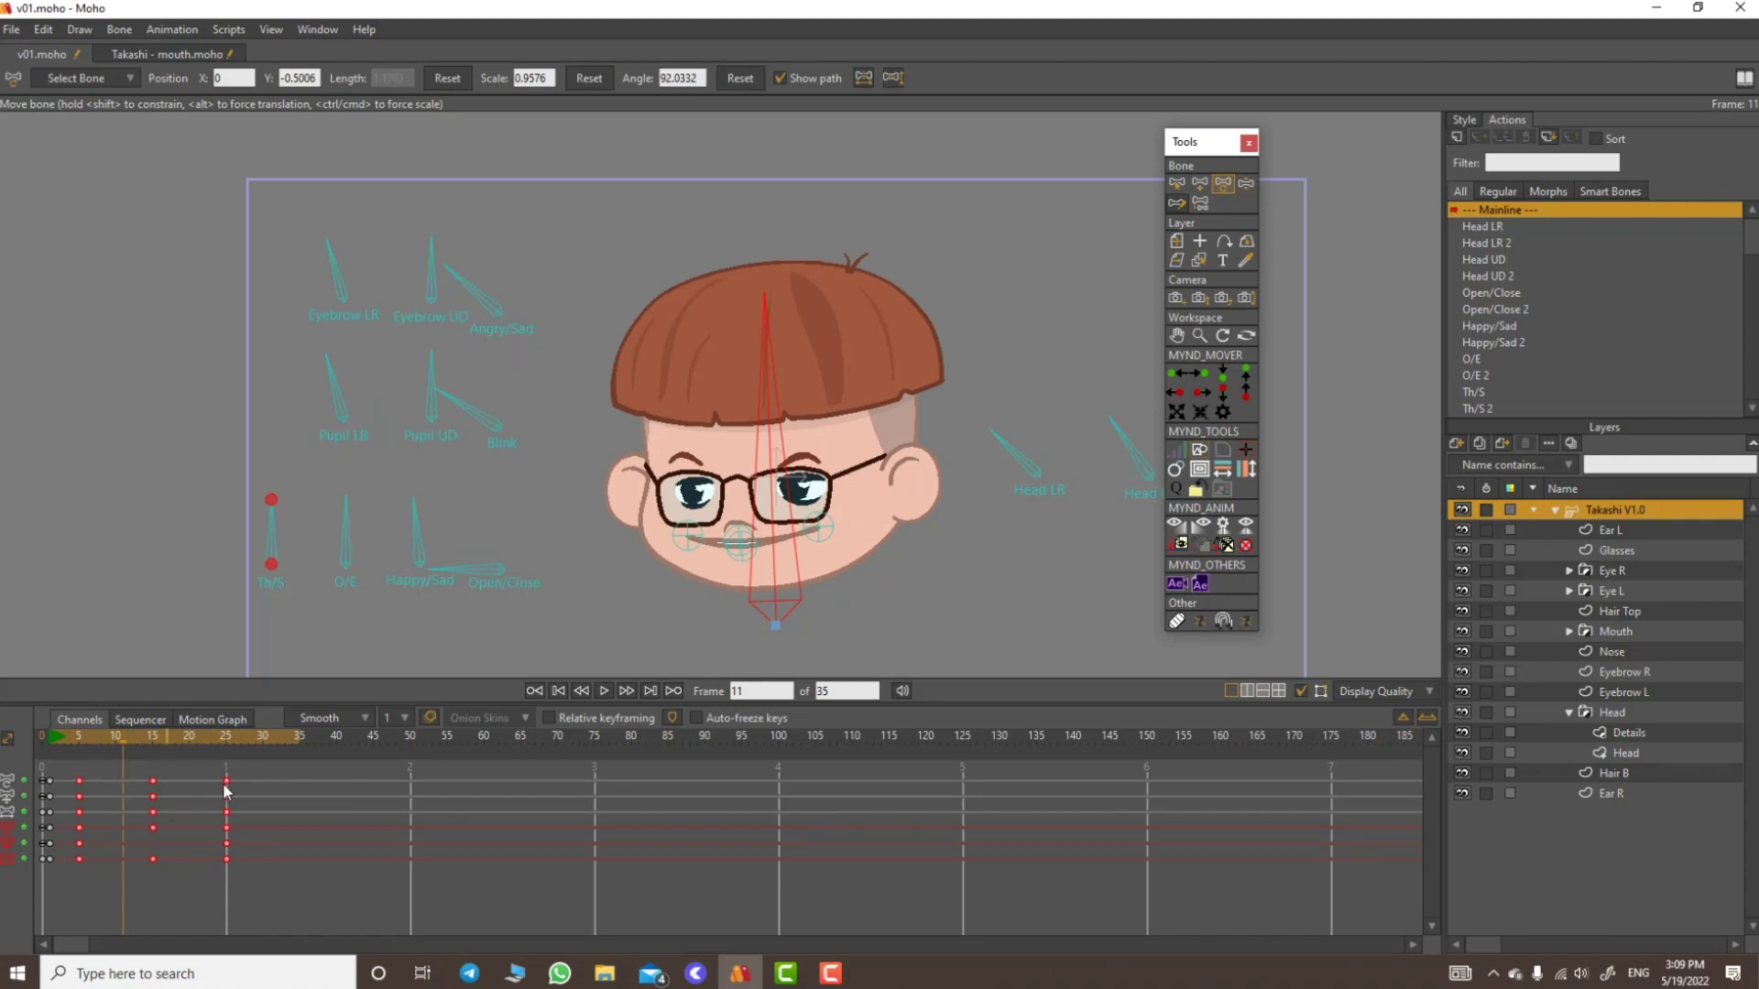
click(346, 536)
click(74, 738)
key(space)
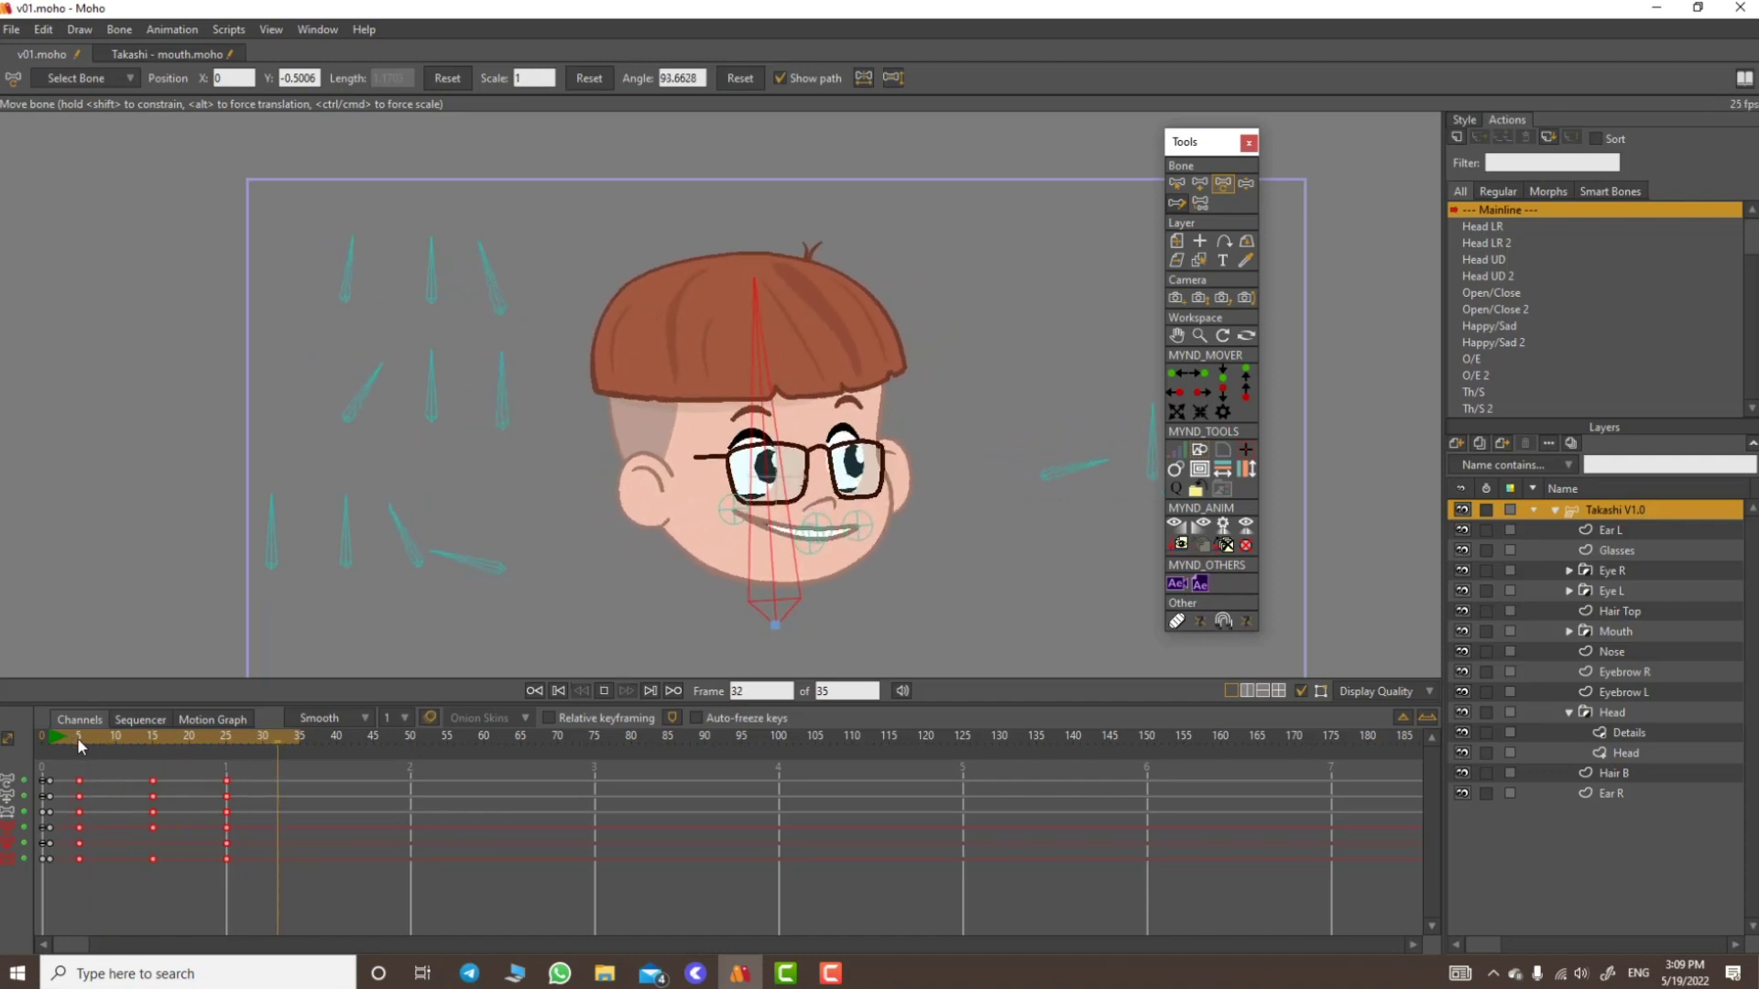
key(space)
mouse_move(77, 739)
mouse_down()
mouse_move(137, 753)
mouse_move(92, 768)
mouse_up()
click(115, 786)
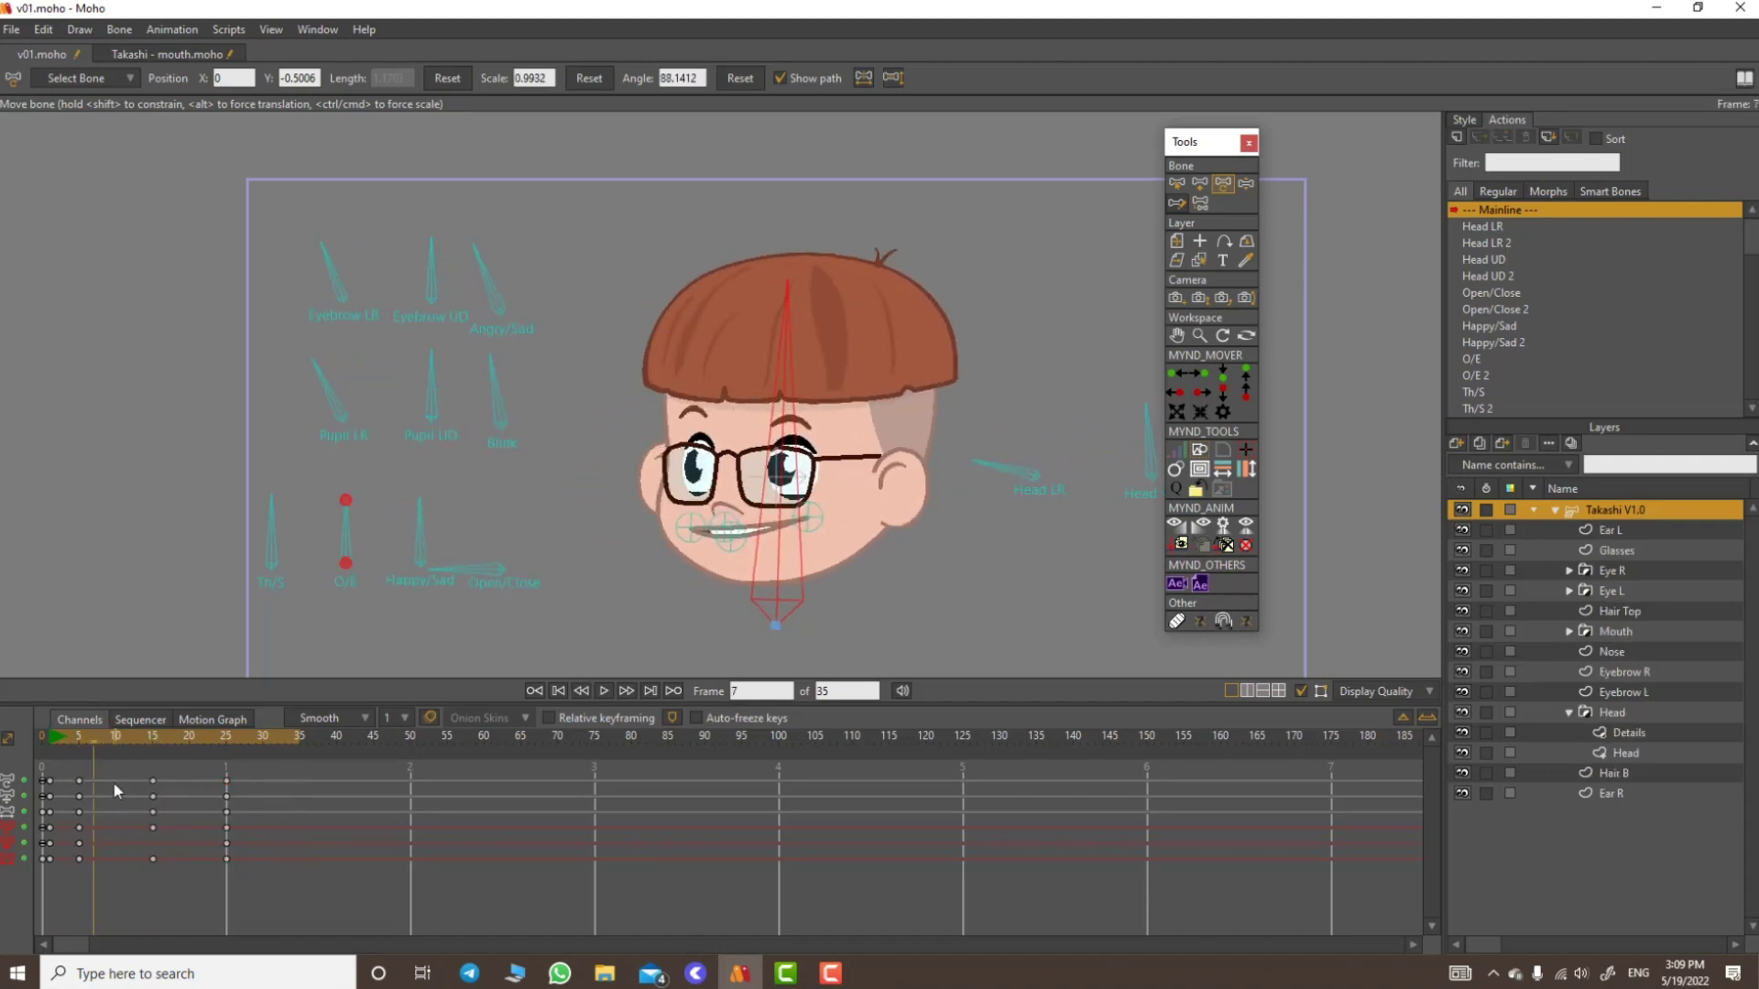
click(154, 742)
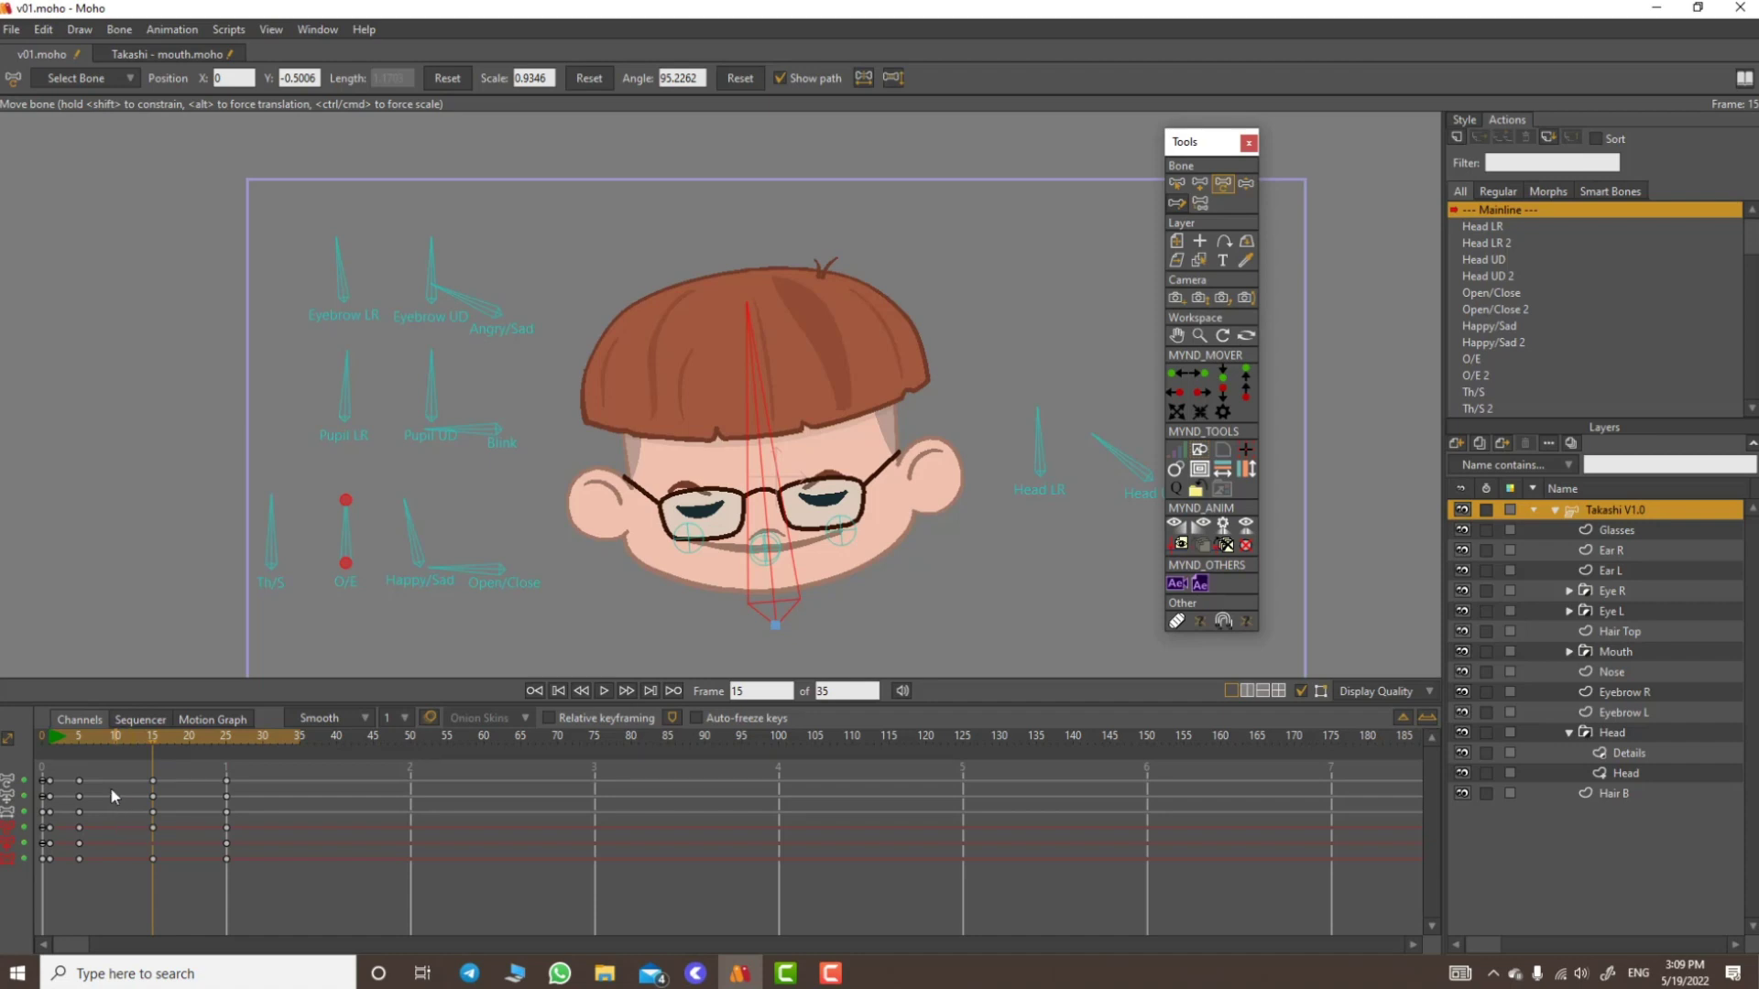
click(80, 738)
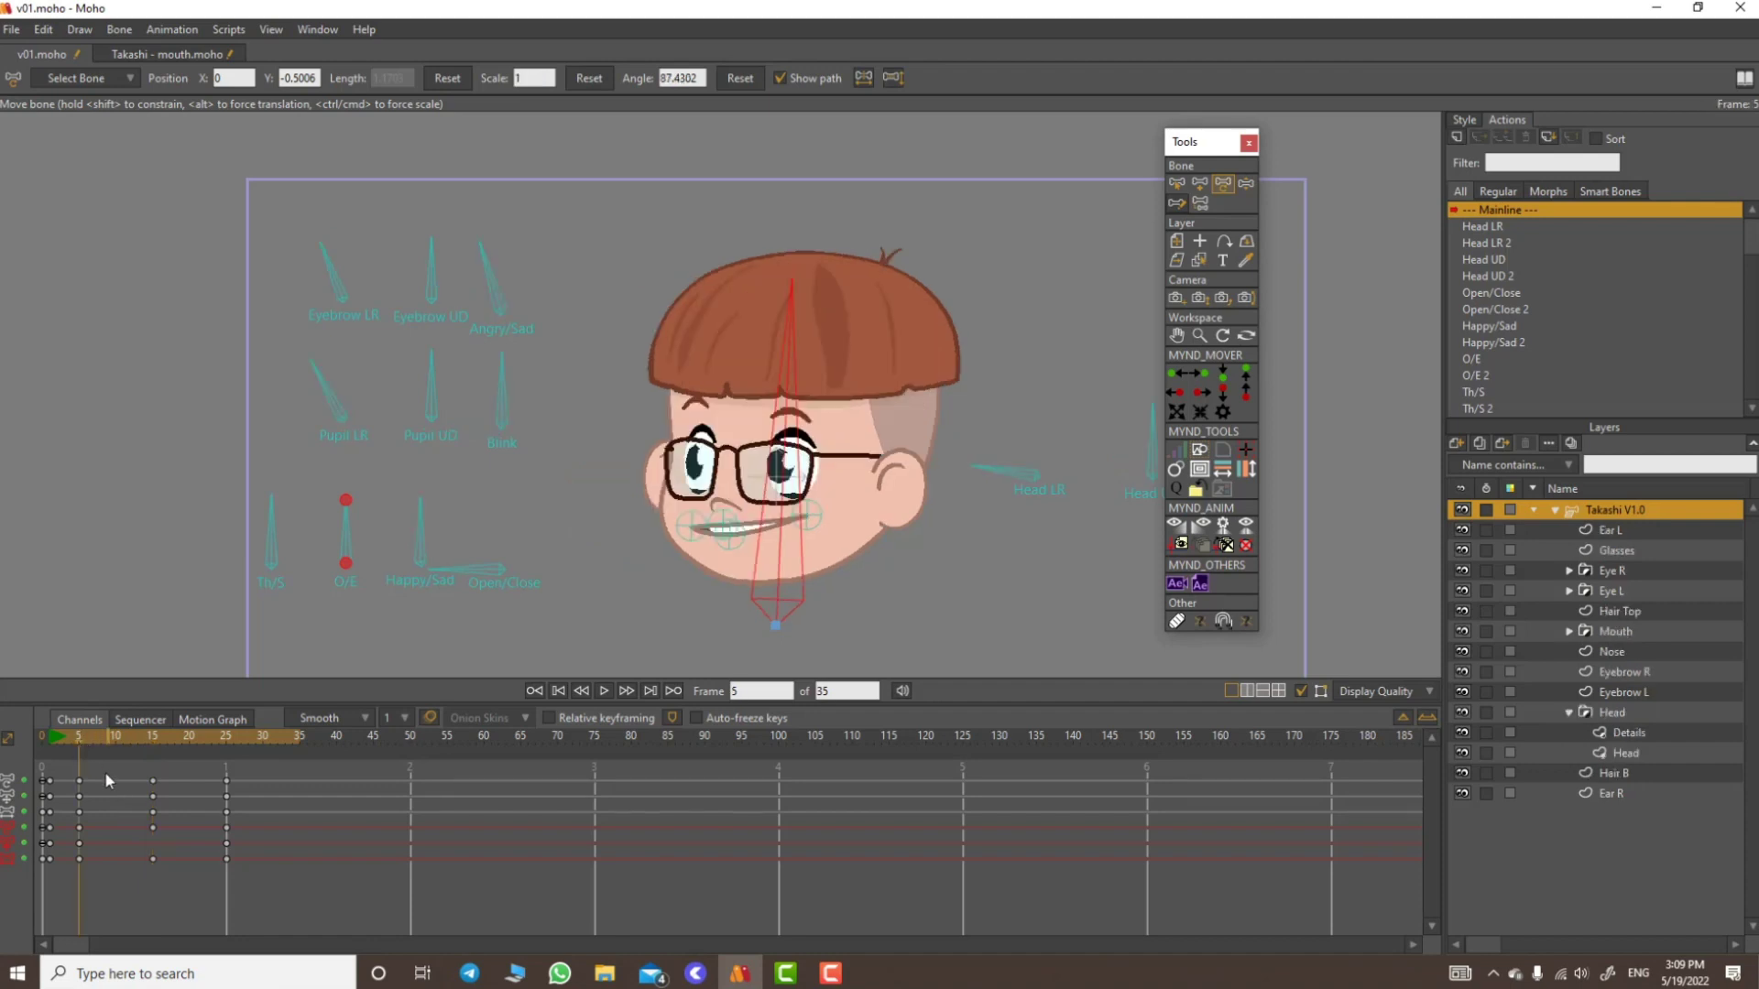
Step: Copy the starting pose's keyframes at frame 5 and paste them at frame 9
drag(93, 887, 74, 872)
drag(89, 766, 76, 890)
drag(86, 745, 104, 744)
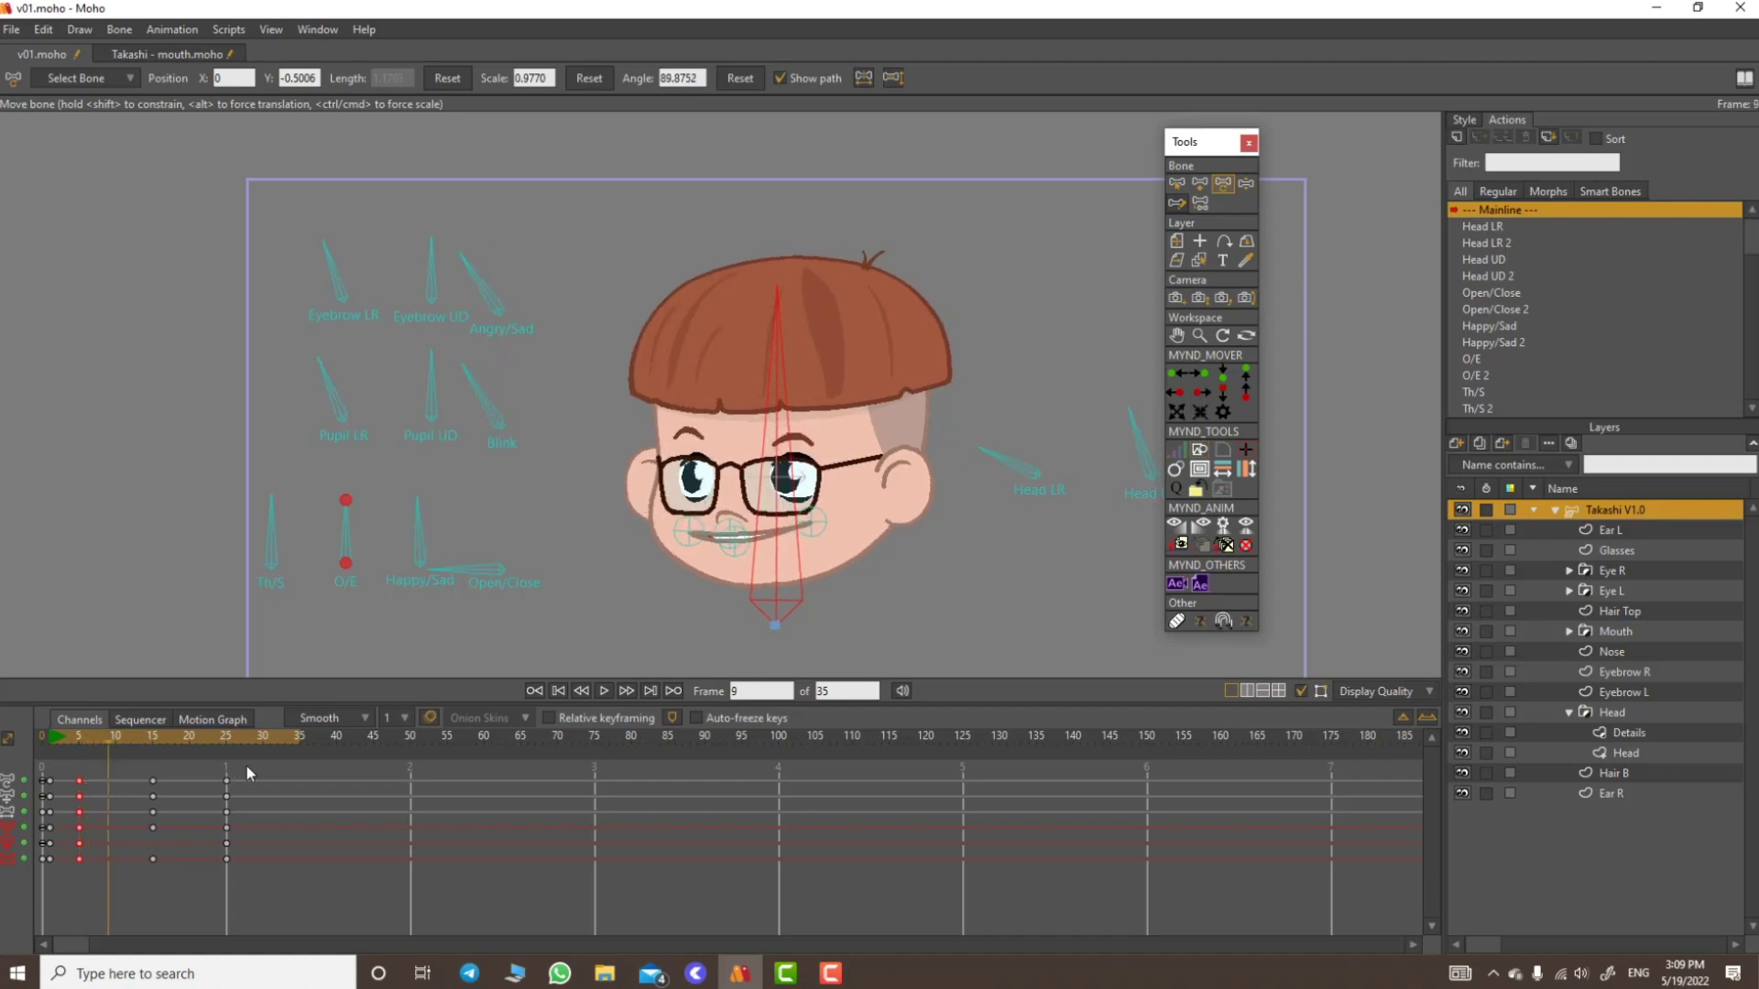
key(ctrl+v)
Step: Copy the final pose's keyframes from frame 25 to frame 21 and play back the animation
drag(247, 768, 215, 883)
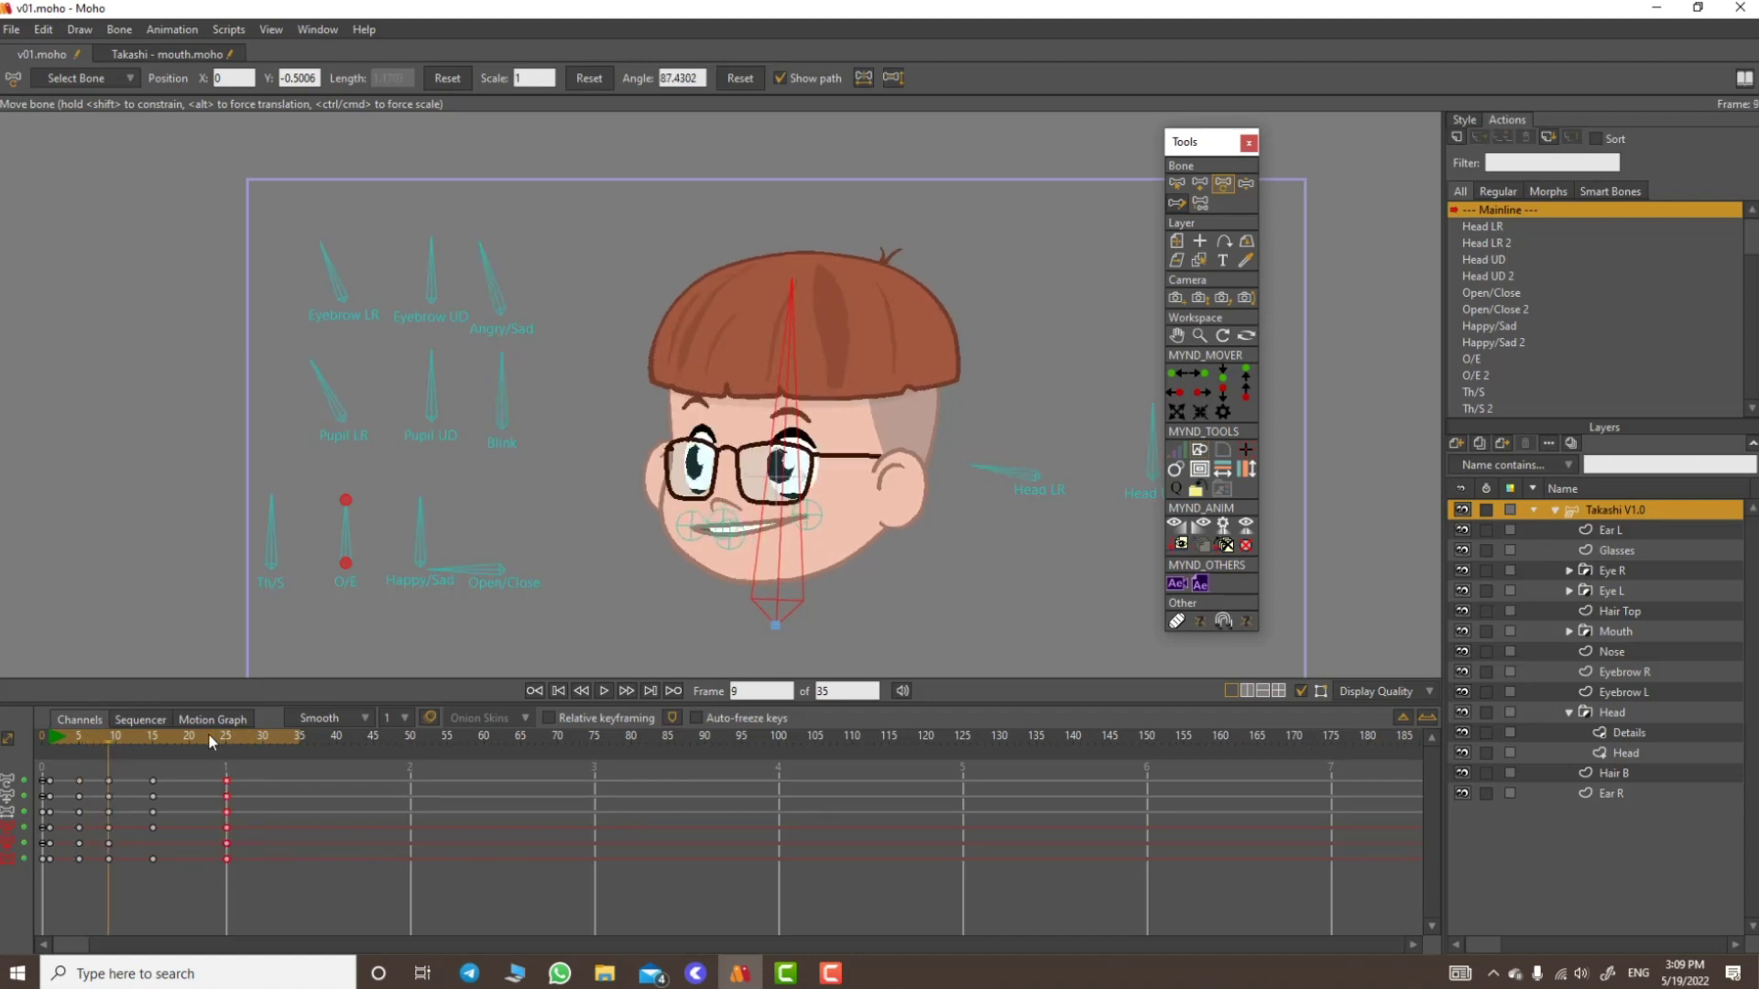
drag(207, 733, 99, 784)
key(ctrl+v)
key(space)
key(space)
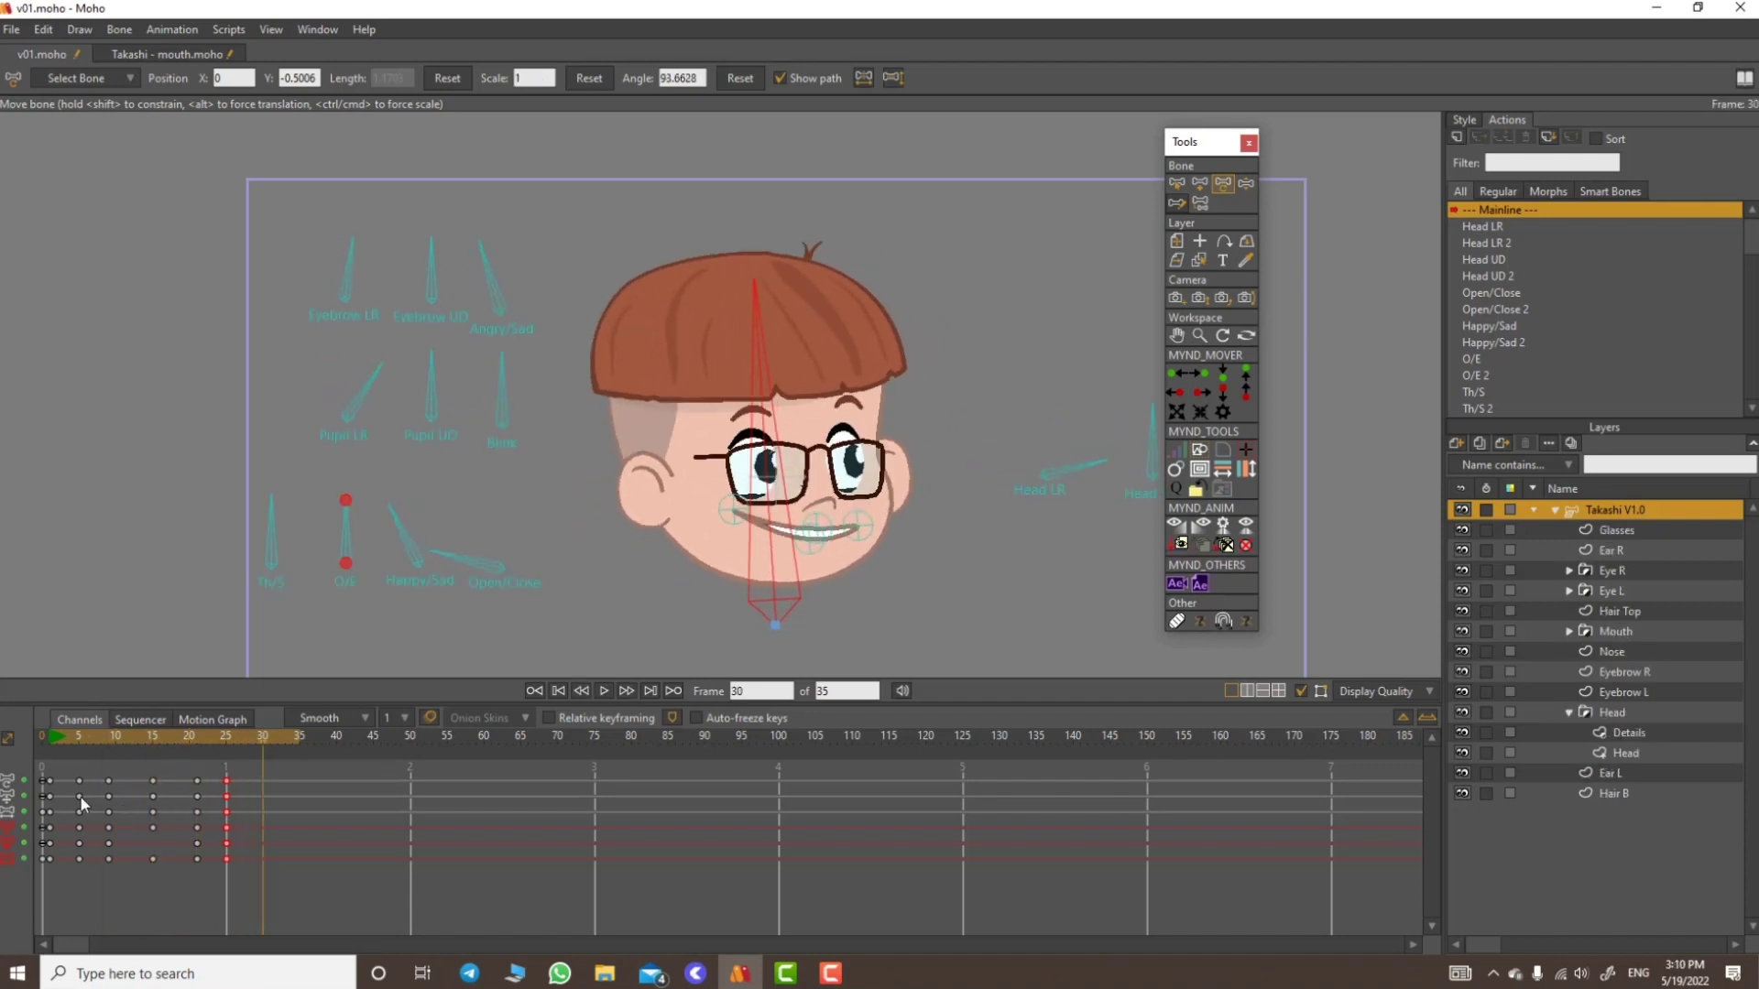
Step: Examine the duplicated poses by scrubbing the timeline, comparing the head at frames 5 and 9
click(57, 775)
drag(233, 740, 109, 837)
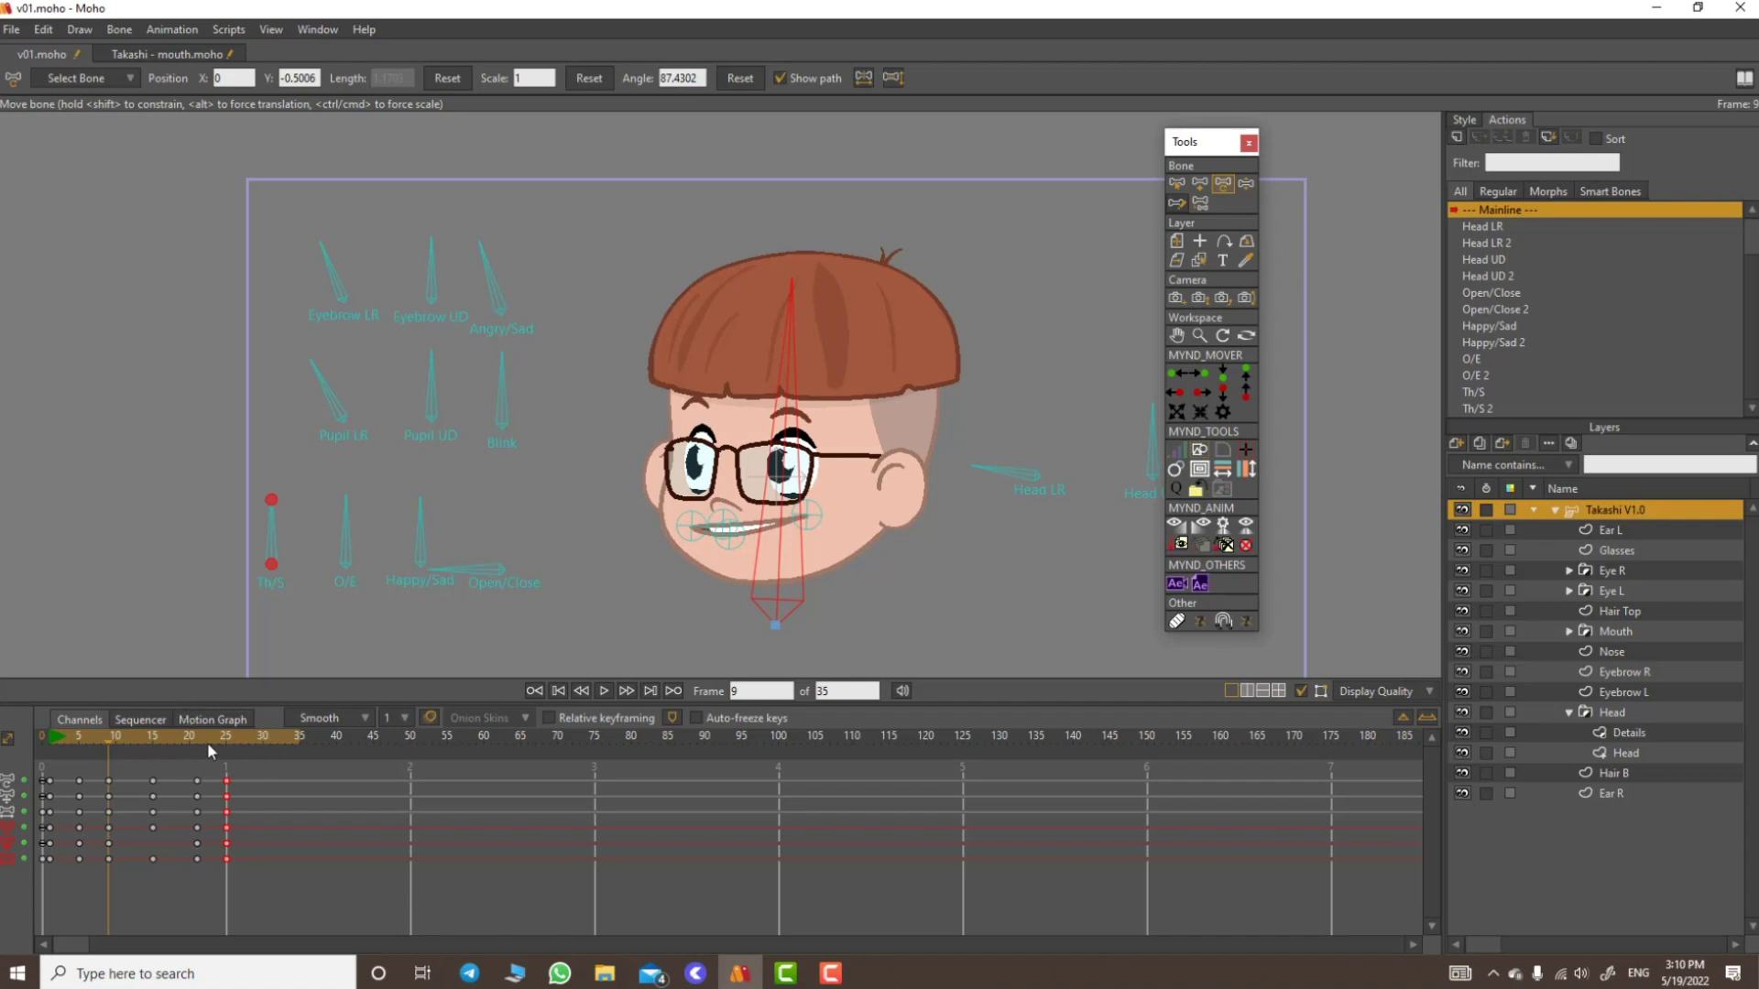
drag(124, 739, 107, 801)
drag(676, 506, 619, 450)
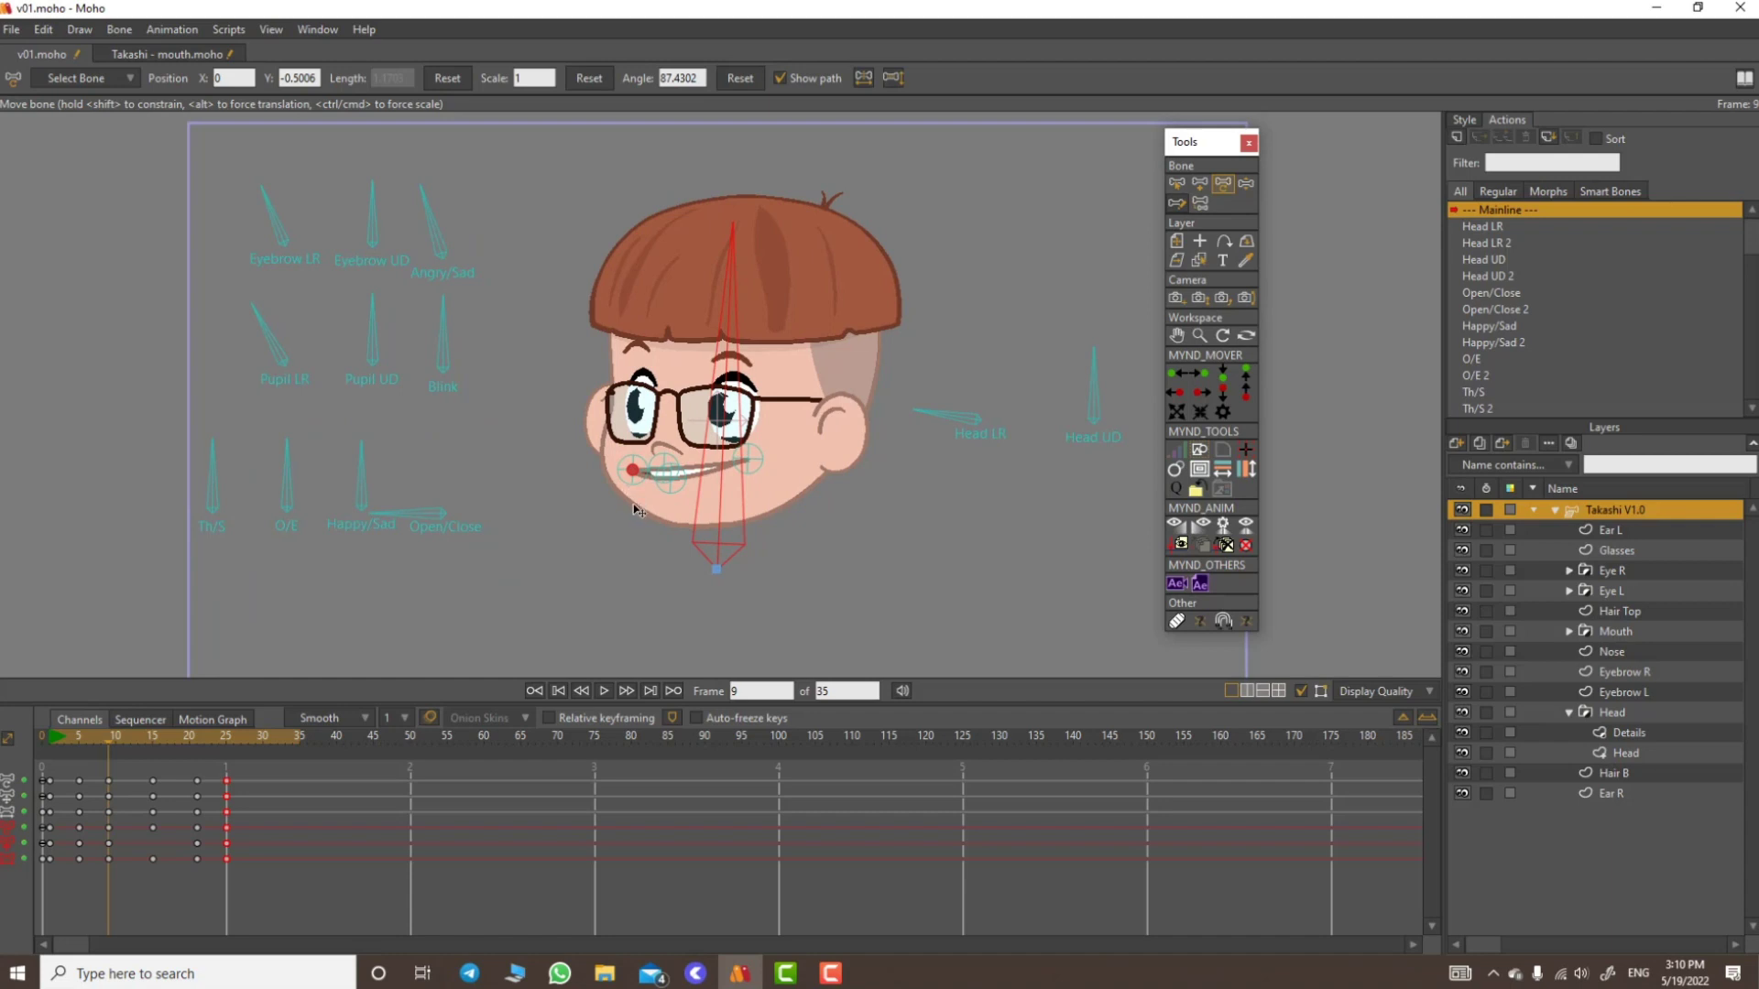
click(634, 513)
click(641, 552)
click(466, 336)
click(213, 476)
drag(88, 738, 111, 830)
mouse_move(106, 749)
mouse_down()
mouse_move(81, 747)
mouse_move(108, 771)
mouse_up()
click(1136, 234)
click(213, 477)
click(79, 740)
mouse_move(111, 748)
mouse_down()
mouse_move(89, 751)
mouse_move(110, 769)
mouse_up()
Step: Rotate the Head UD bone slightly clockwise to about 82 degrees at frame 9 to raise the face
click(1246, 182)
drag(534, 244, 531, 262)
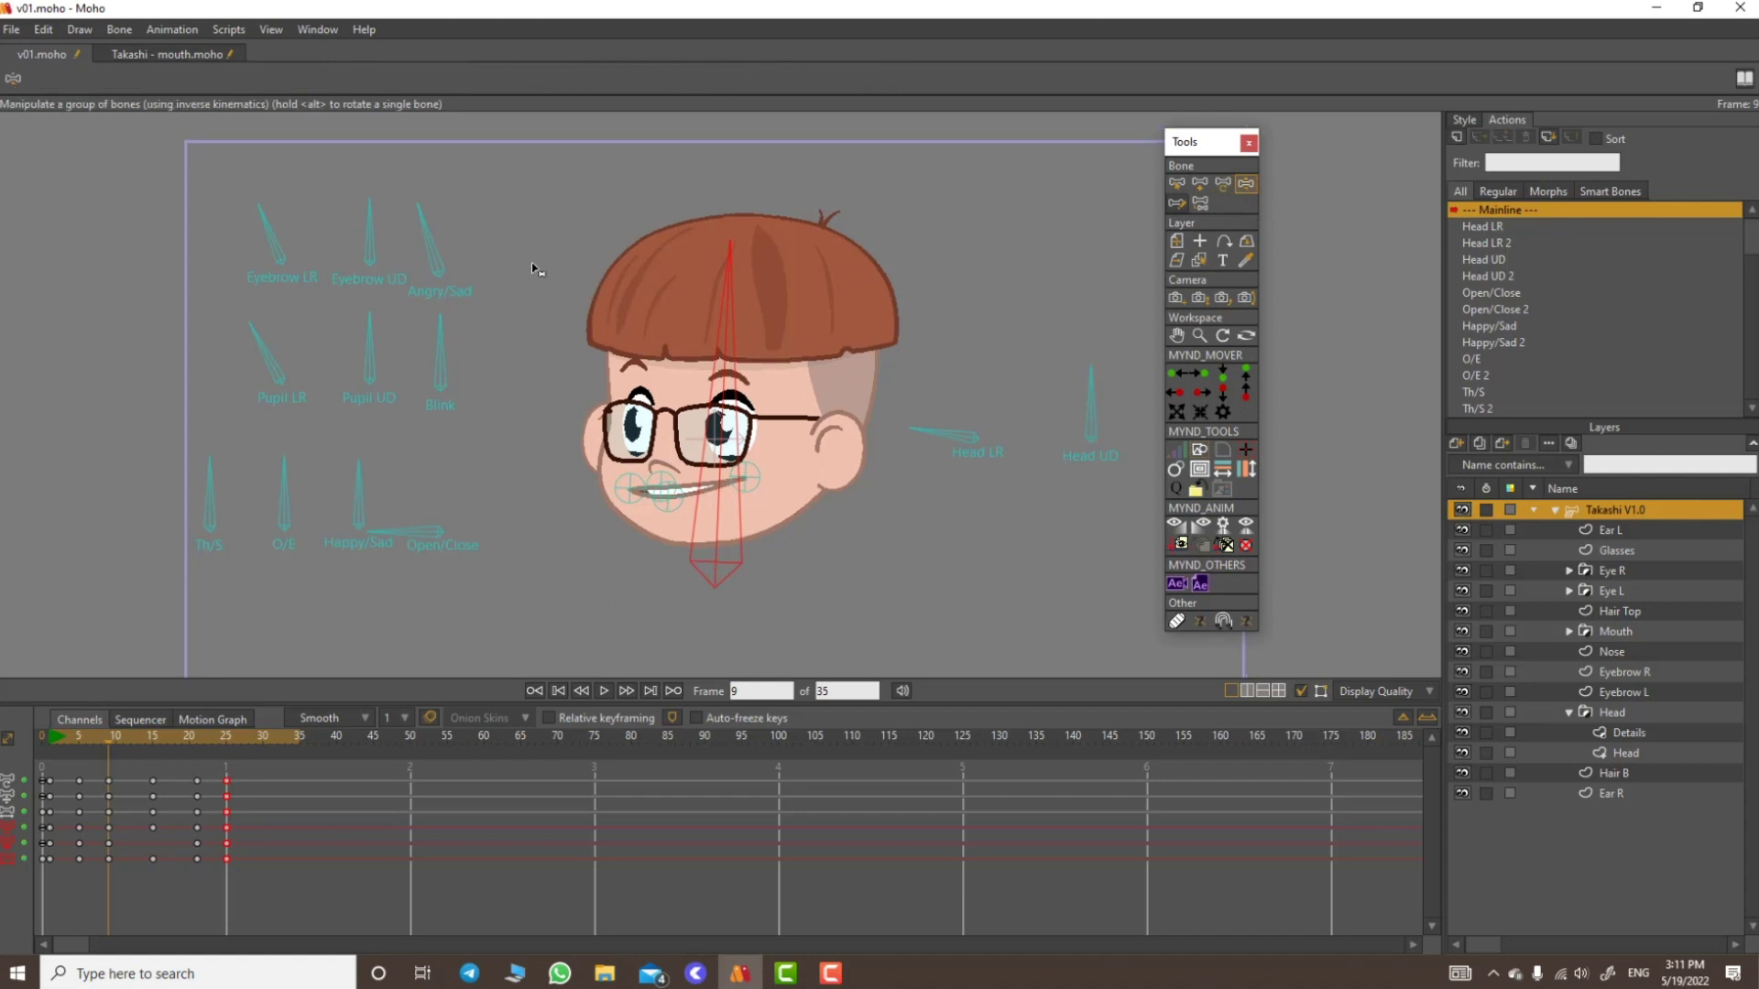
drag(1091, 375, 1103, 377)
click(1225, 183)
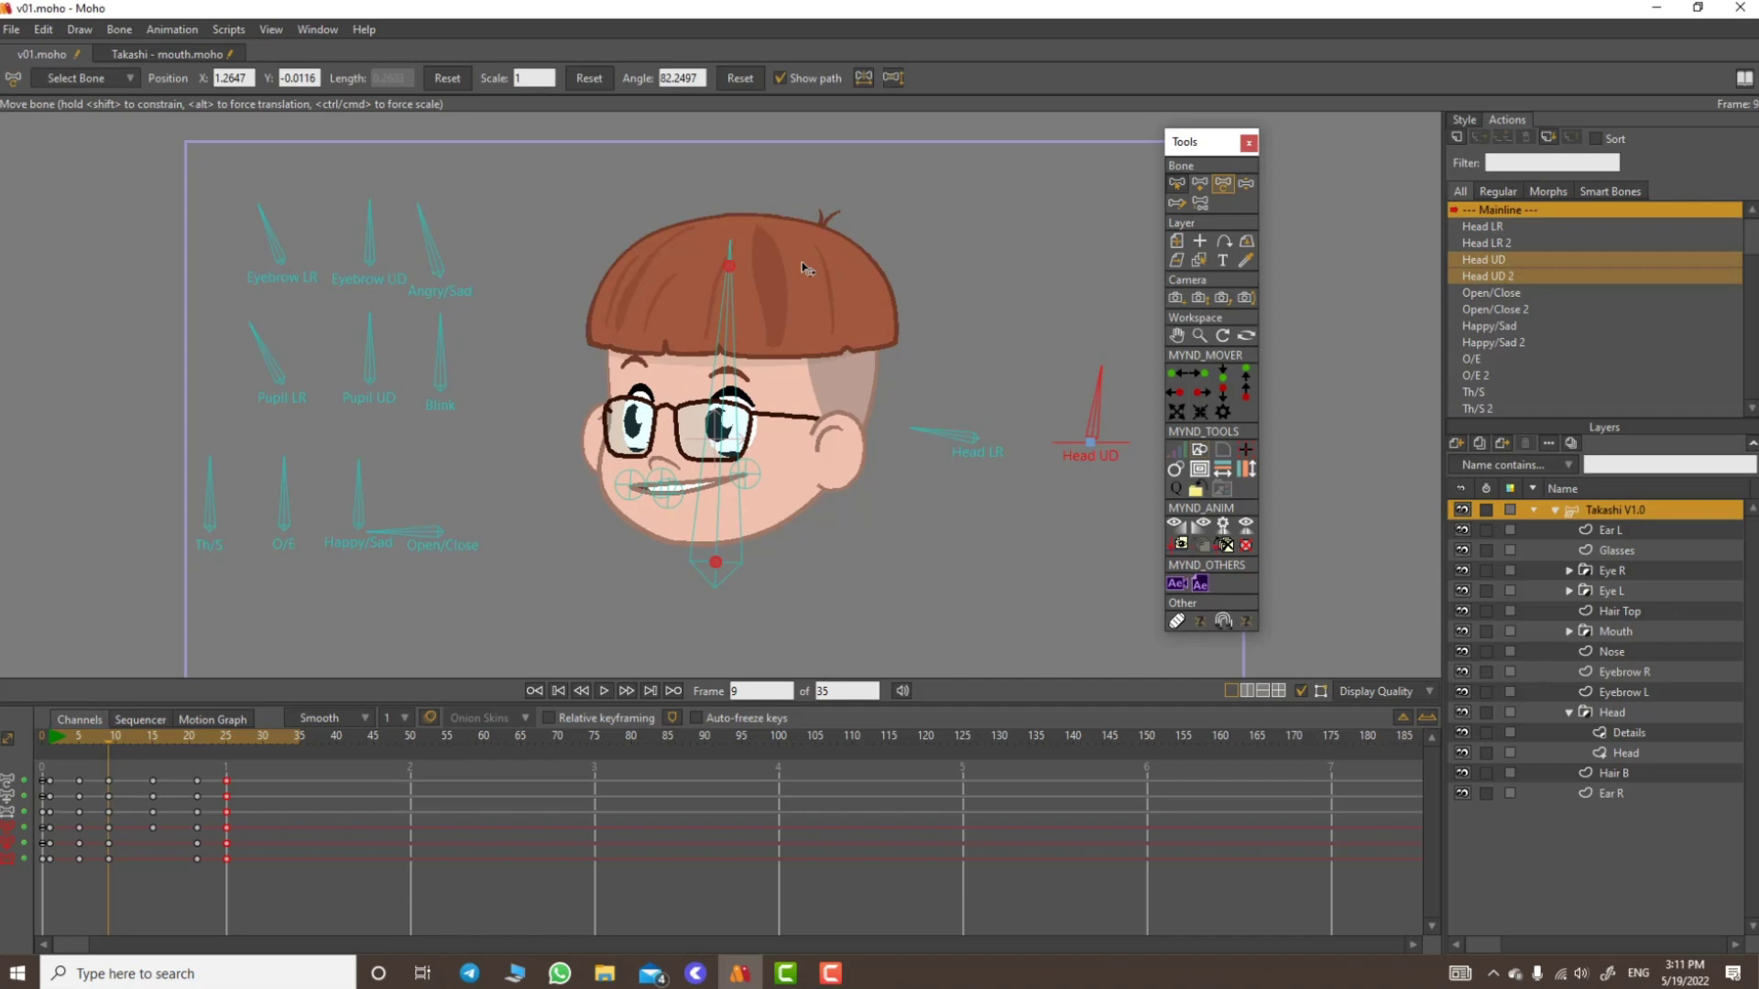
click(729, 264)
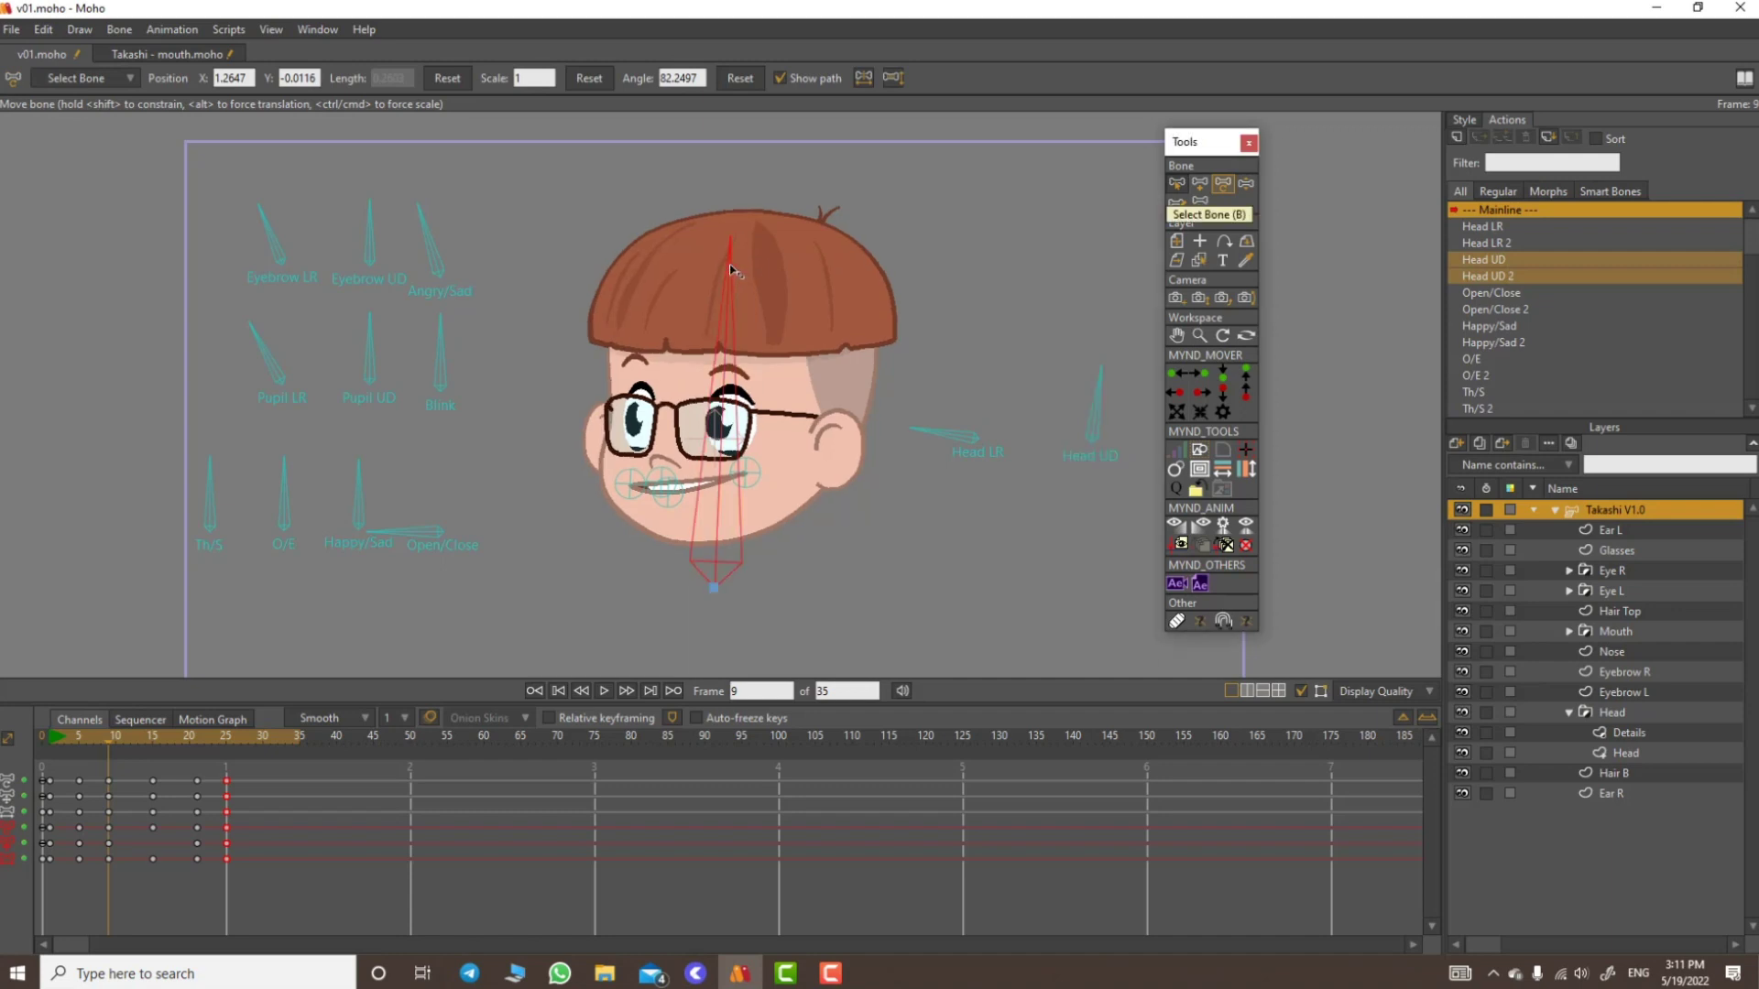
Step: Rotate the Blink bone slightly clockwise and the Eyebrow UD bone slightly counterclockwise at frame 9
click(1242, 184)
drag(443, 330, 453, 343)
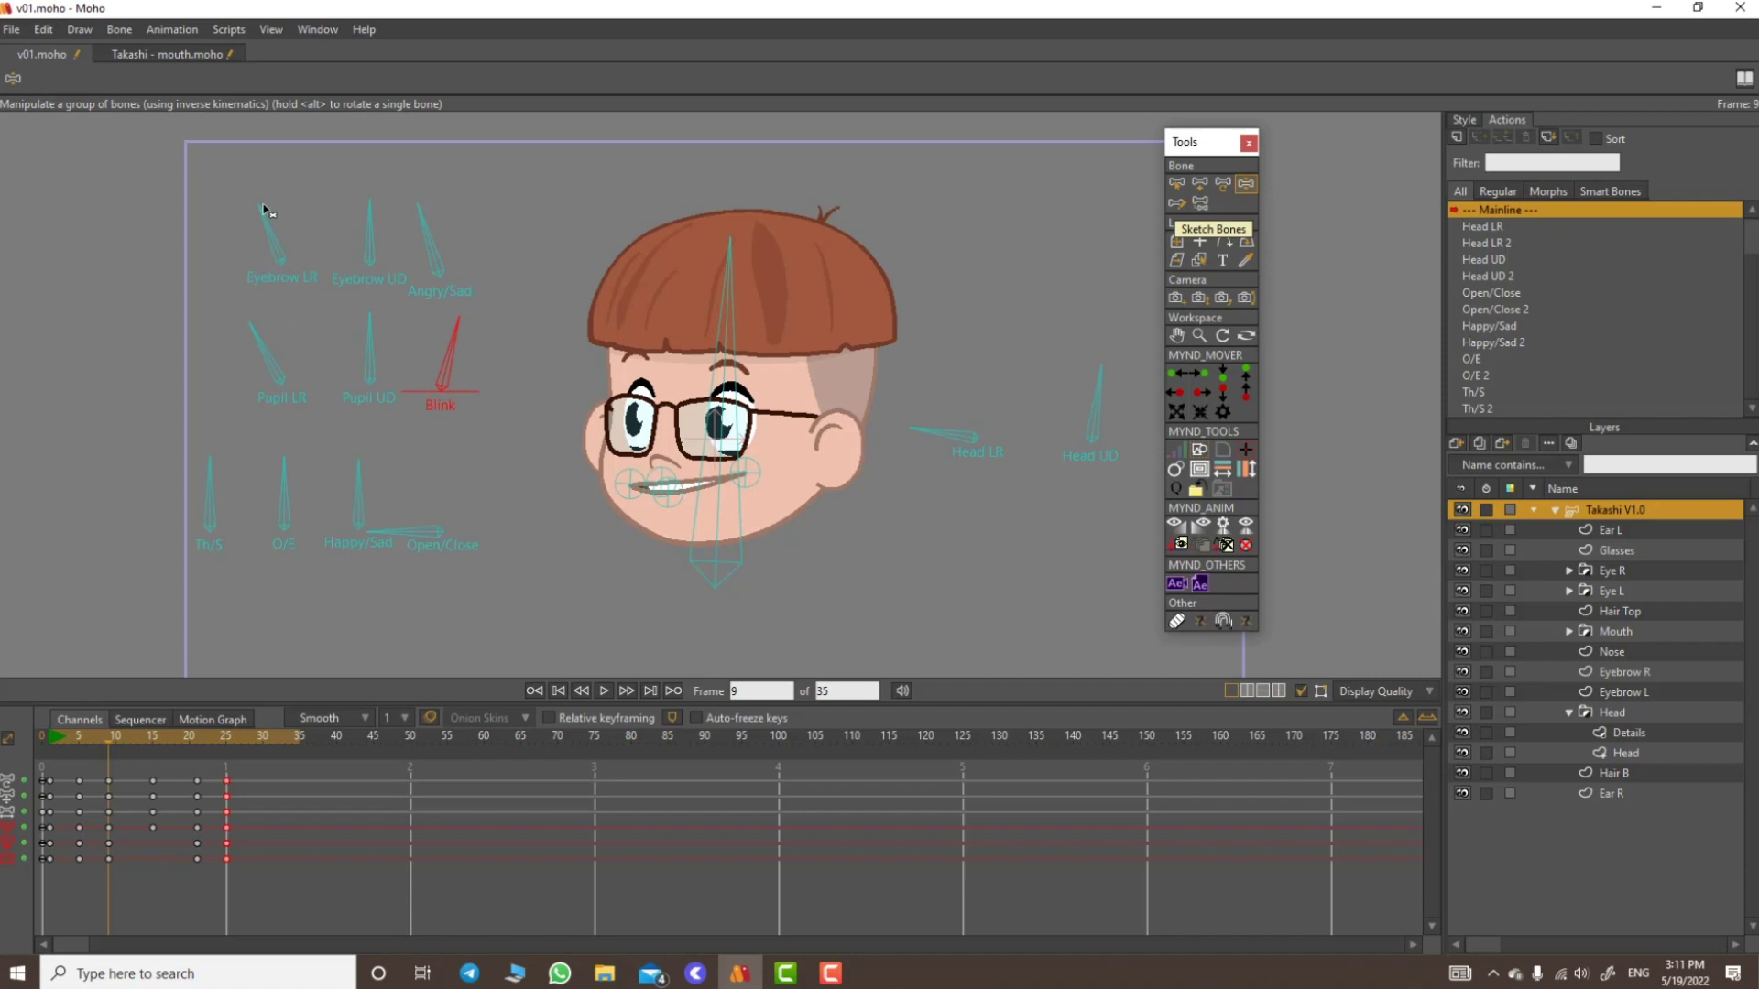
drag(367, 207, 353, 211)
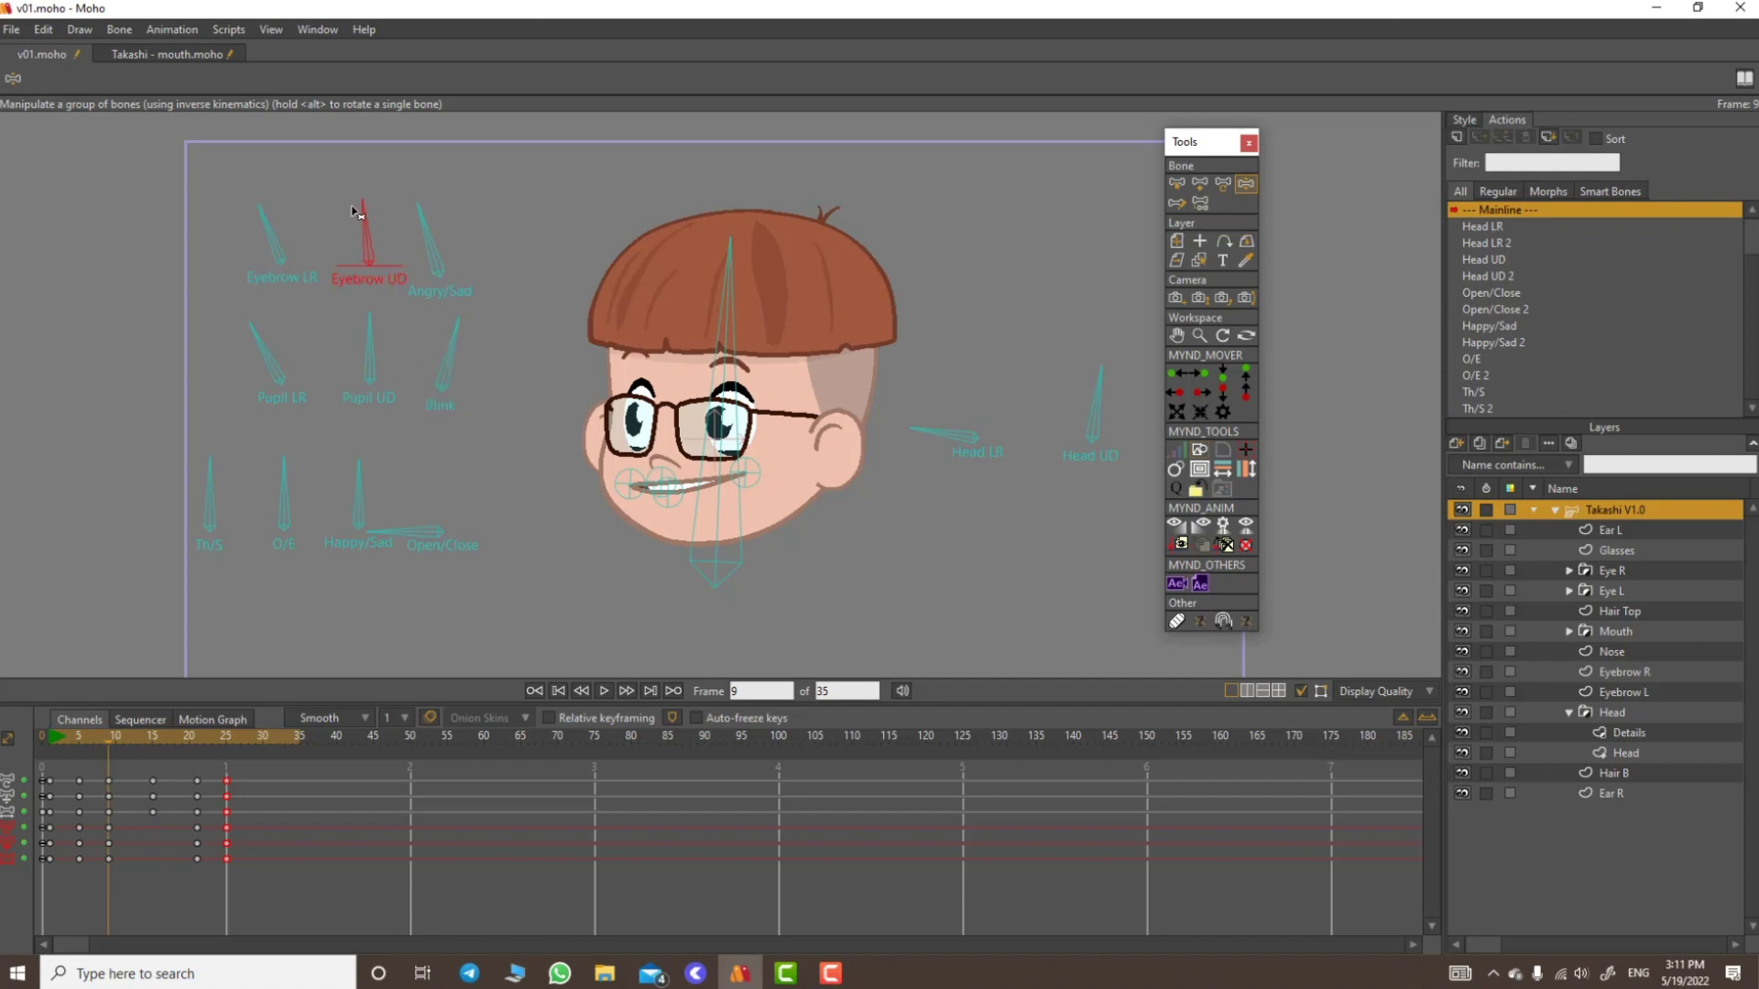
Step: Tilt the main head bone slightly left at frame 9, then preview the motion through to frame 22
drag(733, 234, 729, 234)
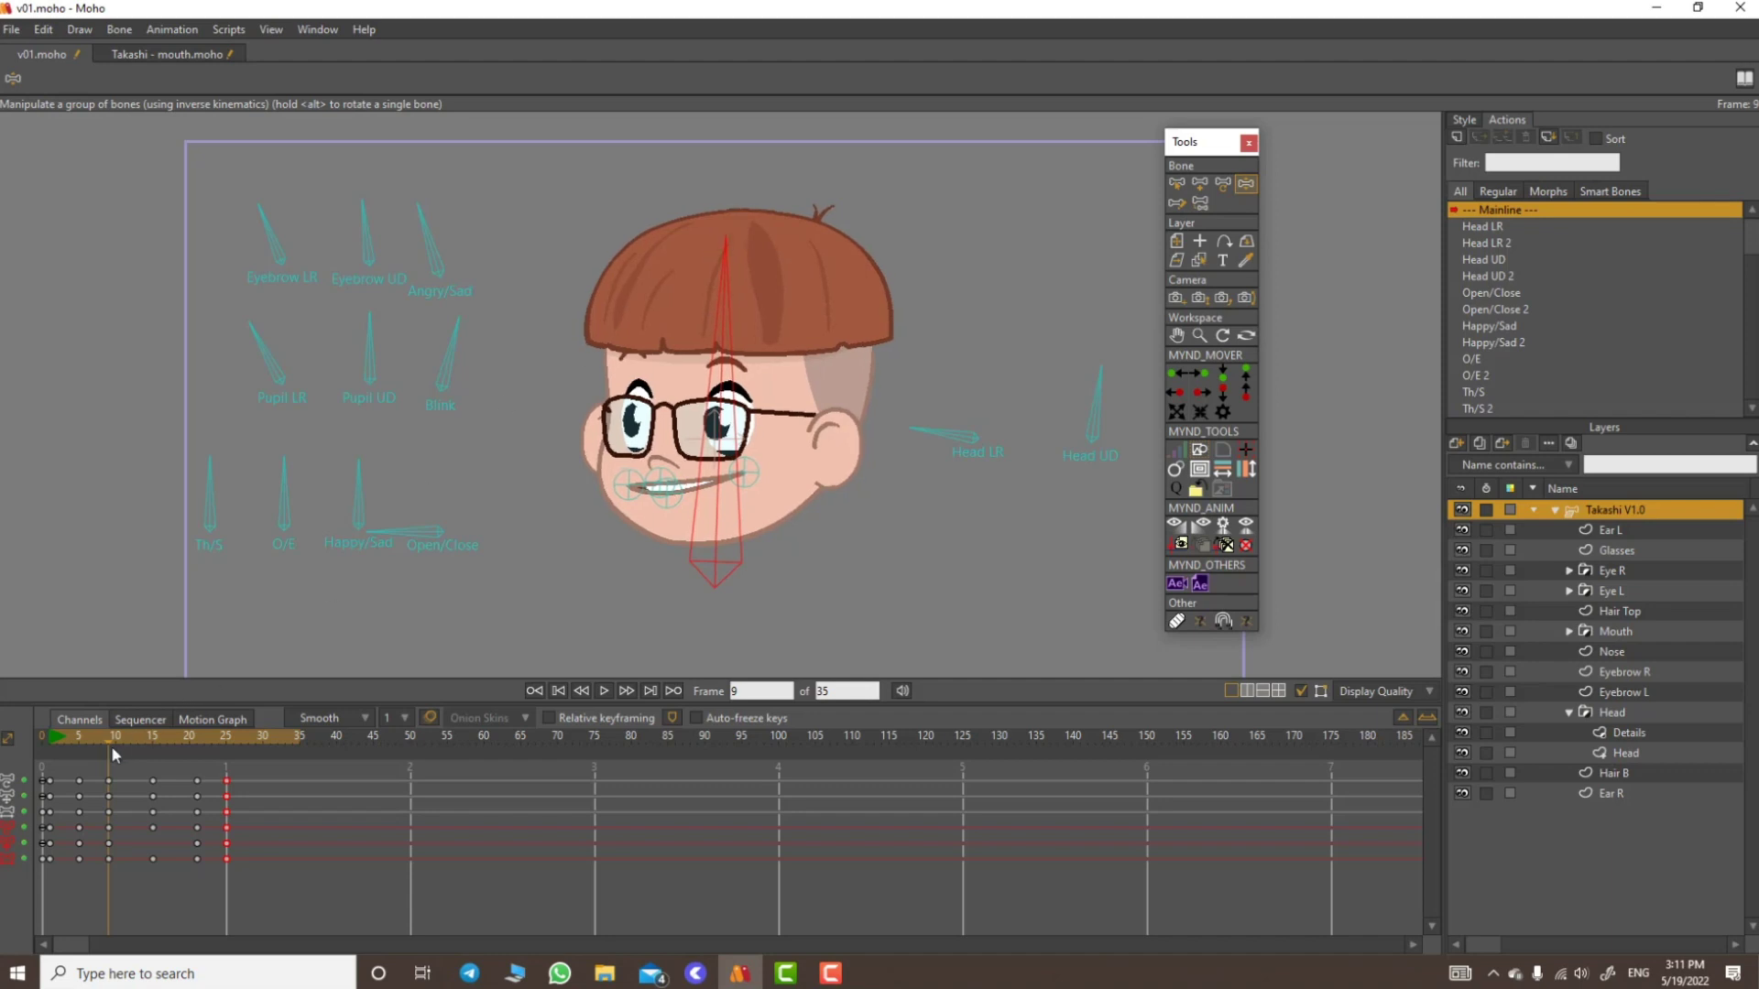
drag(68, 735, 207, 830)
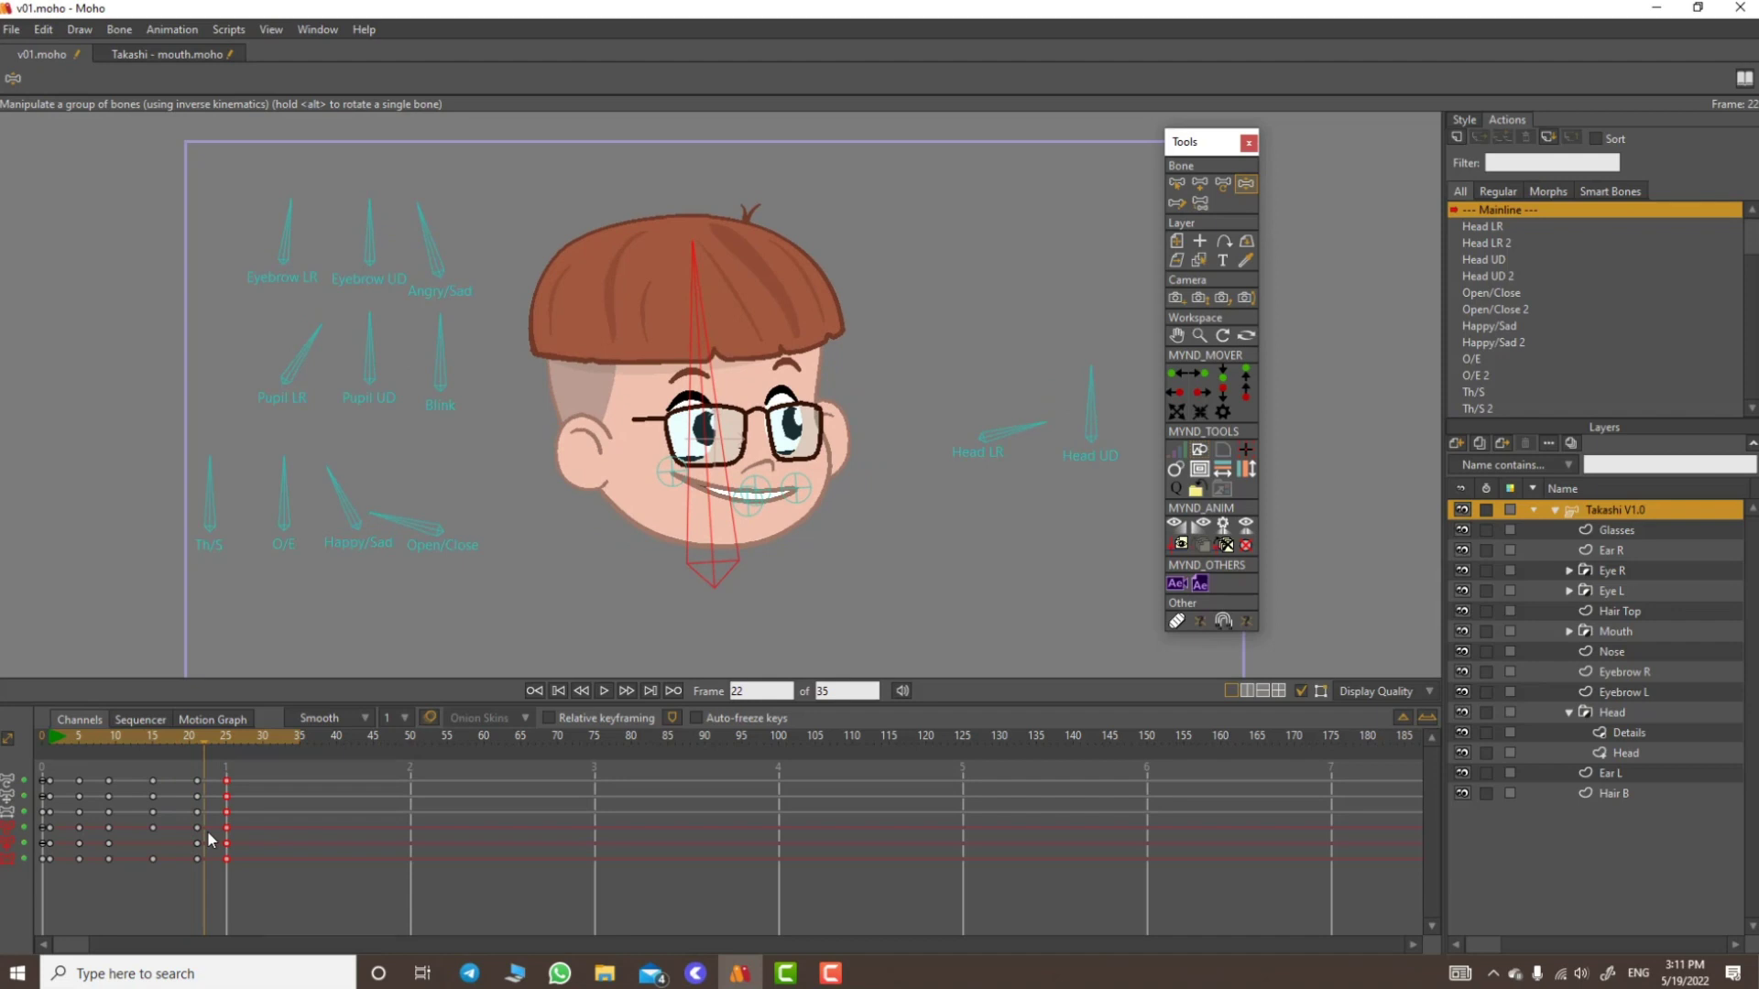
Step: Tilt the main head bone slightly right at frame 21, checking it against the final pose at frame 25
click(201, 834)
drag(192, 733, 223, 751)
click(197, 739)
mouse_move(191, 746)
mouse_down()
mouse_move(163, 740)
mouse_move(225, 760)
mouse_move(163, 773)
mouse_move(194, 778)
mouse_up()
drag(698, 247, 714, 250)
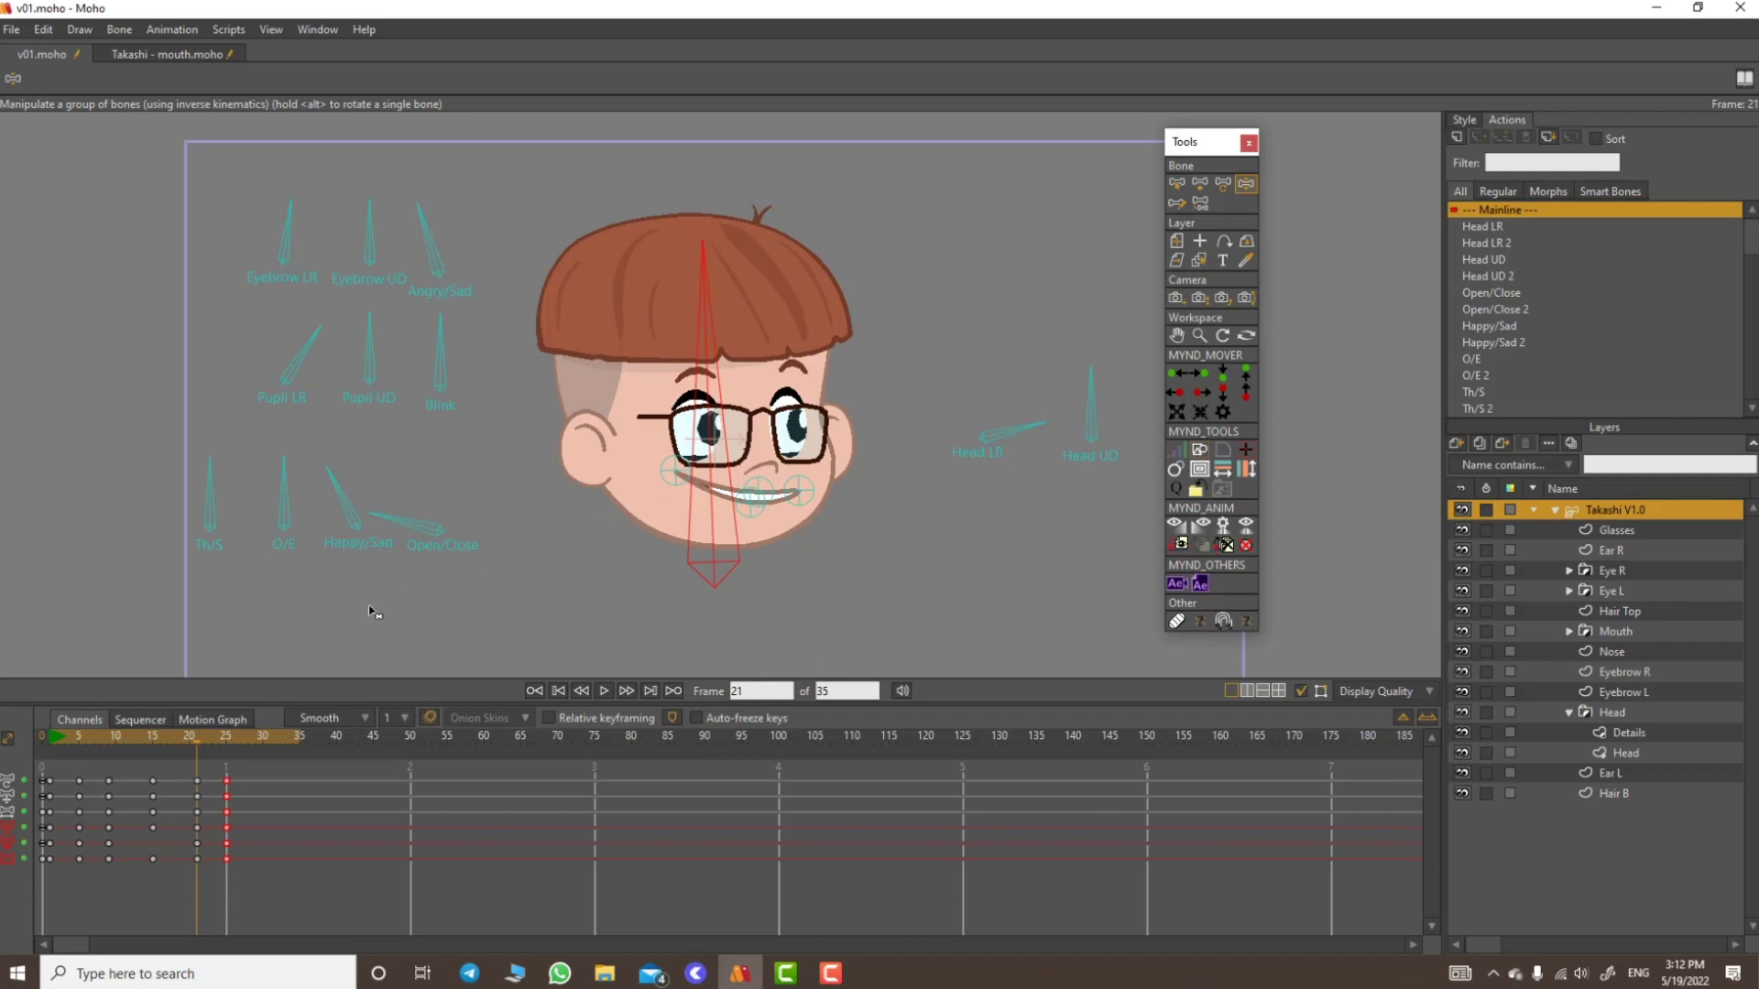
drag(211, 739, 197, 799)
Step: Rotate the Blink and Head UD bones slightly clockwise and the Eyebrow UD bone slightly counterclockwise at frame 21
drag(449, 344, 458, 349)
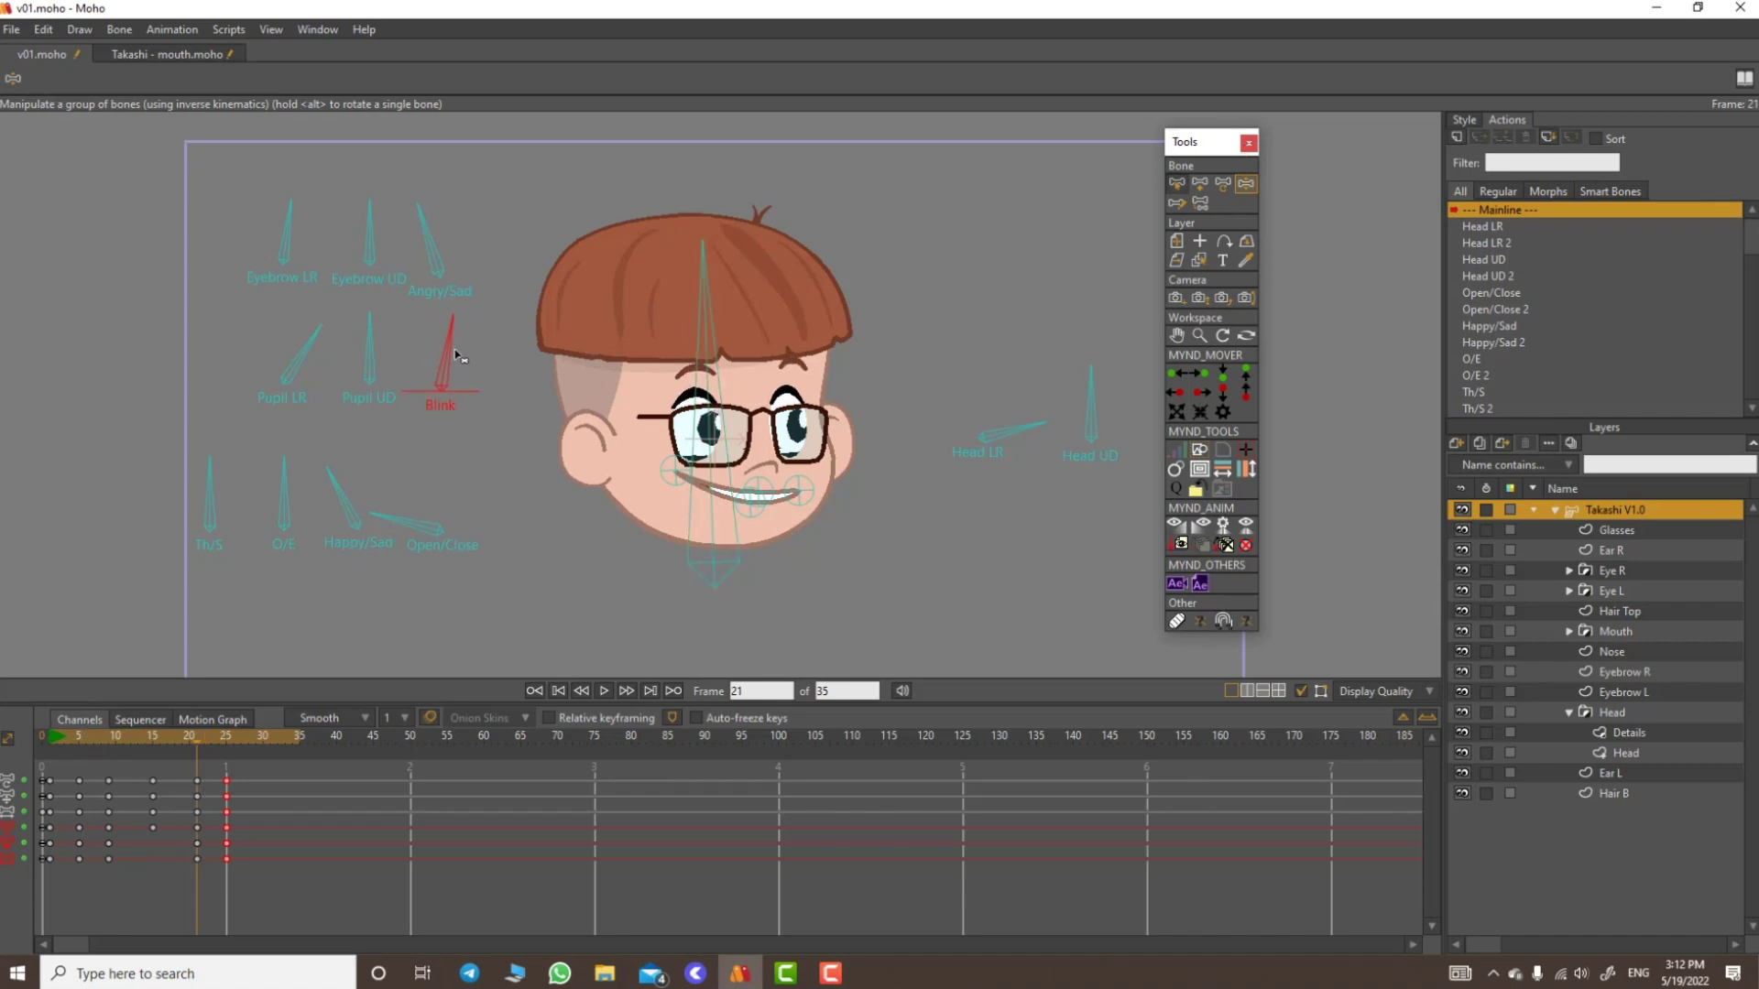
drag(1086, 370, 1103, 368)
drag(359, 227, 362, 229)
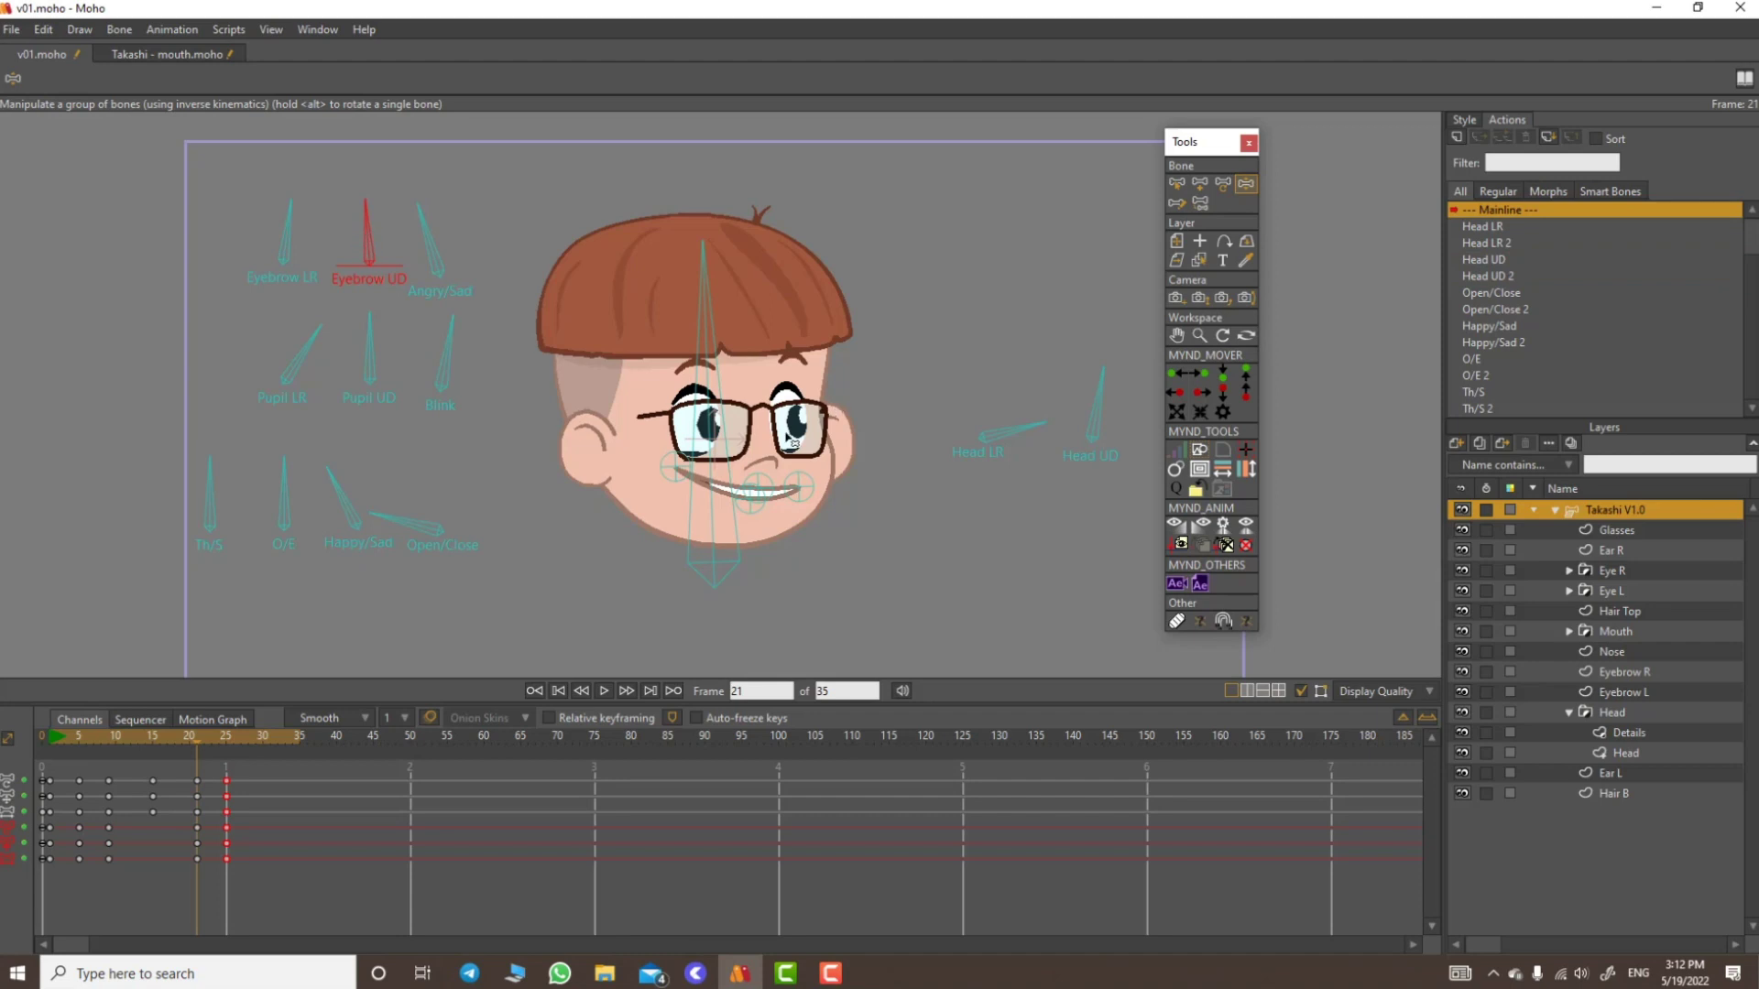
Step: Select all four mouth bones and move them up slightly at frame 9
drag(205, 735, 109, 812)
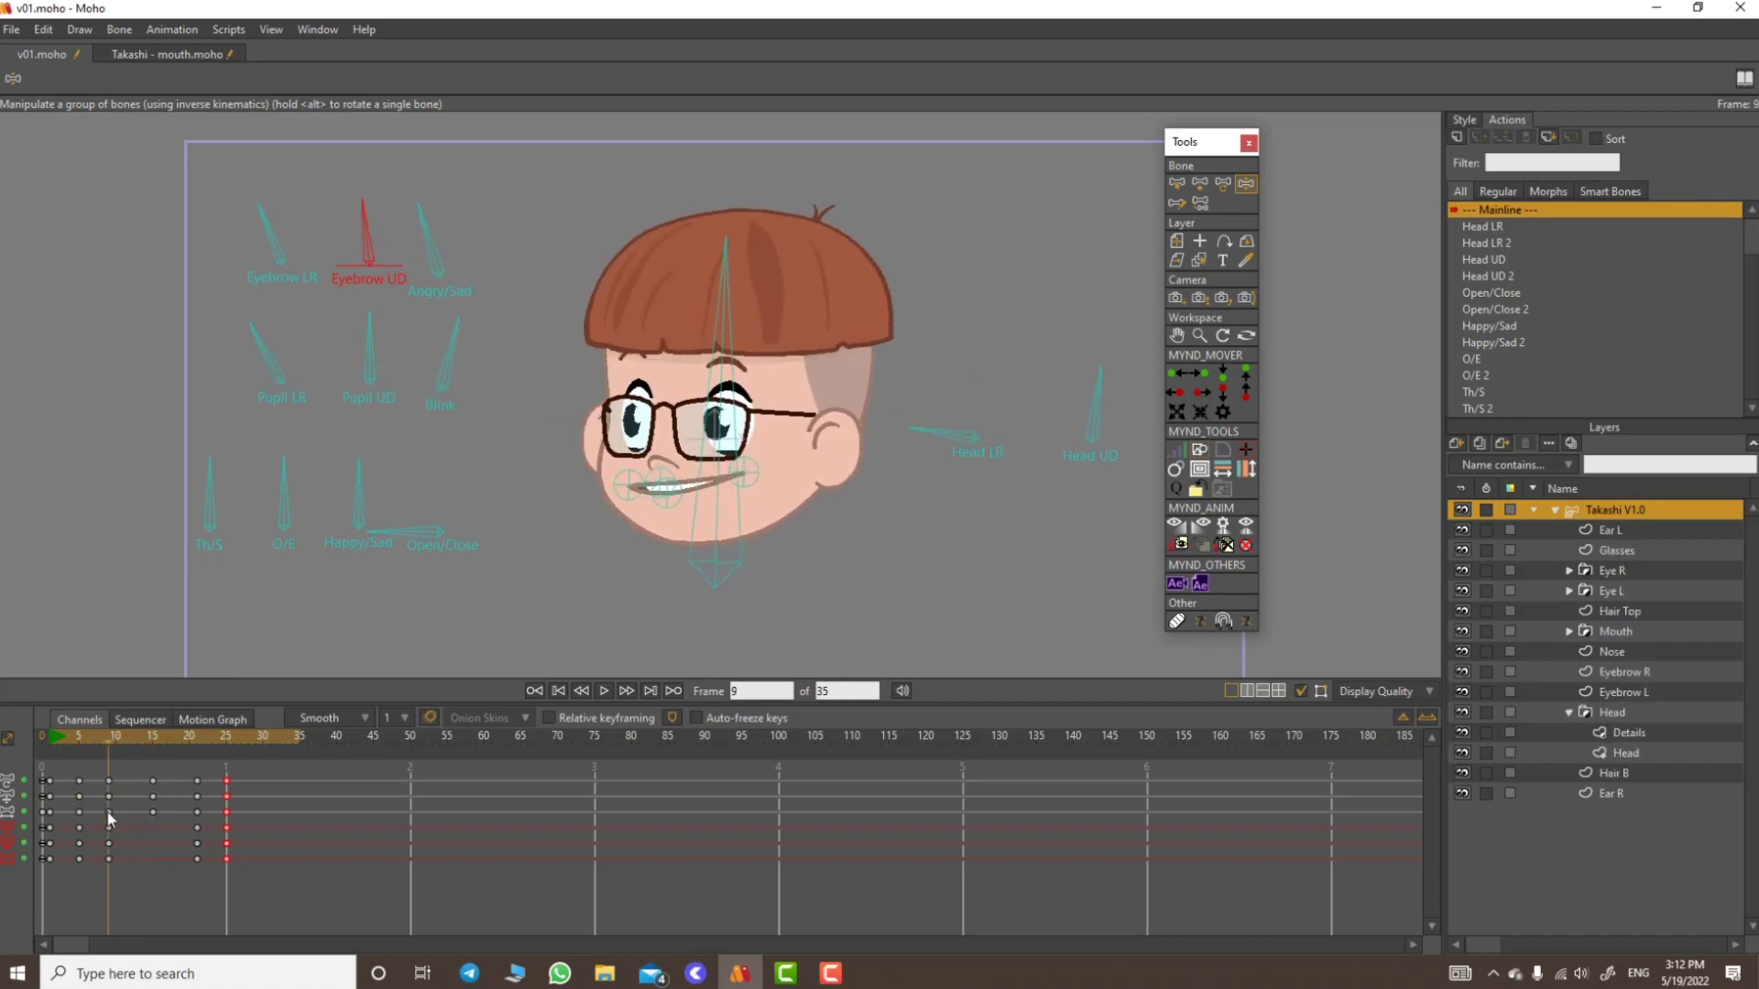
click(1199, 335)
drag(688, 479, 771, 475)
click(1177, 183)
click(761, 495)
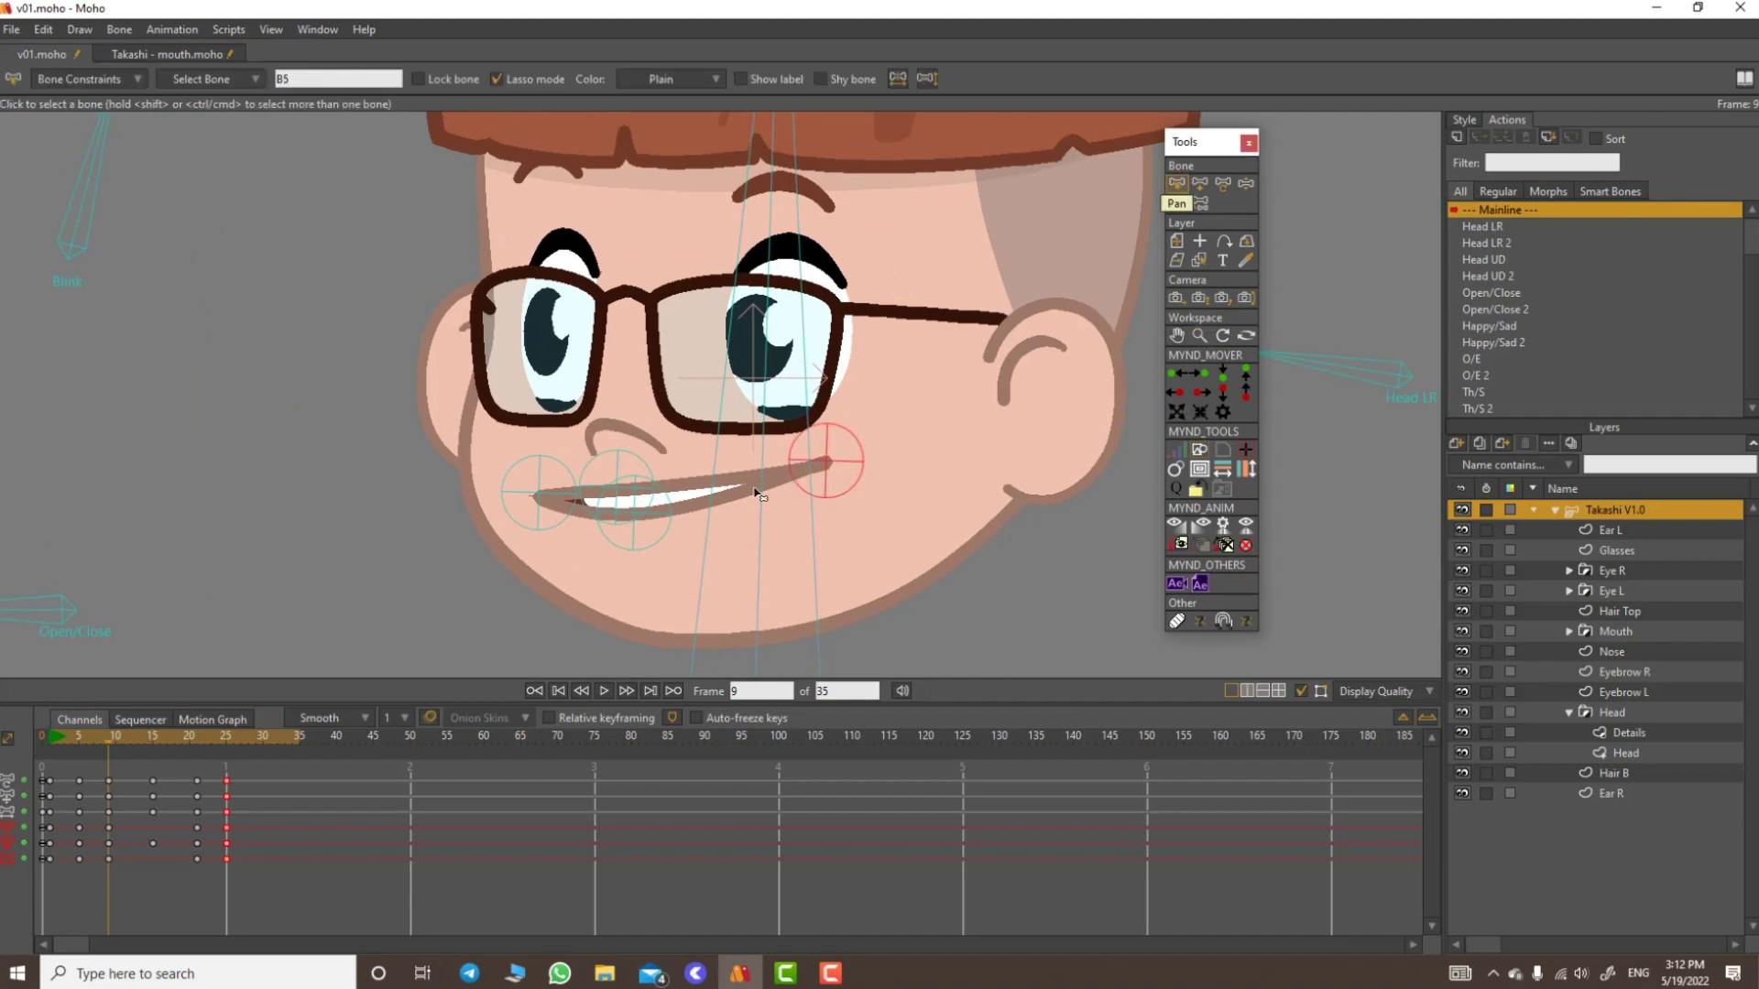
mouse_move(654, 469)
mouse_down()
mouse_move(559, 479)
mouse_move(597, 540)
mouse_up()
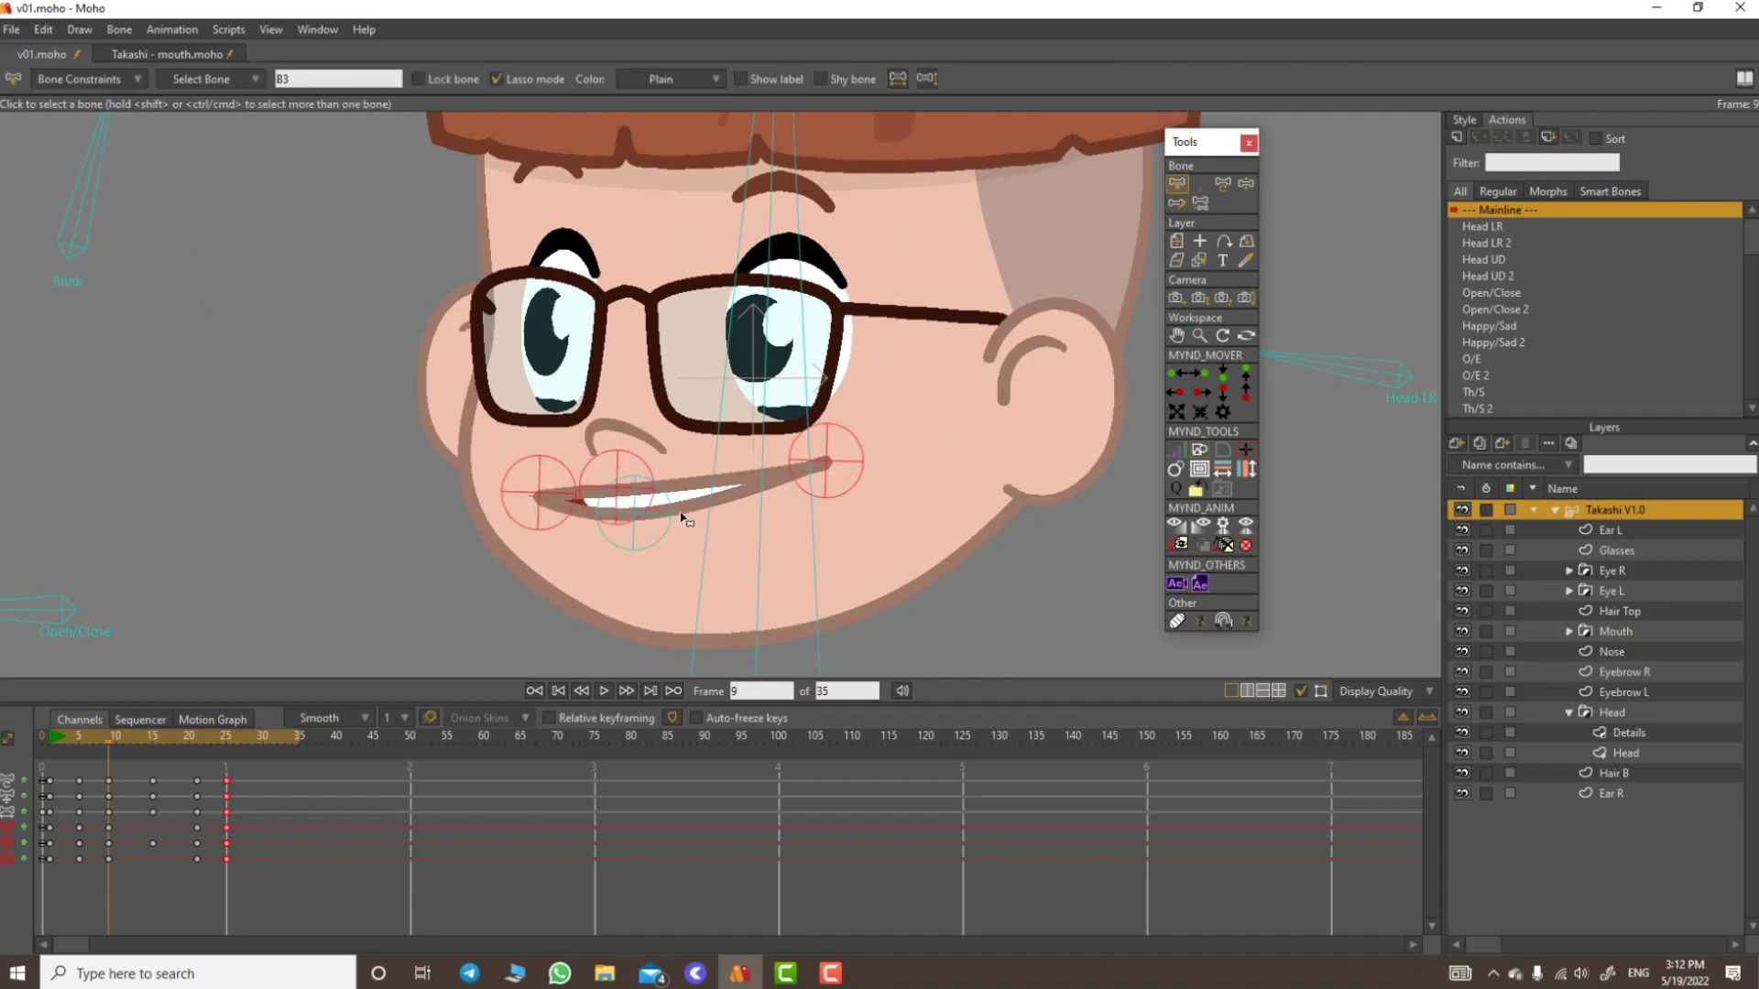
click(1223, 183)
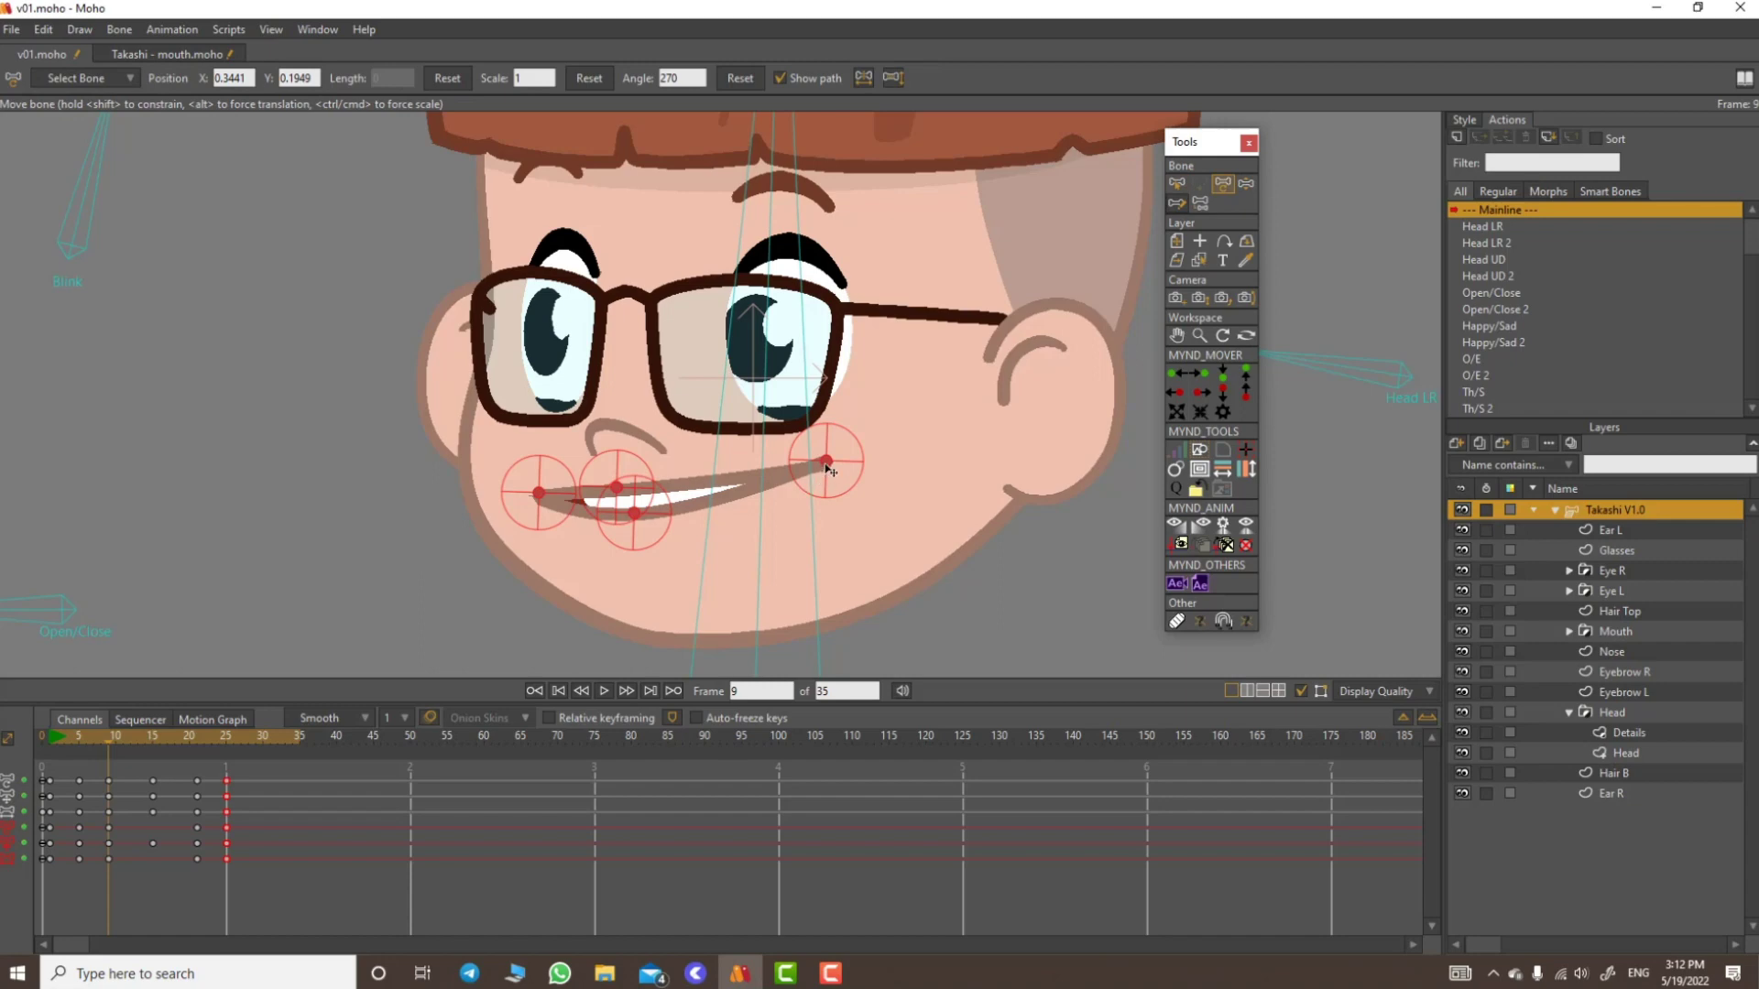
drag(827, 469, 826, 461)
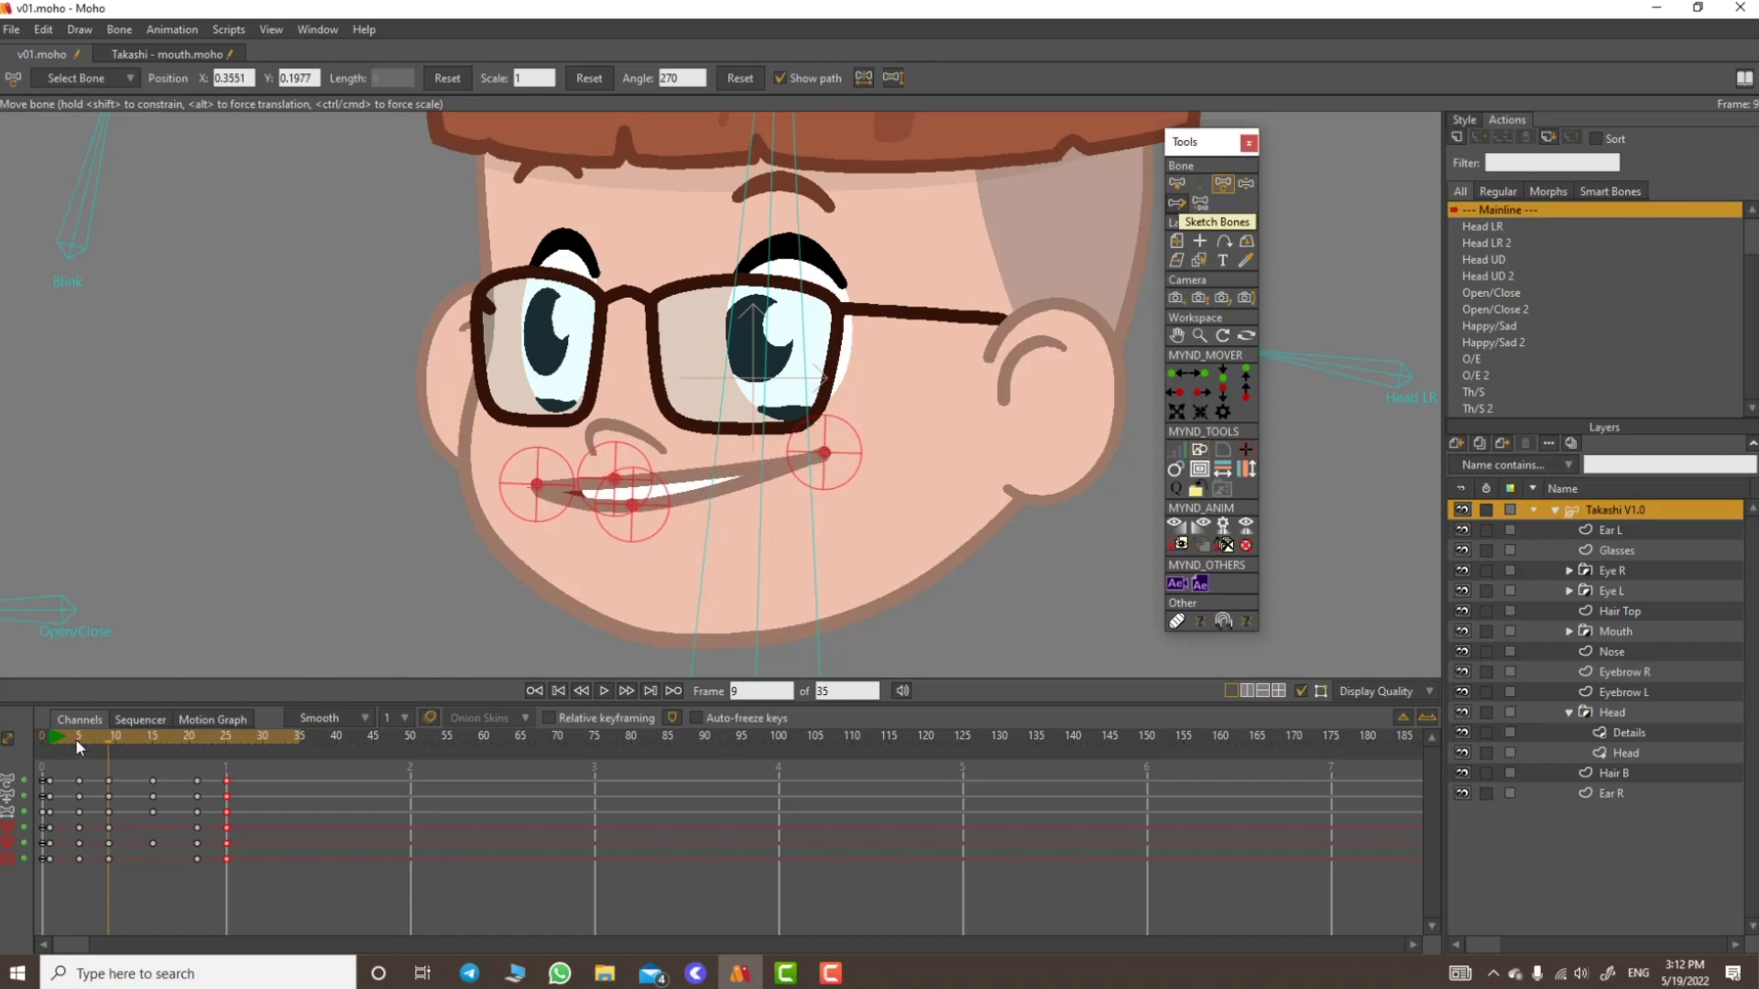
Step: Move the four mouth bones up slightly at frame 21 and compare with the final pose
drag(78, 744, 198, 799)
drag(963, 499, 974, 487)
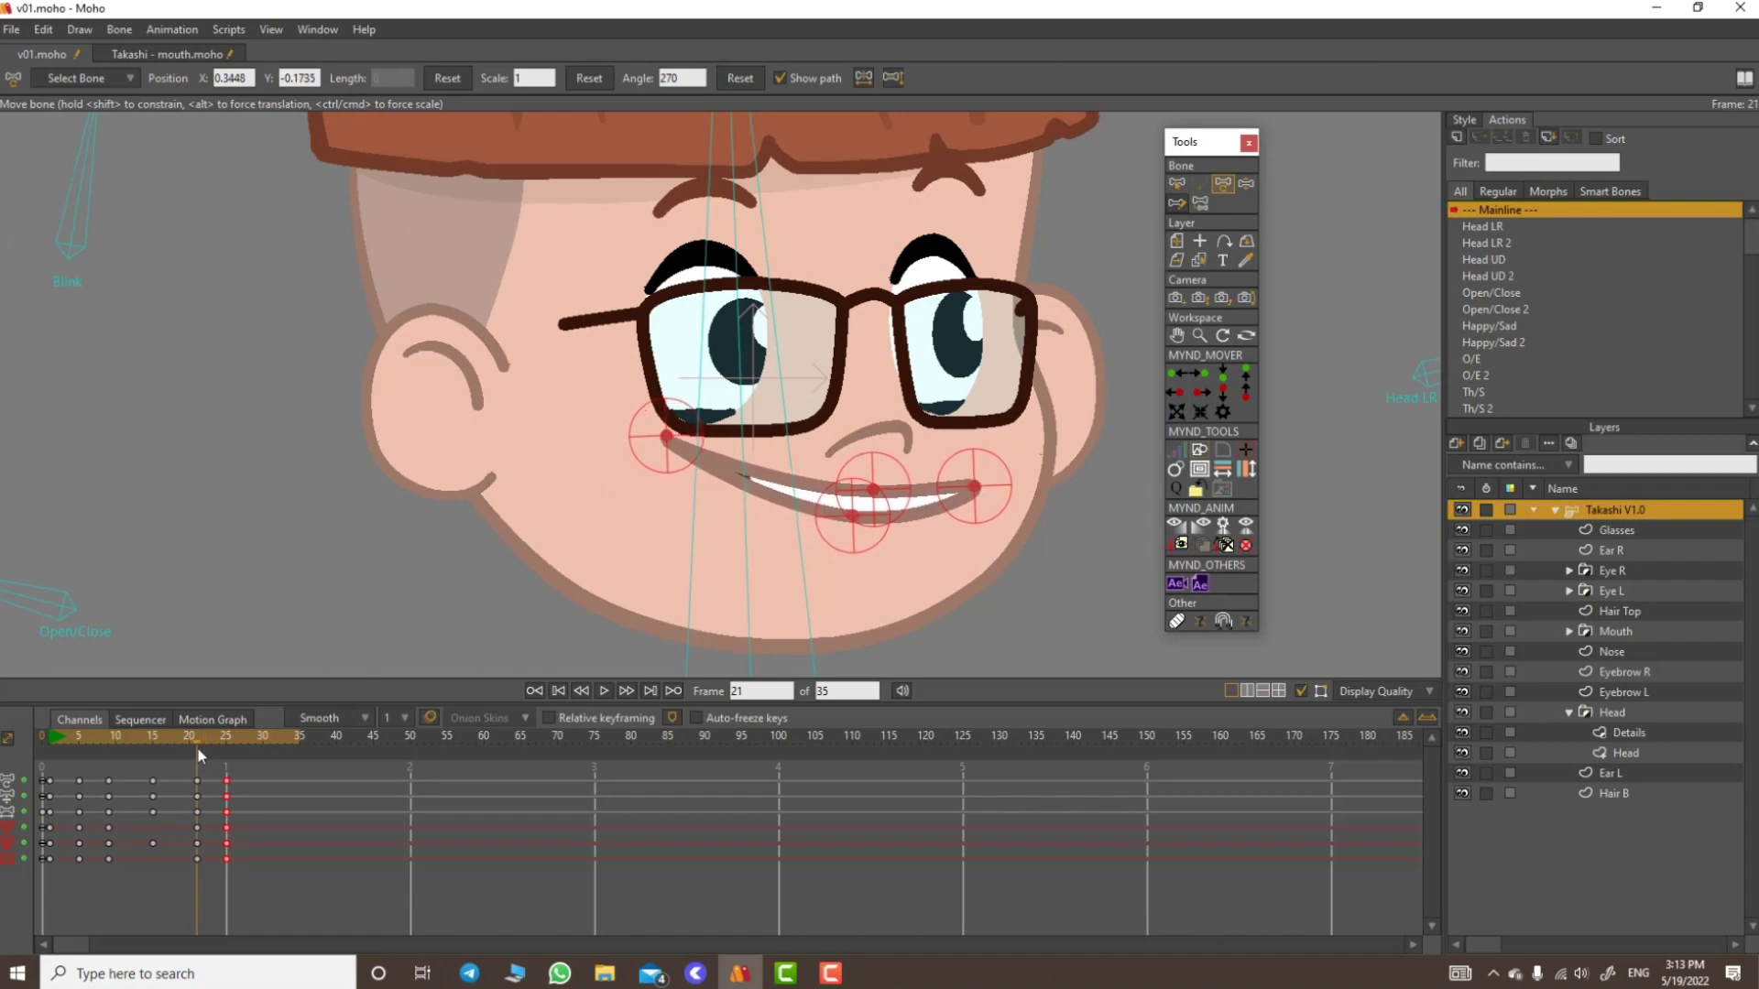
drag(200, 736, 232, 751)
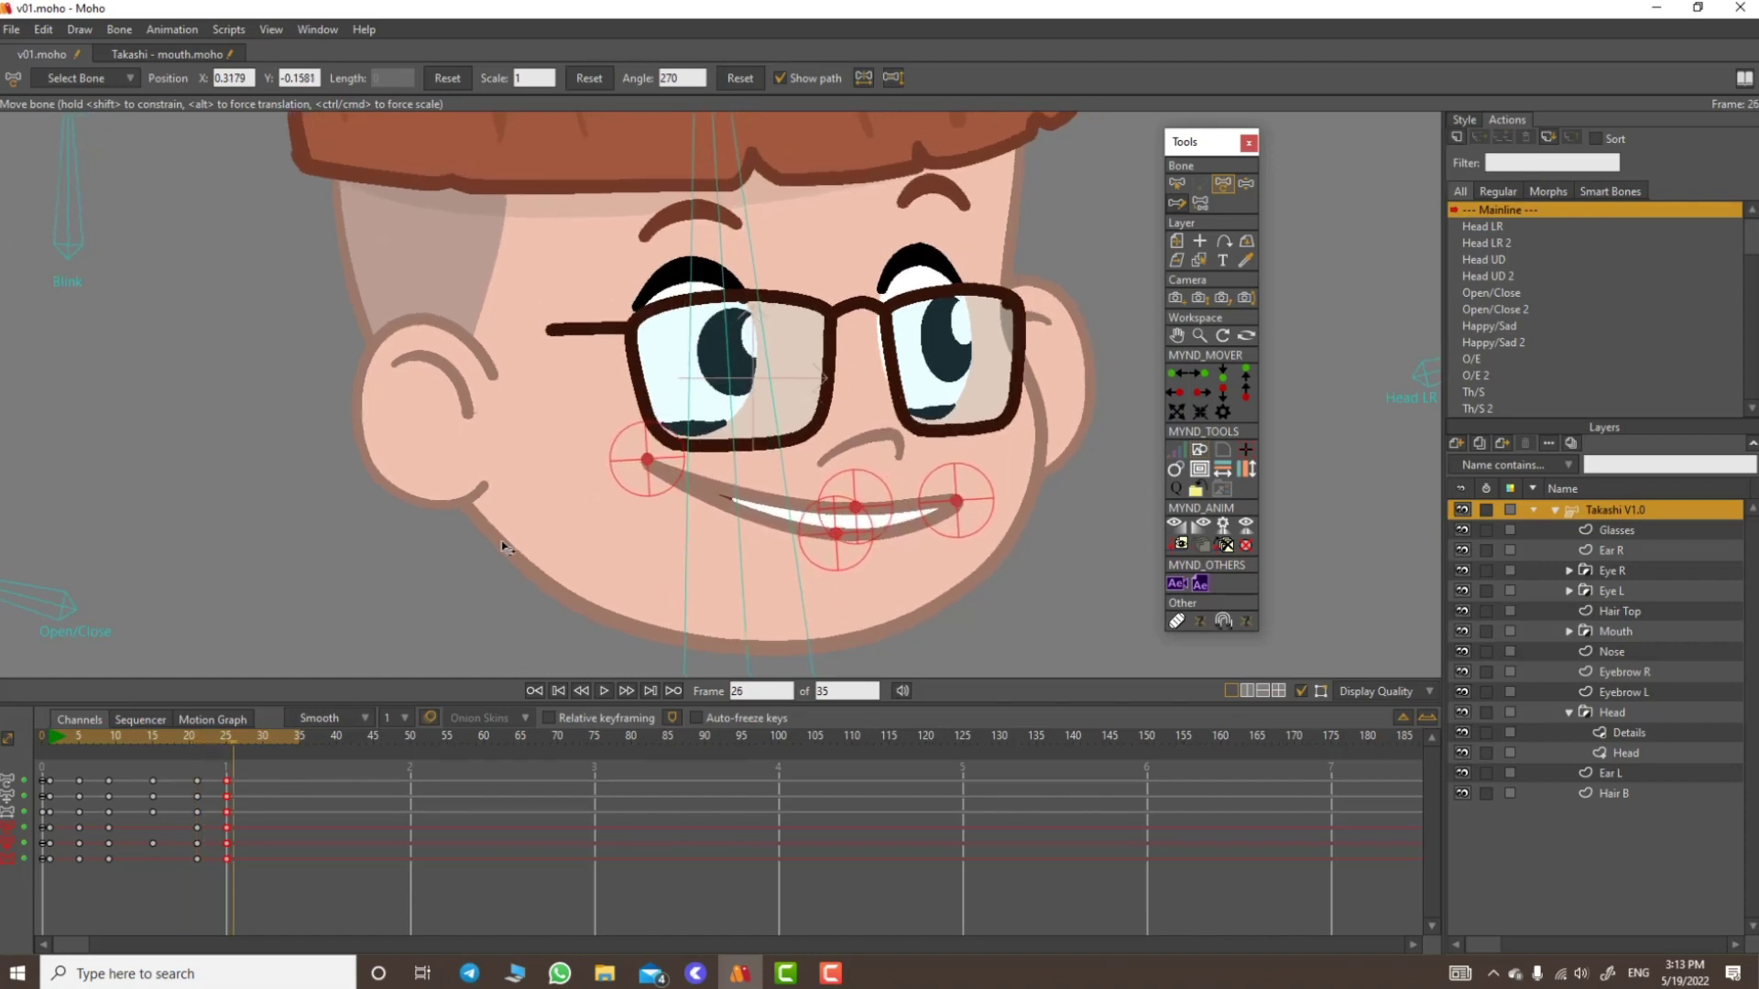
Step: Deselect the mouth bones and play back the whole head turn to review the adjusted poses
click(1177, 185)
click(744, 209)
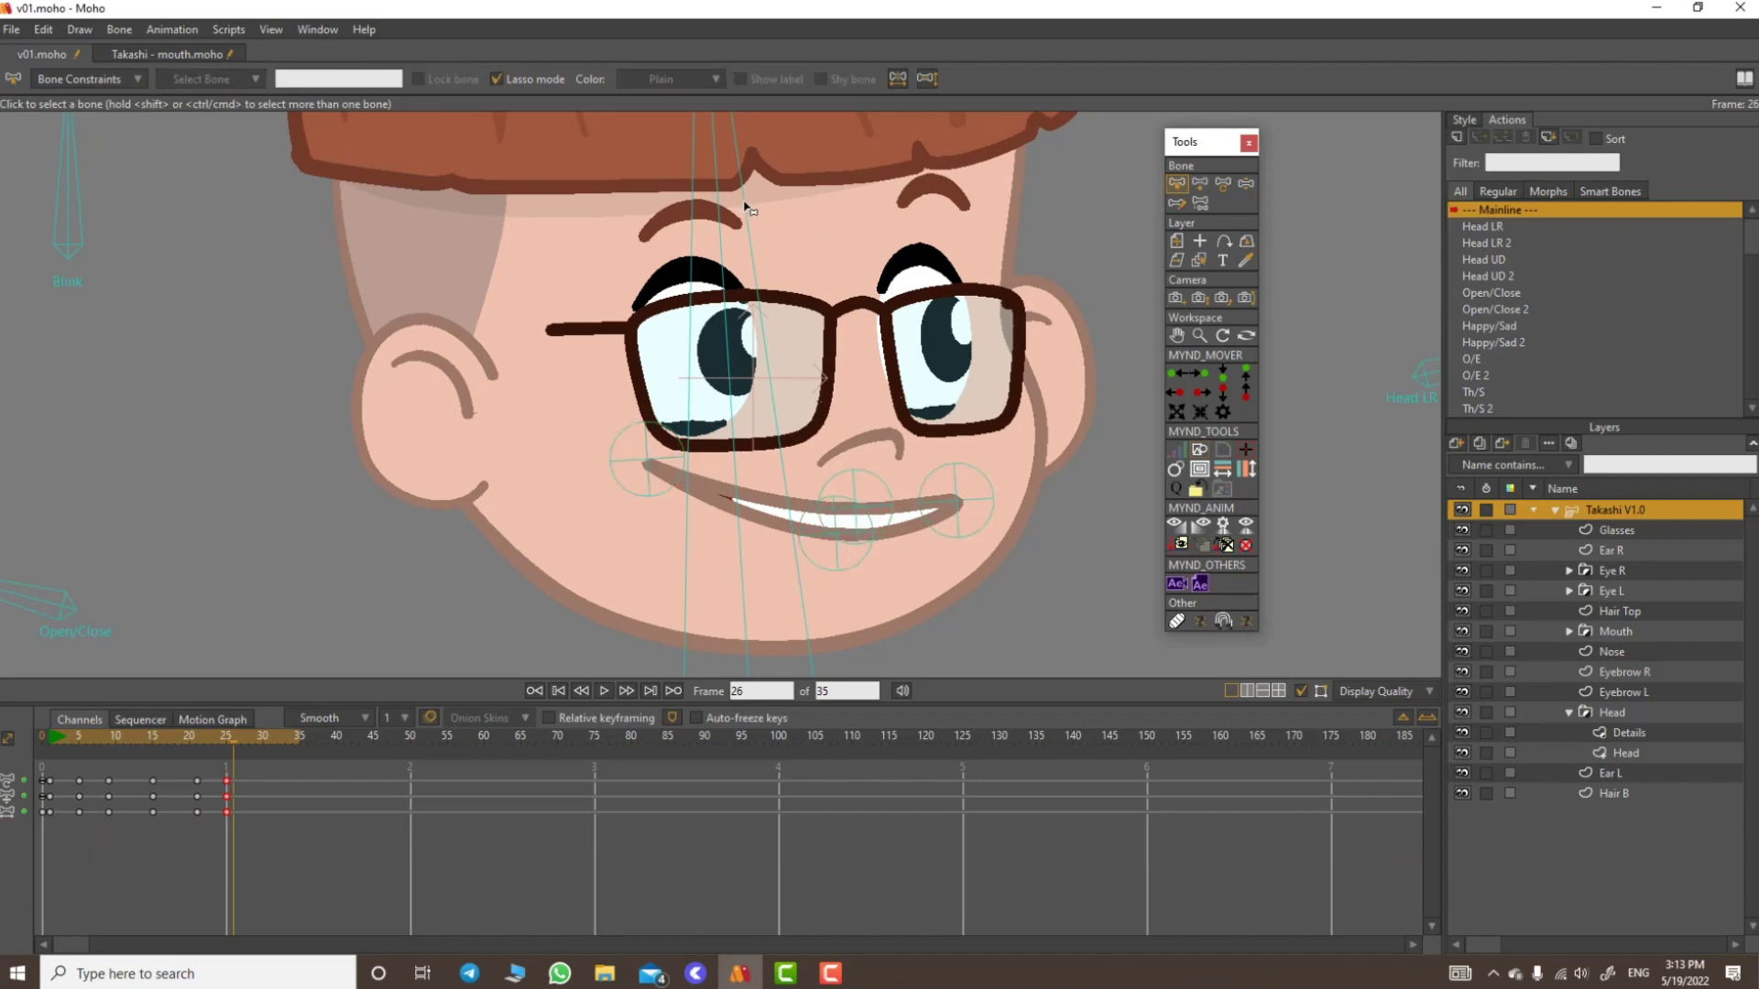
click(1199, 335)
drag(1096, 342, 580, 476)
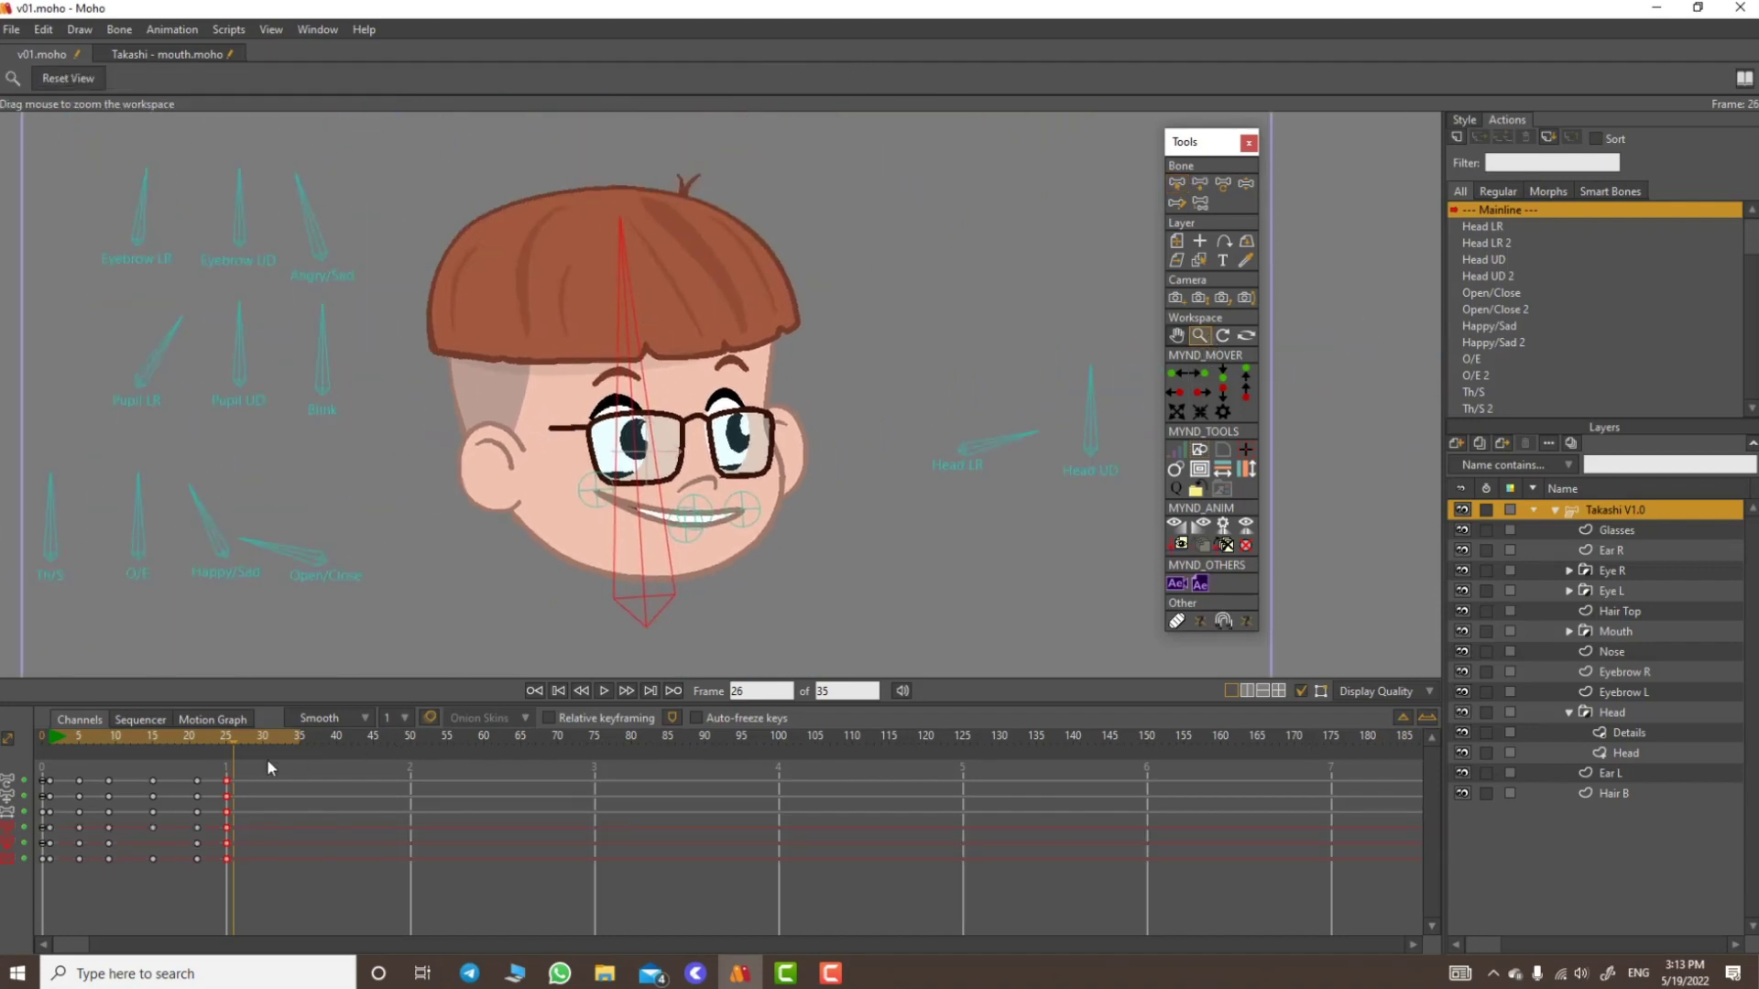
mouse_move(178, 749)
mouse_down()
mouse_move(231, 750)
mouse_move(211, 757)
mouse_up()
key(space)
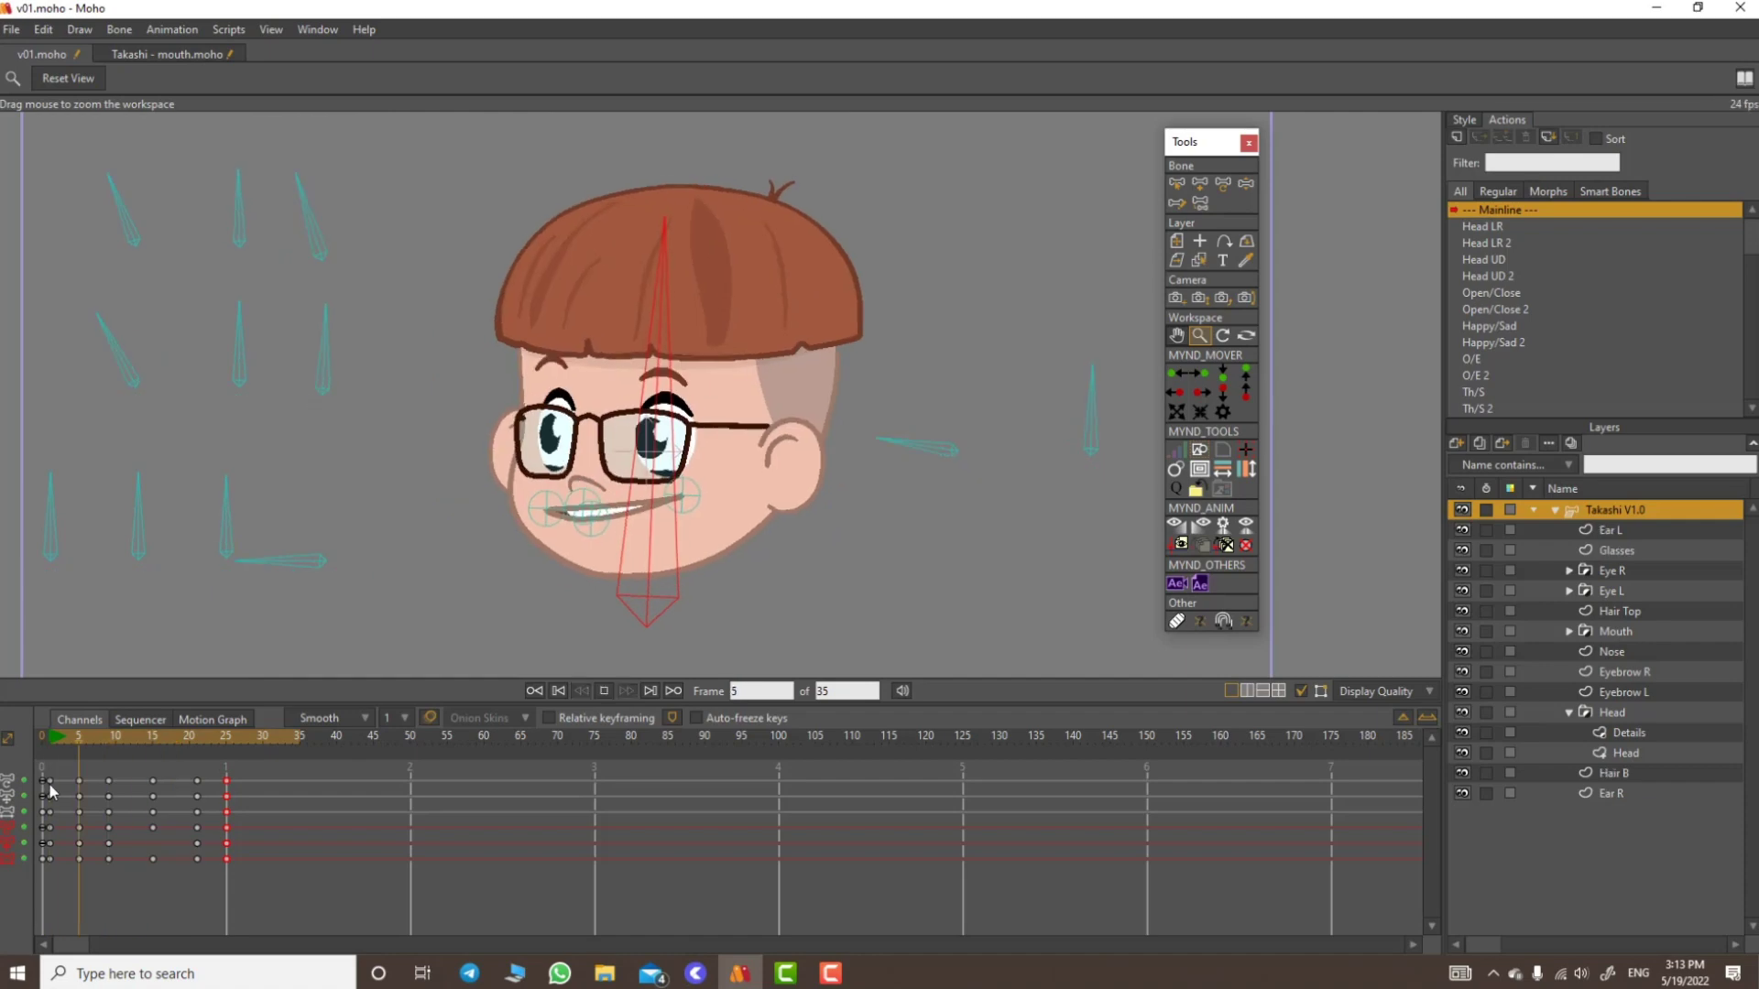
key(space)
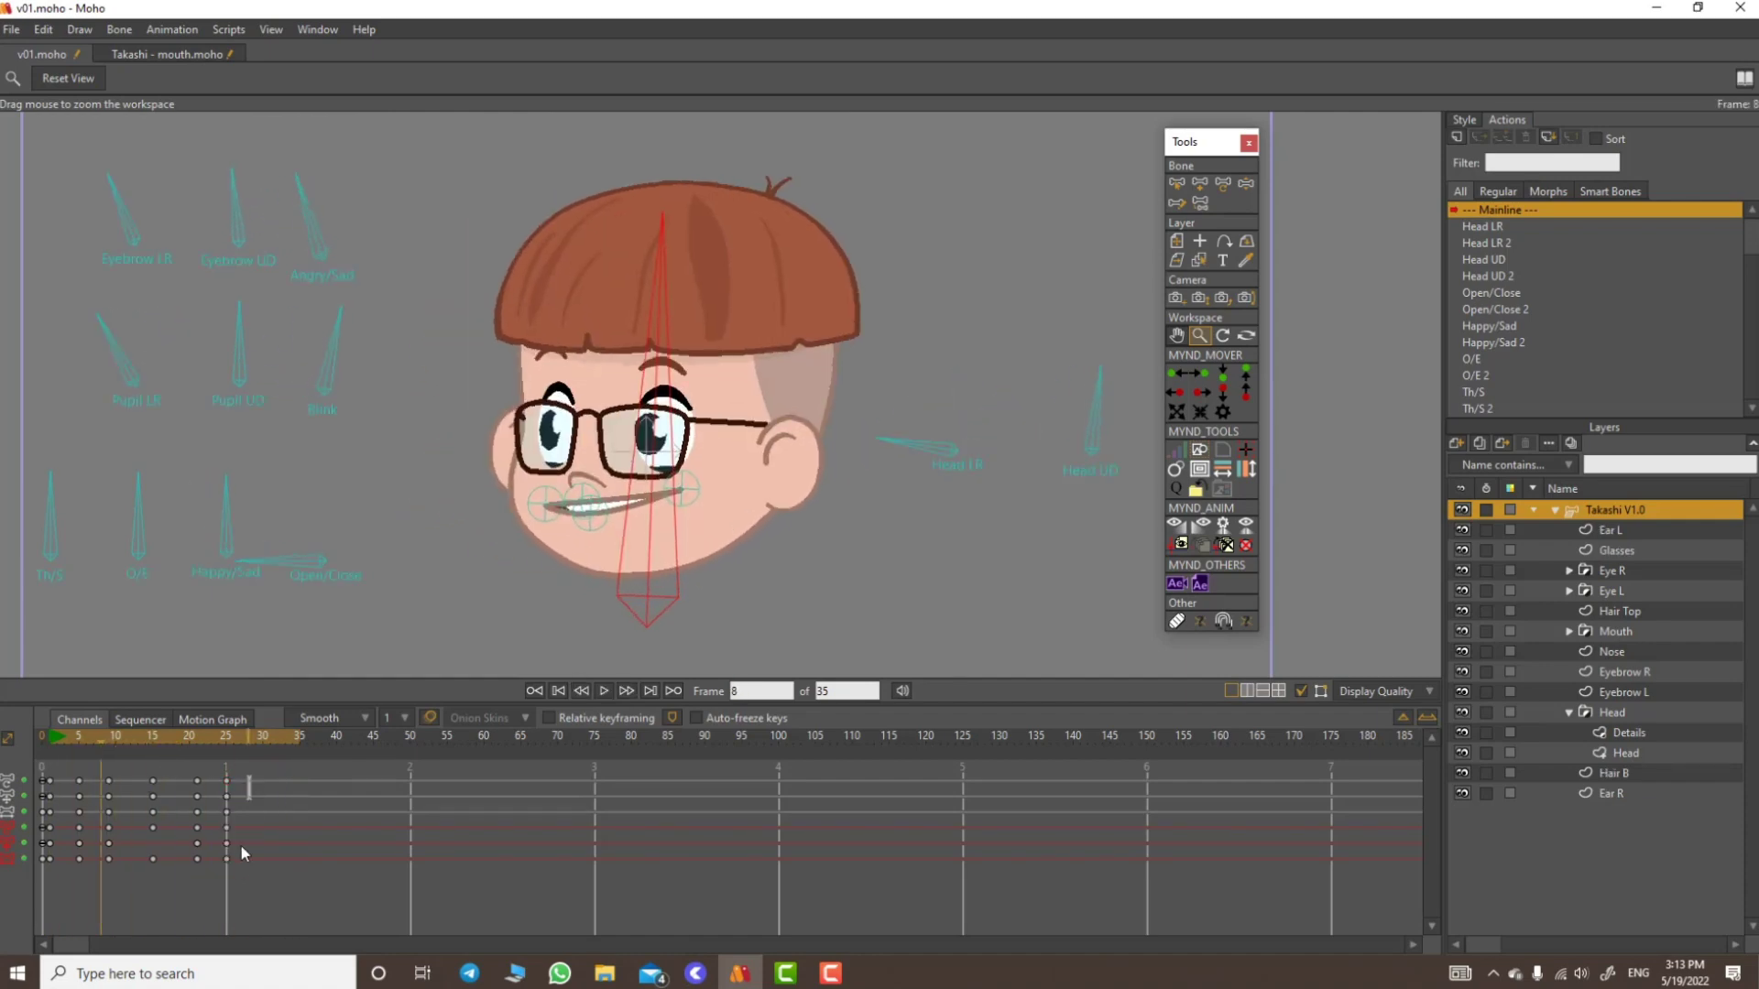
Step: Shift the final-pose keyframes from frame 25 to frame 28 and play back the head turn
drag(233, 858, 250, 864)
key(space)
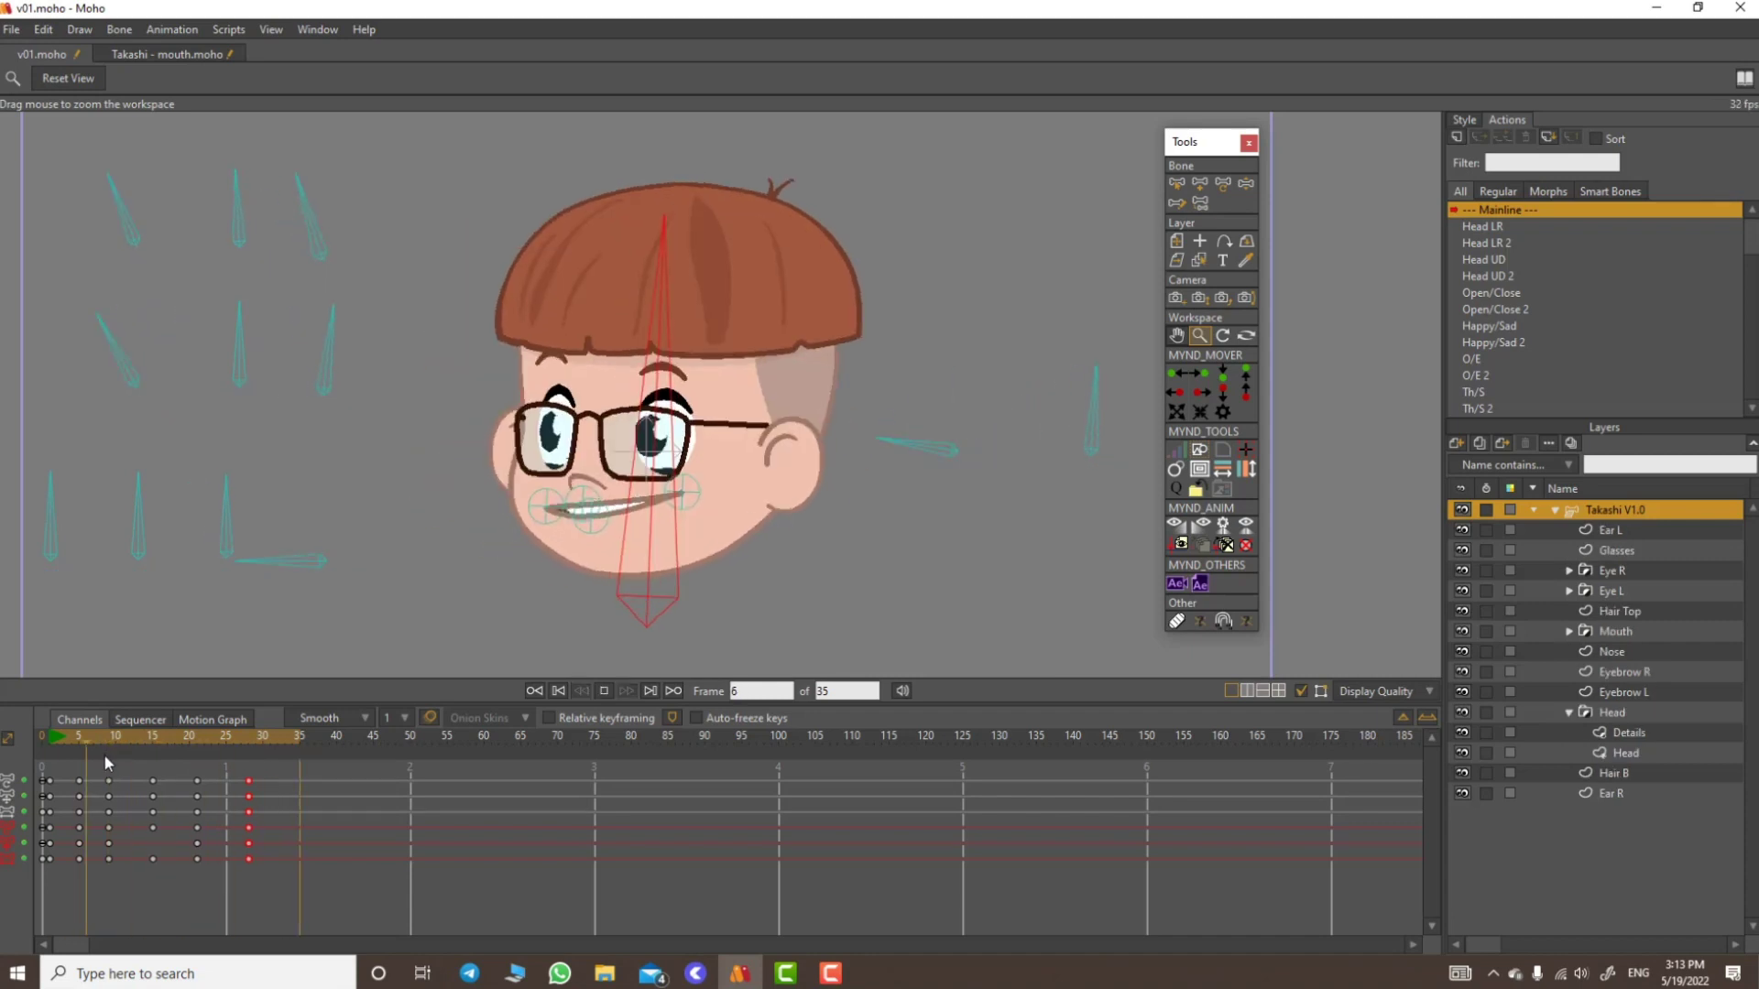
key(space)
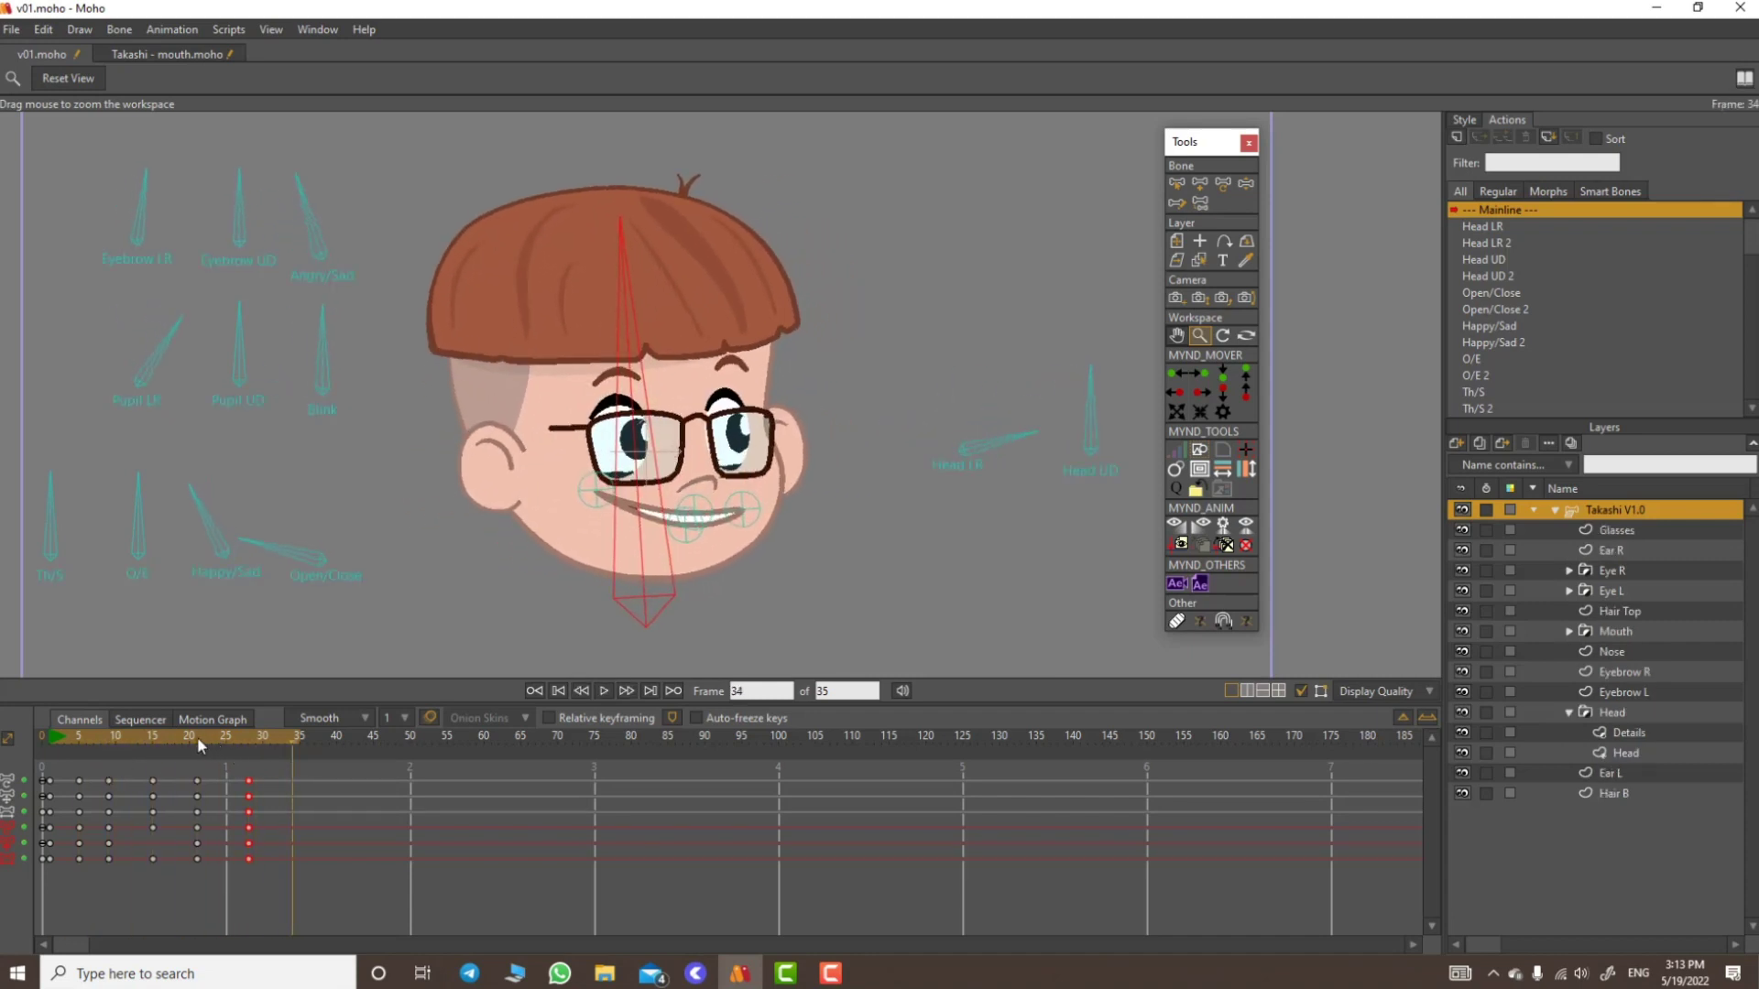
Step: Select the four mouth bones at frame 21 and nudge them slightly toward the character's back-facing ear and slightly down
mouse_move(196, 737)
mouse_down()
mouse_move(236, 754)
mouse_move(196, 764)
mouse_up()
drag(617, 542, 1067, 432)
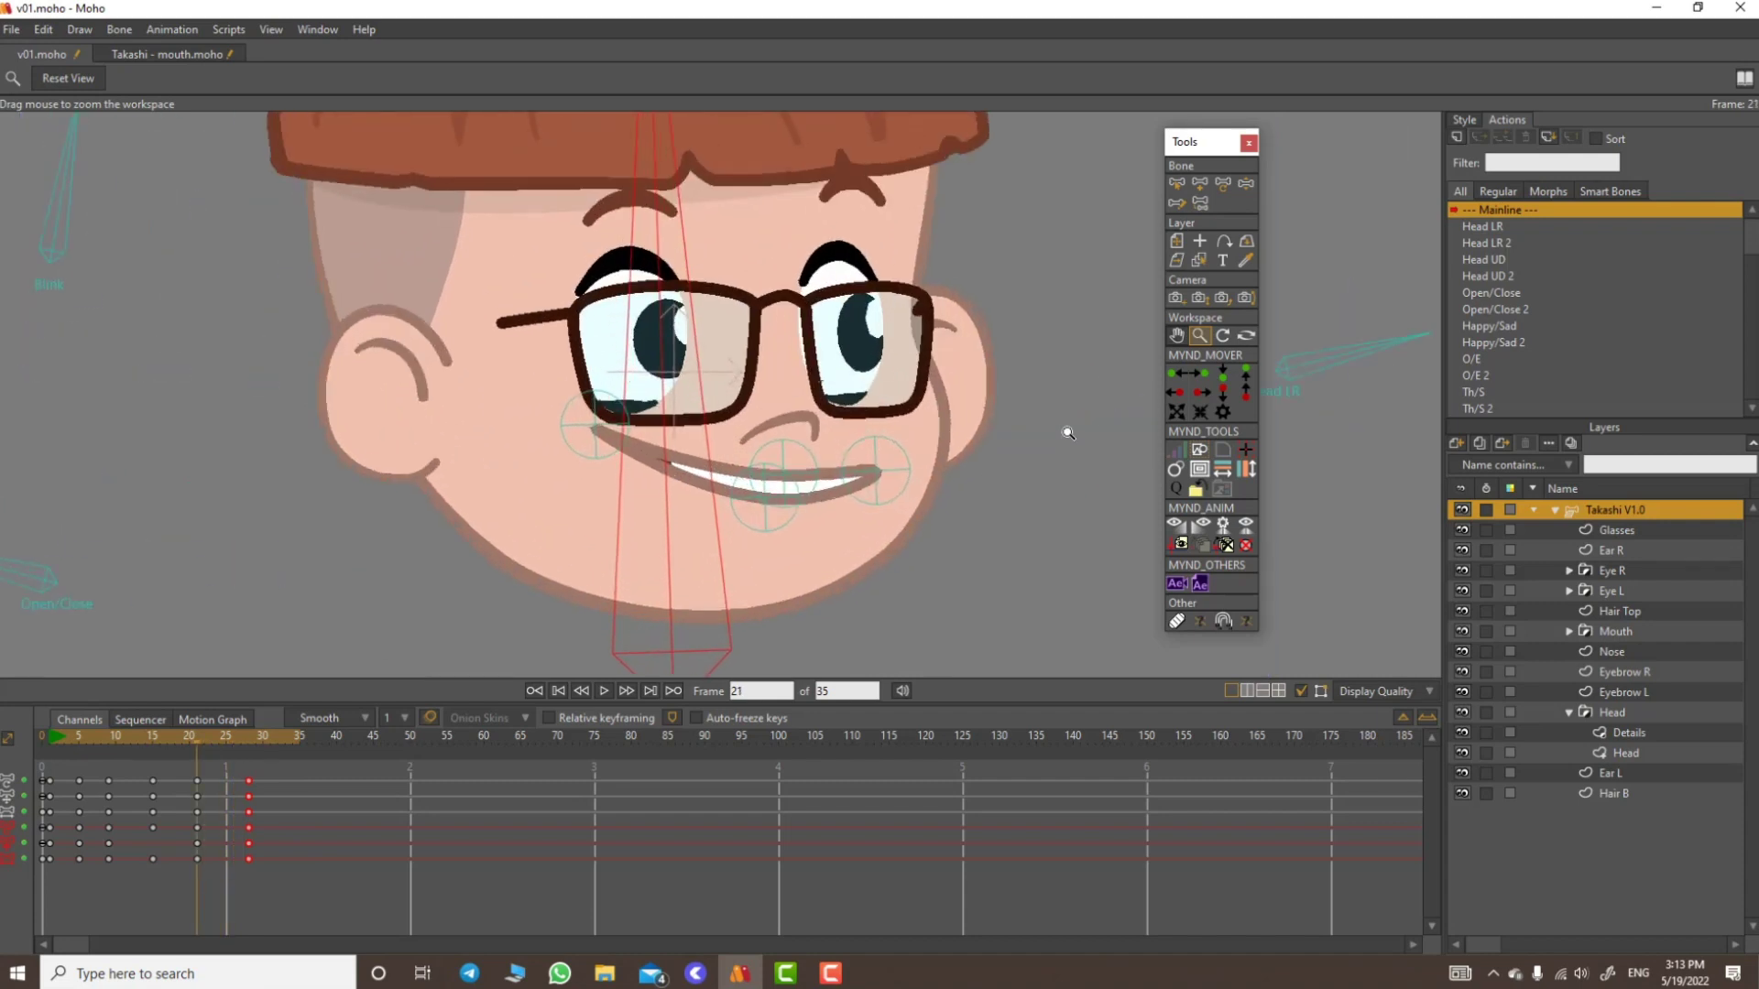
click(1177, 182)
mouse_move(903, 443)
mouse_down()
mouse_move(896, 498)
mouse_move(778, 438)
mouse_up()
shift+click(603, 446)
shift+click(772, 534)
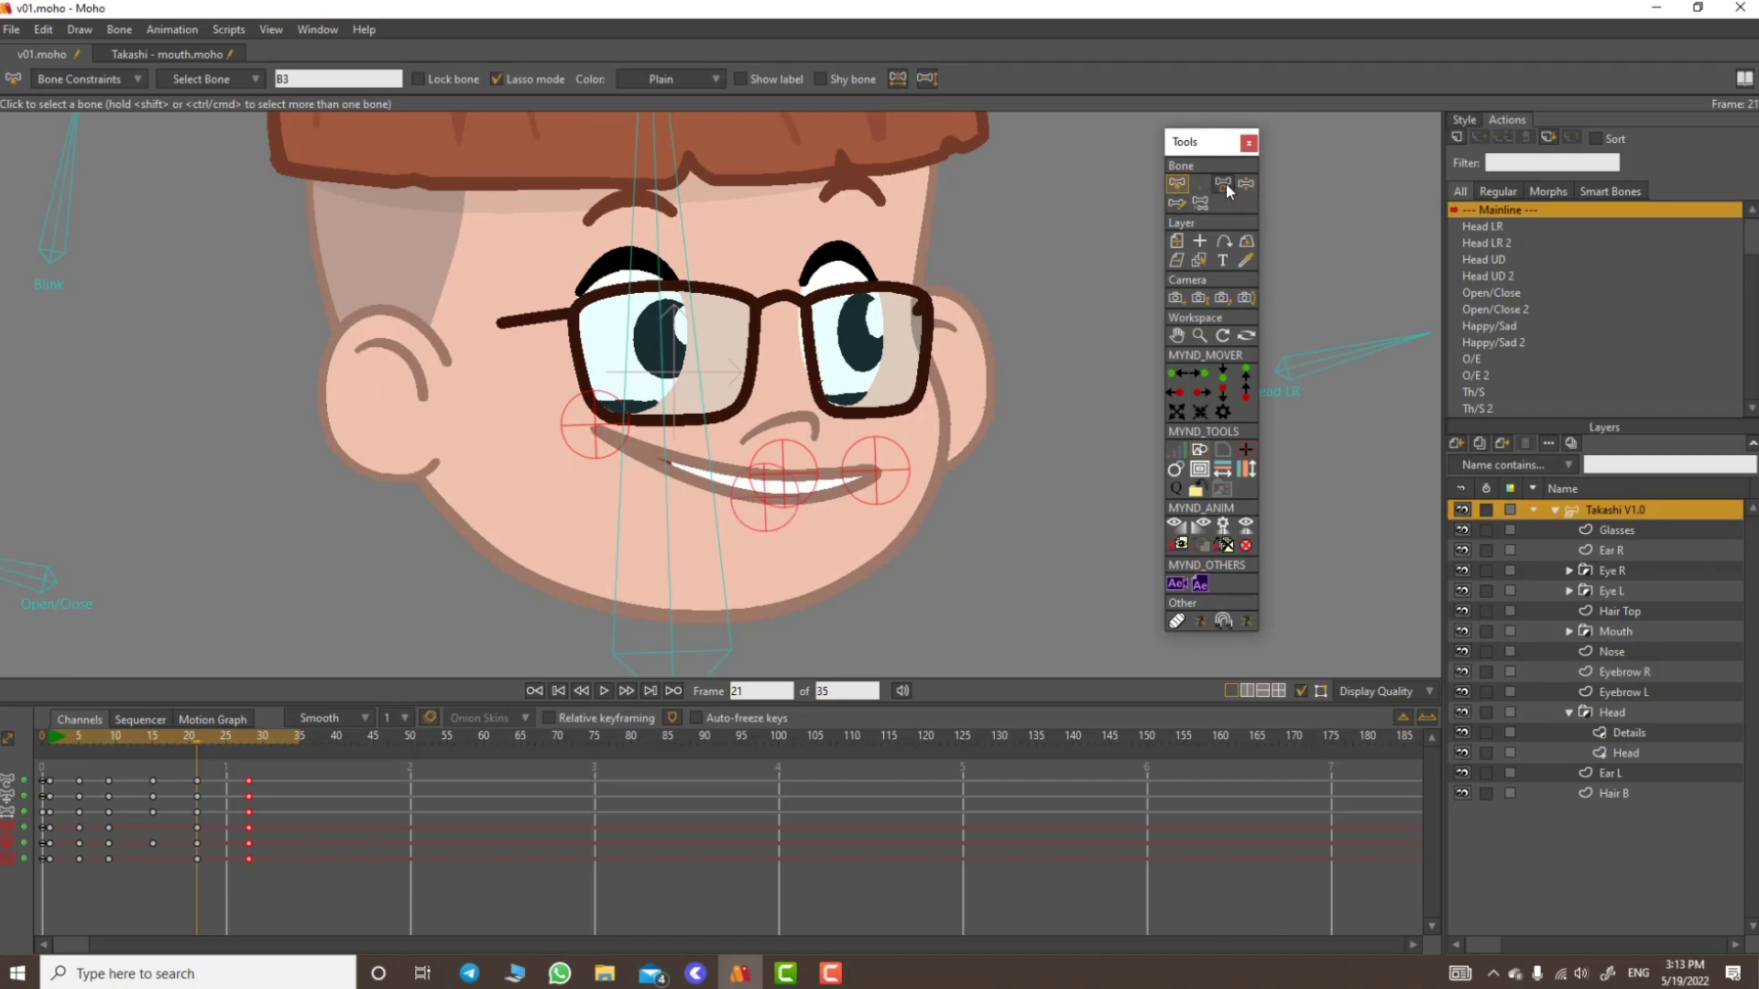
key(t)
drag(787, 477, 781, 474)
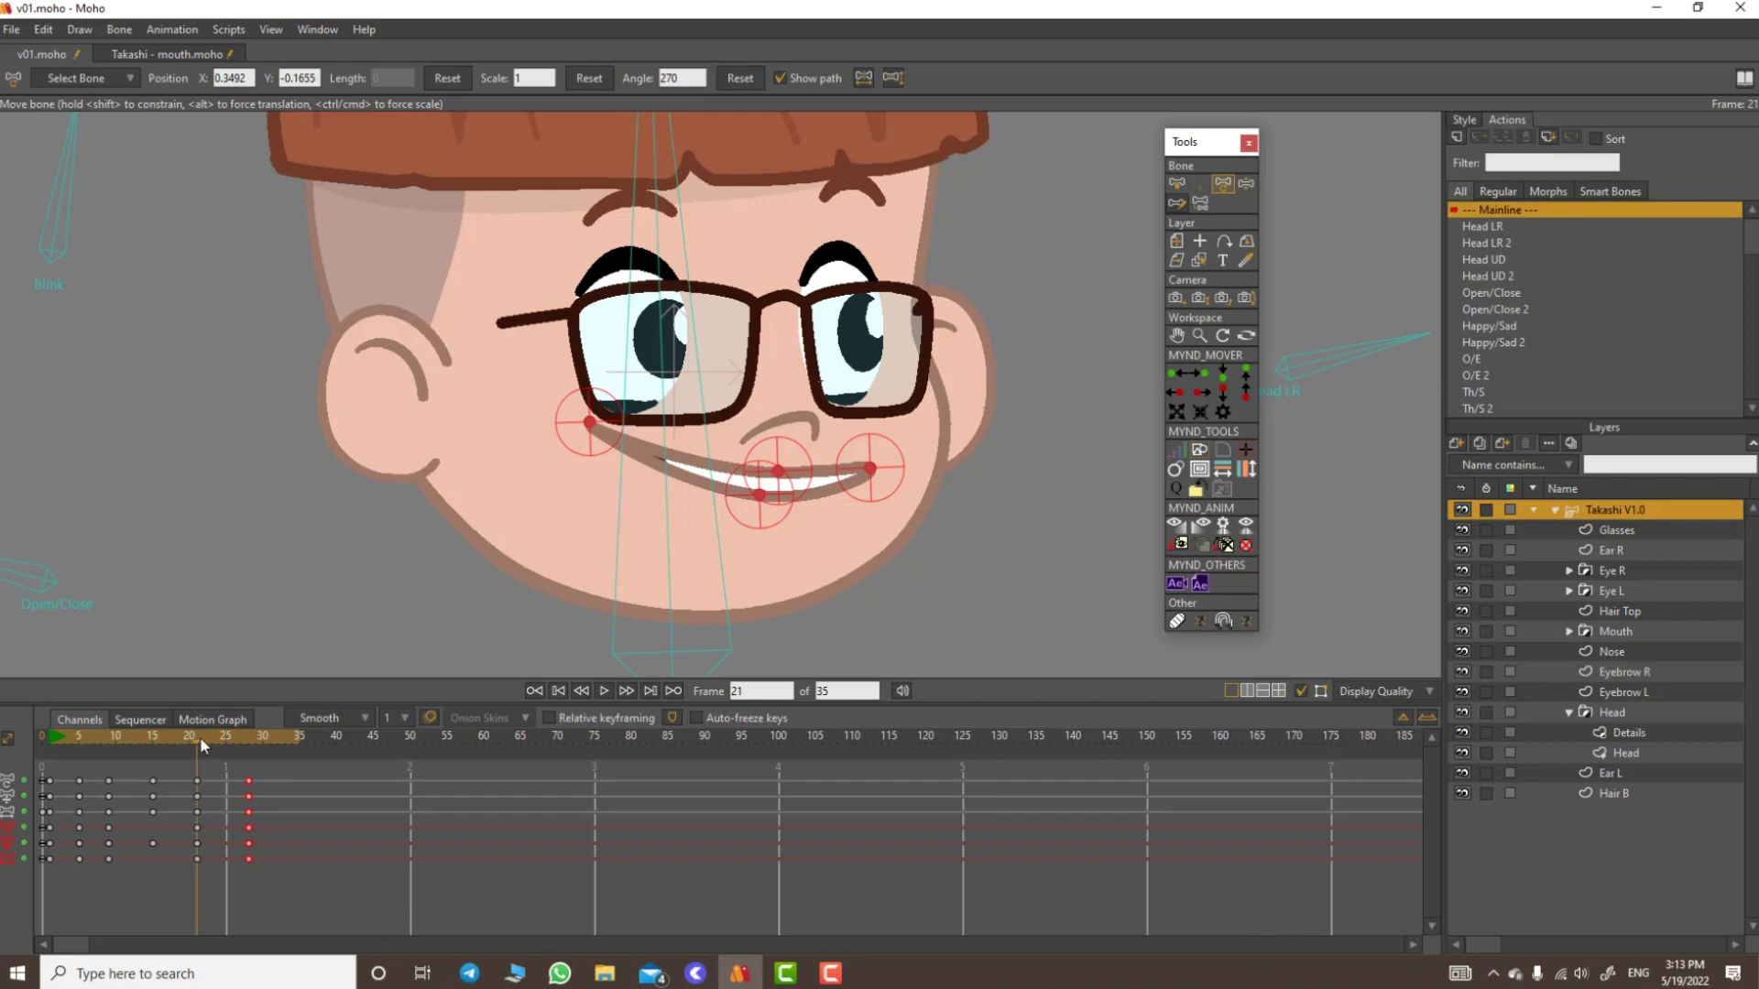
drag(199, 737, 196, 777)
click(777, 475)
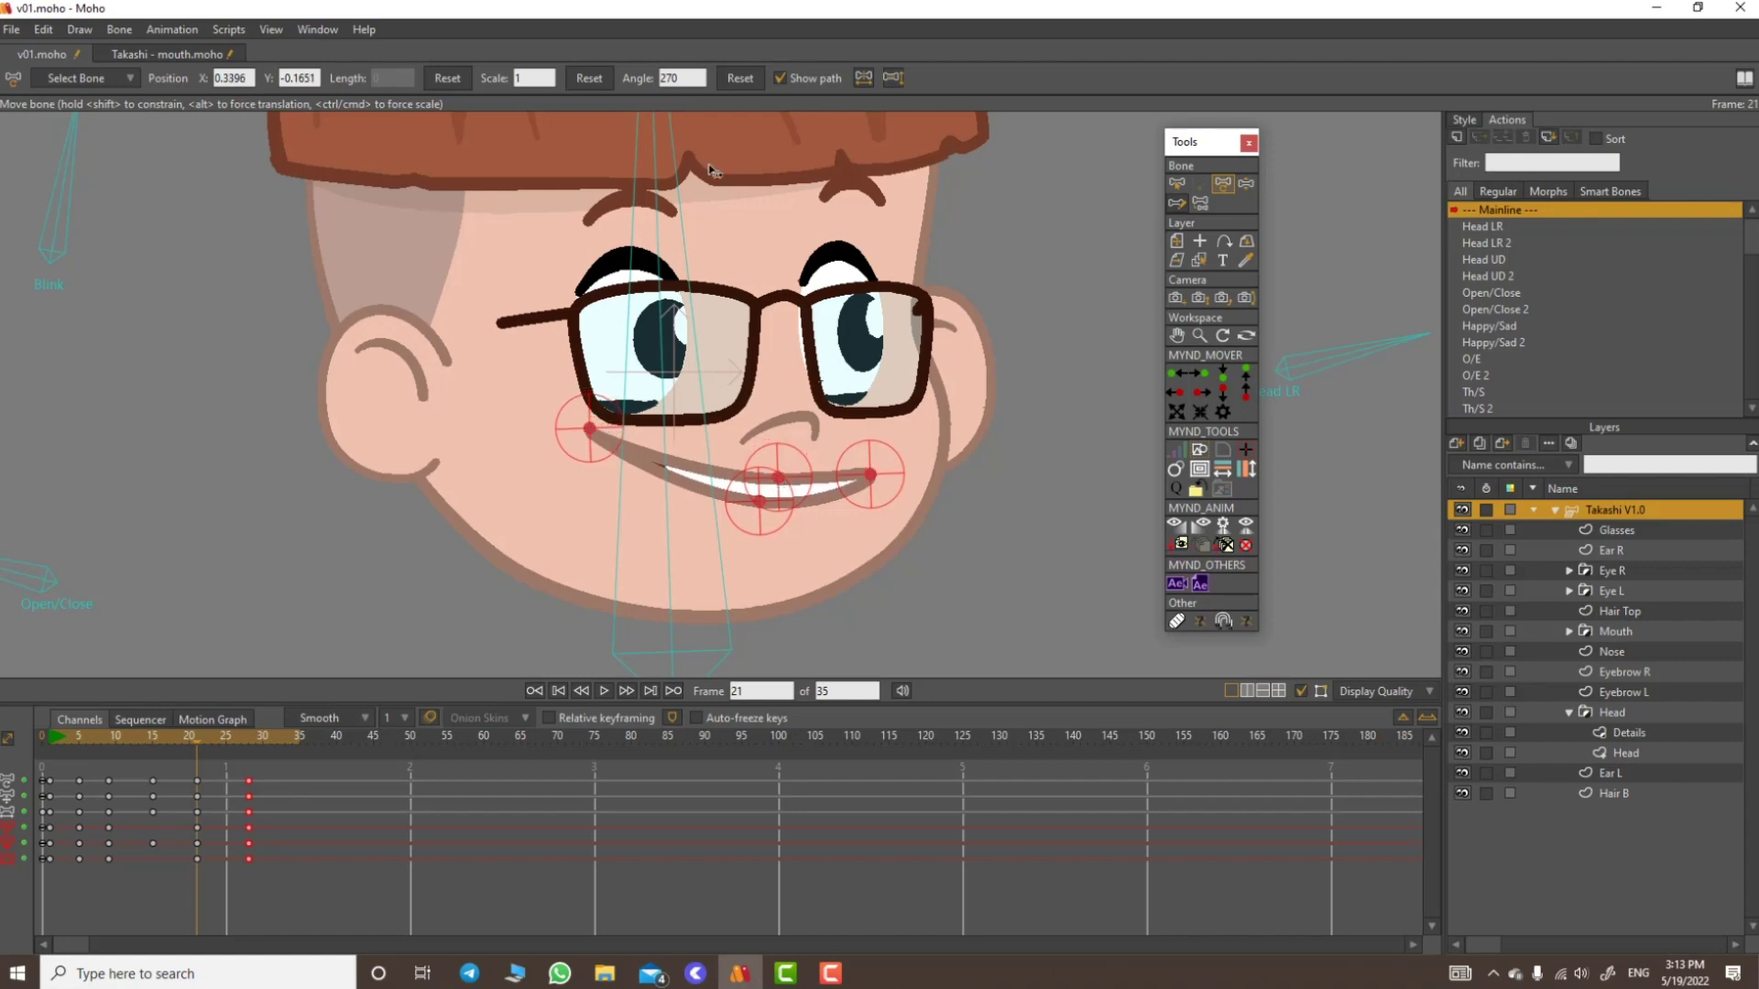
Step: Adjust the large head bone's angle key at frame 21 in the motion graph and scrub through to frame 29
click(1177, 183)
click(682, 183)
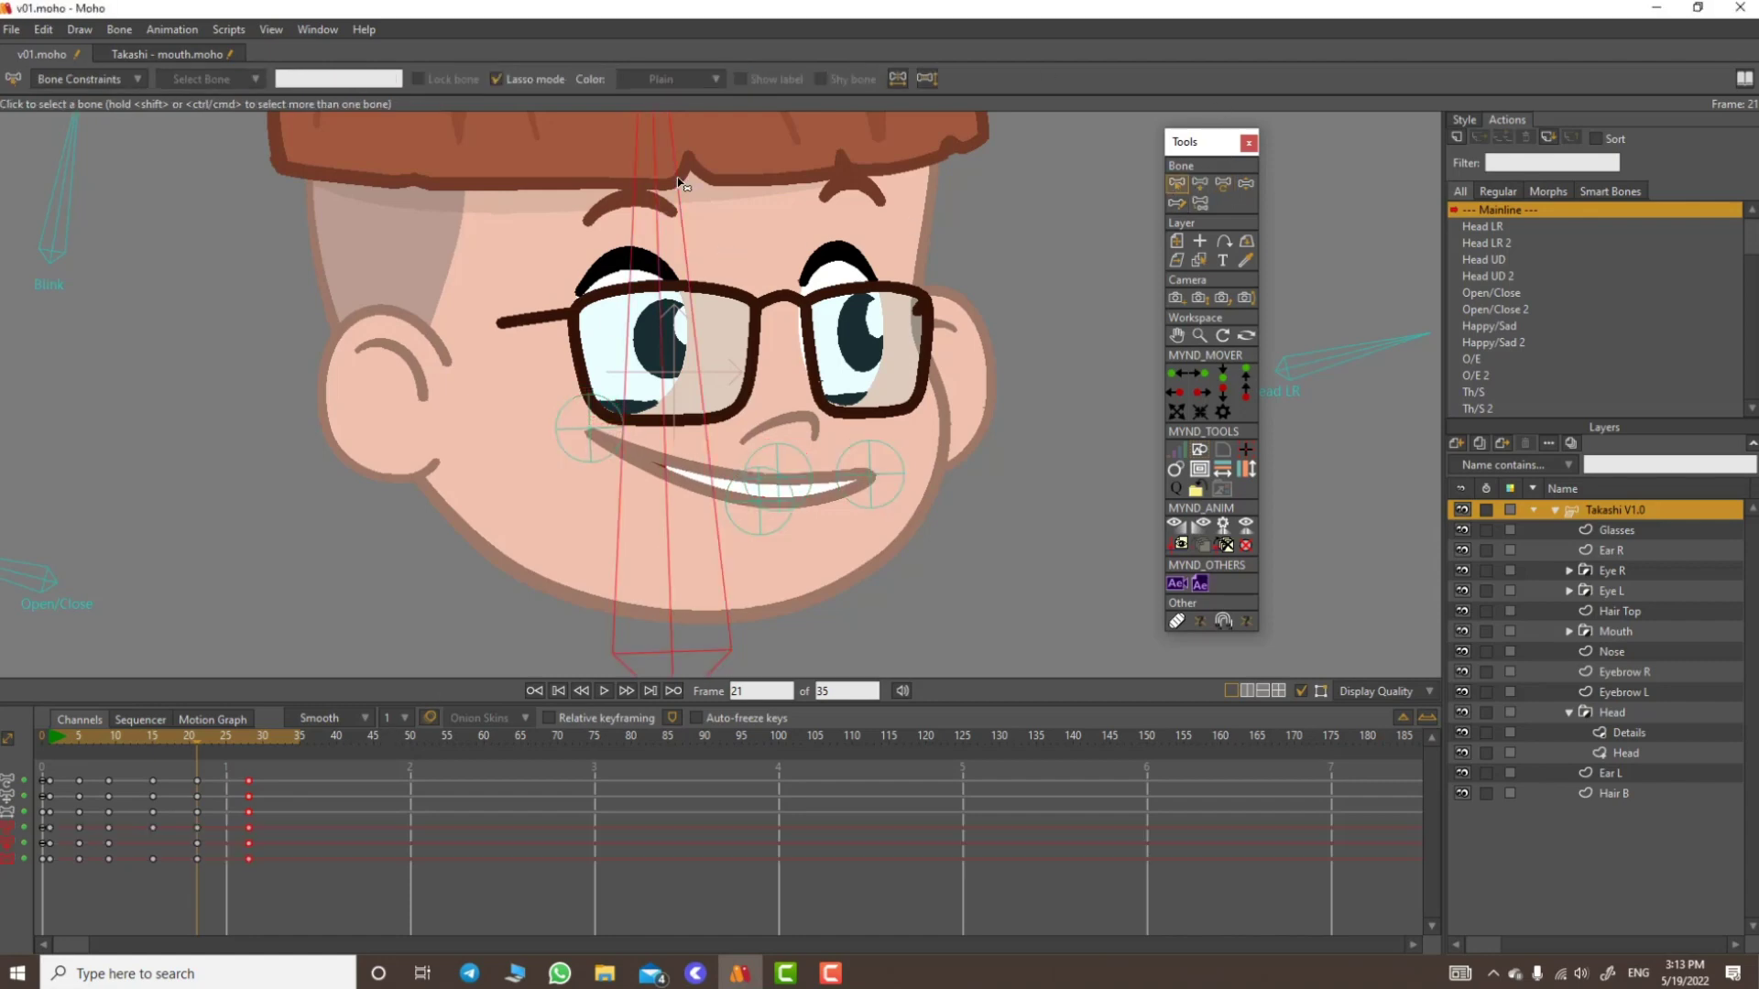
click(216, 719)
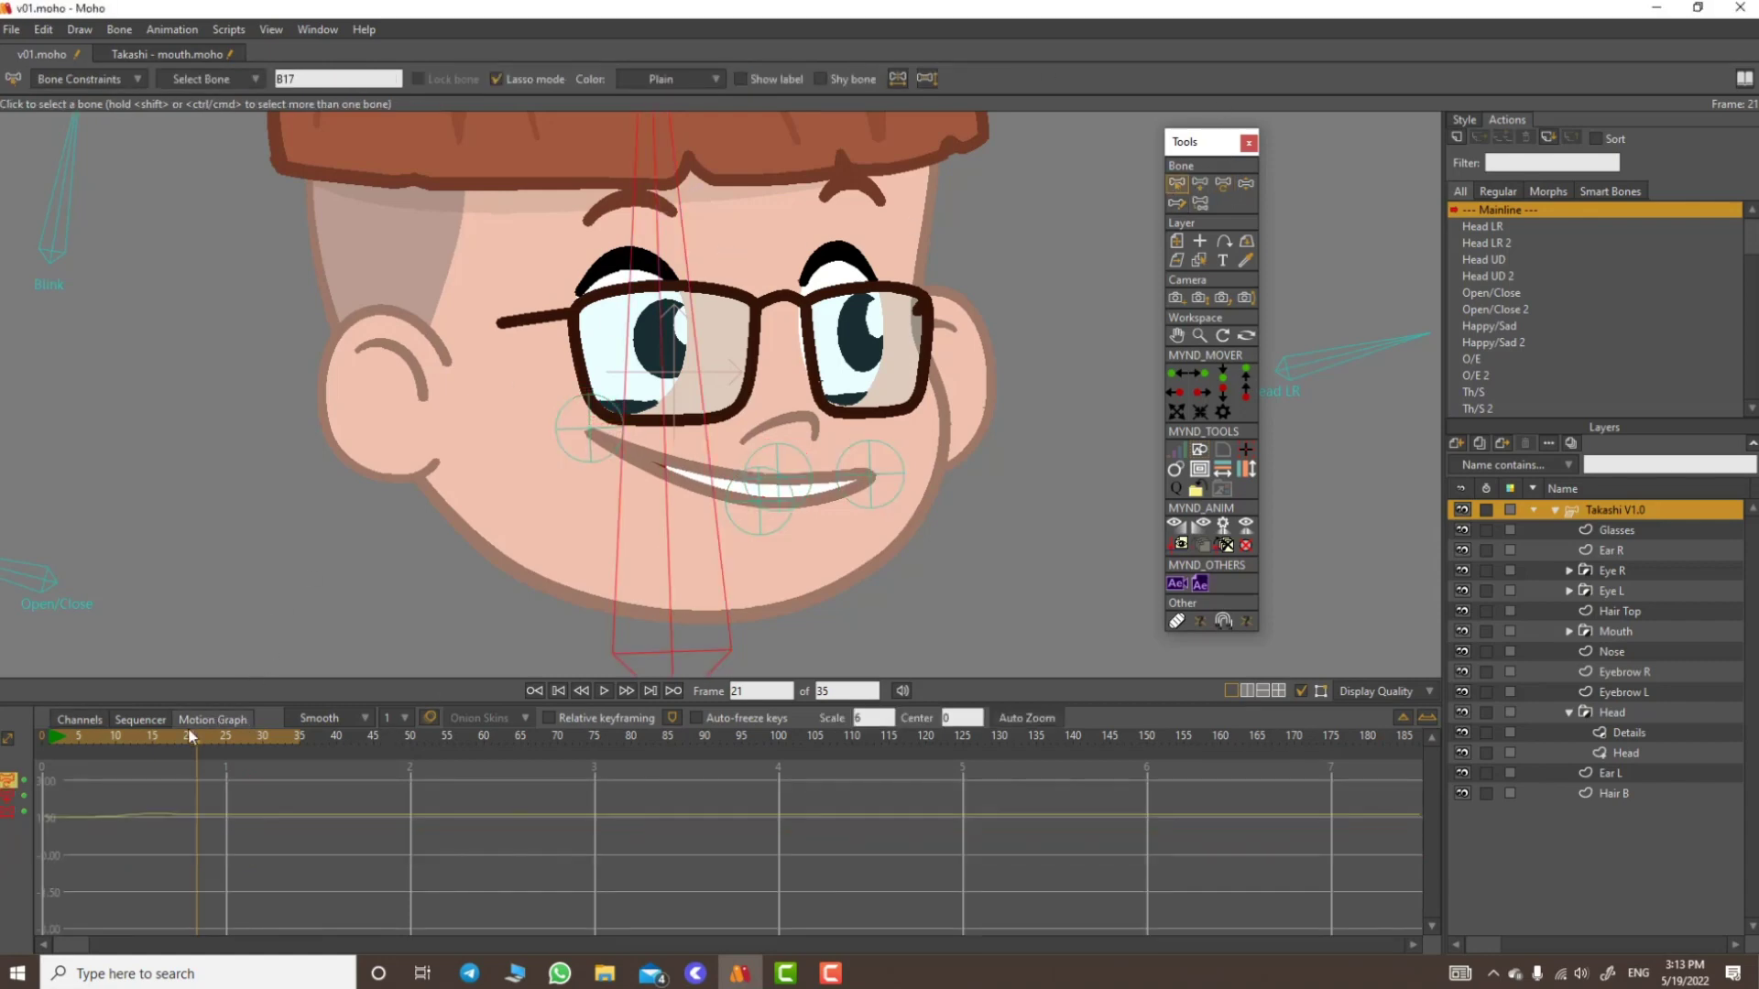
click(8, 781)
drag(200, 850, 195, 825)
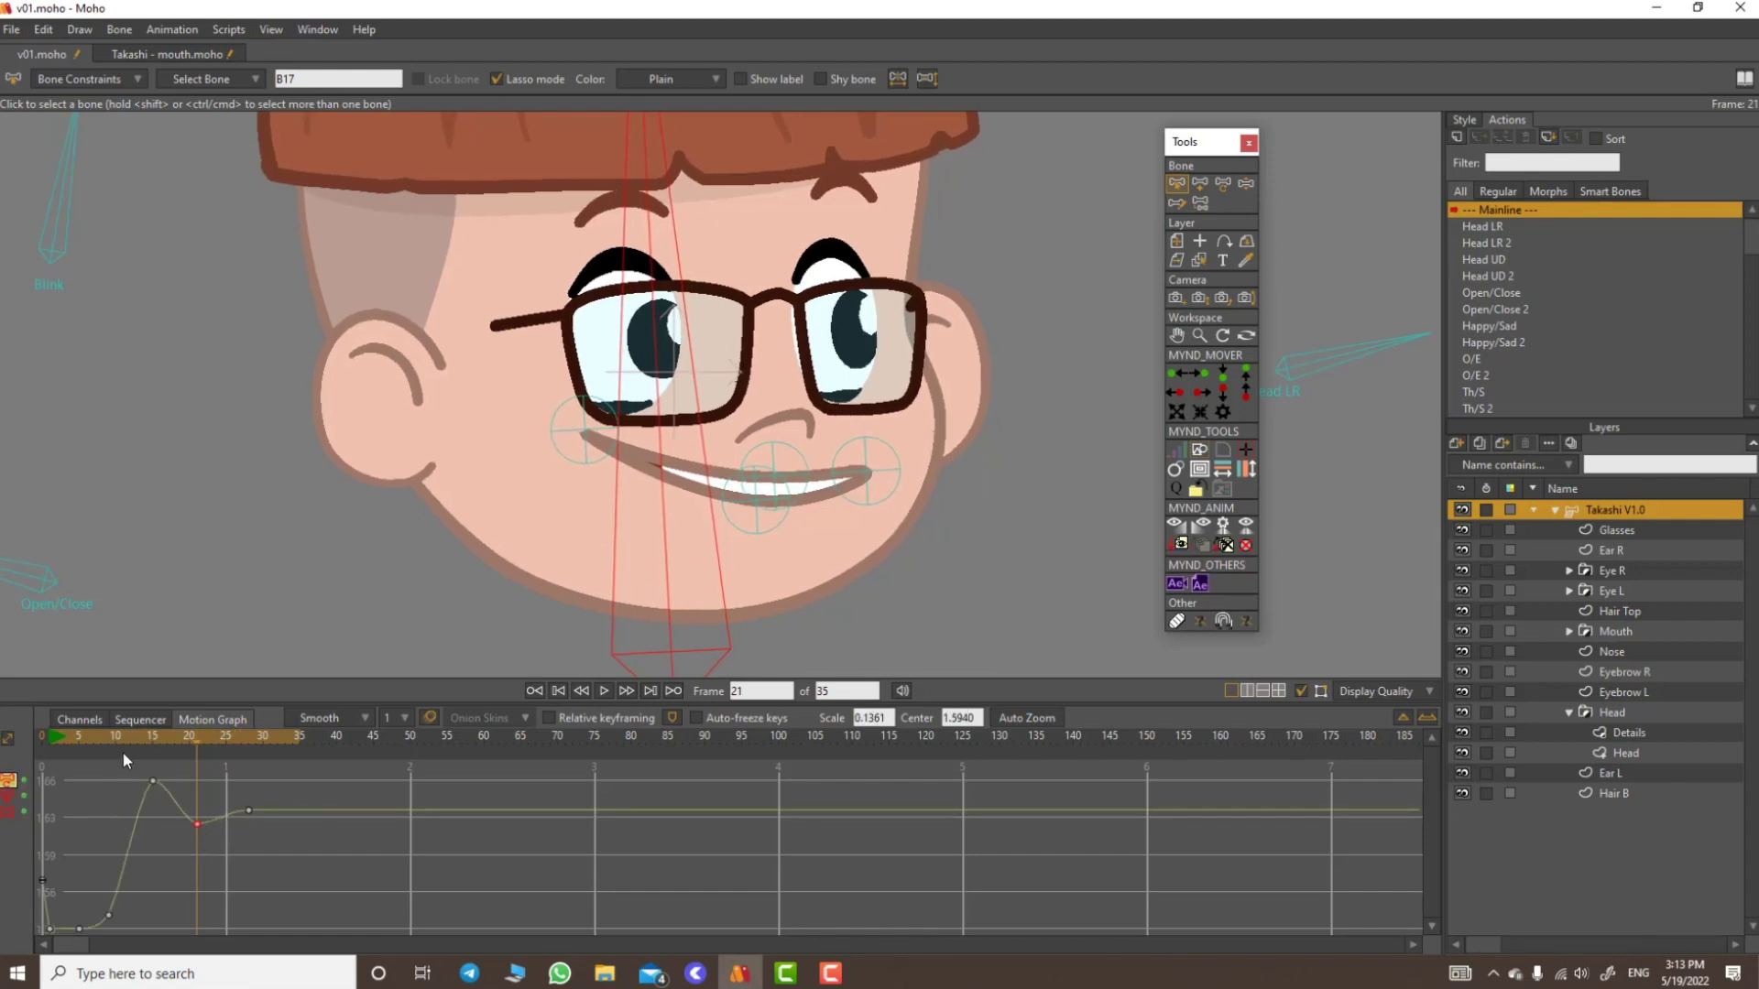
drag(123, 753, 254, 762)
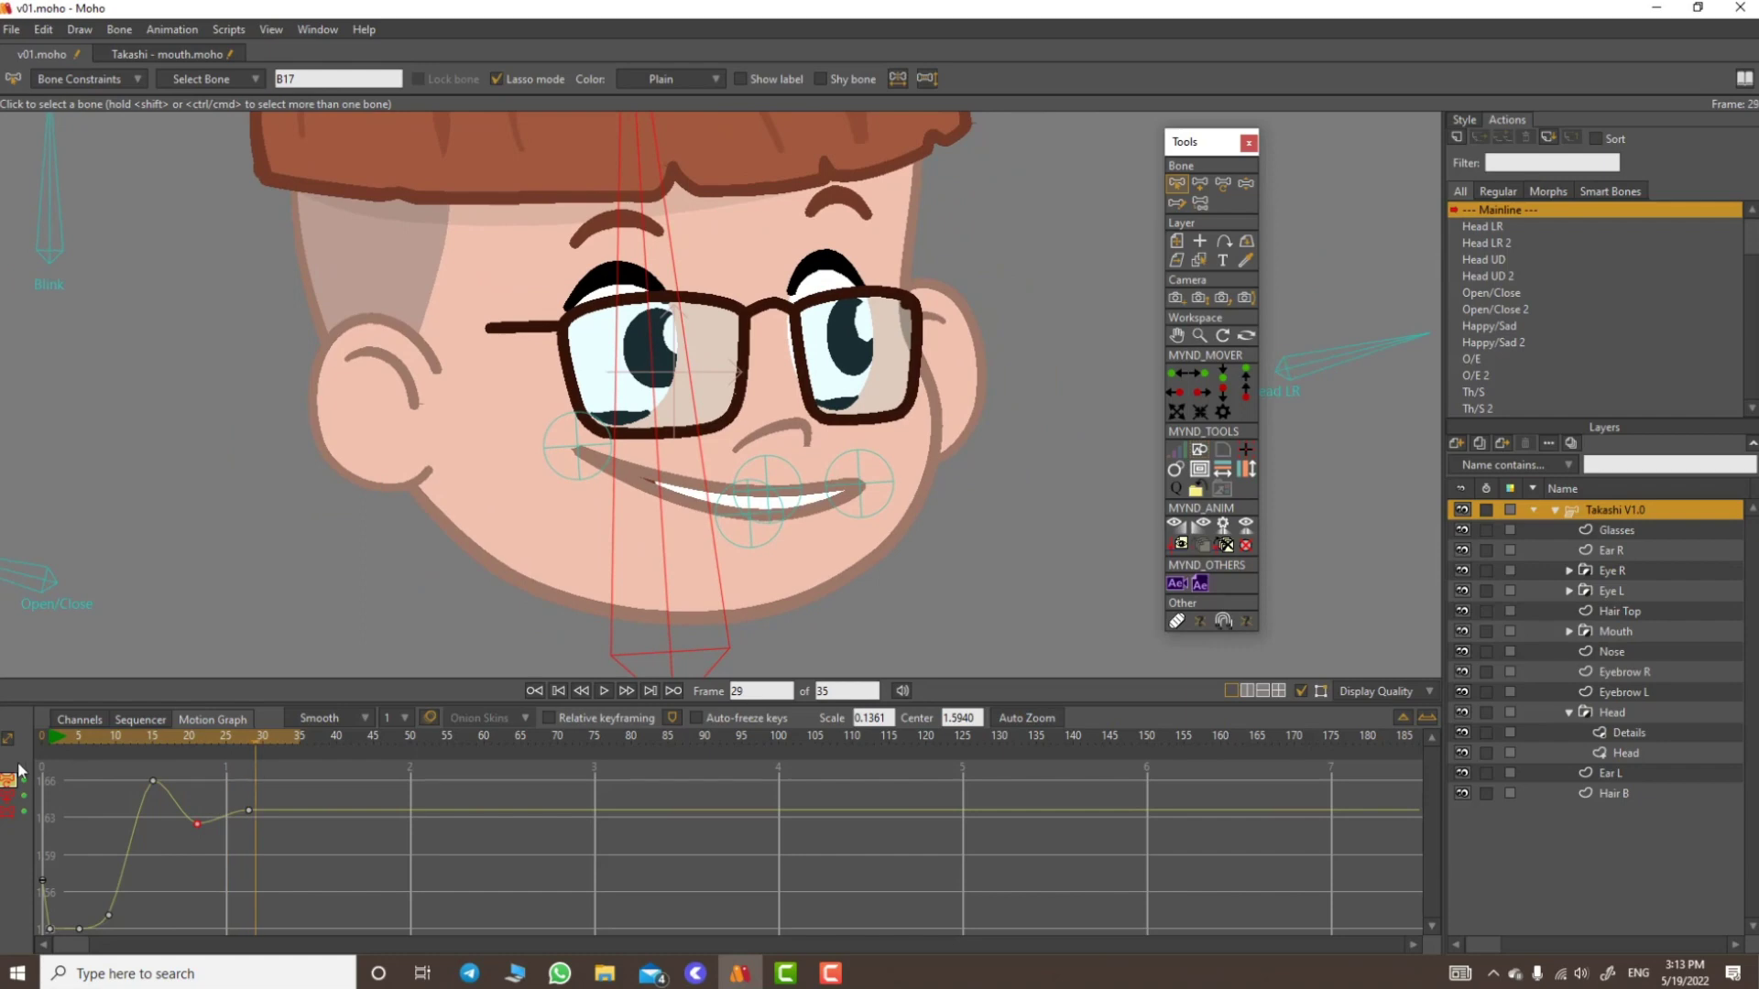
Step: Return to the keyframe channels view and play back the whole head turn
click(72, 719)
click(1198, 335)
drag(877, 399, 601, 424)
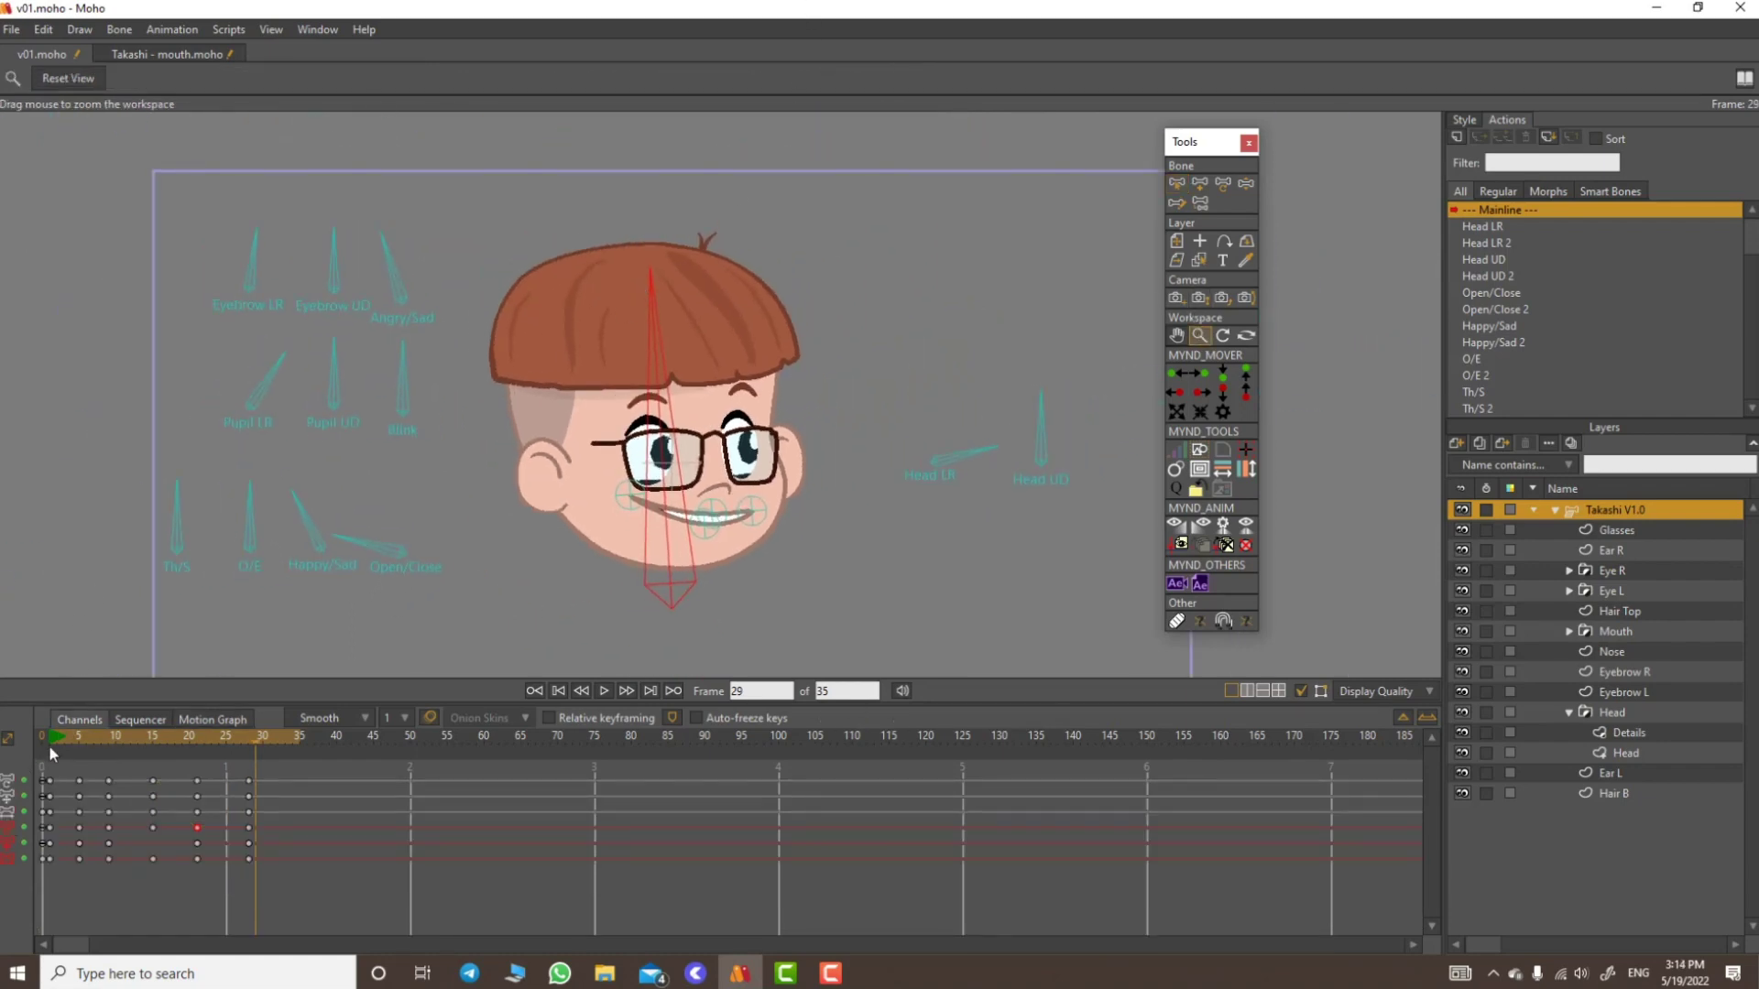
key(space)
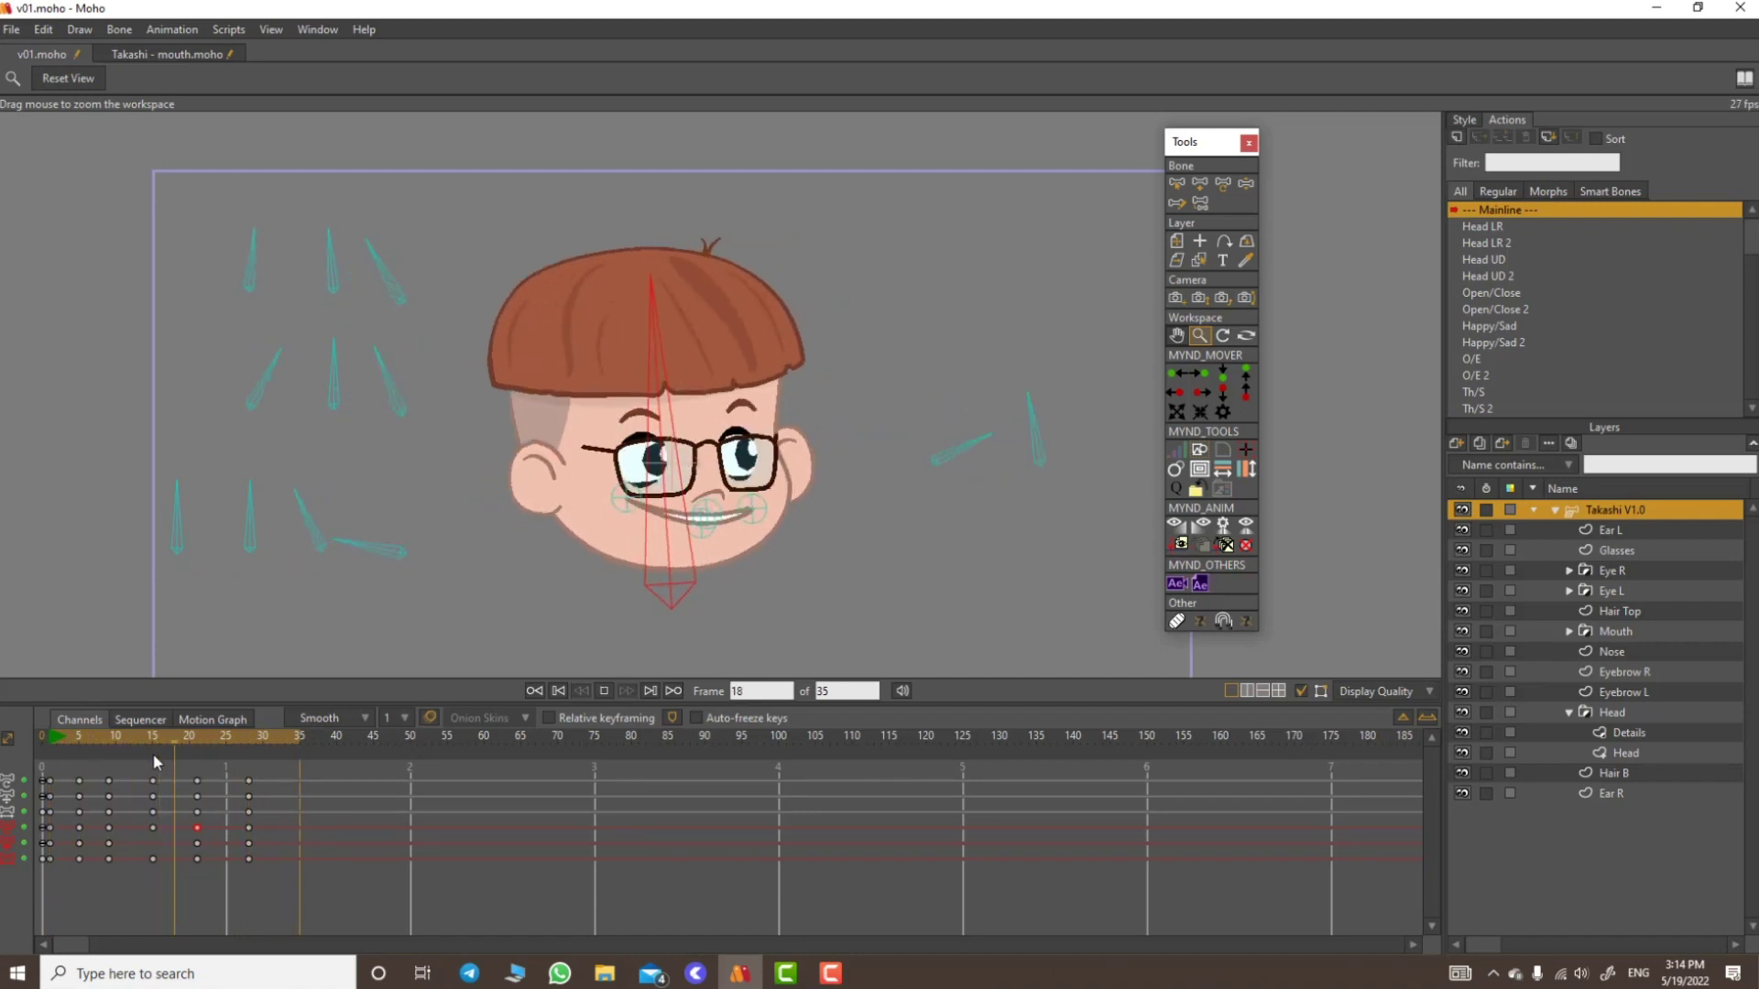
Step: Stretch the large head bone to a scale of 1.01 at frame 21 and review the turn by scrubbing and playback
click(198, 739)
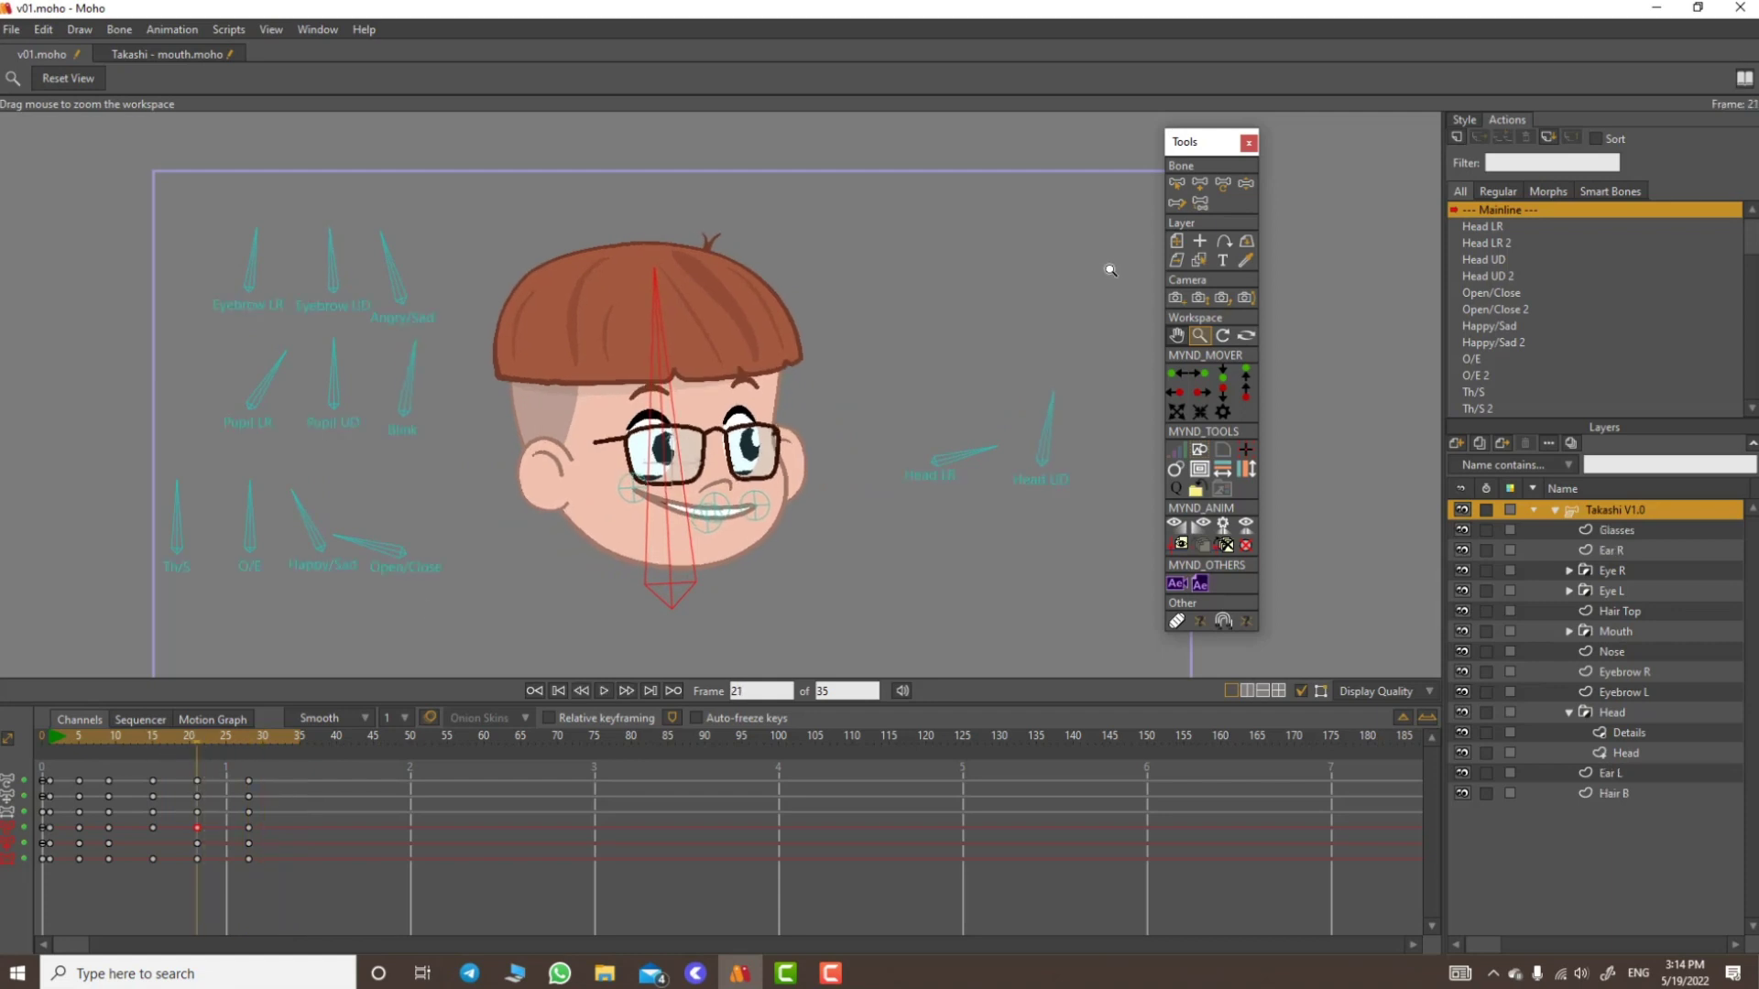
click(1223, 182)
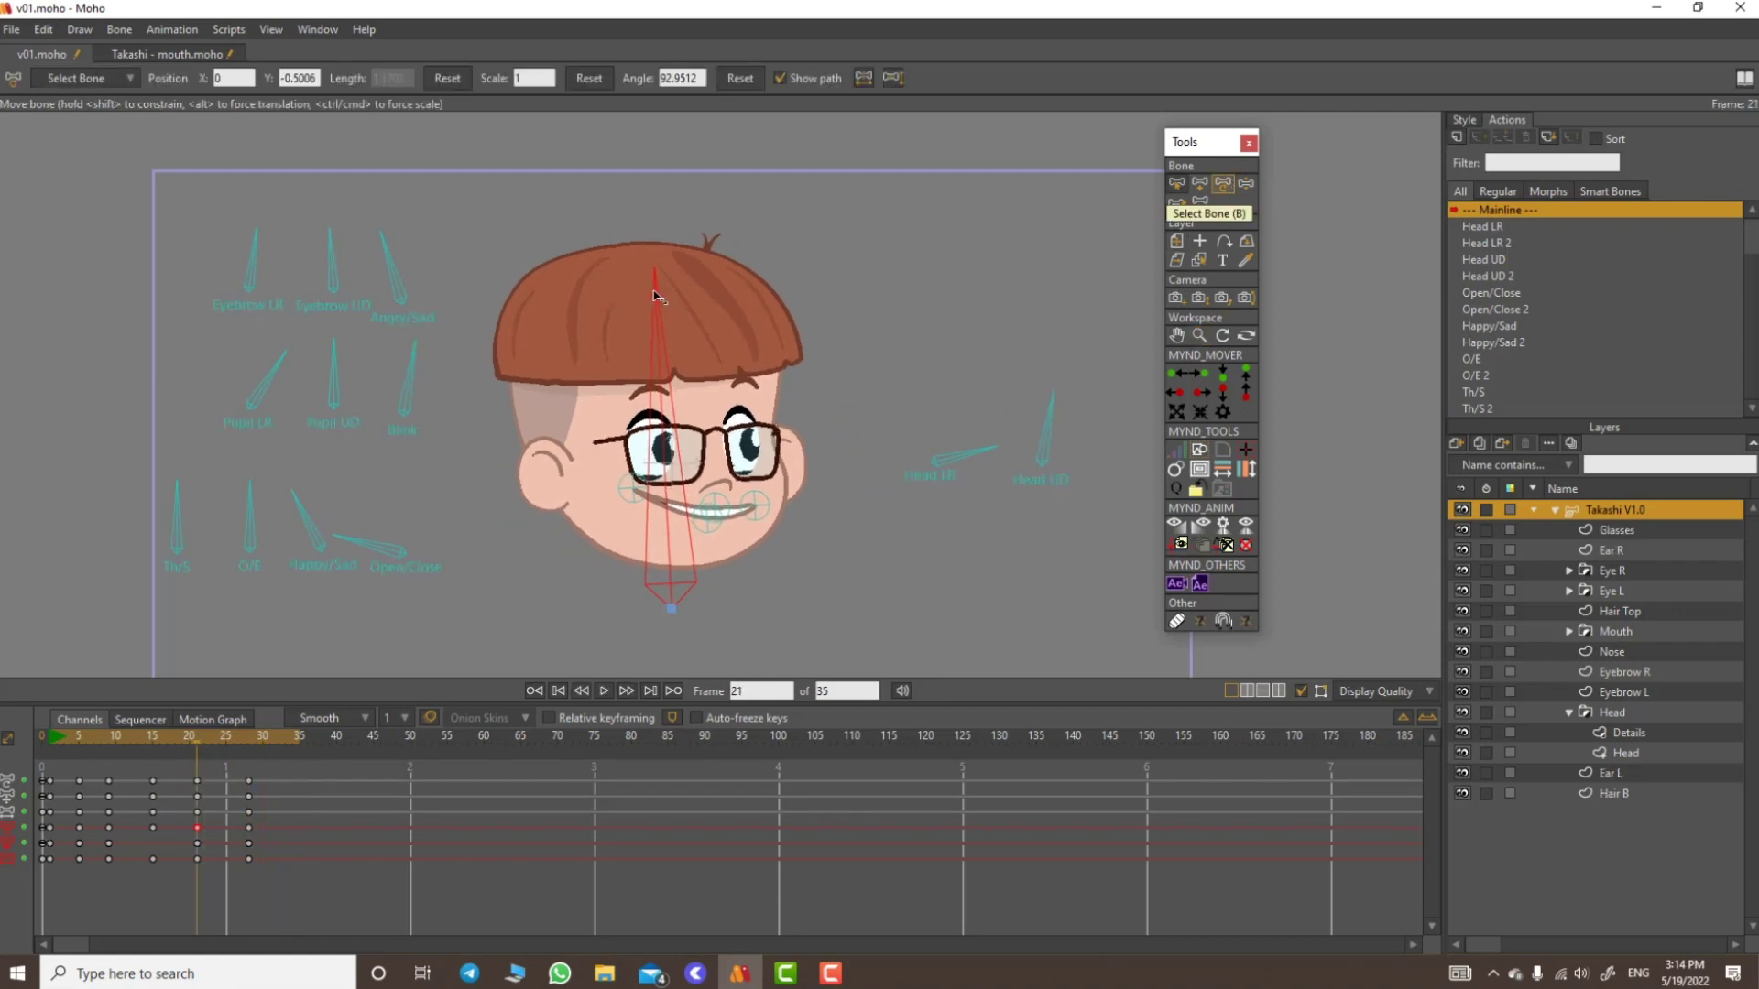
drag(654, 294, 654, 289)
drag(226, 741, 152, 762)
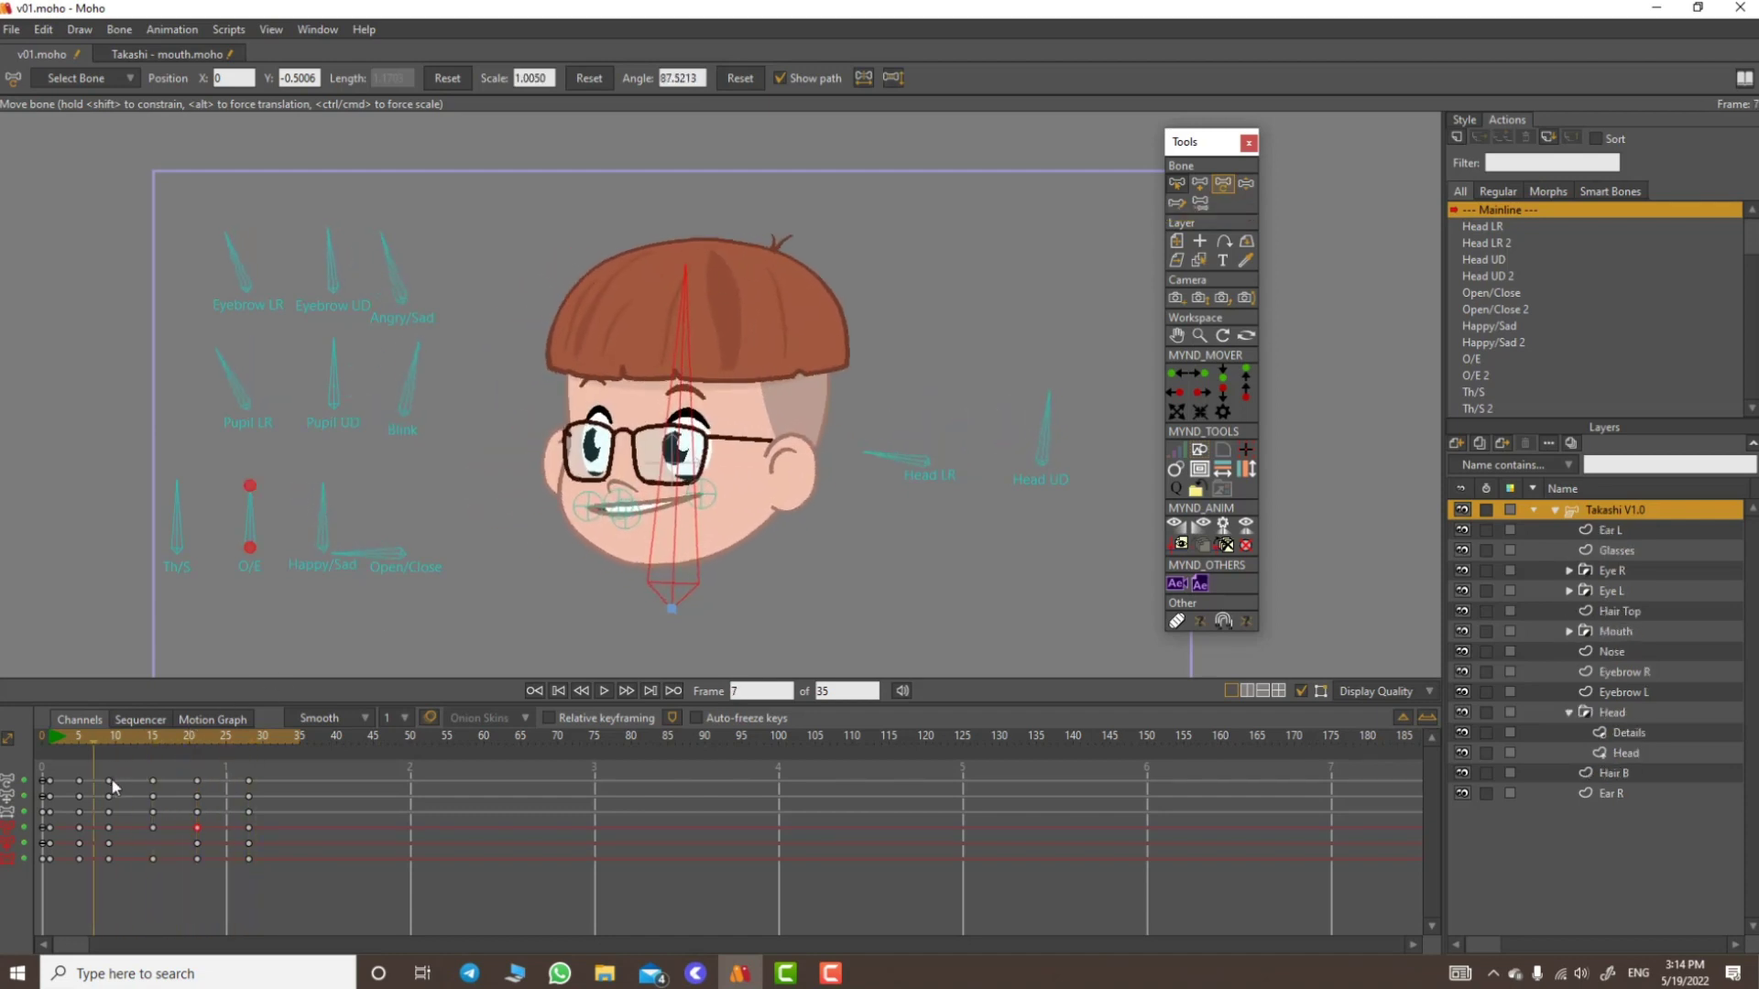
click(666, 355)
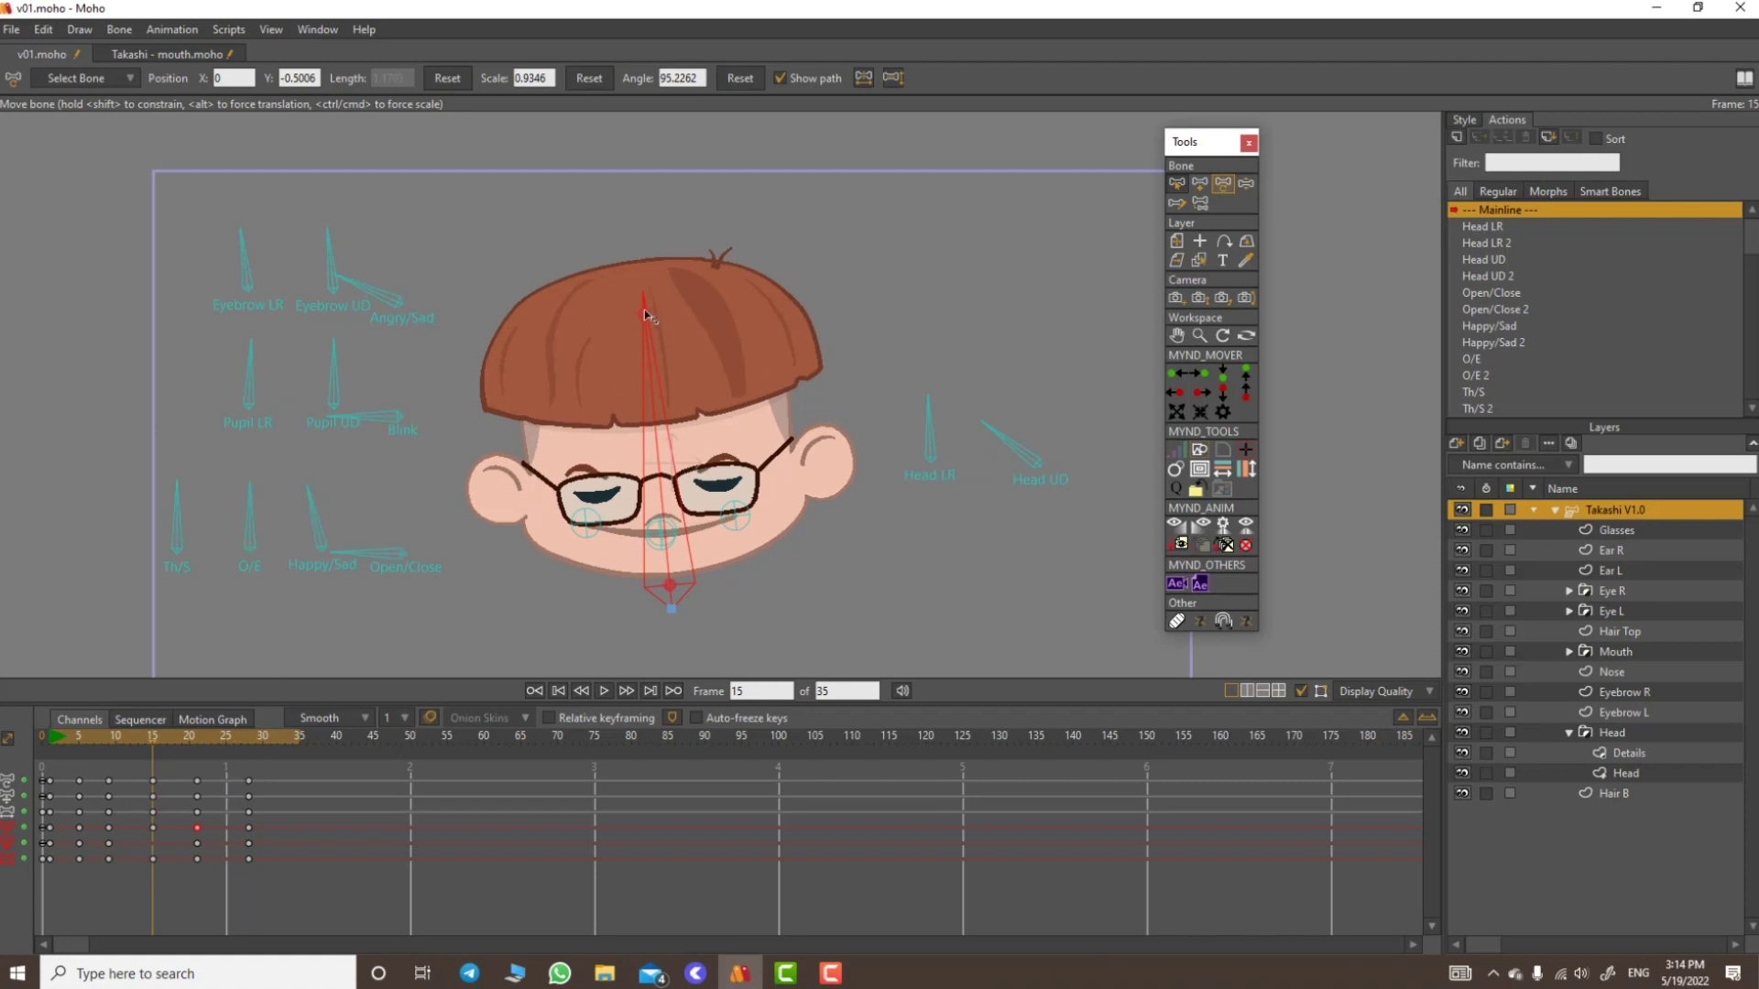
drag(112, 746, 220, 742)
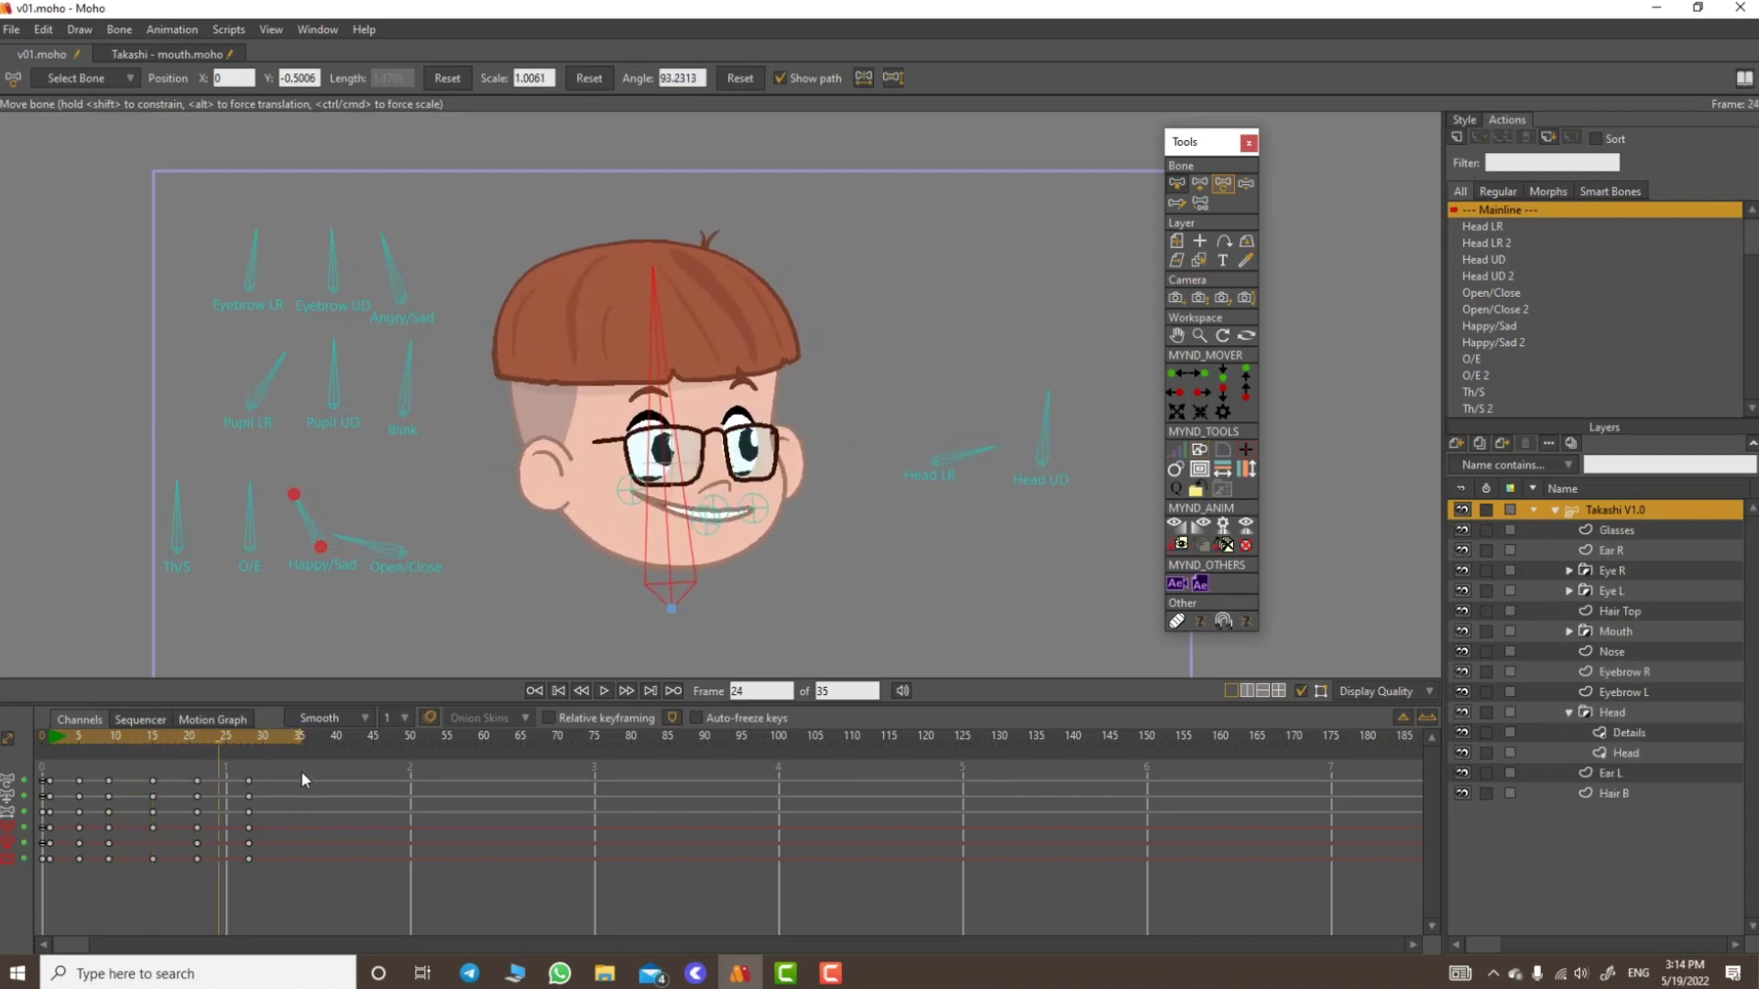
drag(256, 737, 75, 766)
key(space)
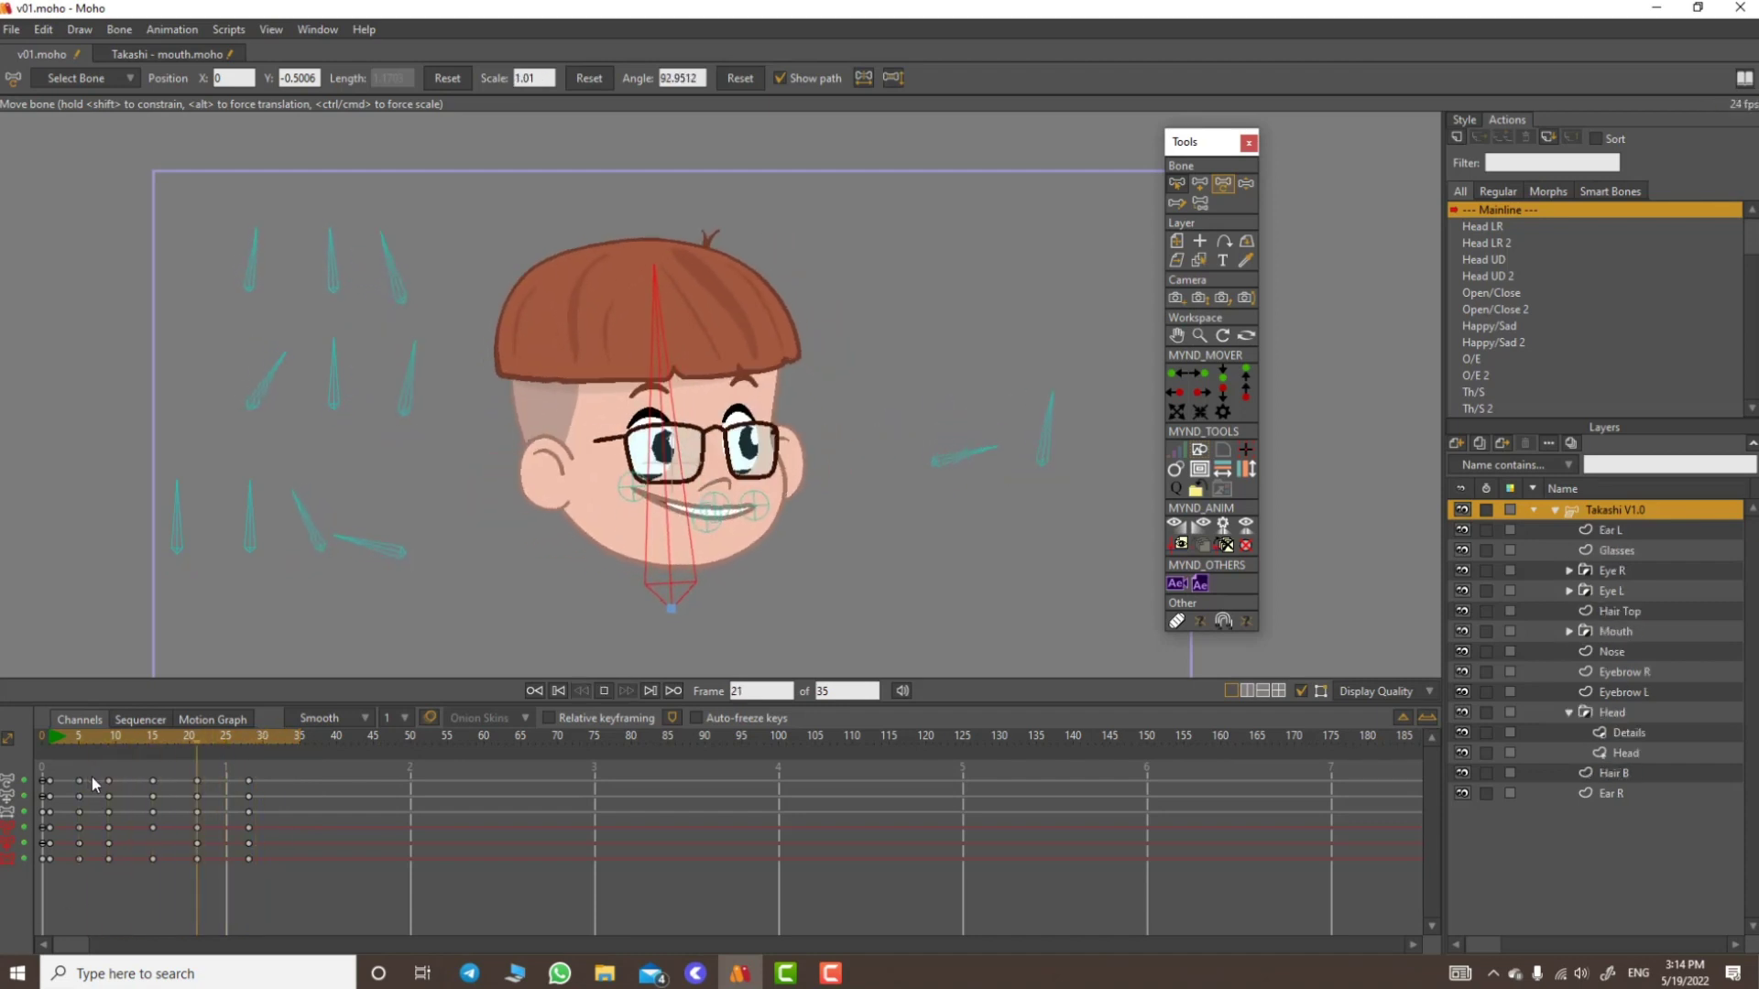
key(space)
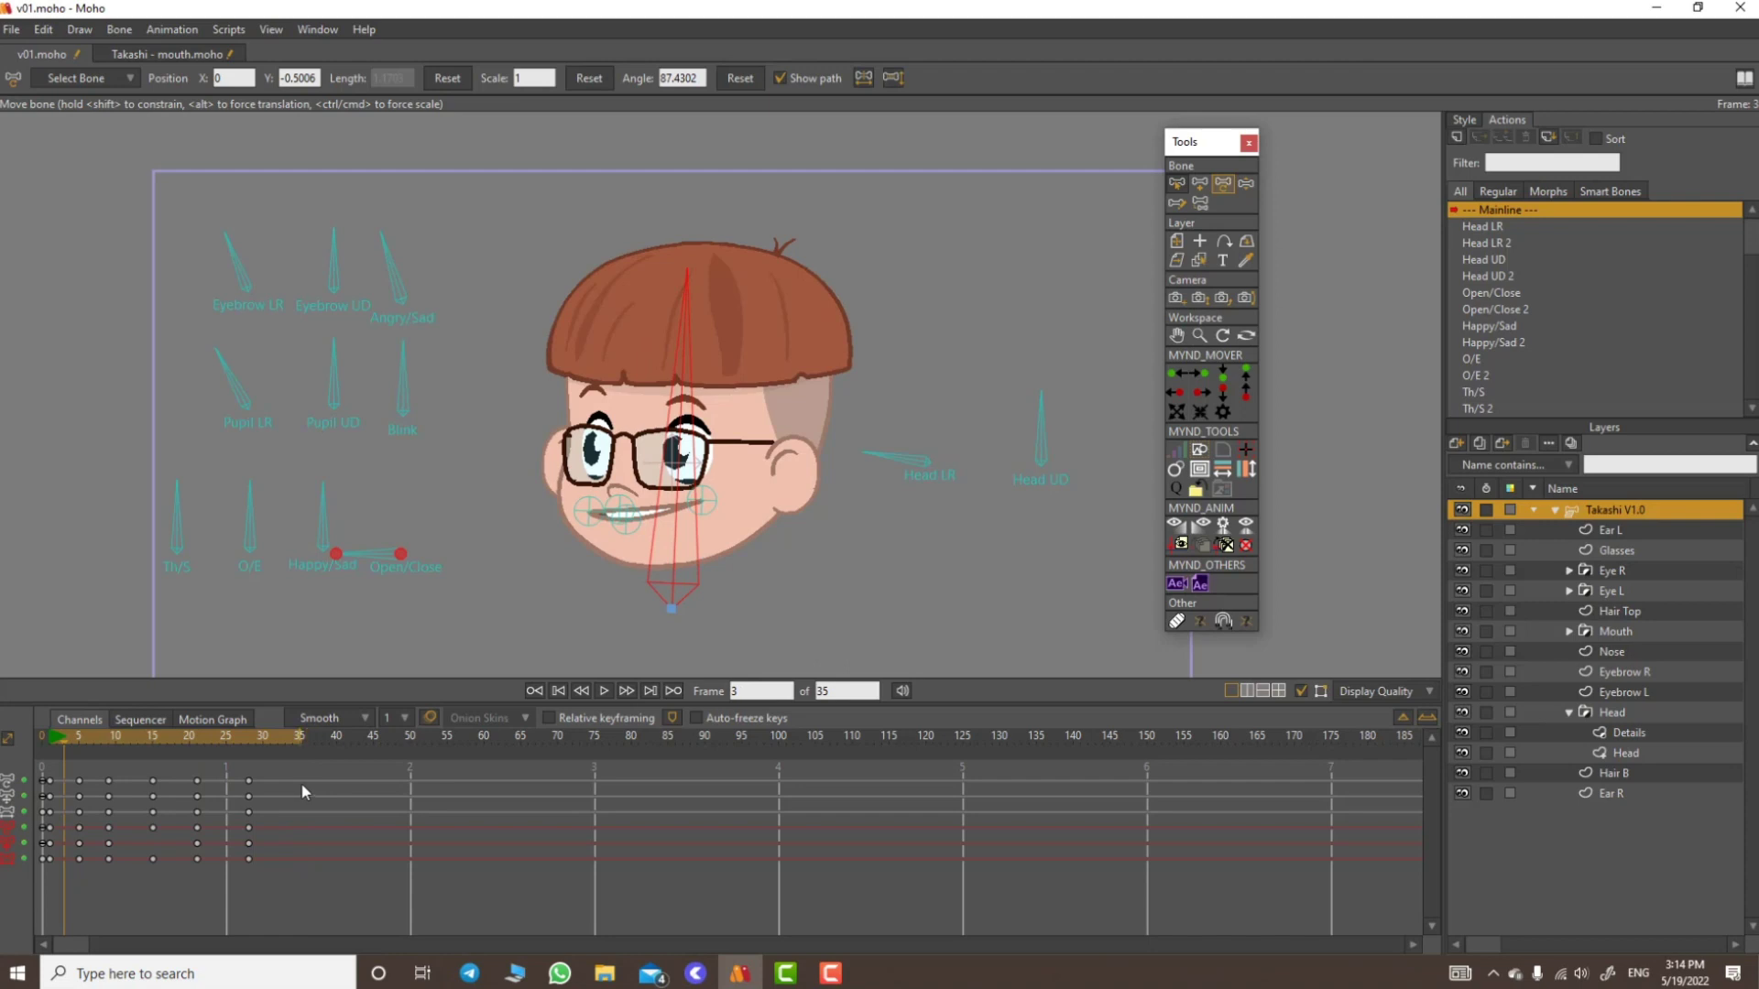
Step: Compress all keyframes from frame 5 onward so the last one falls on frame 21, and play back the faster turn
drag(300, 782, 79, 880)
drag(291, 777, 73, 866)
drag(73, 739, 73, 739)
click(75, 738)
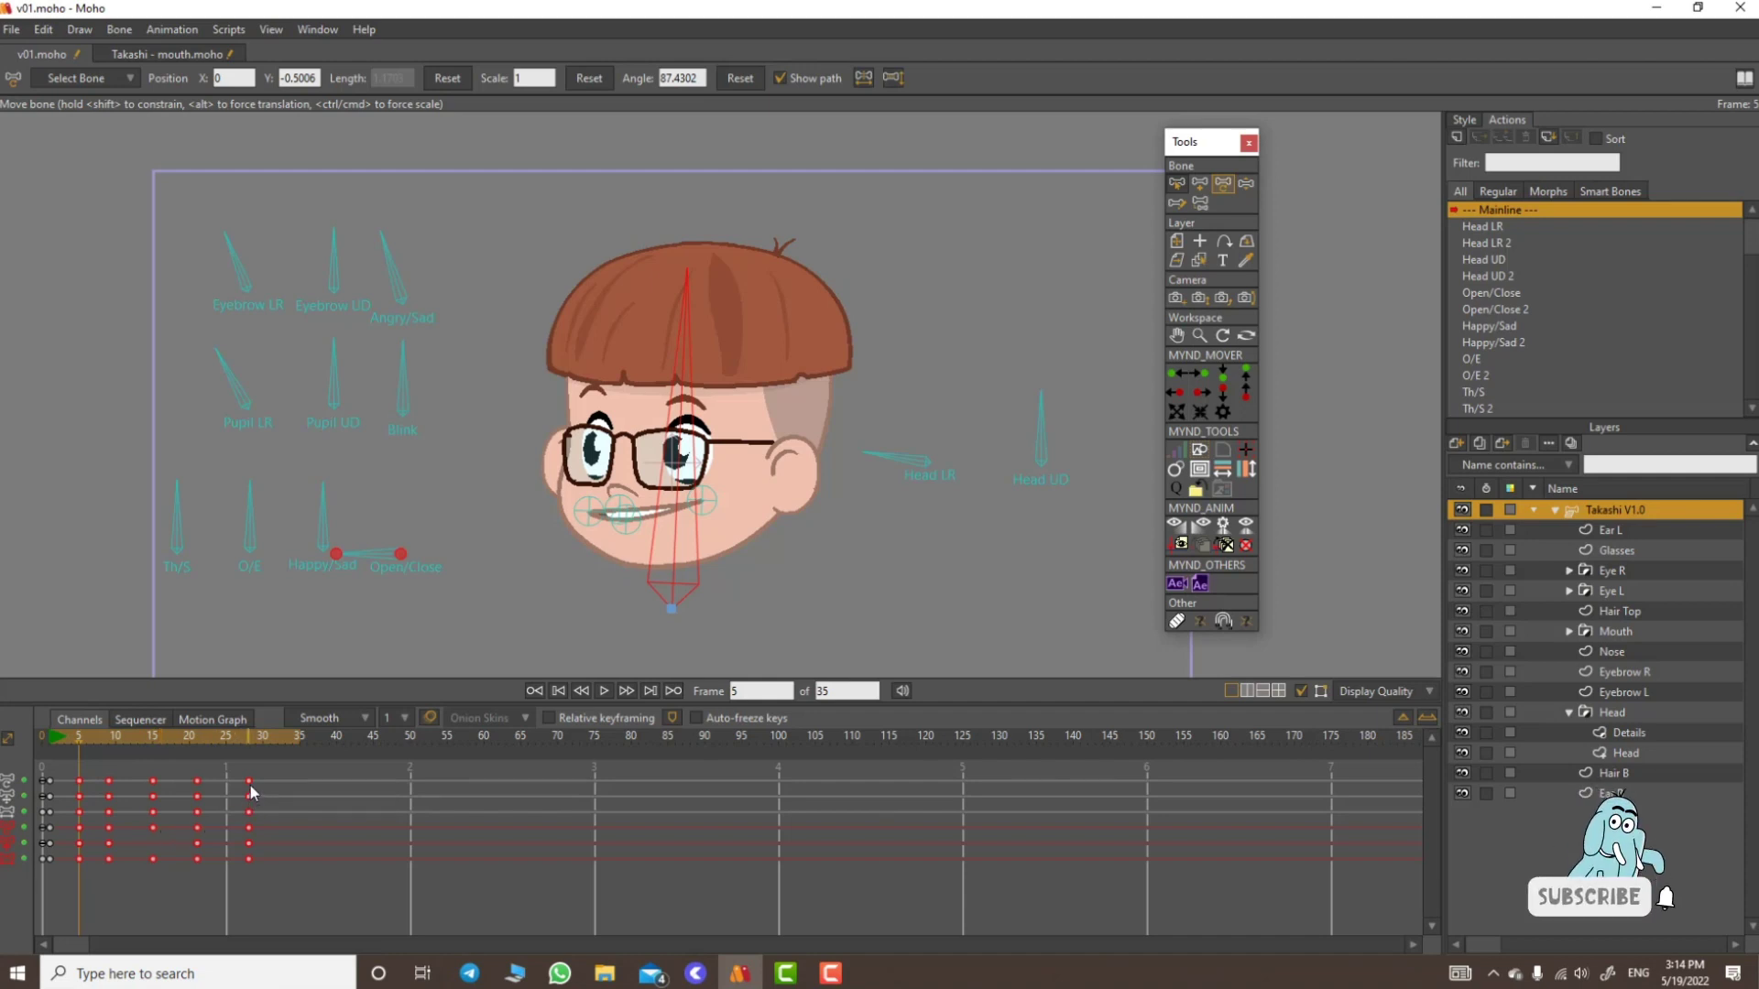
drag(249, 786, 226, 797)
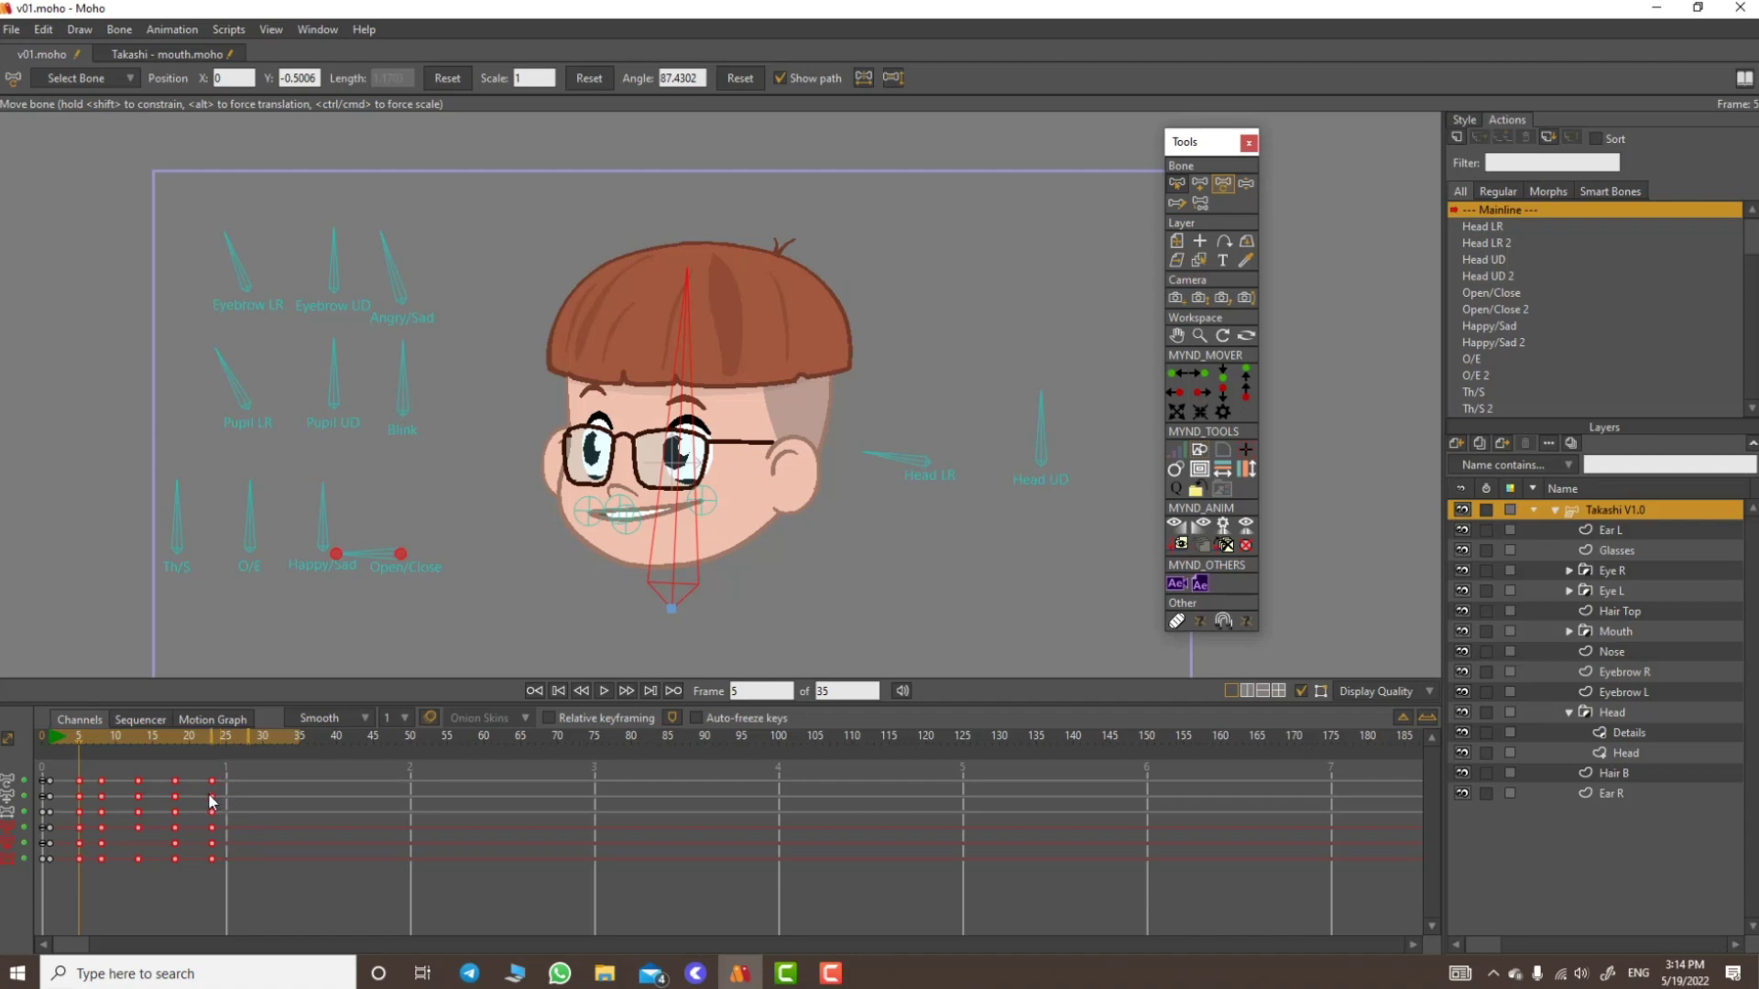
mouse_move(208, 797)
mouse_down()
mouse_move(142, 803)
mouse_move(200, 785)
mouse_up()
click(34, 734)
click(52, 739)
key(space)
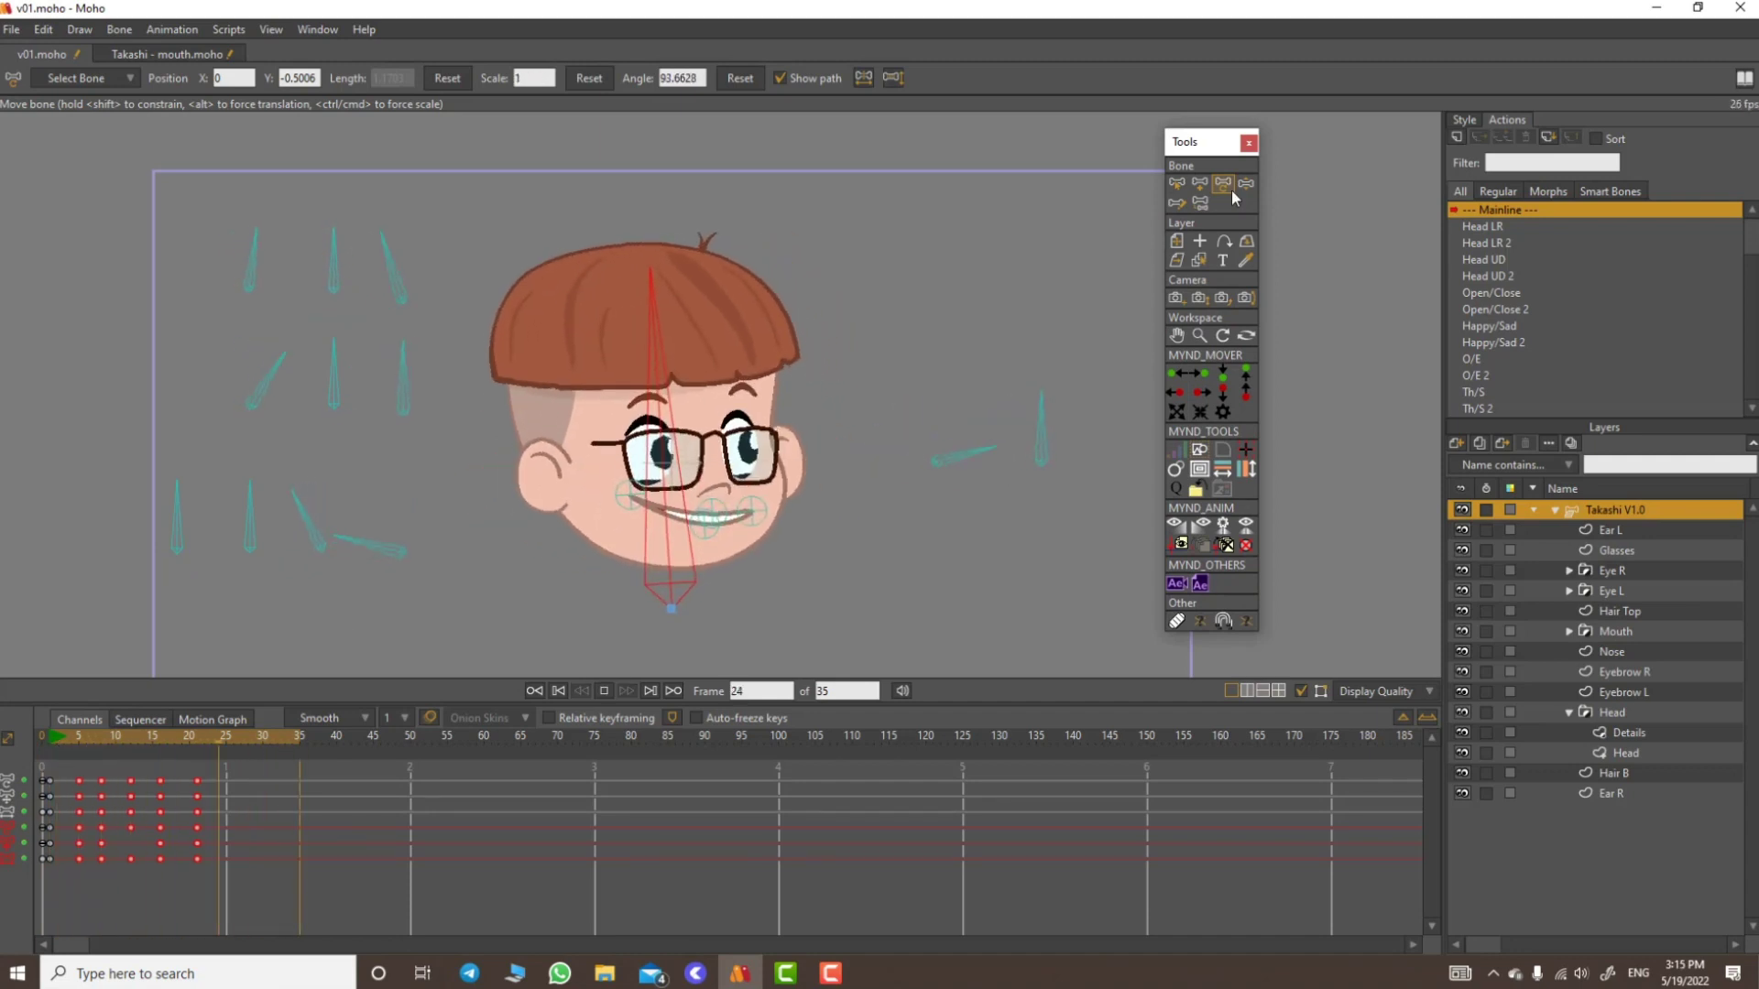
key(space)
Step: Delay the Eyebrow UD bone's keyframes by two frames to frames 7, 10, 18 and 23, and play back the offset motion
click(1176, 183)
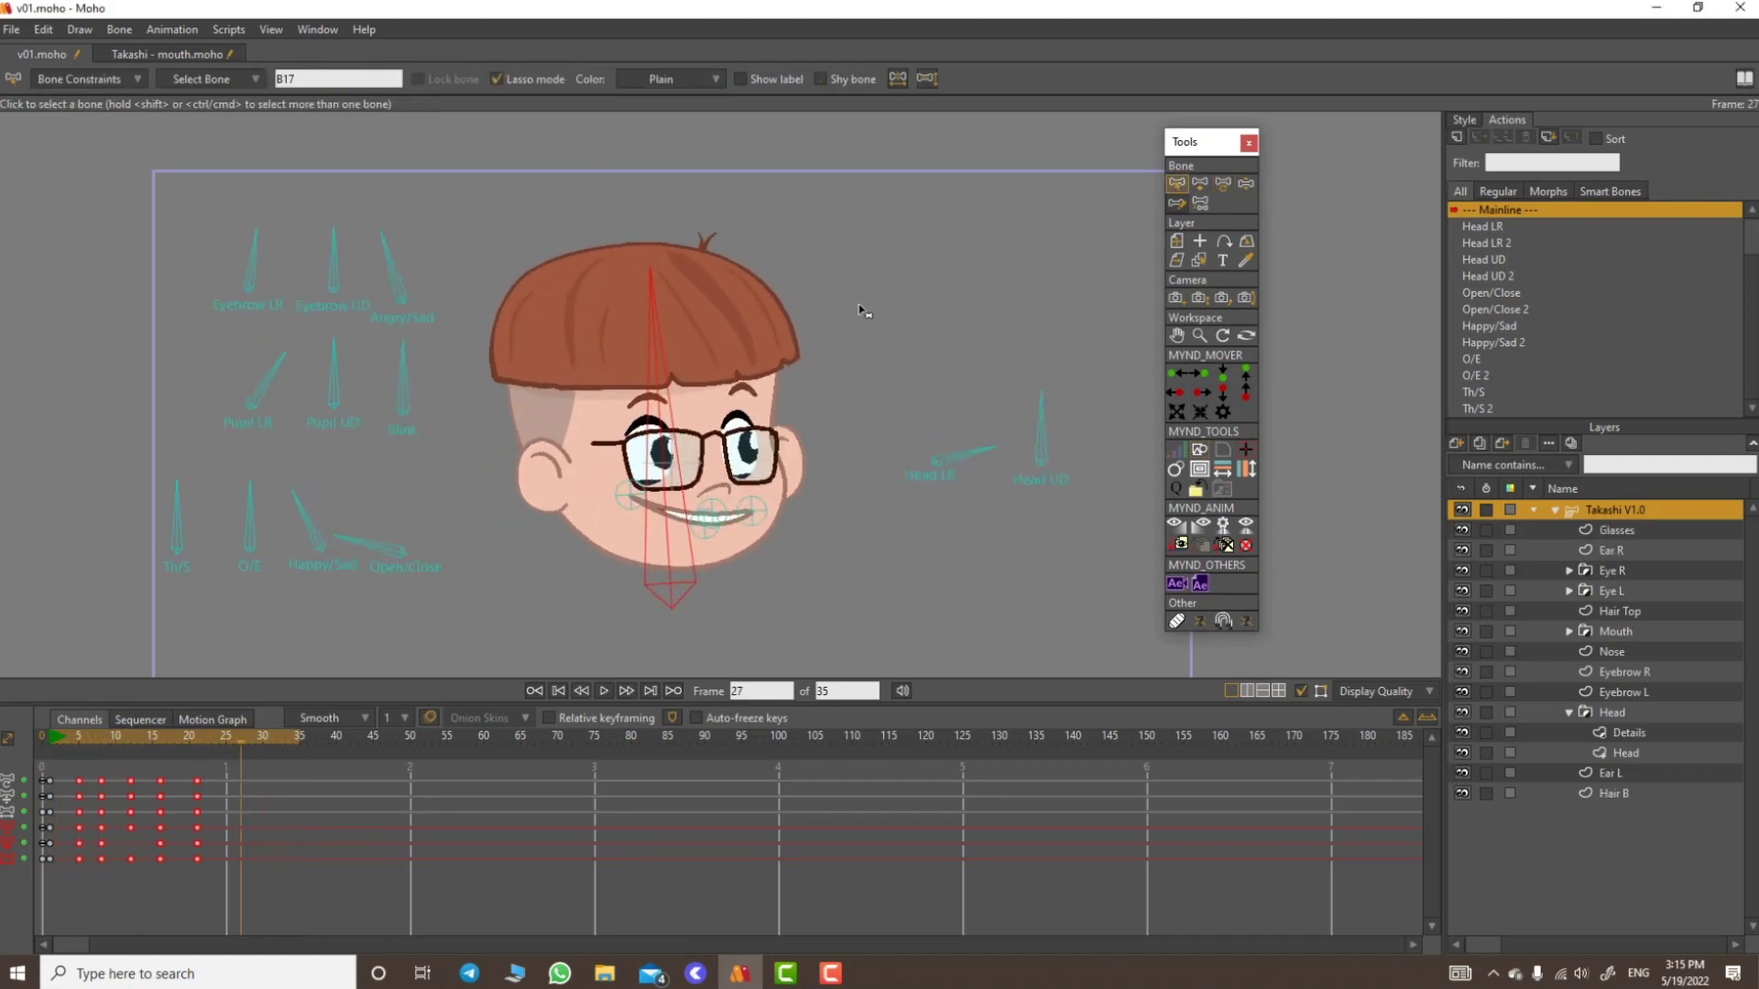
click(254, 282)
click(334, 284)
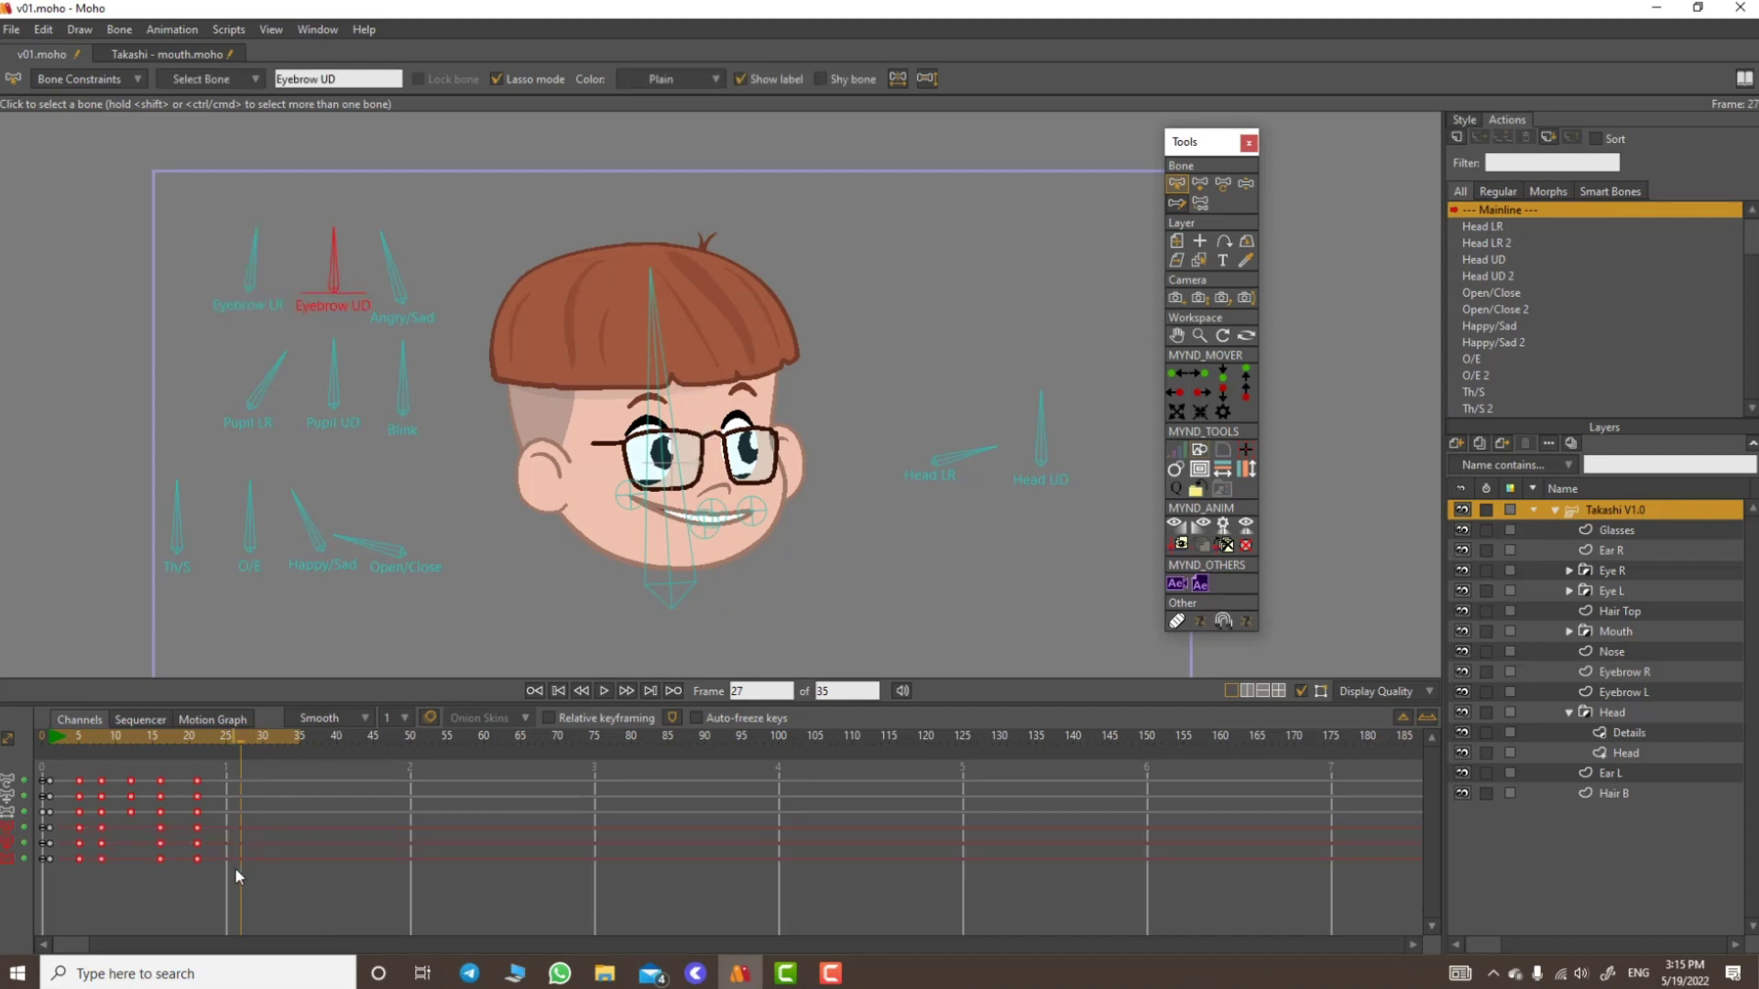
drag(126, 860, 88, 834)
key(space)
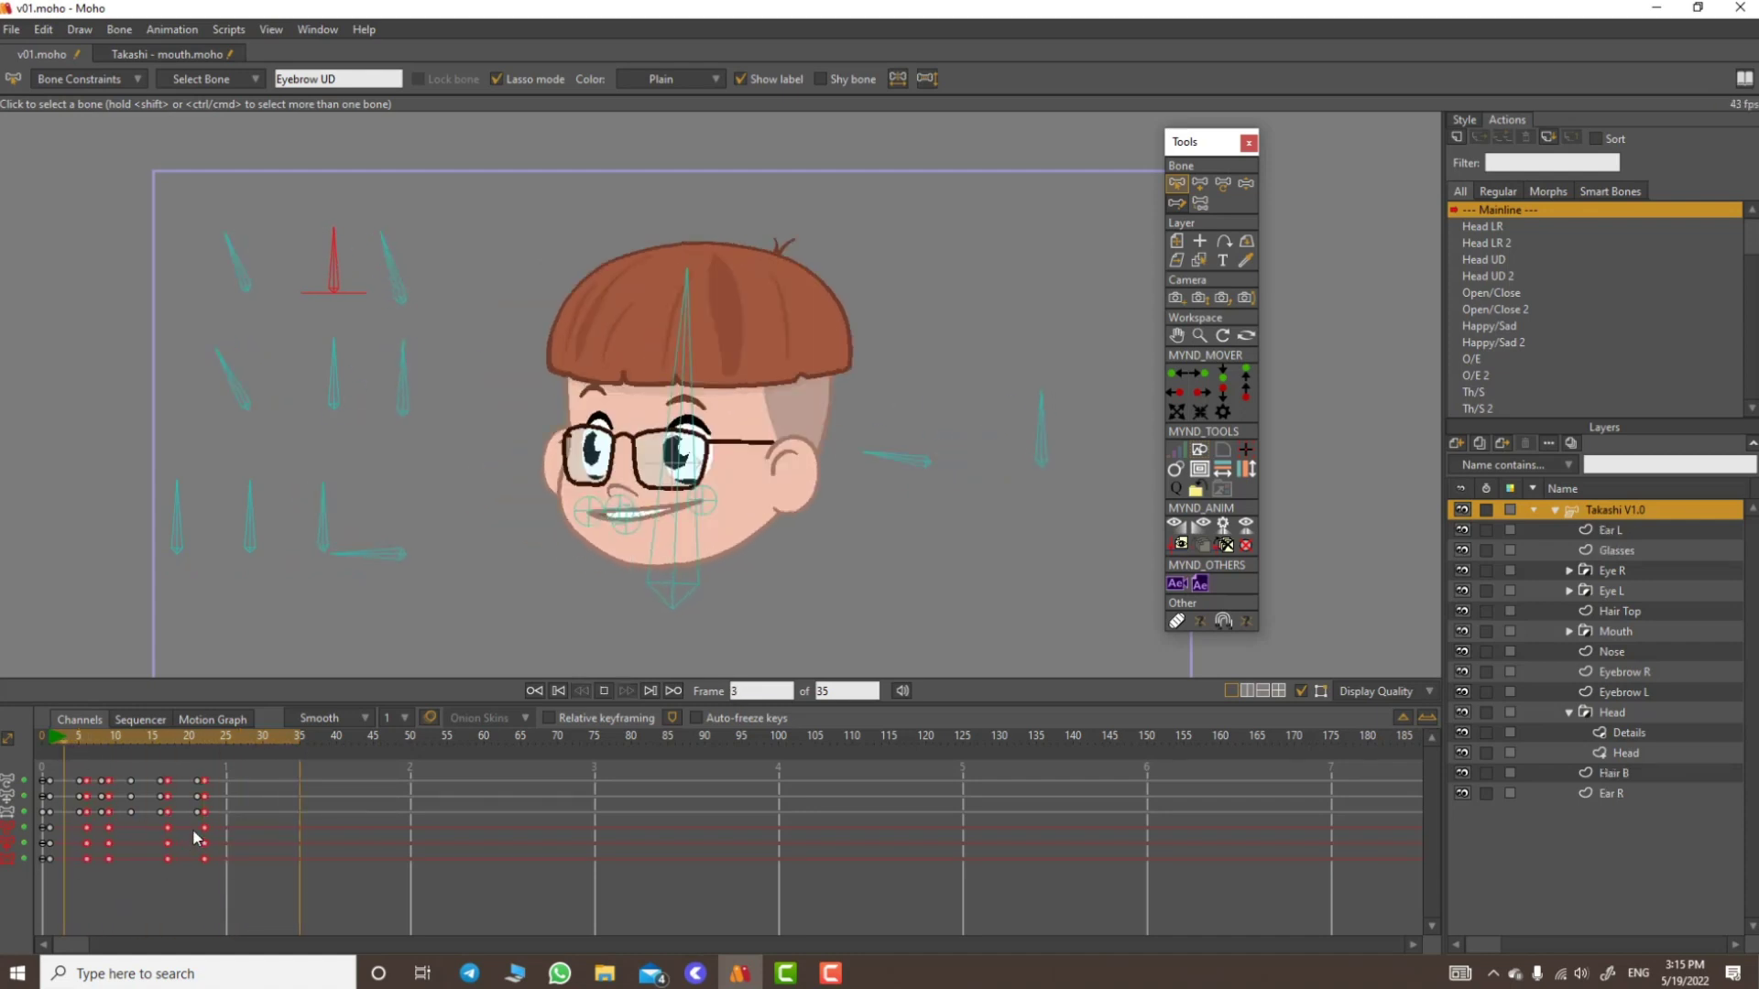
drag(192, 828, 211, 832)
click(56, 734)
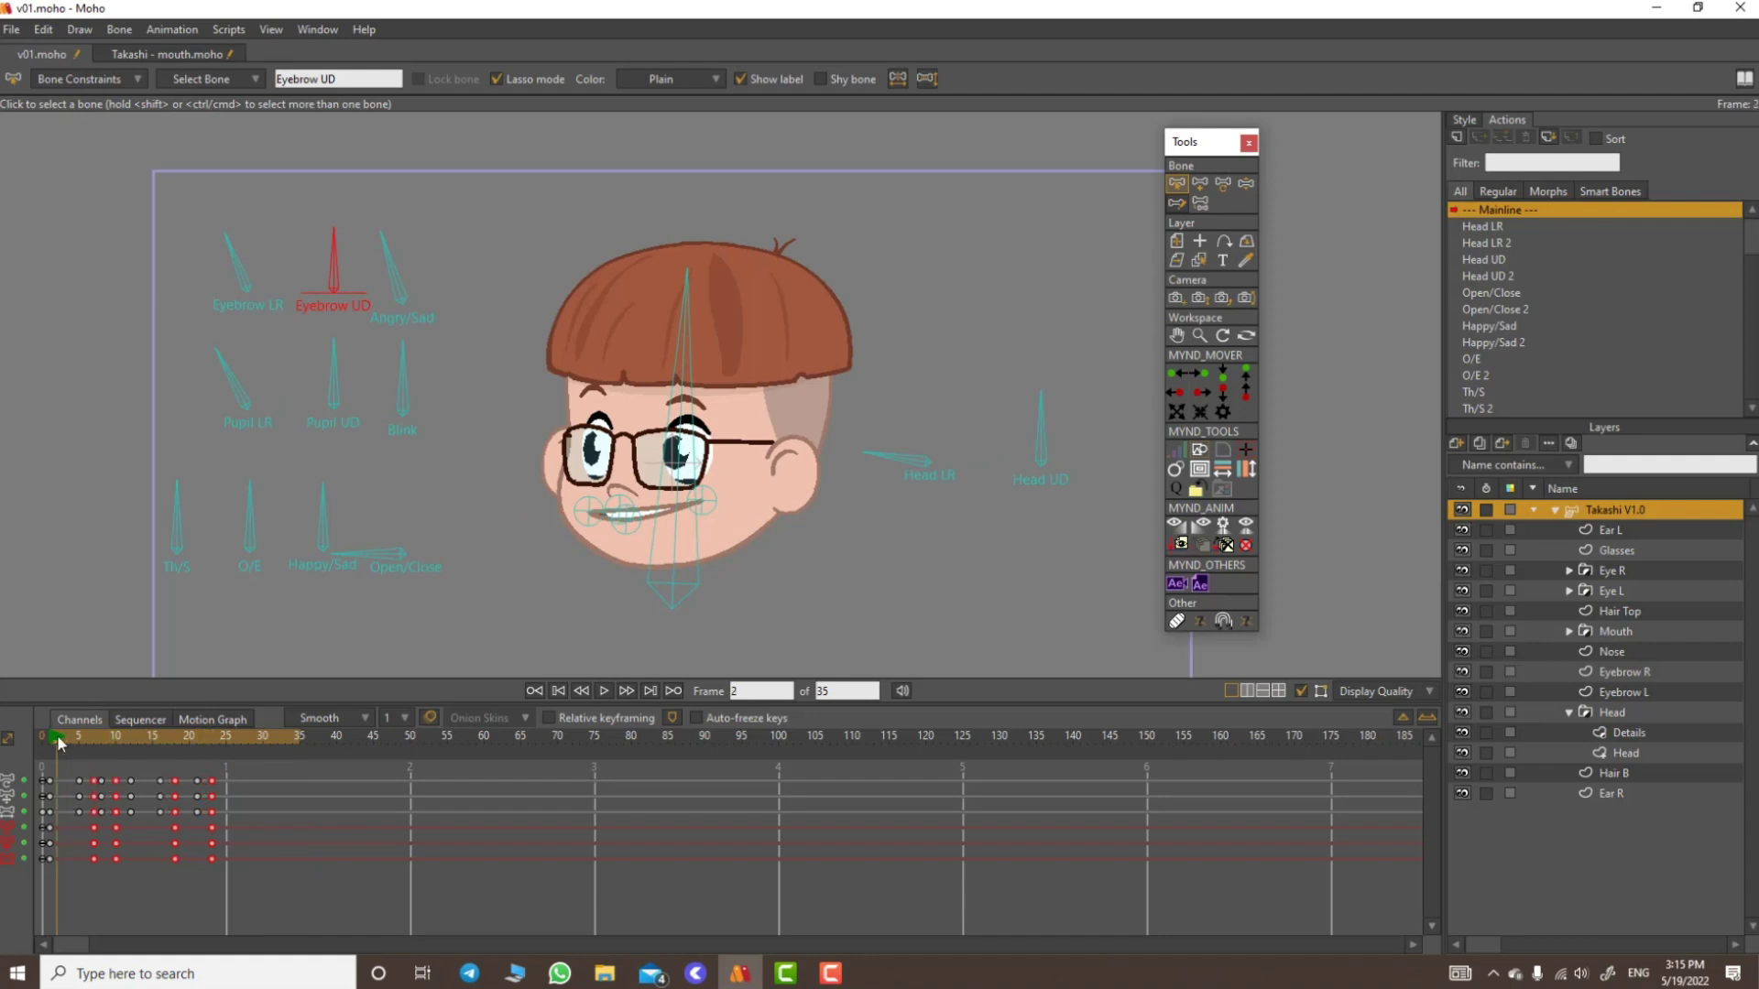
key(space)
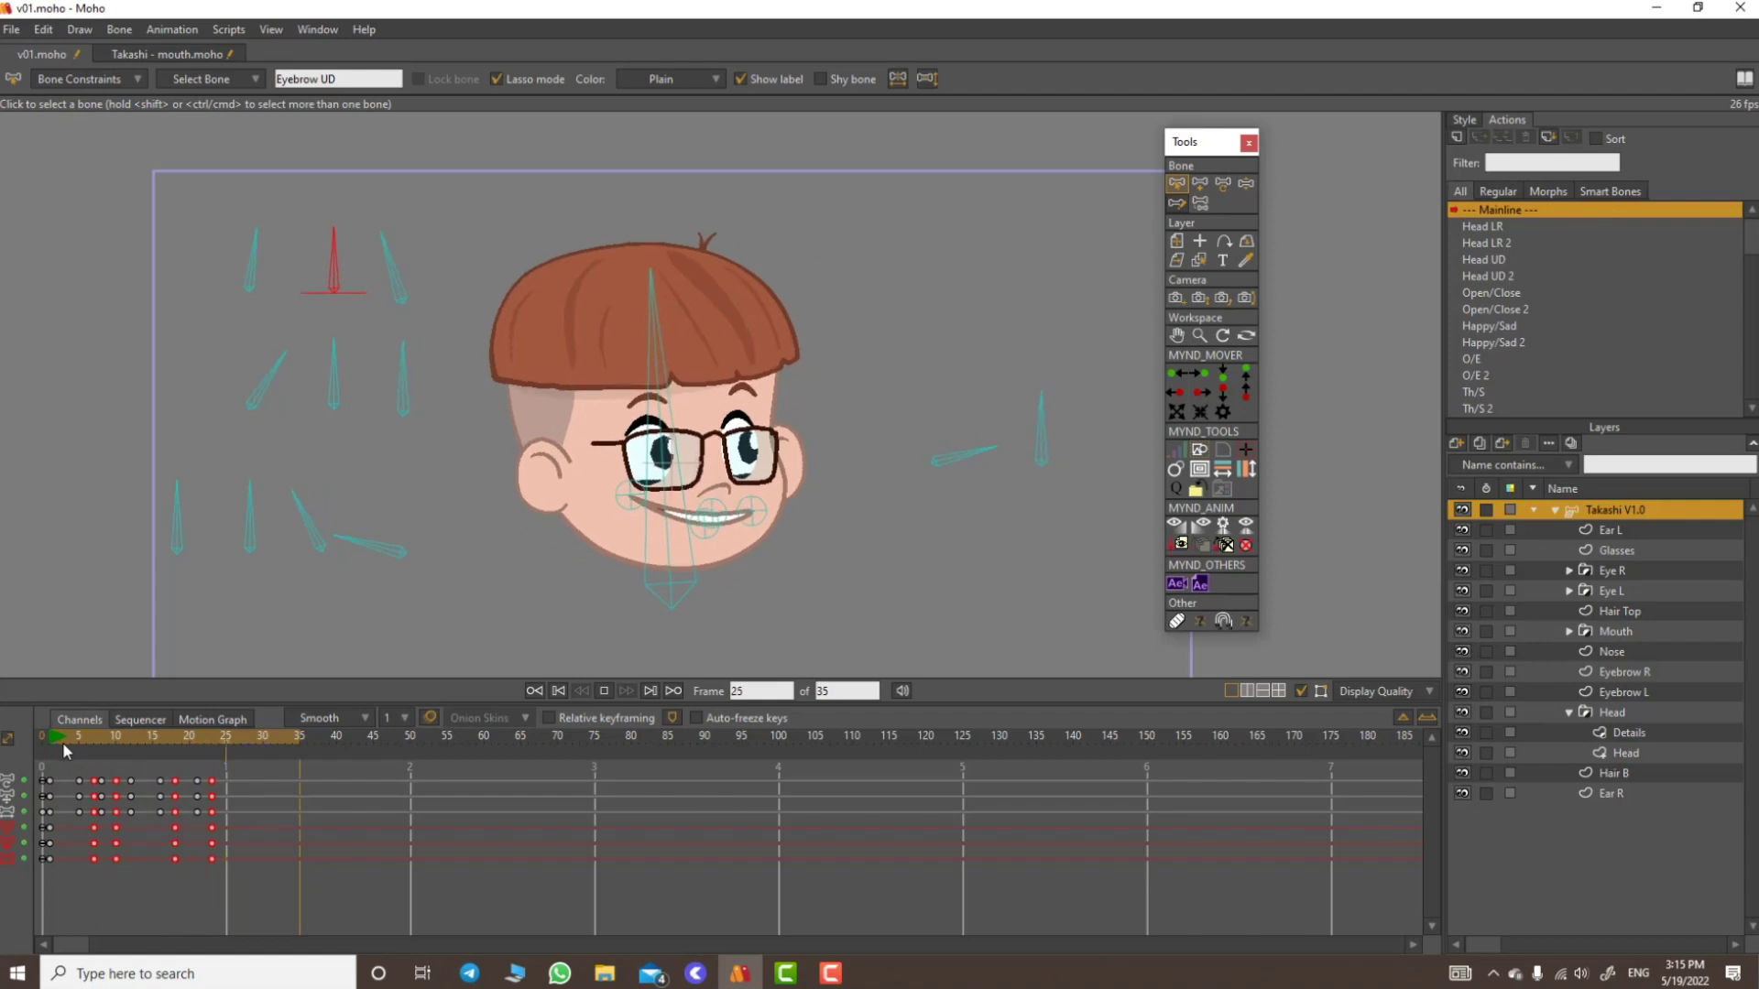
key(space)
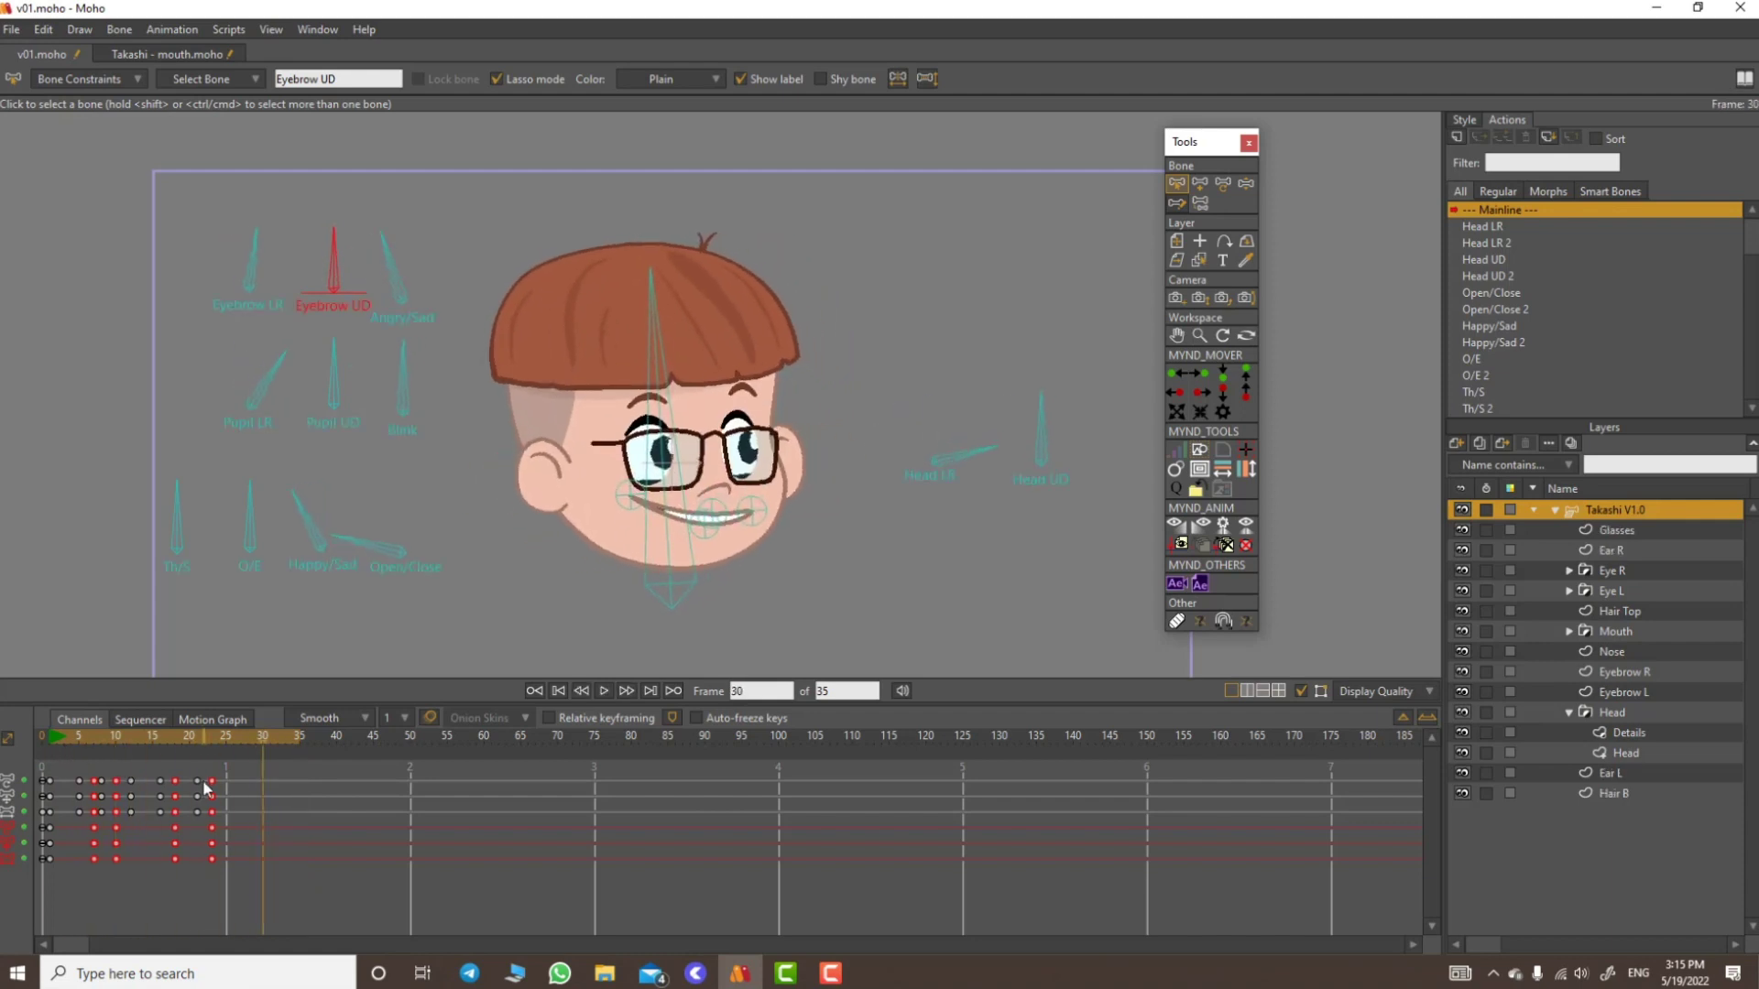